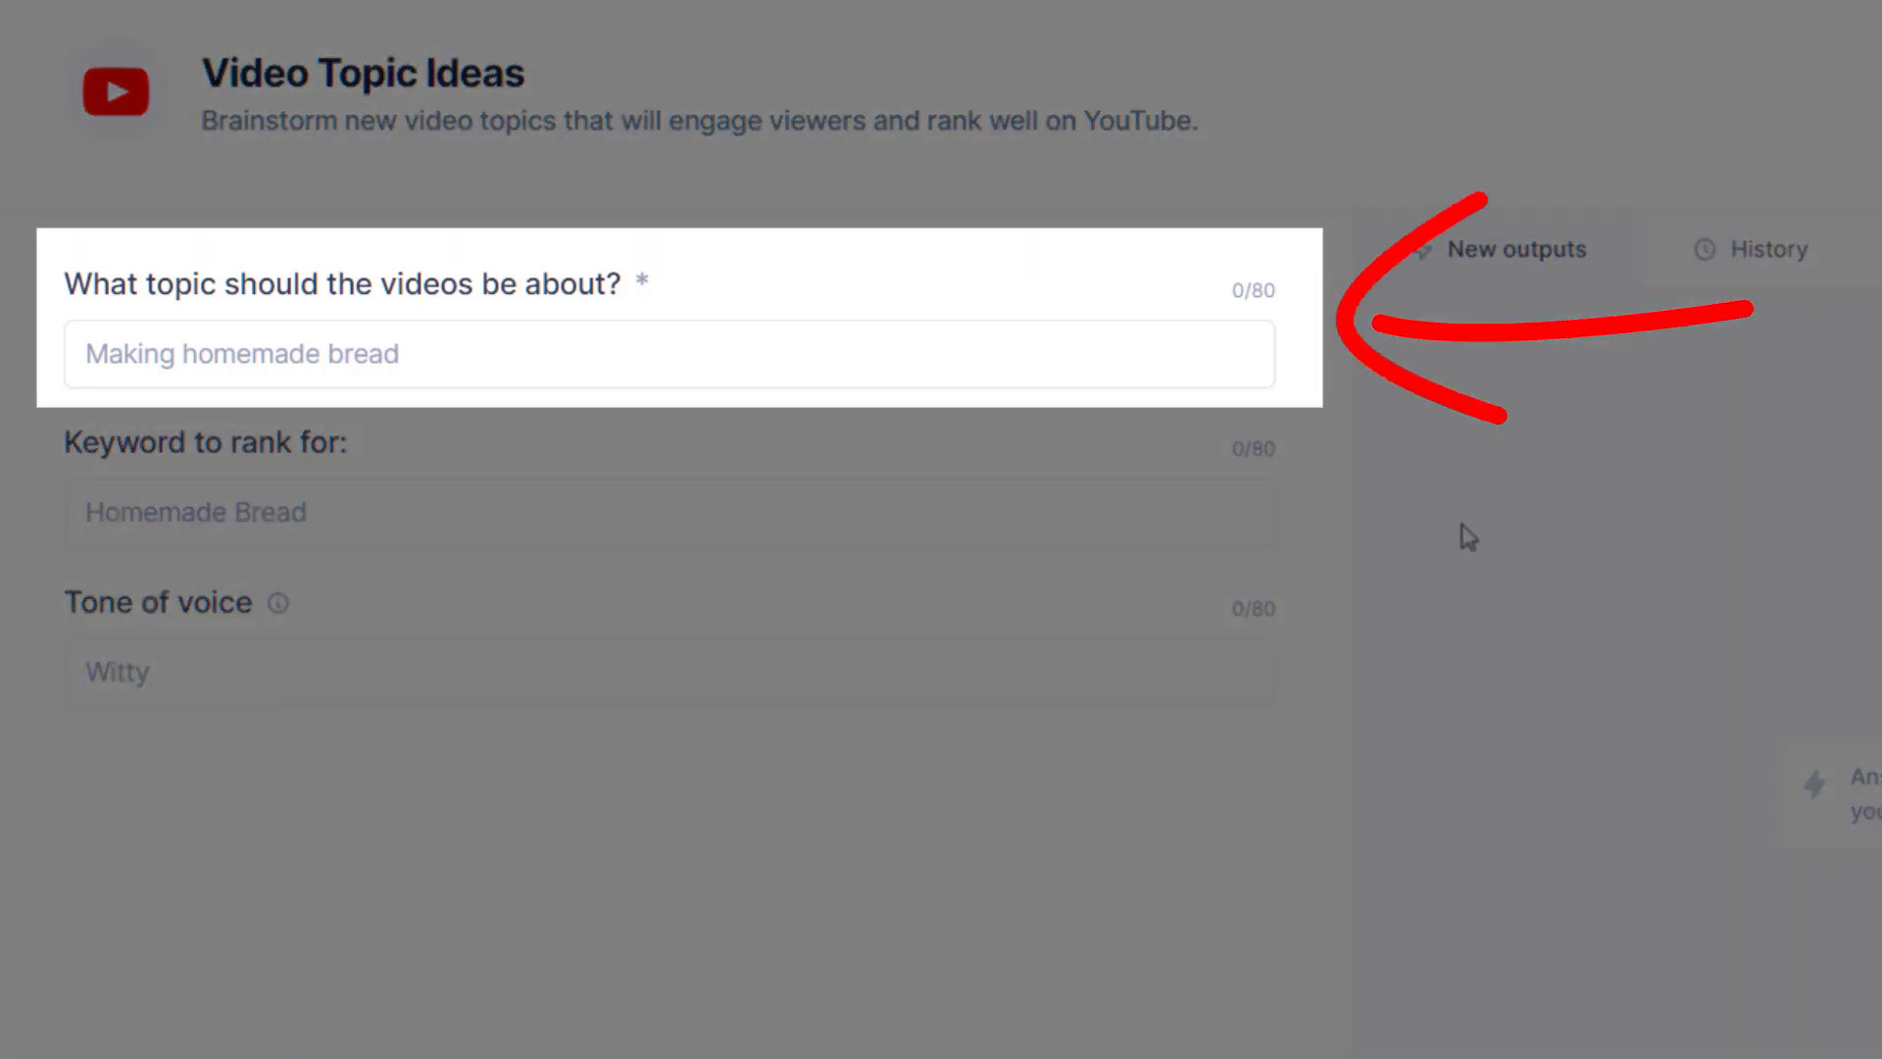
Enter "Making Youtube Videos" as the video topic and "Youtube Videos" as the keyword to rank for
click(499, 381)
text(Making You)
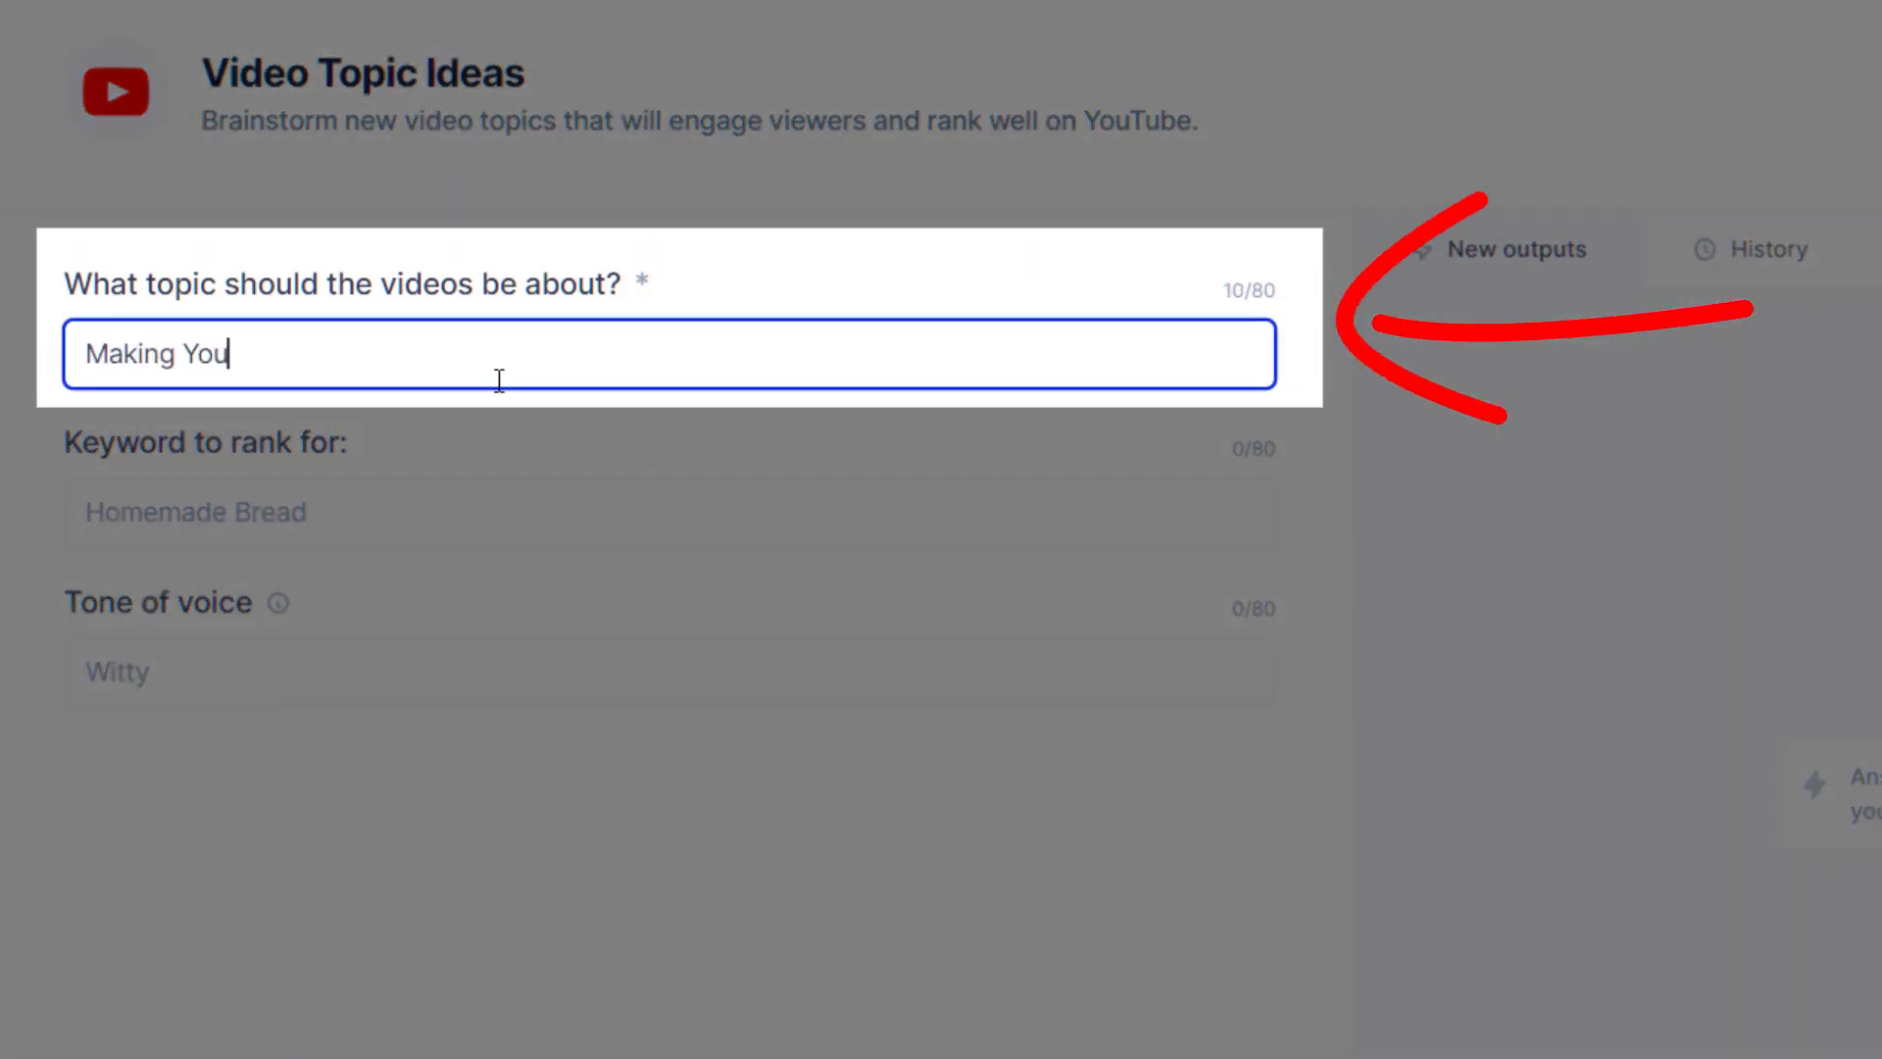
text(tube Videos)
click(390, 513)
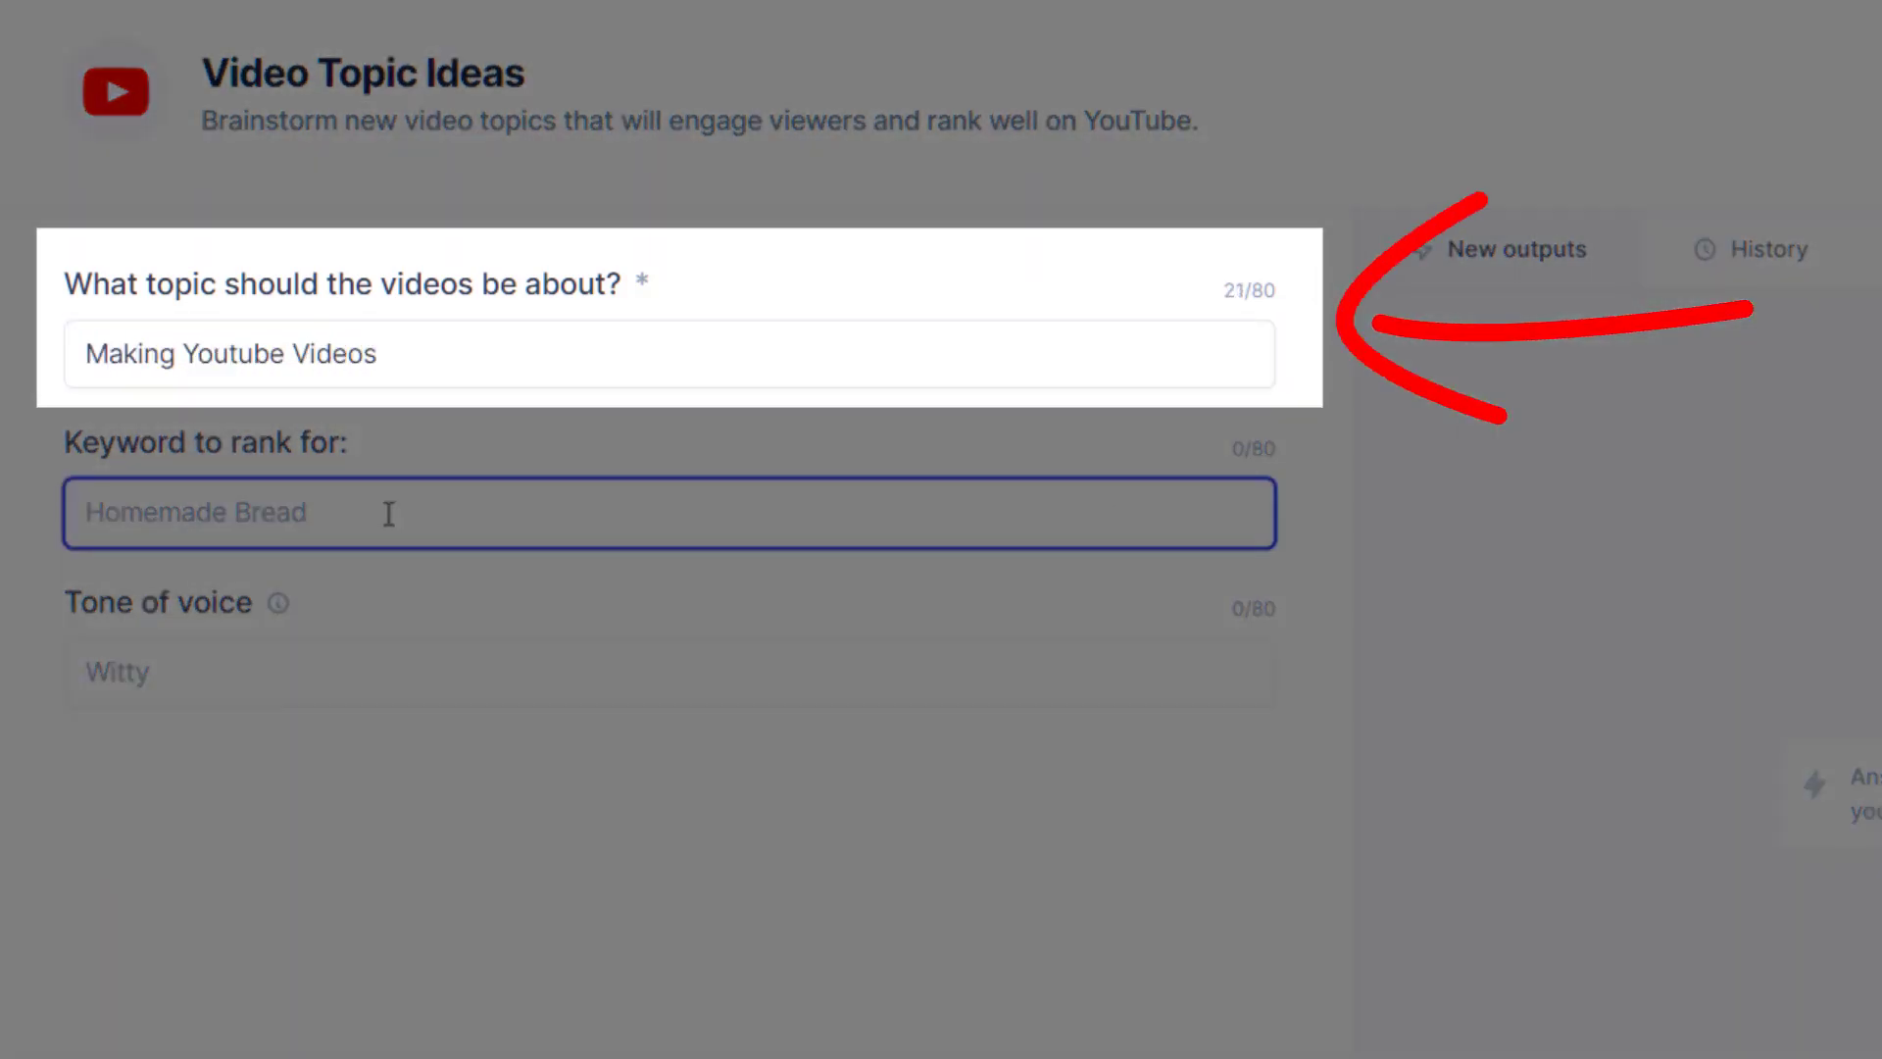
text(Youtube Videos)
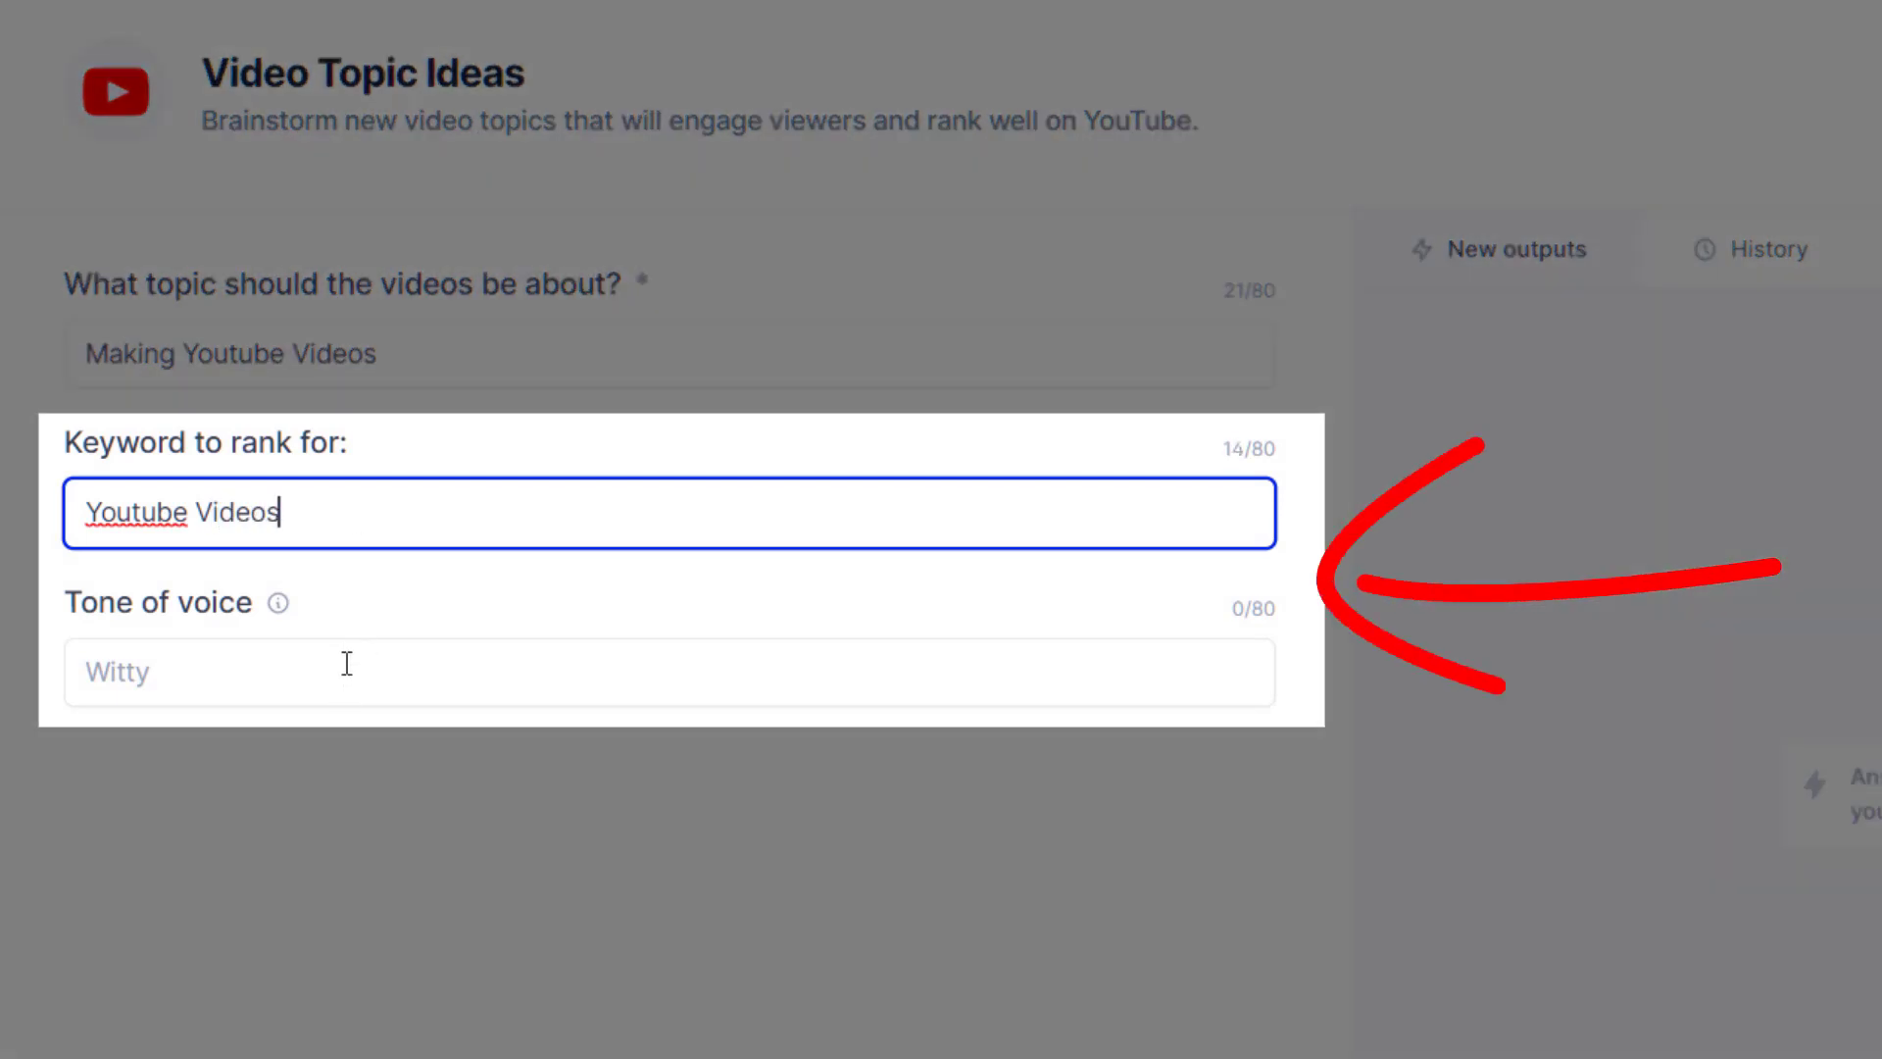
Set the tone of voice to Witty and generate two batches of video topic ideas
click(347, 663)
text(Witty)
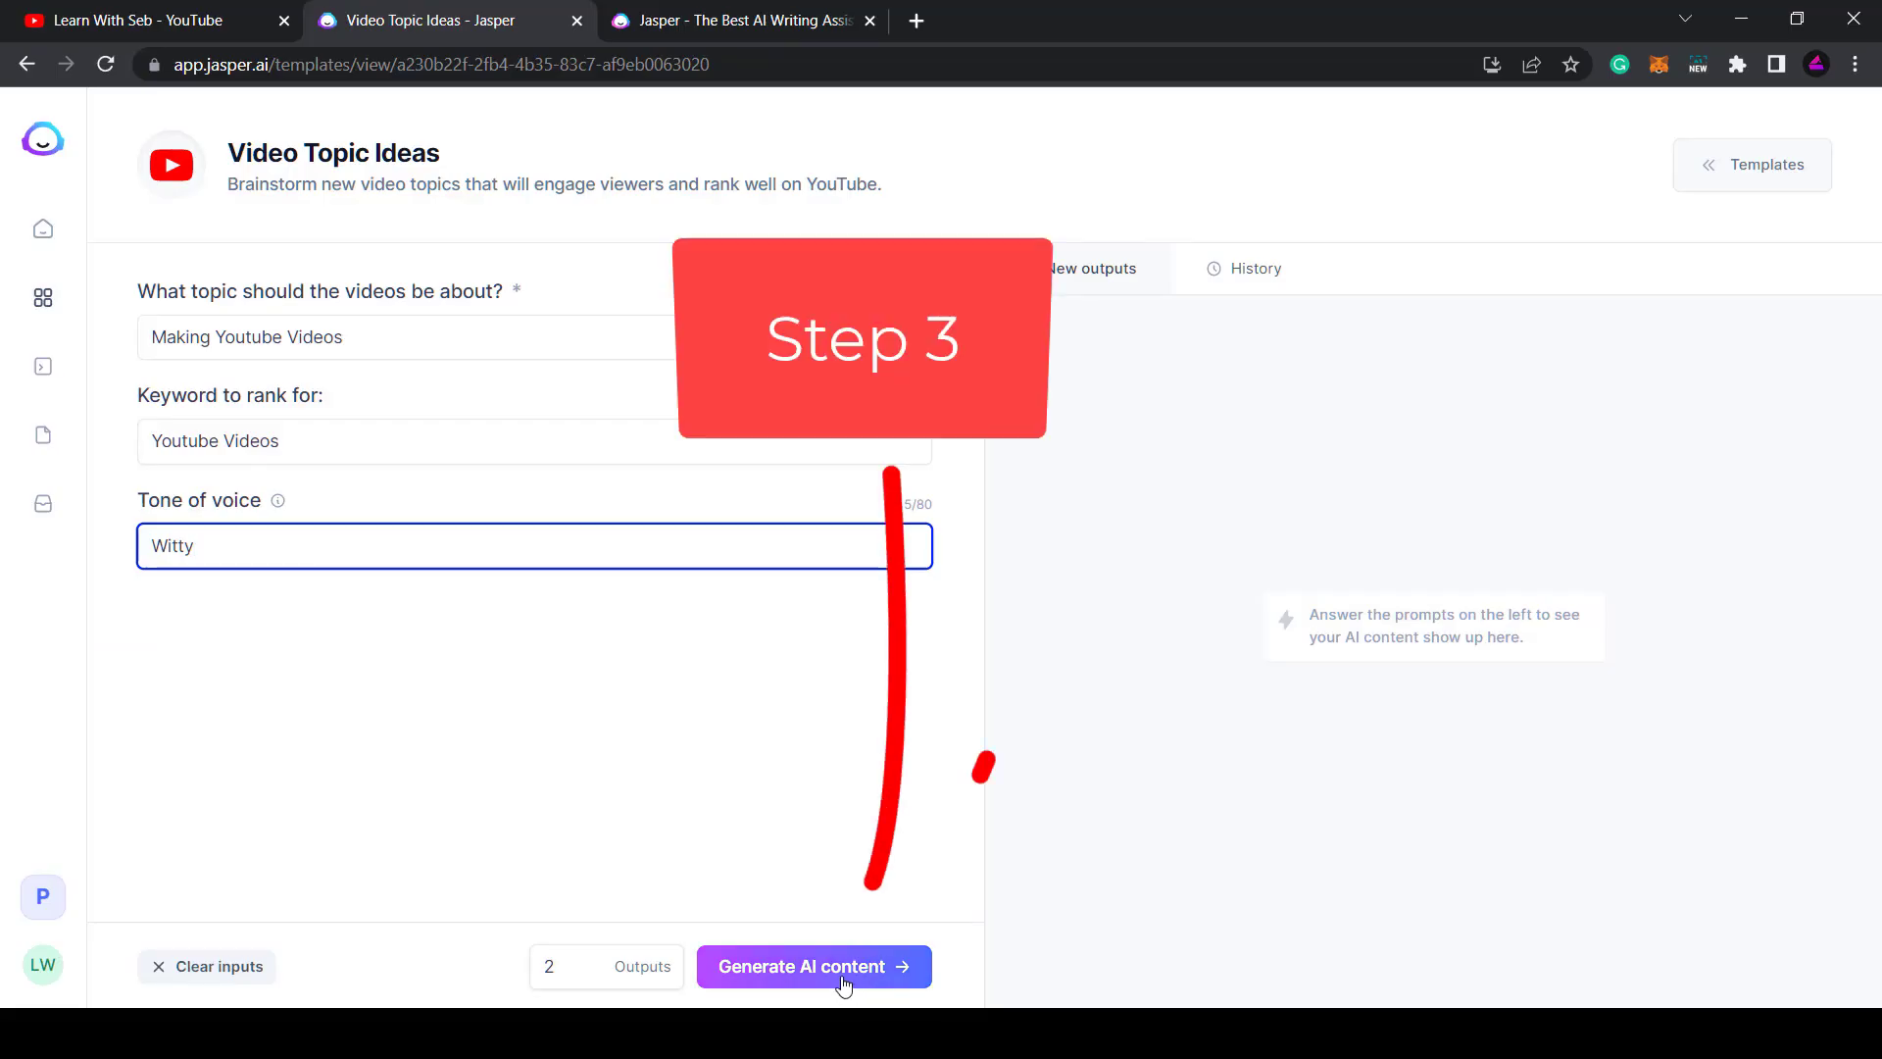
click(844, 983)
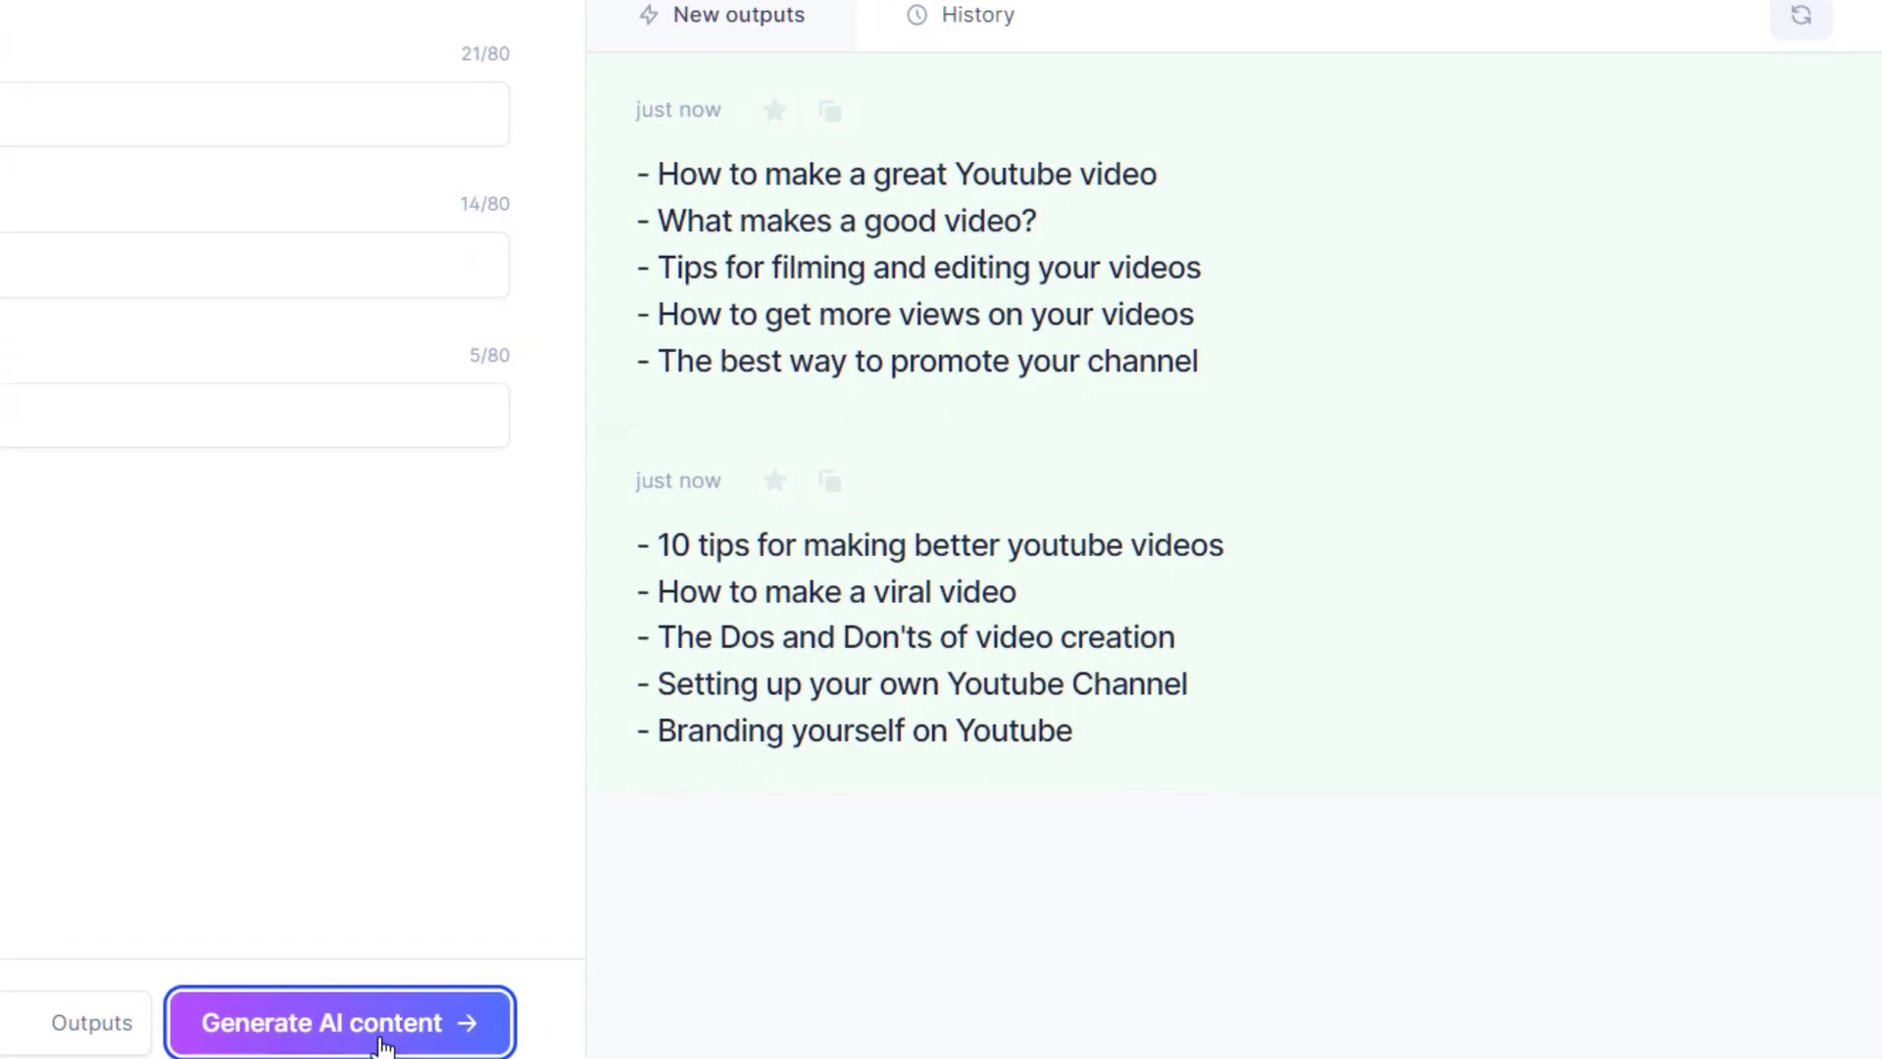
click(345, 1047)
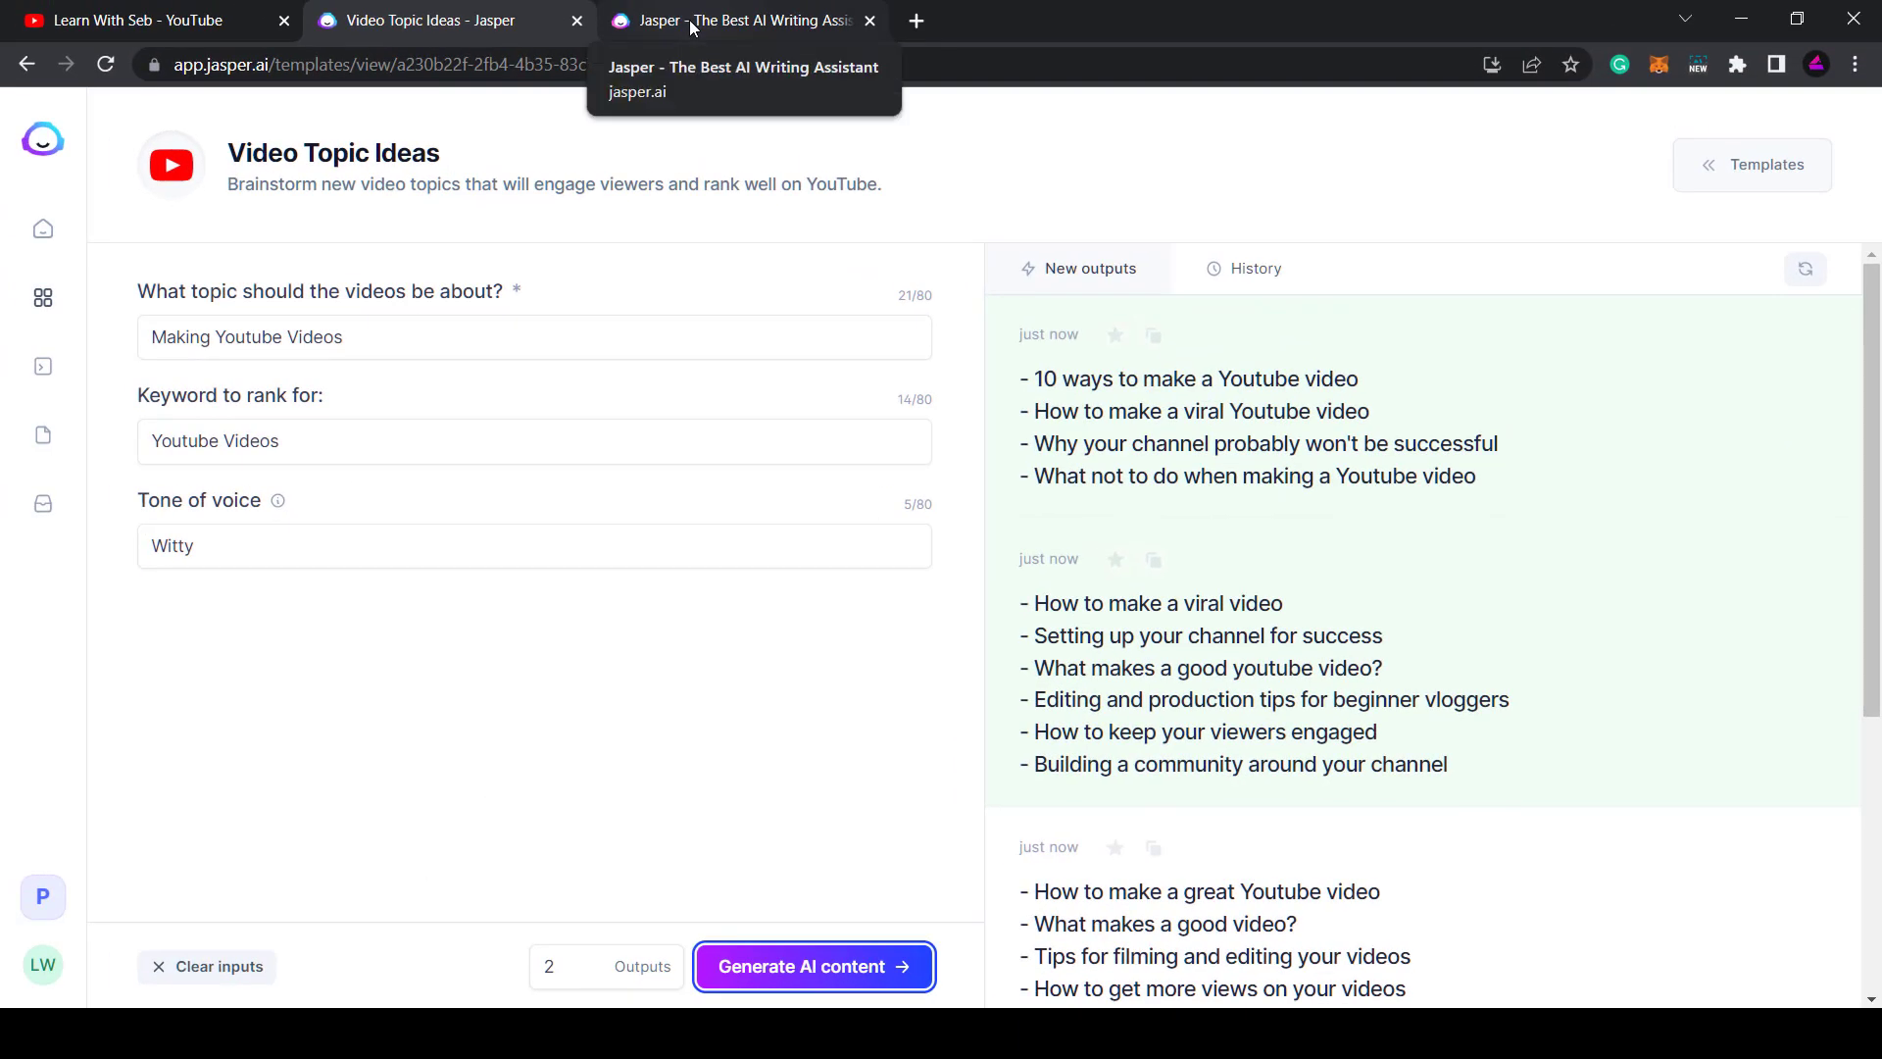
Look through the Jasper website's home page, down to the section on what Jasper helps with
click(691, 27)
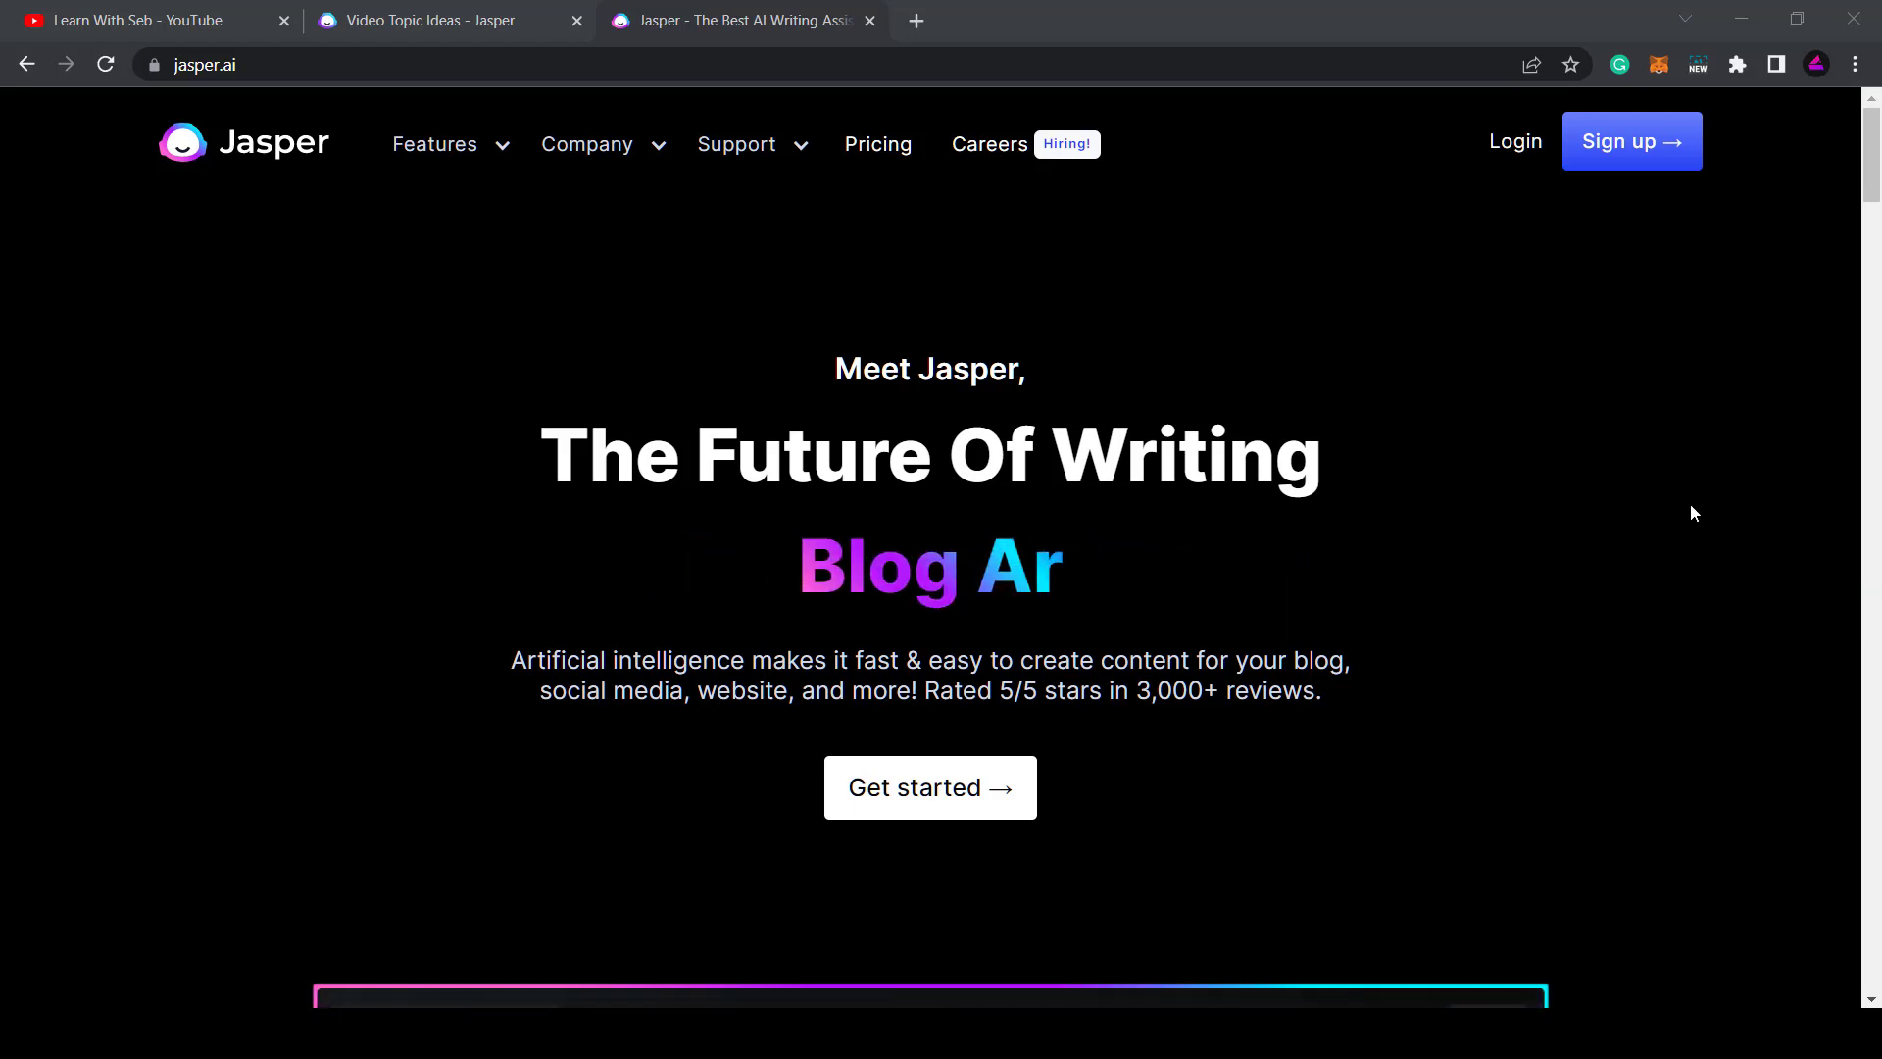
middle_click(1689, 546)
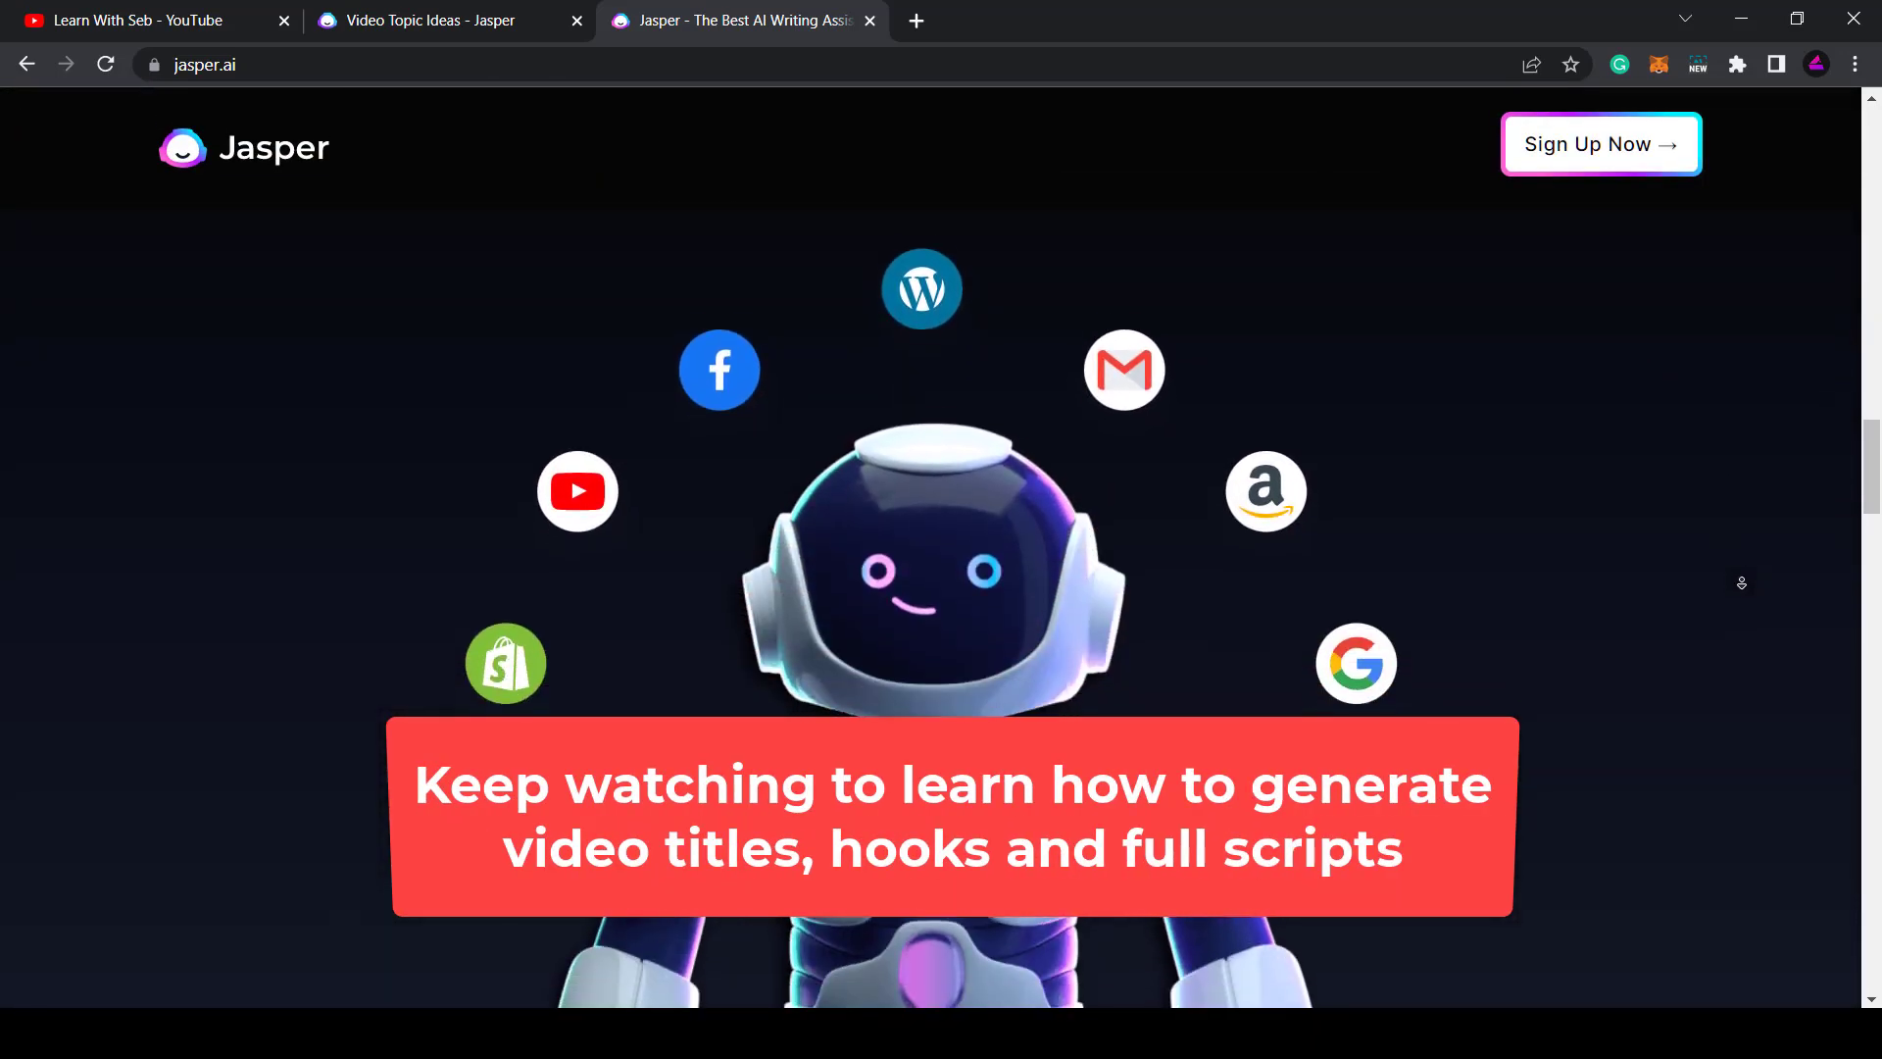
middle_click(1742, 584)
middle_click(1743, 582)
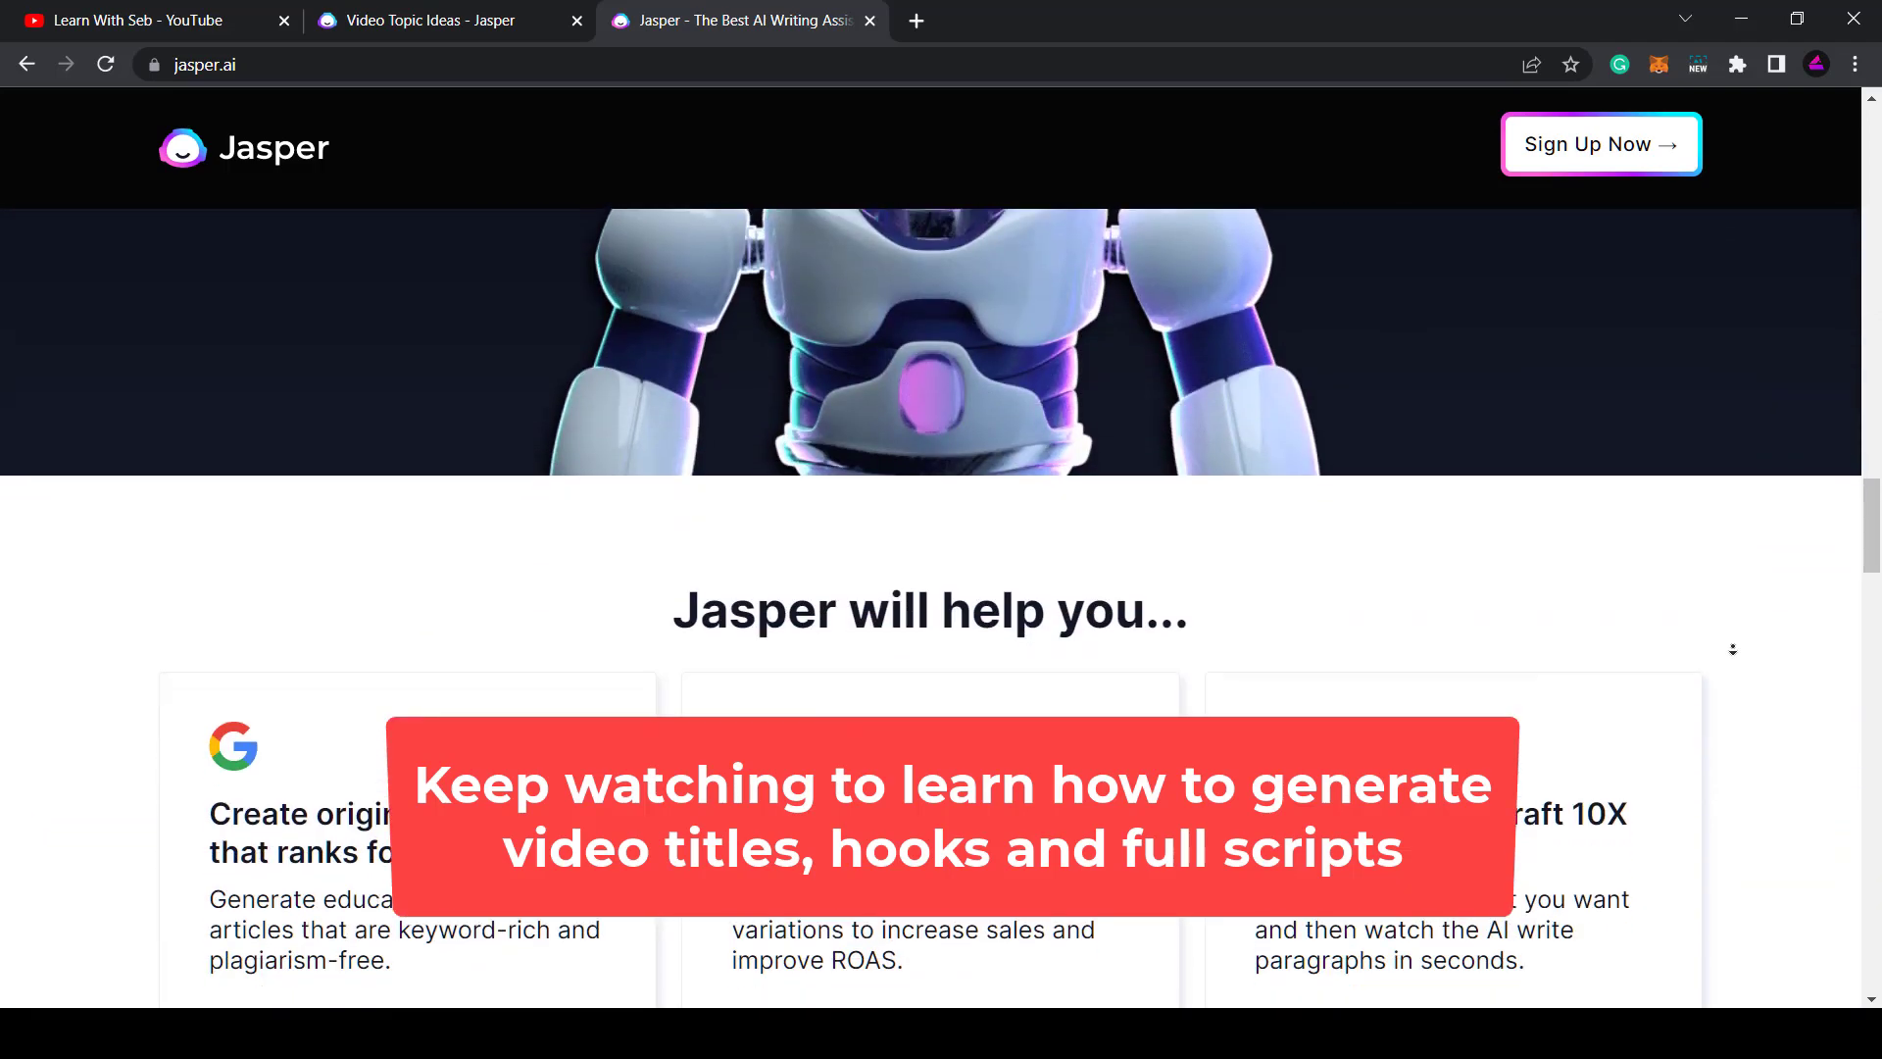
middle_click(1730, 647)
scroll(1729, 674, down, 1)
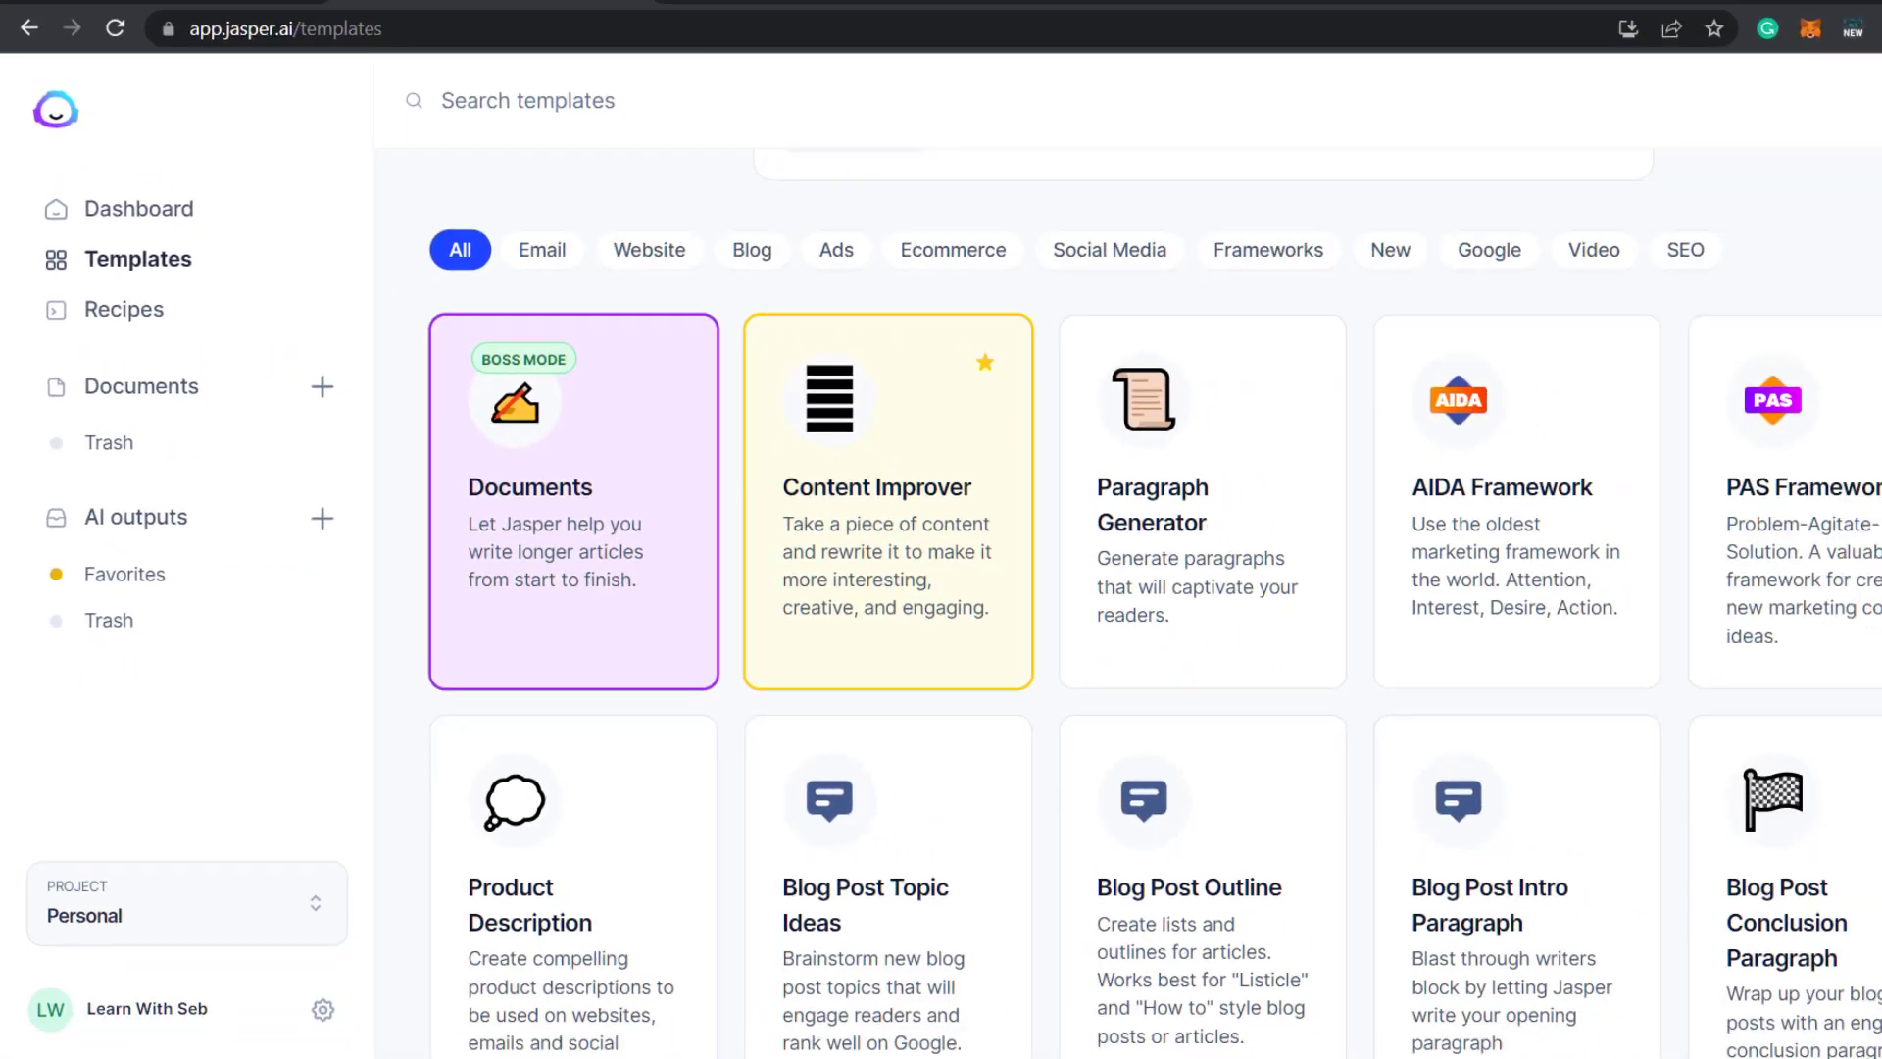
Find the YouTube templates in the template library and open Video Topic Ideas
scroll(1783, 452, down, 2)
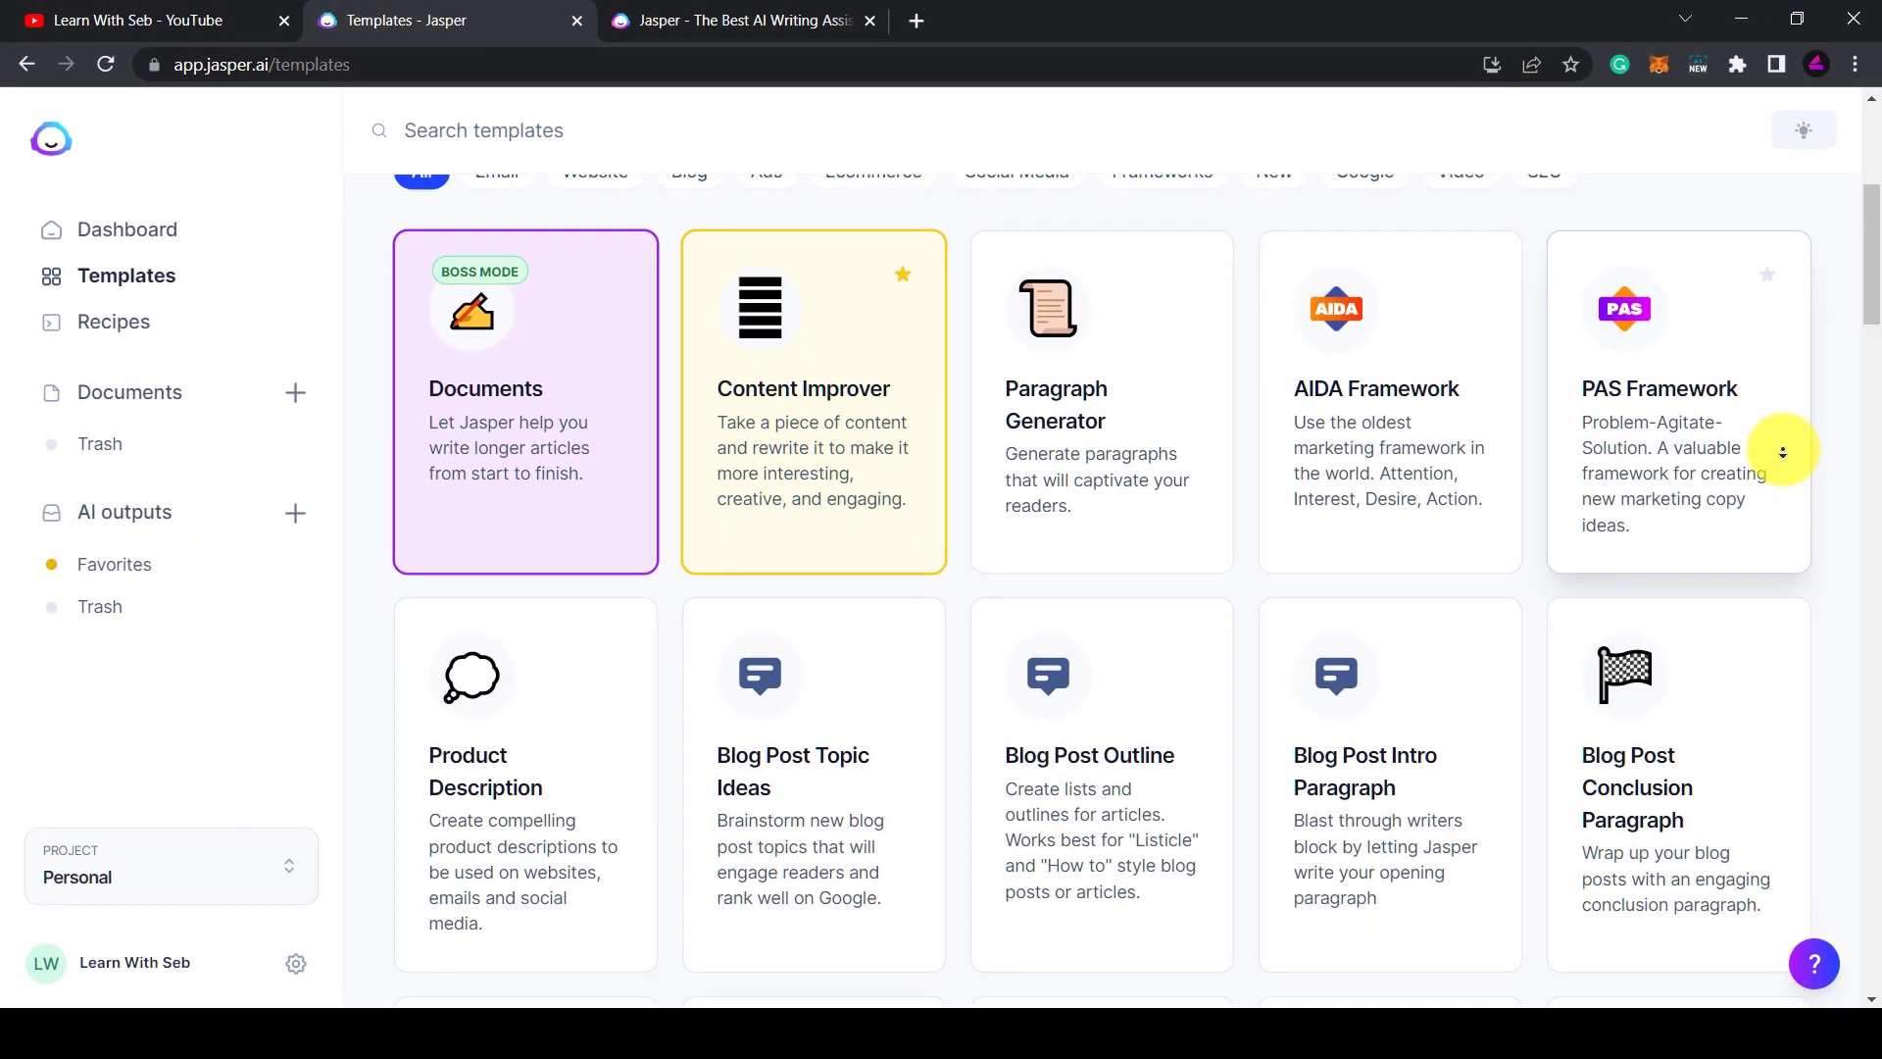
scroll(1783, 452, down, 10)
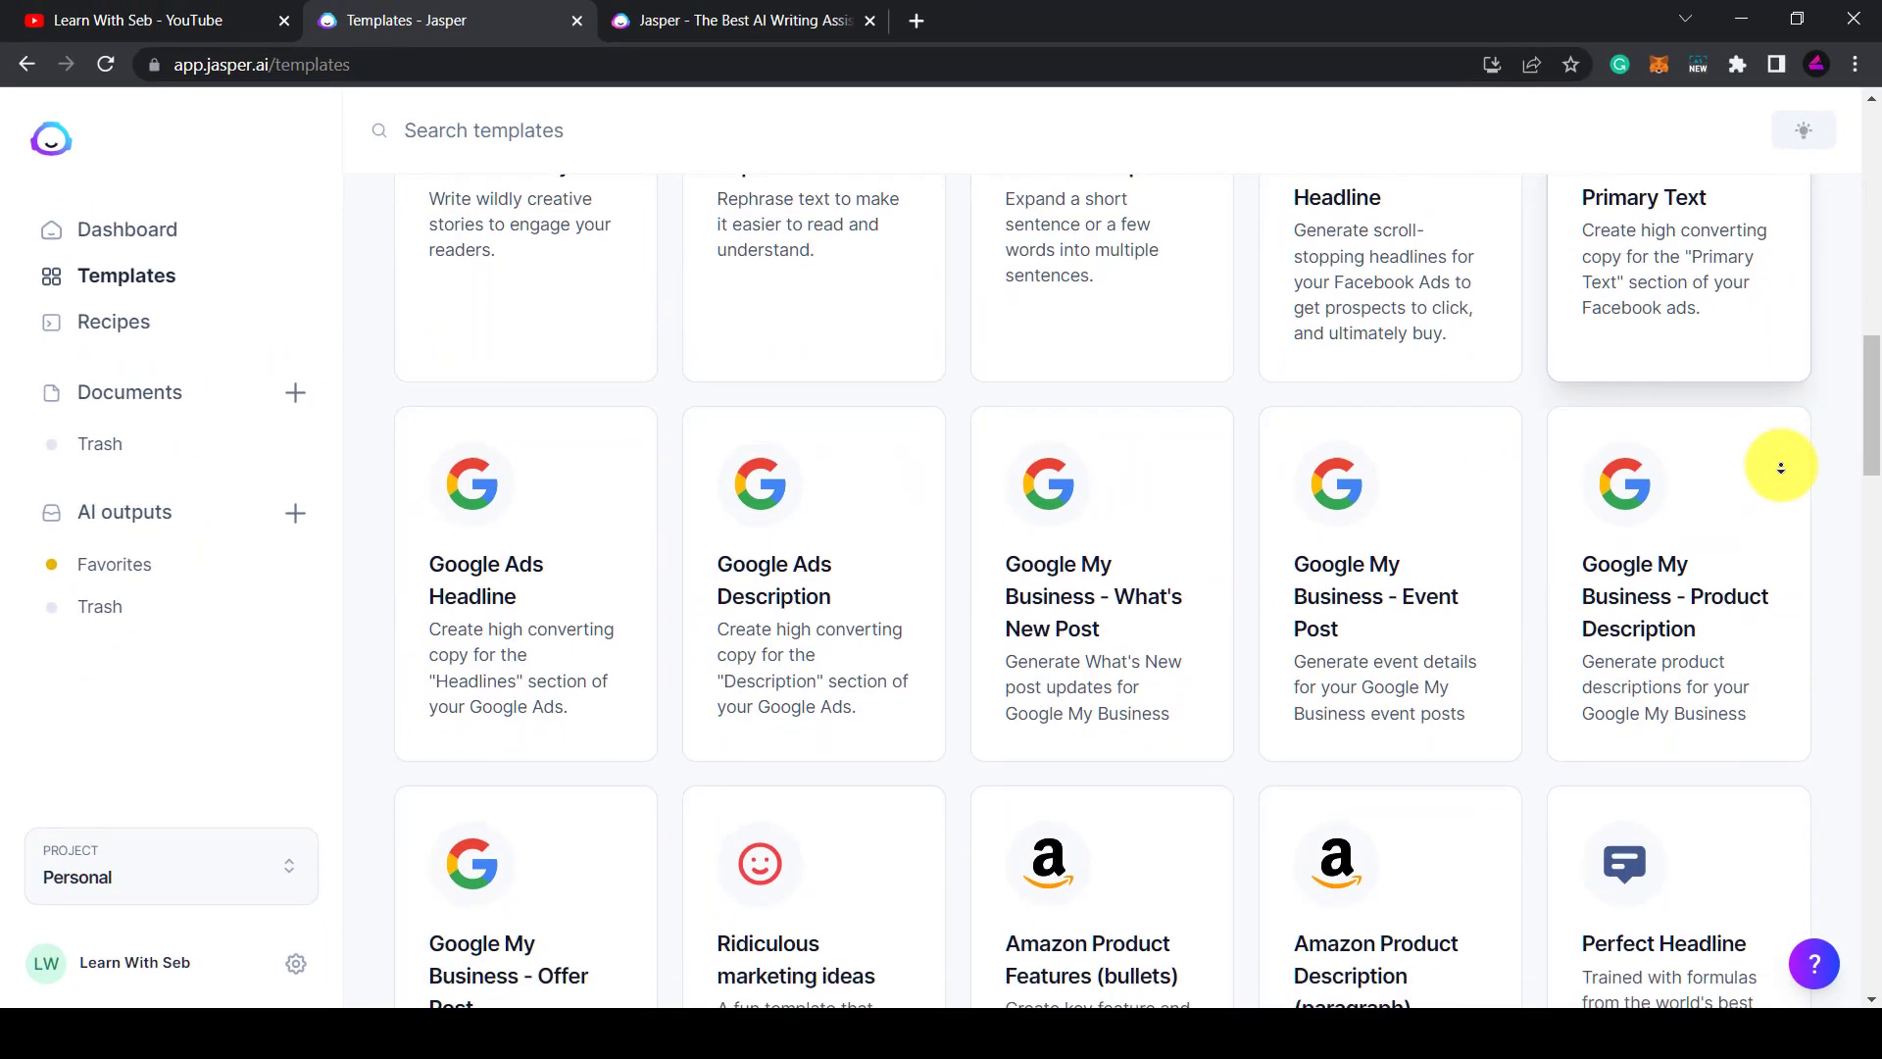
scroll(1782, 468, down, 6)
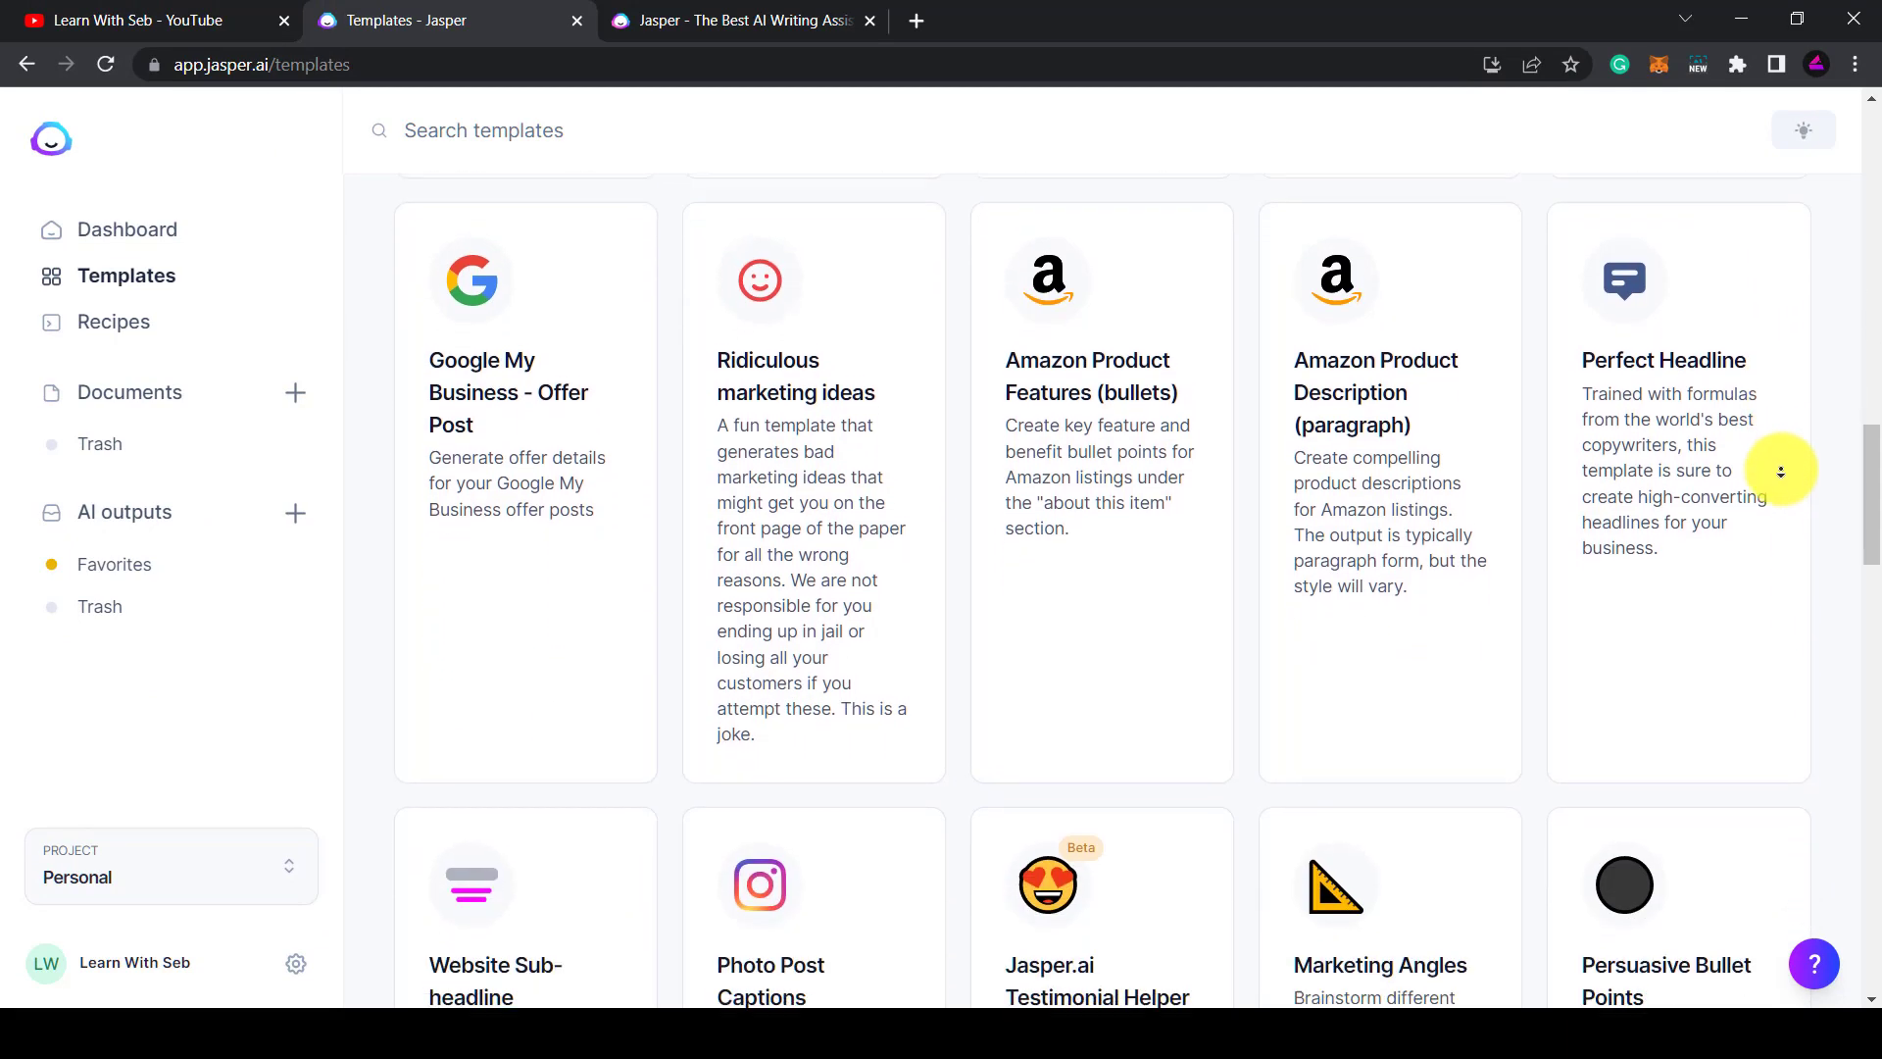
scroll(1781, 471, down, 10)
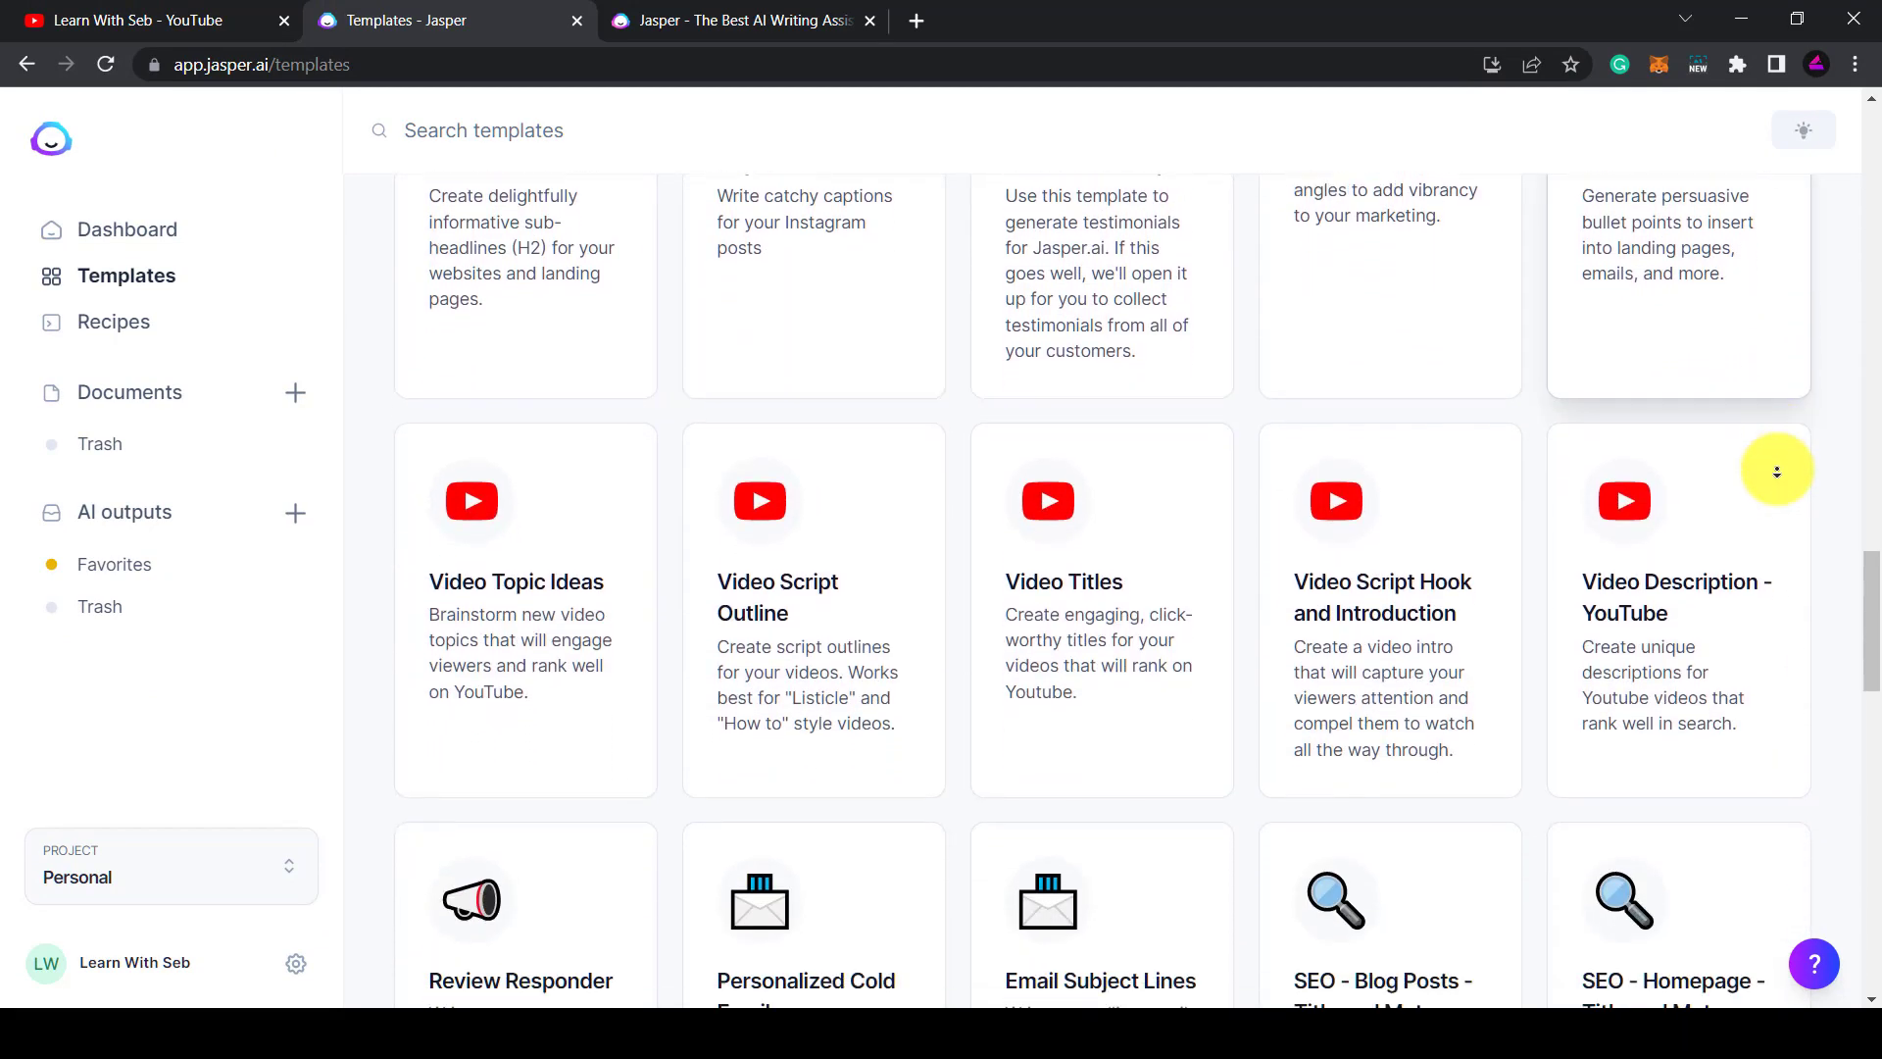
scroll(1777, 461, down, 2)
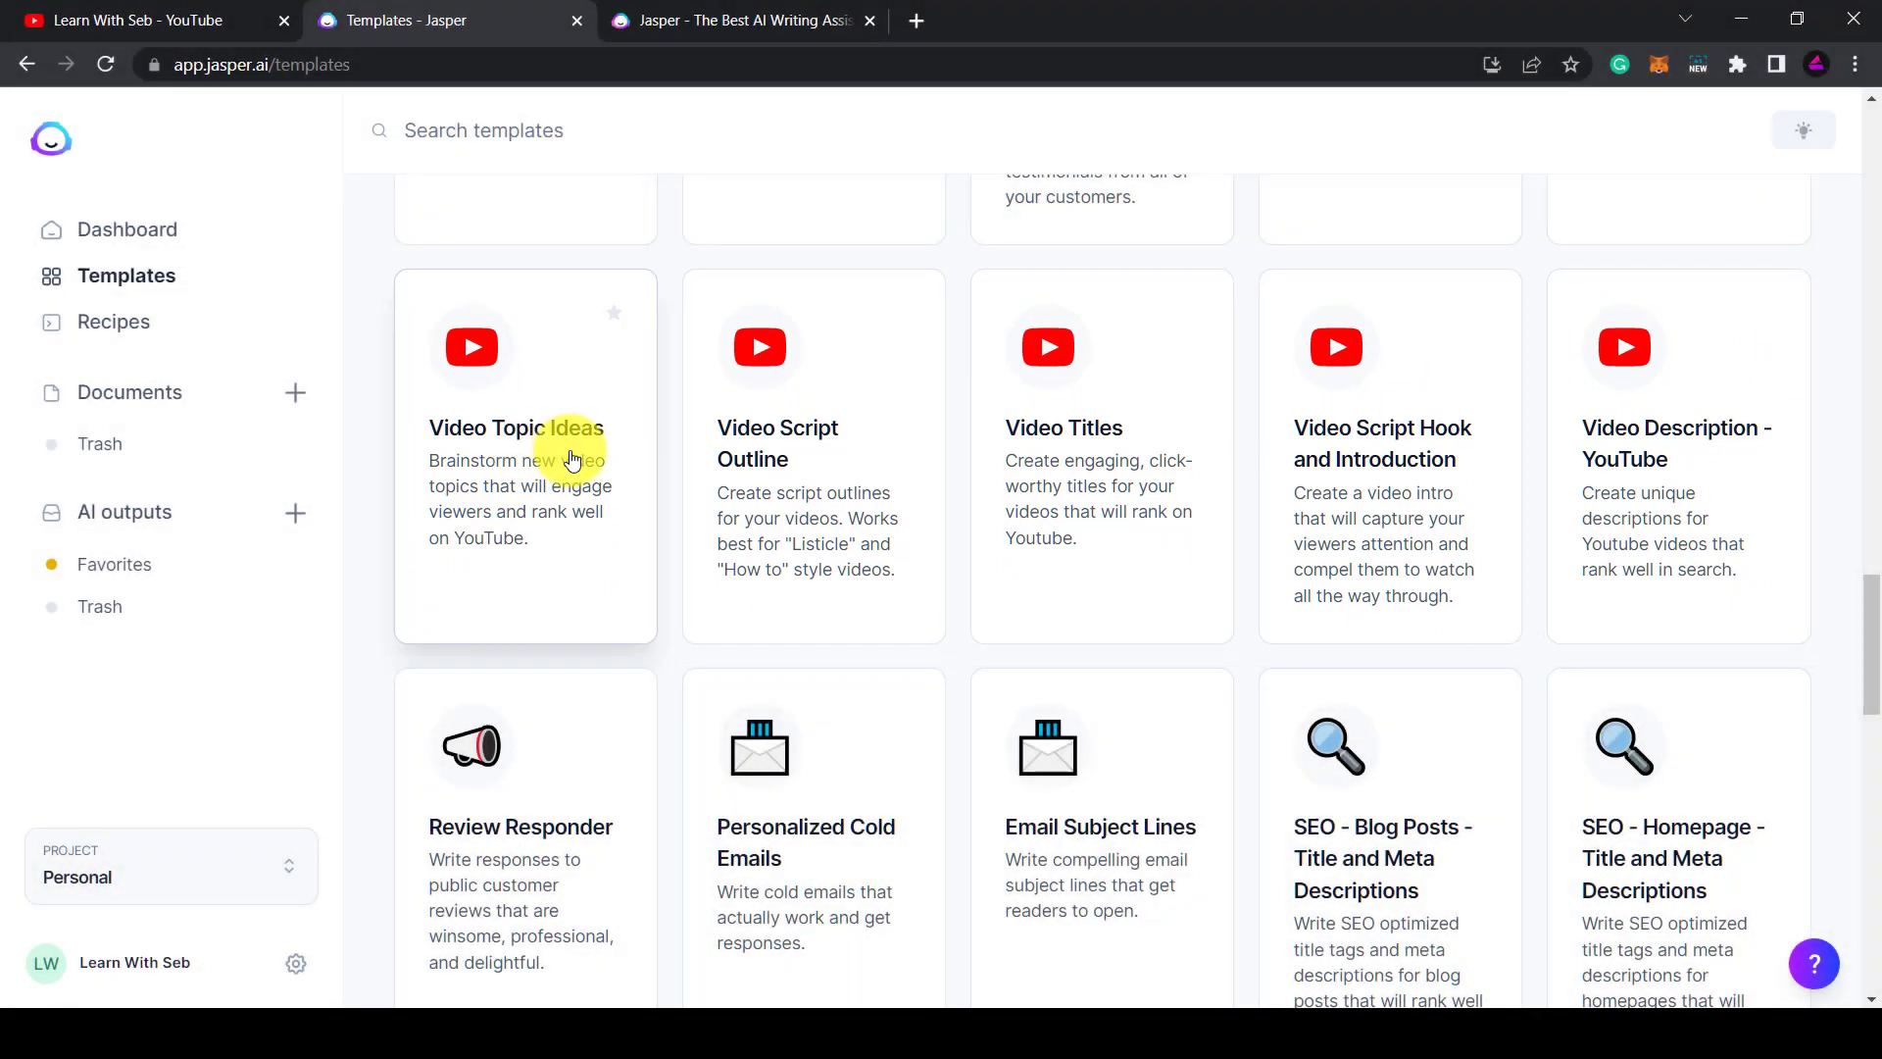
click(574, 461)
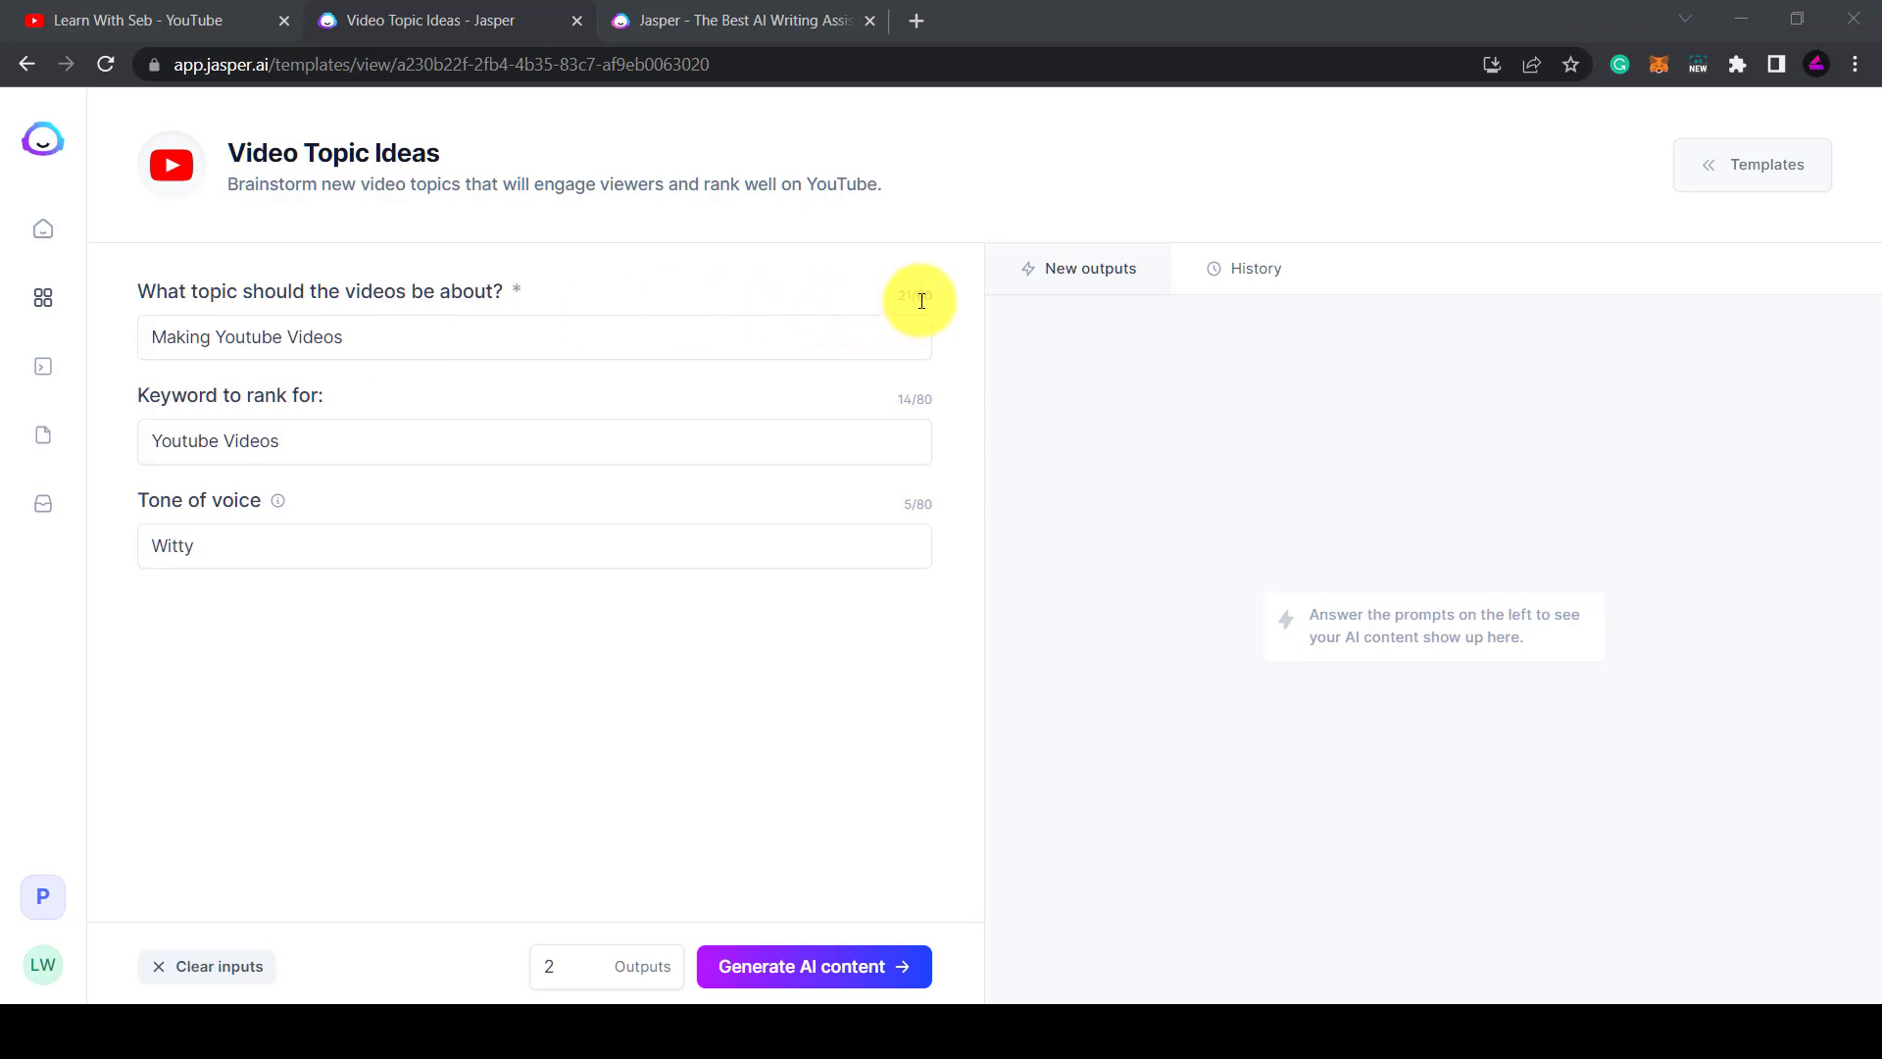
Replace the topic with "Video ideas about content marketing" and the keyword to rank for with "content marketing"
drag(420, 342, 114, 351)
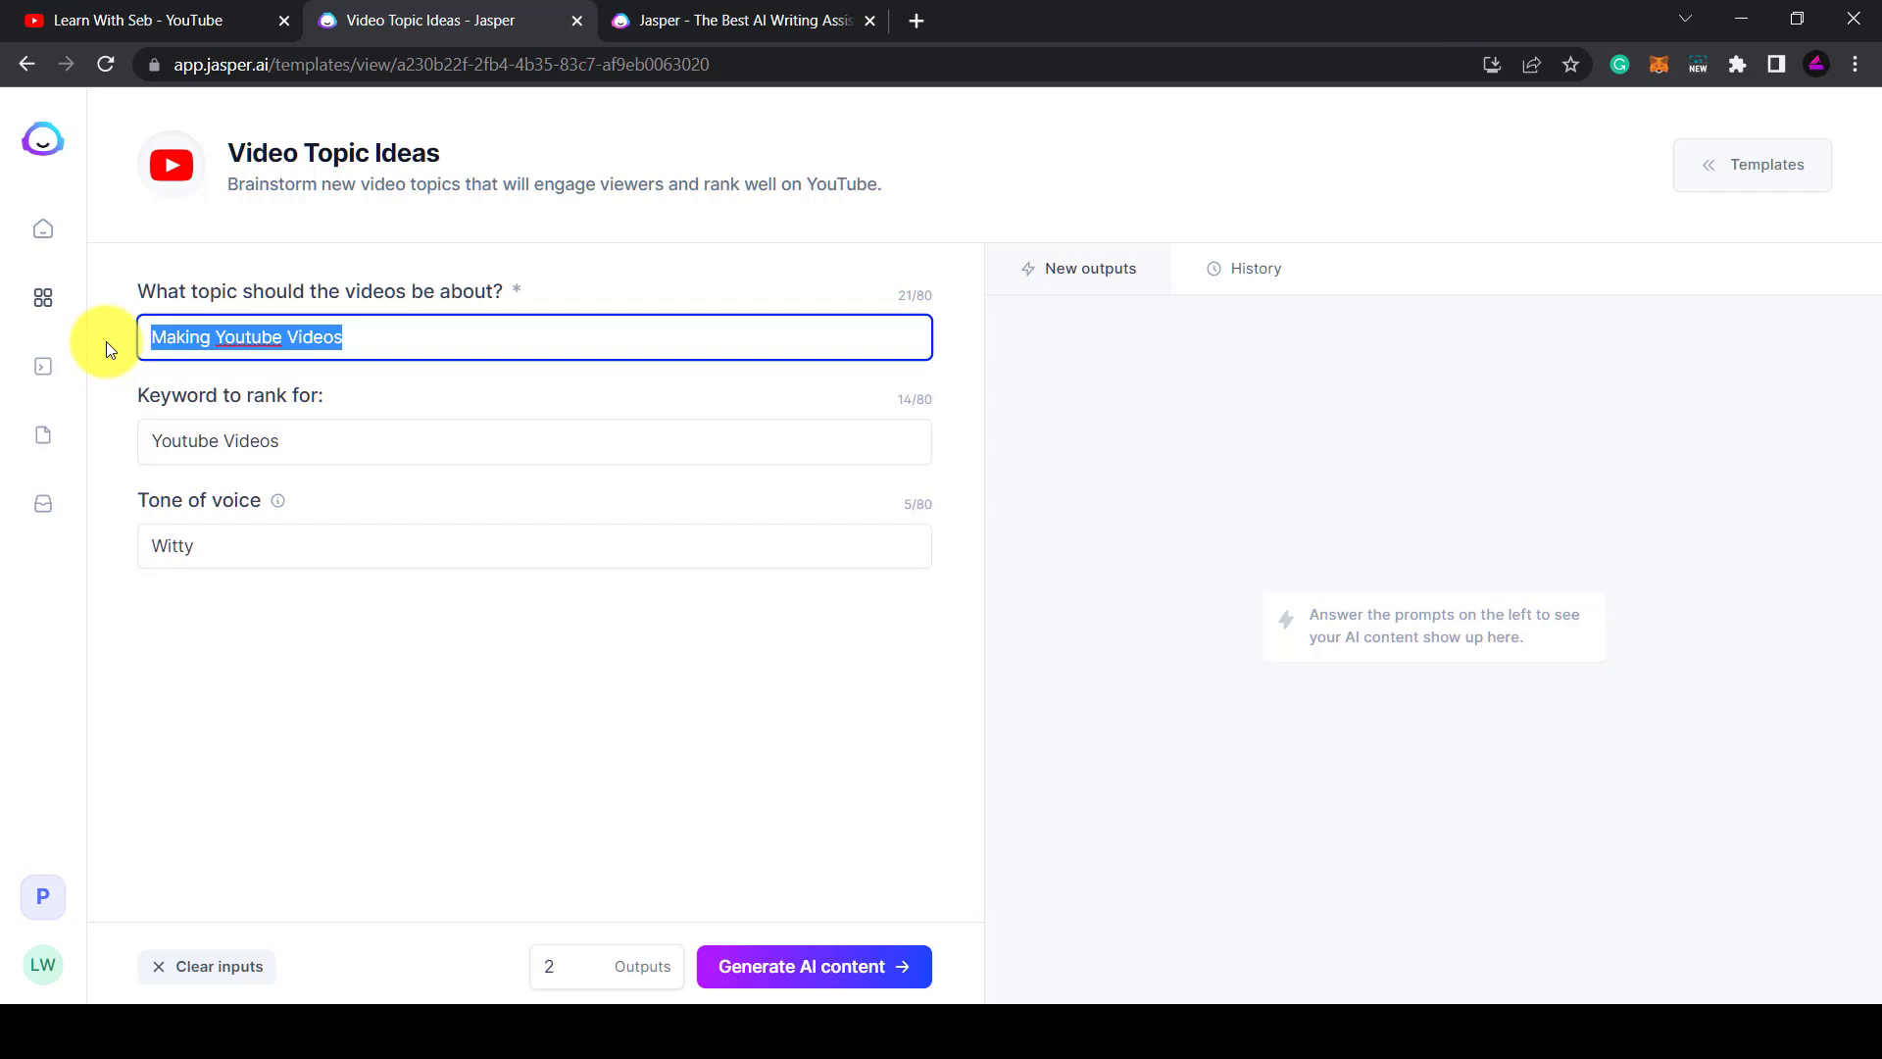
text(Video ideas about content marketing)
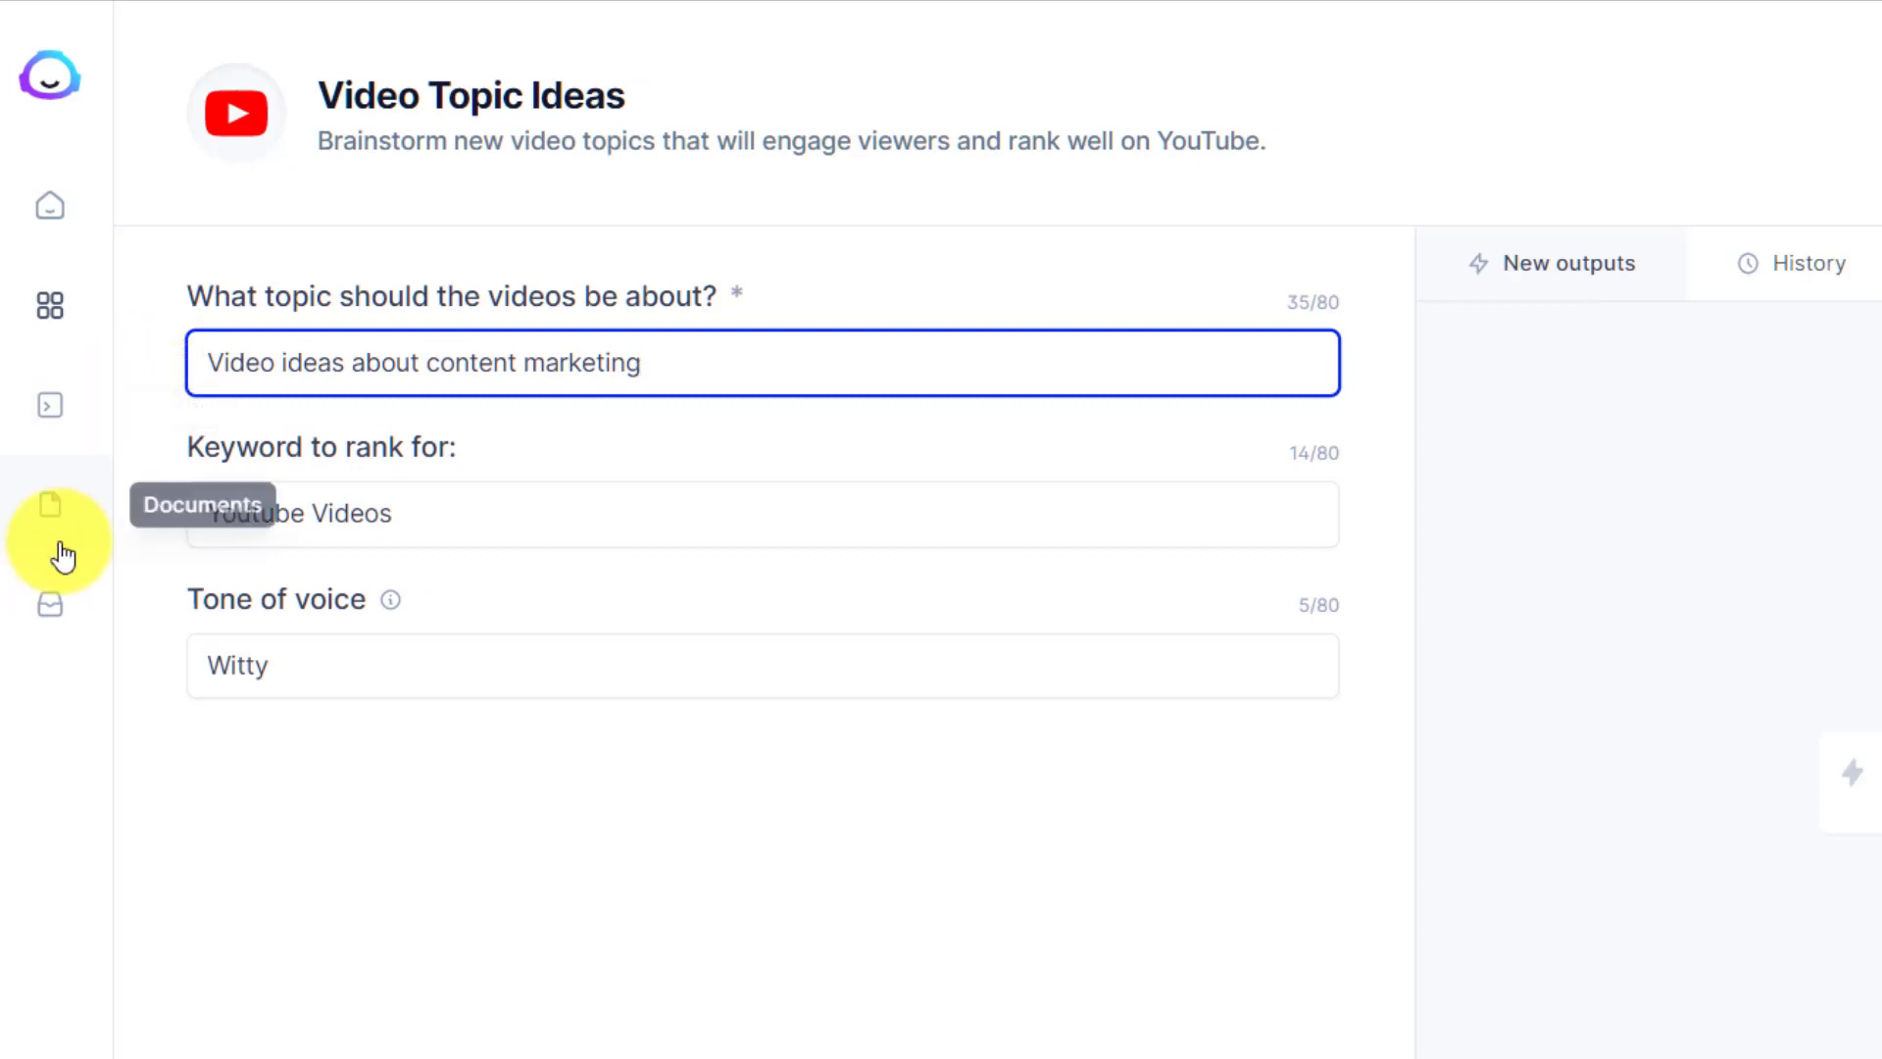
drag(506, 507, 138, 534)
text(content mar)
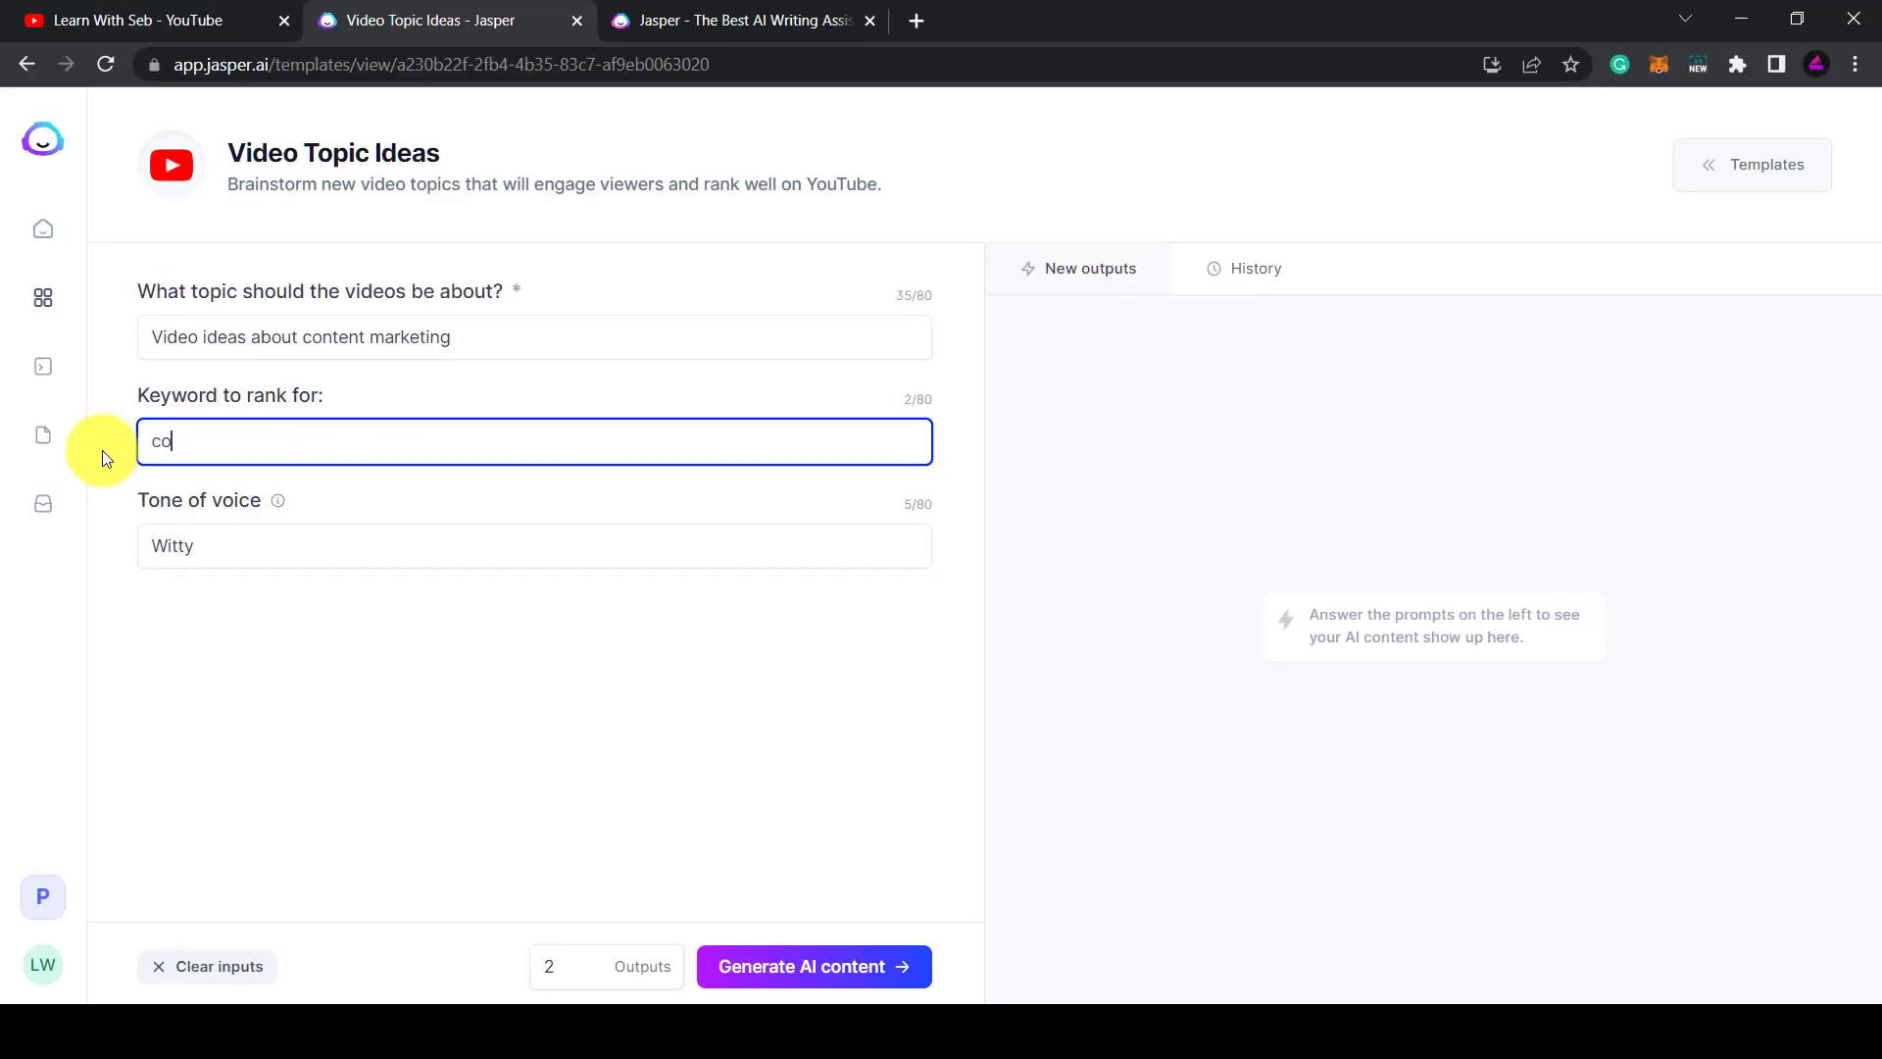
text(keting)
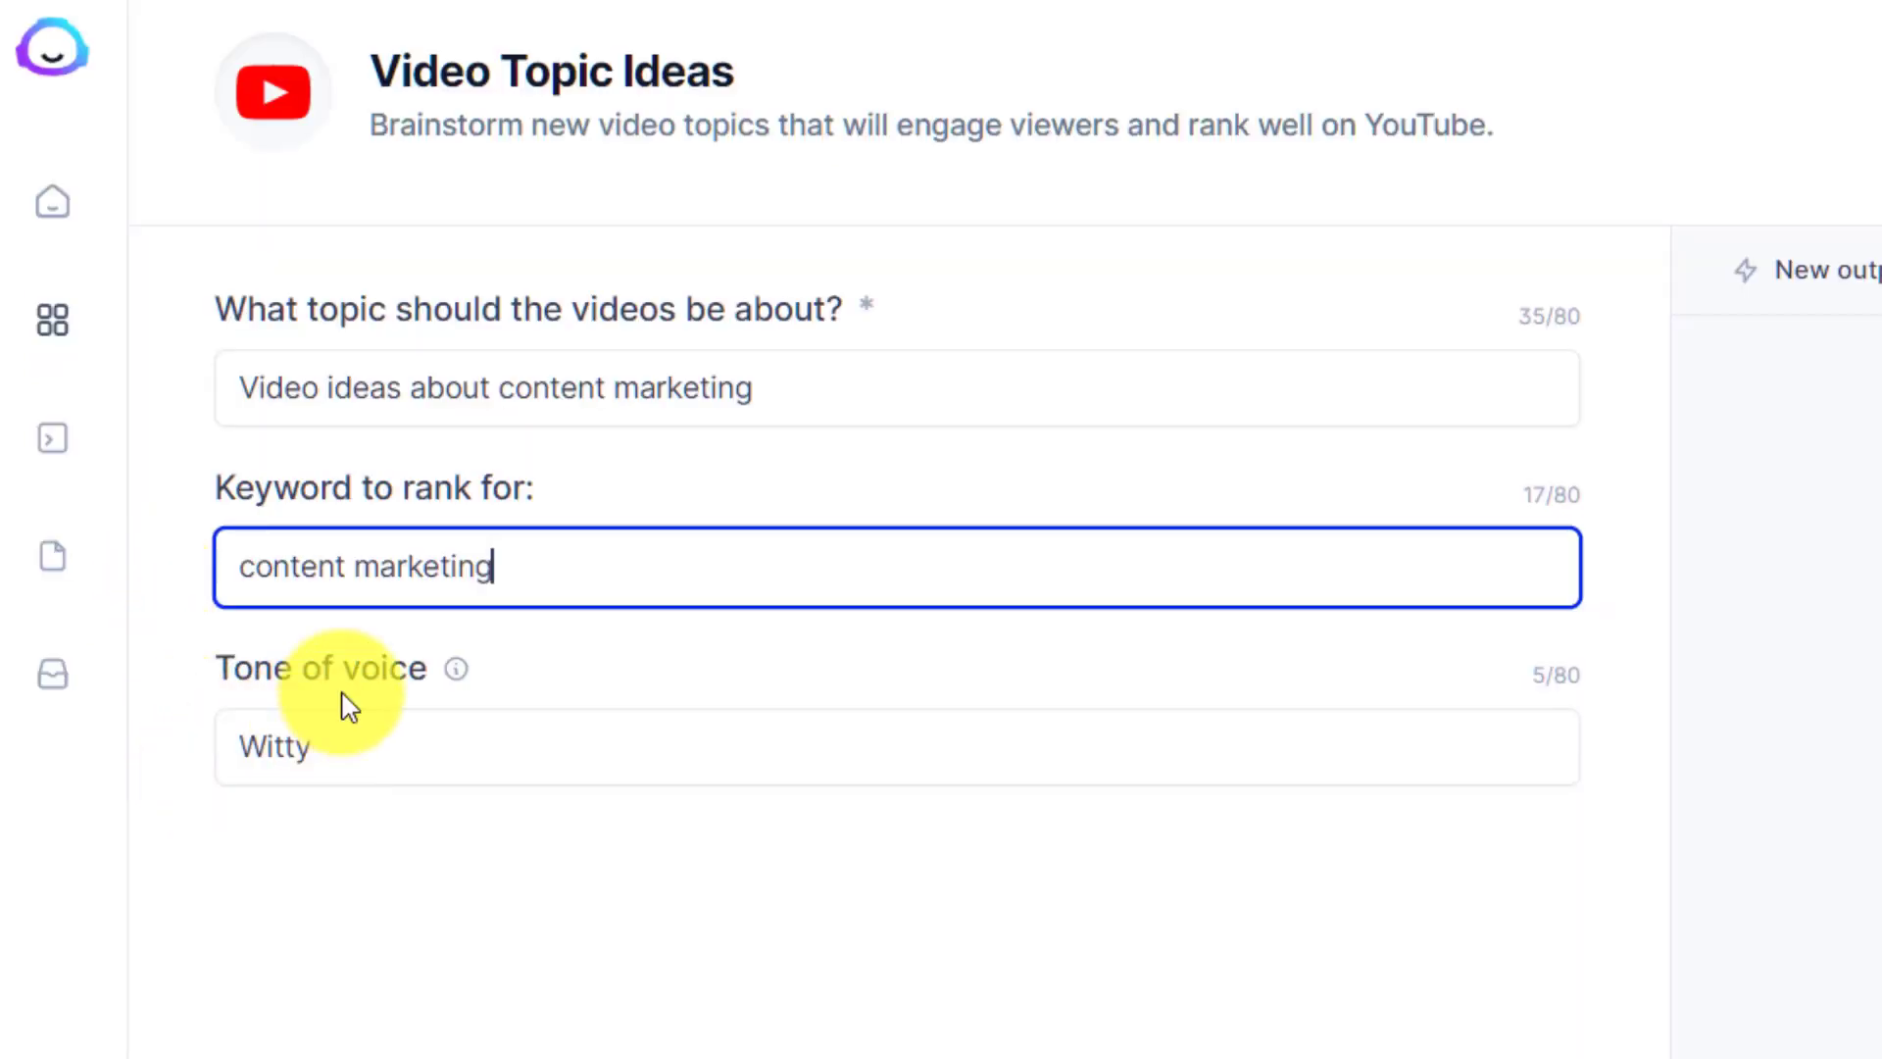
Read the tone of voice help article, examining its suggested adjectives and character names
mouse_move(464, 680)
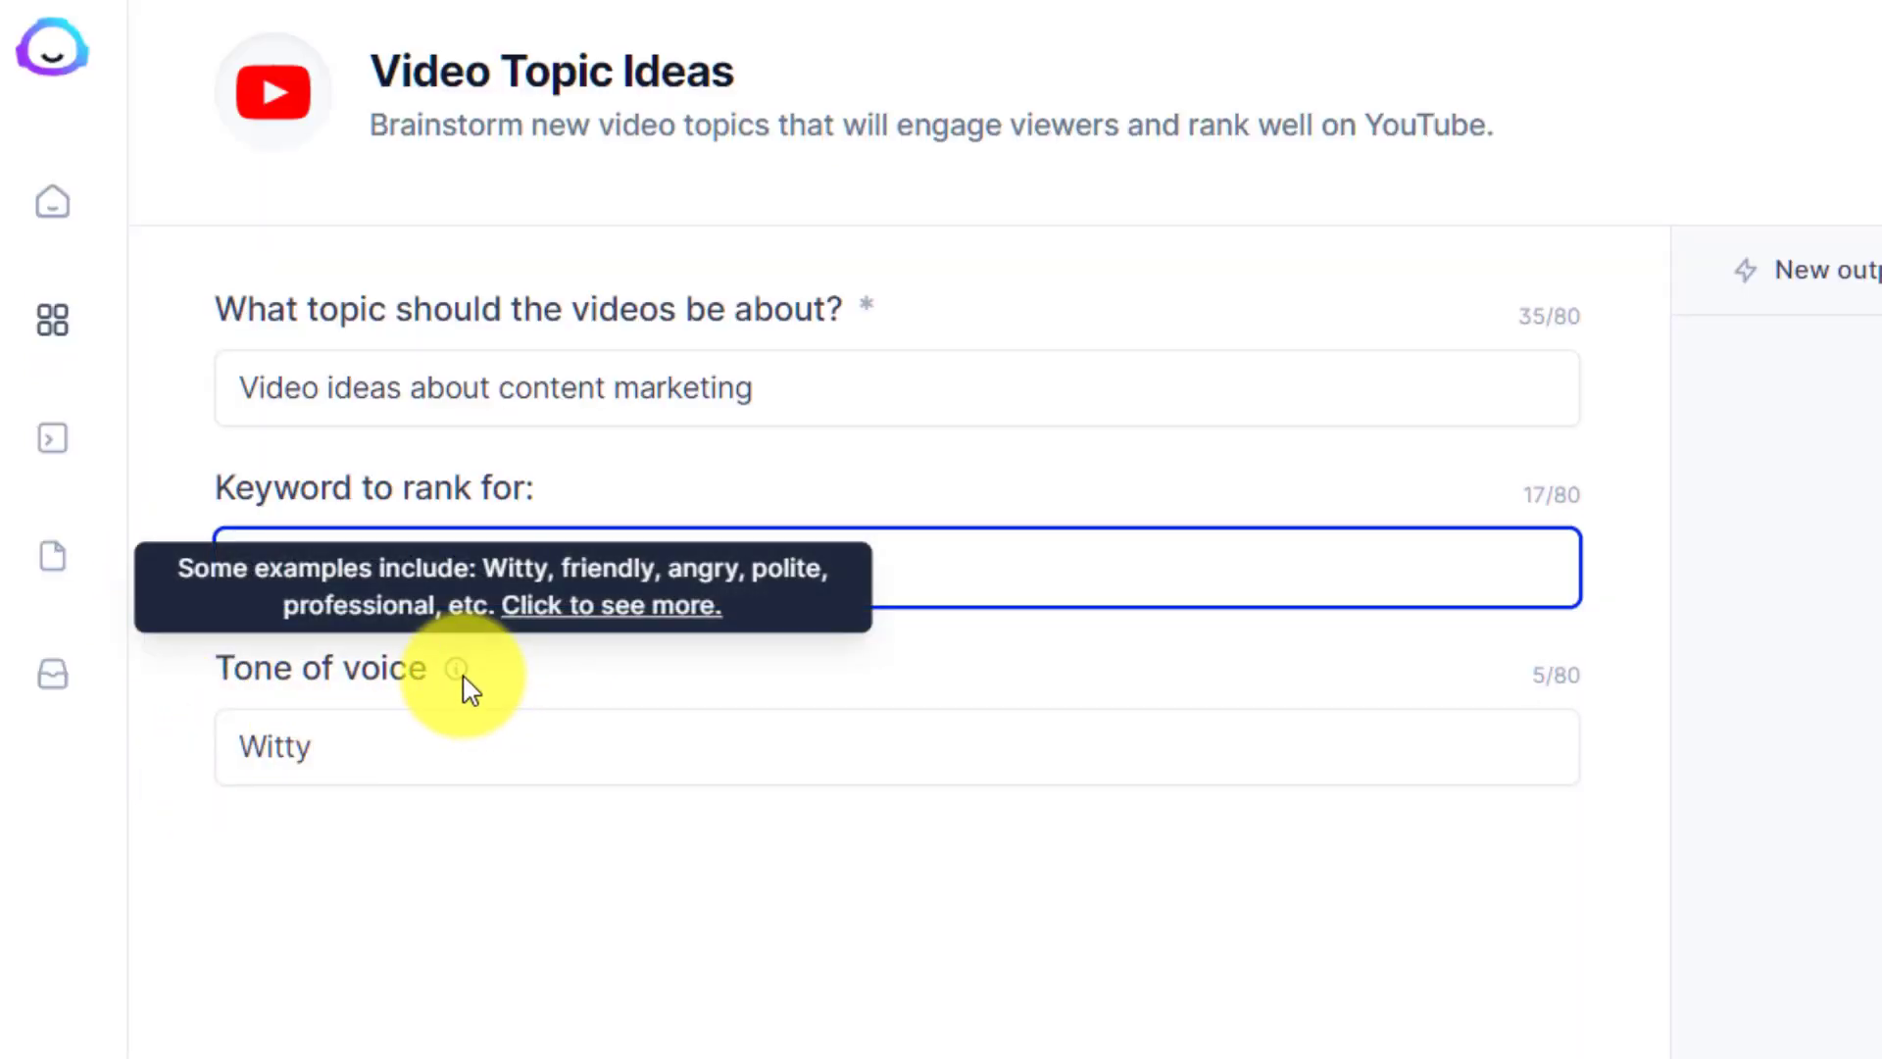
click(550, 624)
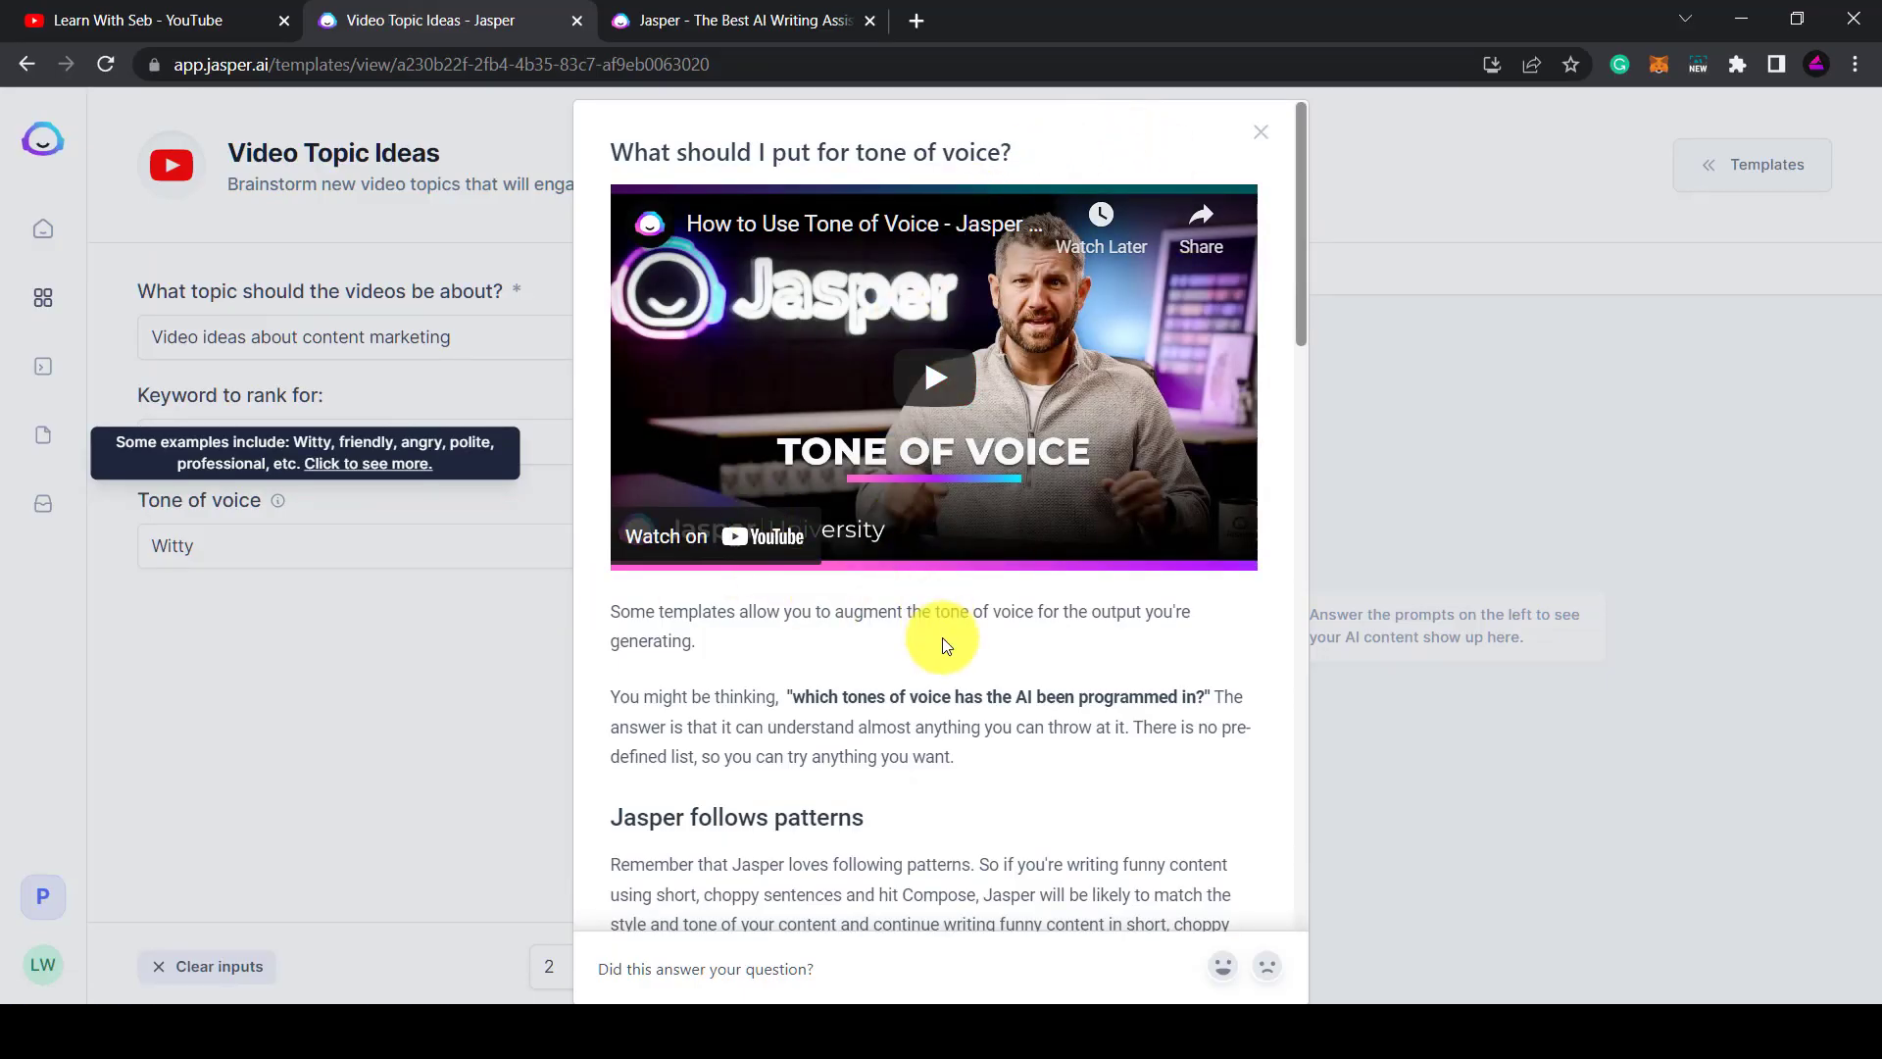
scroll(838, 667, down, 12)
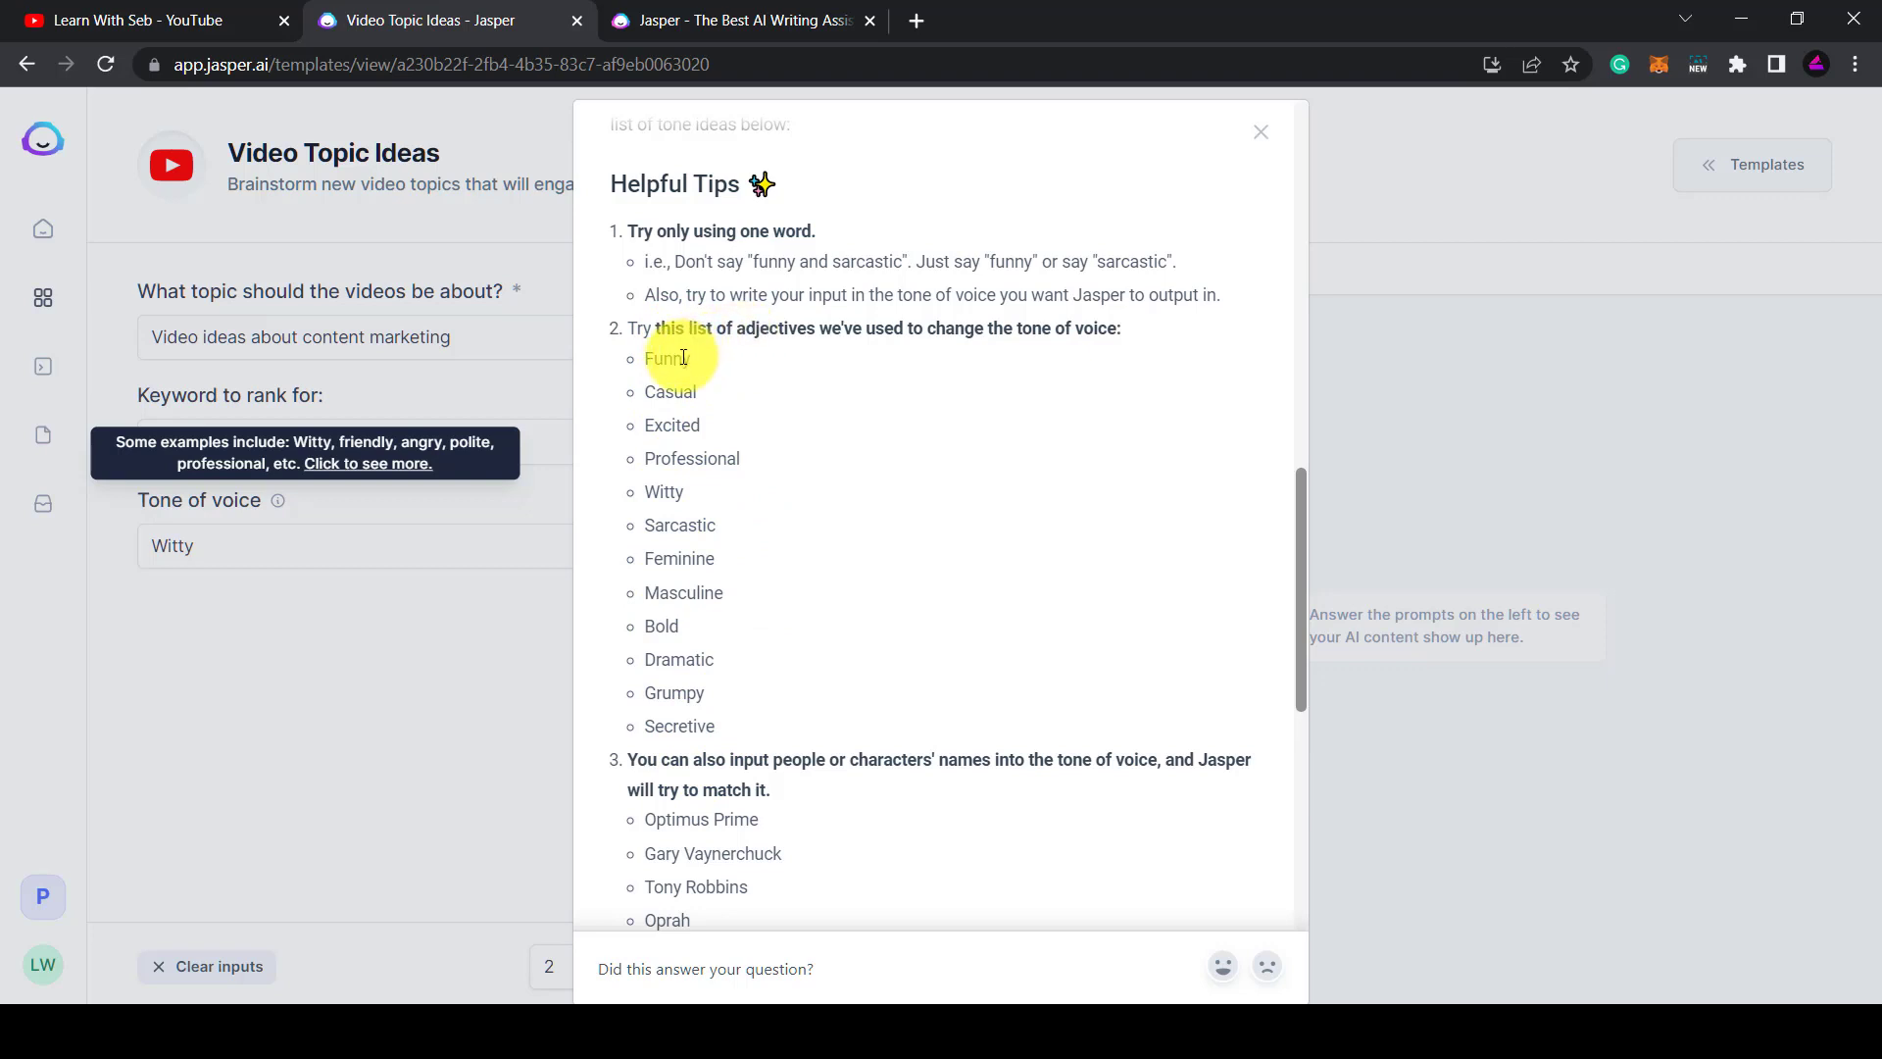
scroll(850, 504, down, 1)
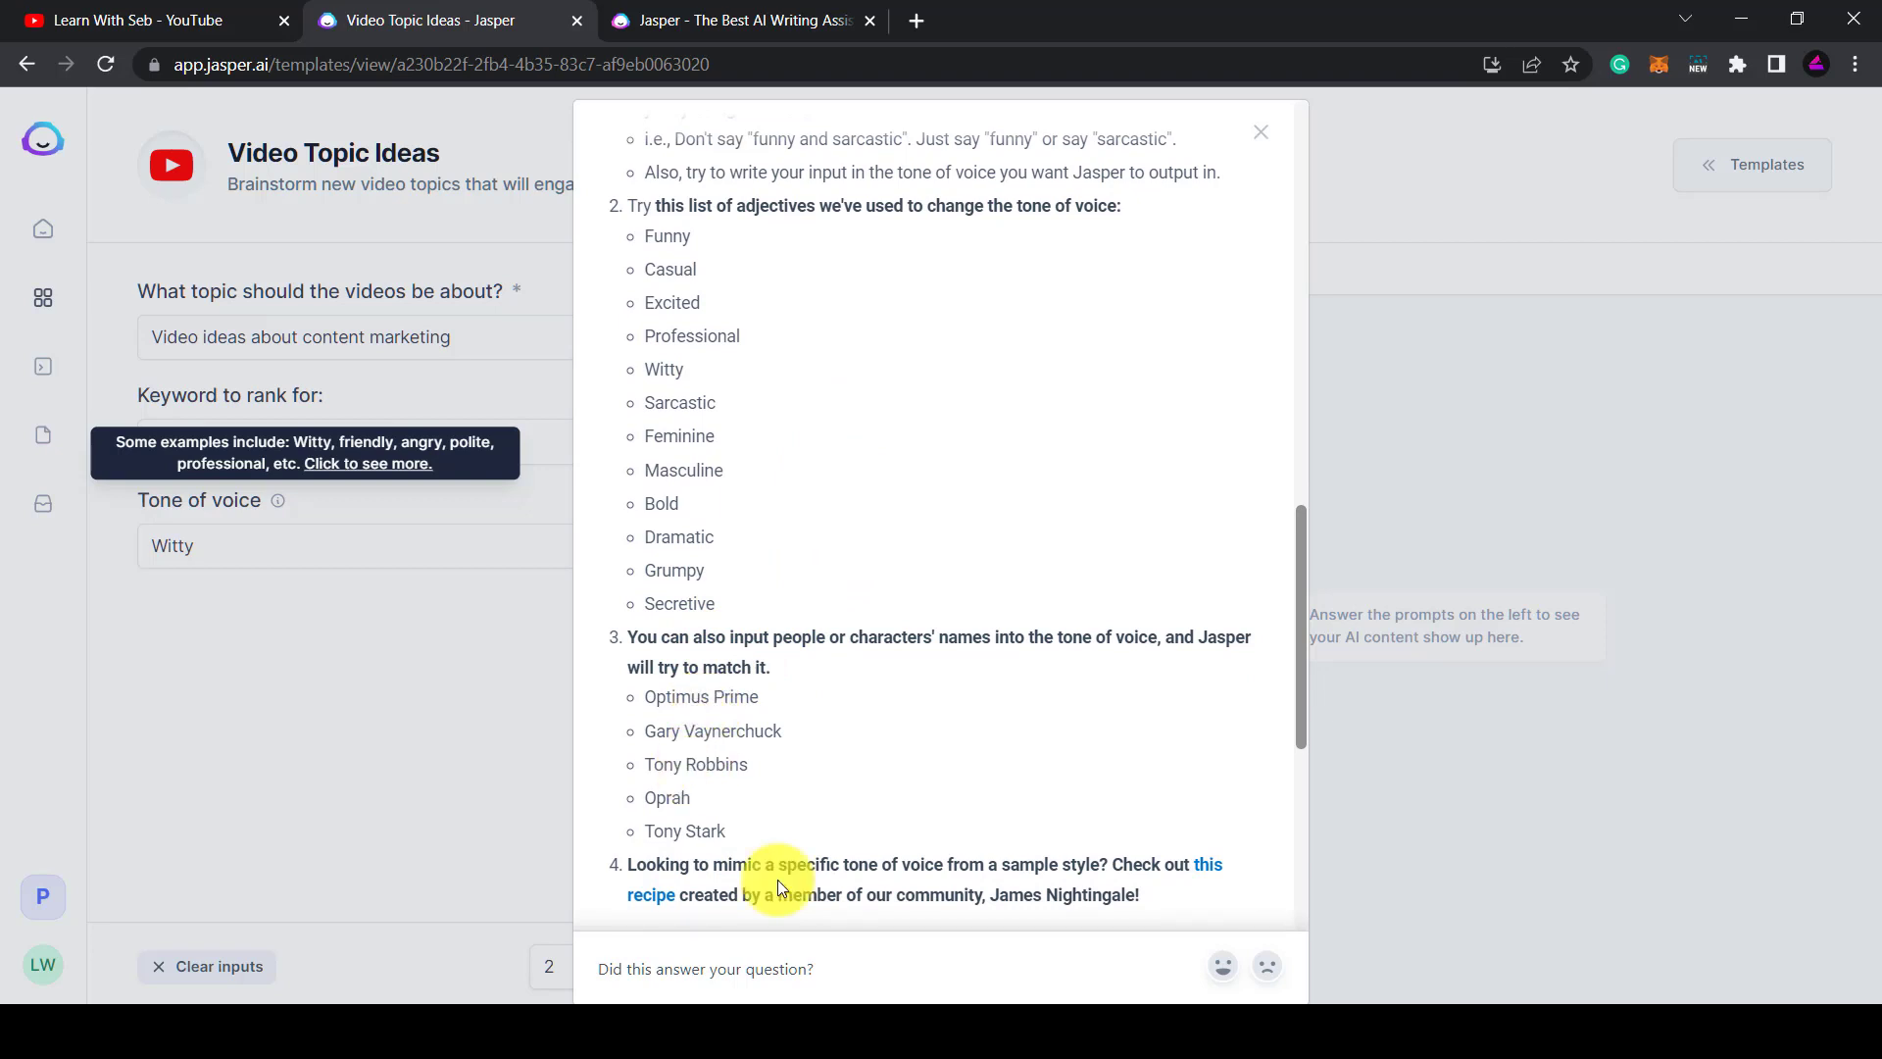
click(257, 527)
Generate two batches of content marketing video topic ideas using the Witty tone of voice
drag(245, 539, 84, 583)
click(242, 541)
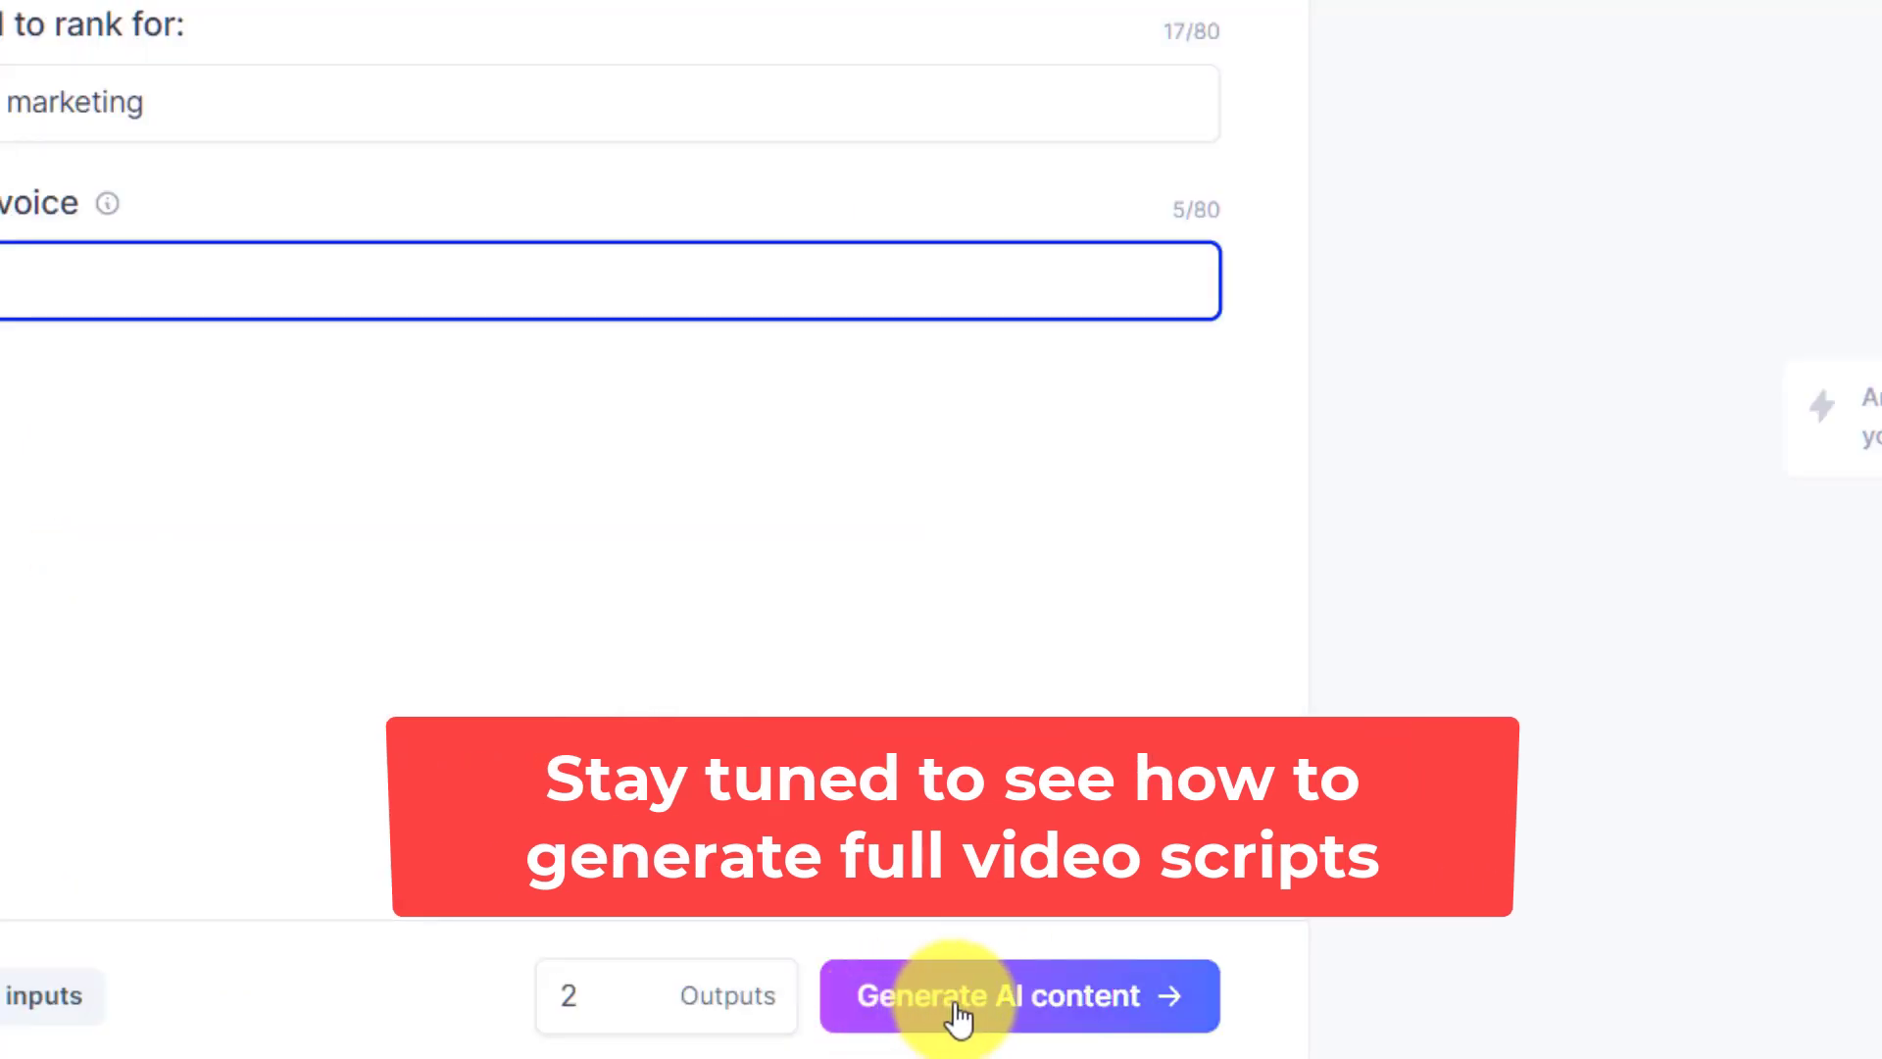
click(956, 1008)
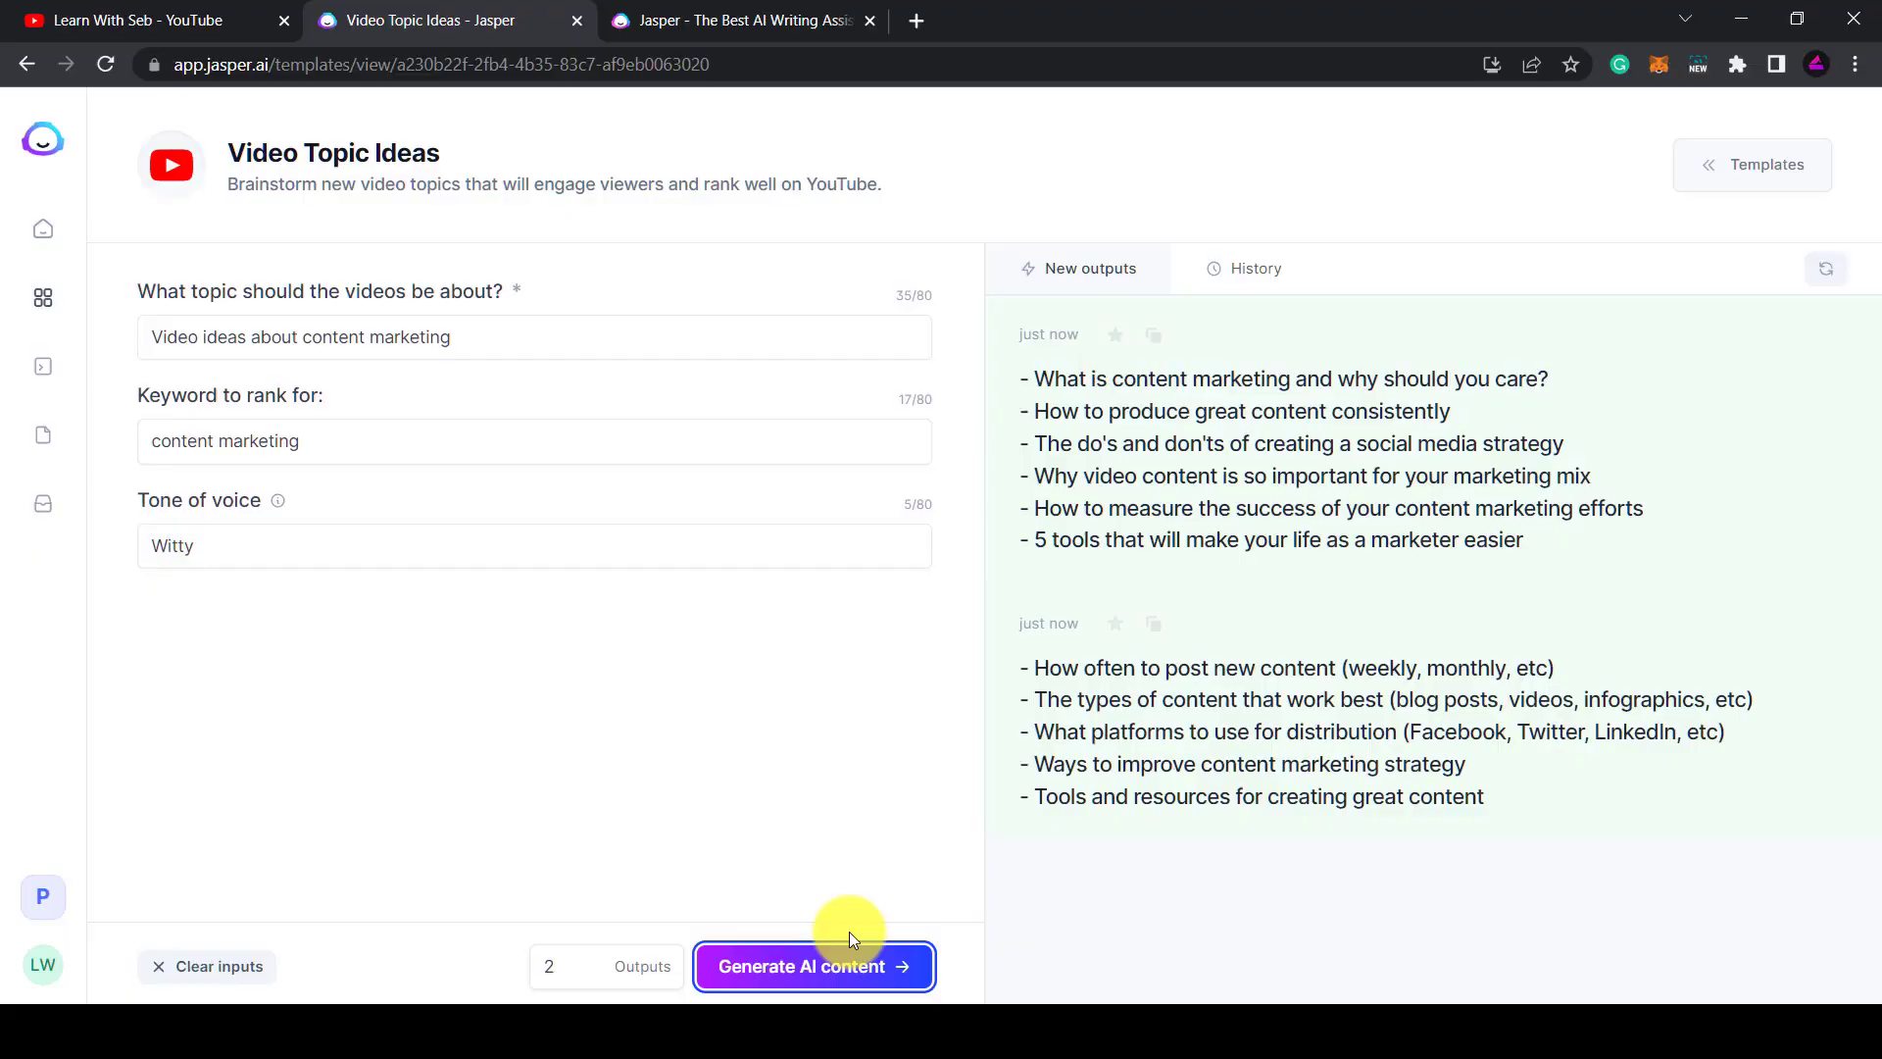
click(840, 971)
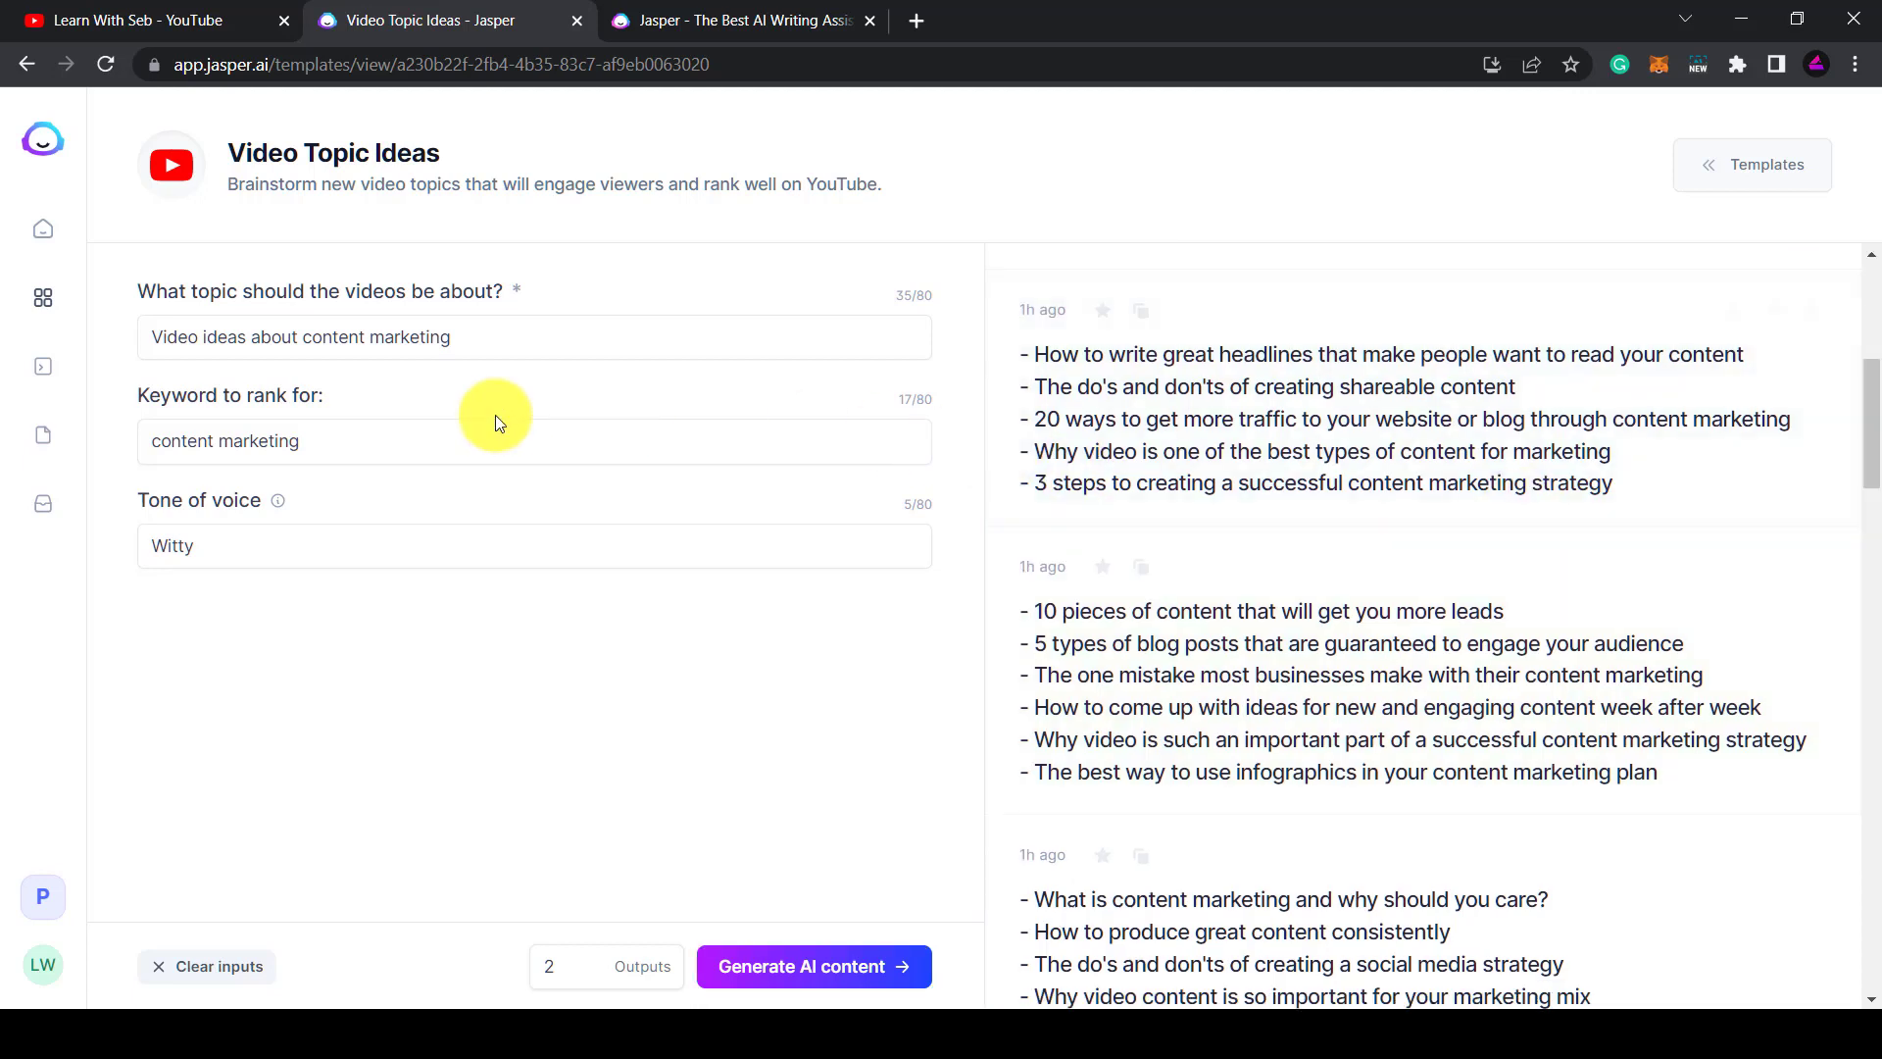
Return to the template library and open the Video Titles template
click(49, 300)
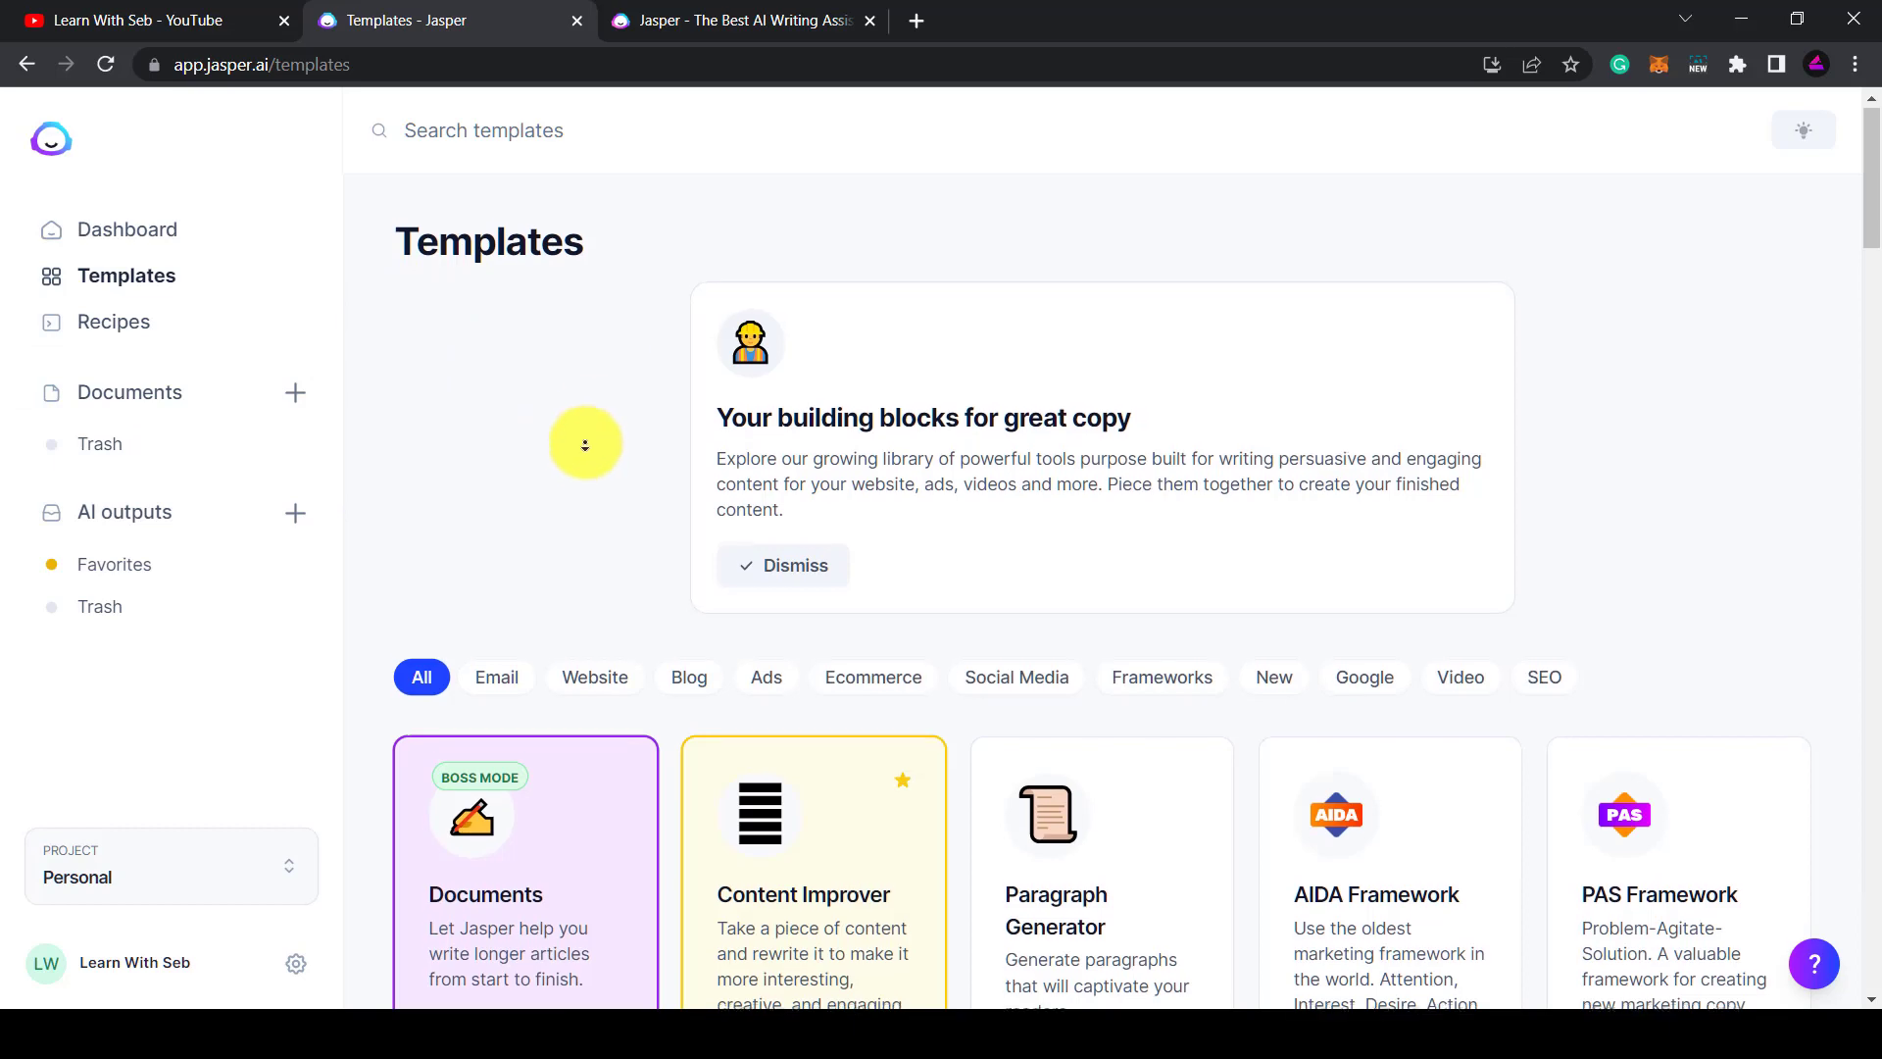
scroll(574, 490, down, 12)
scroll(571, 471, down, 10)
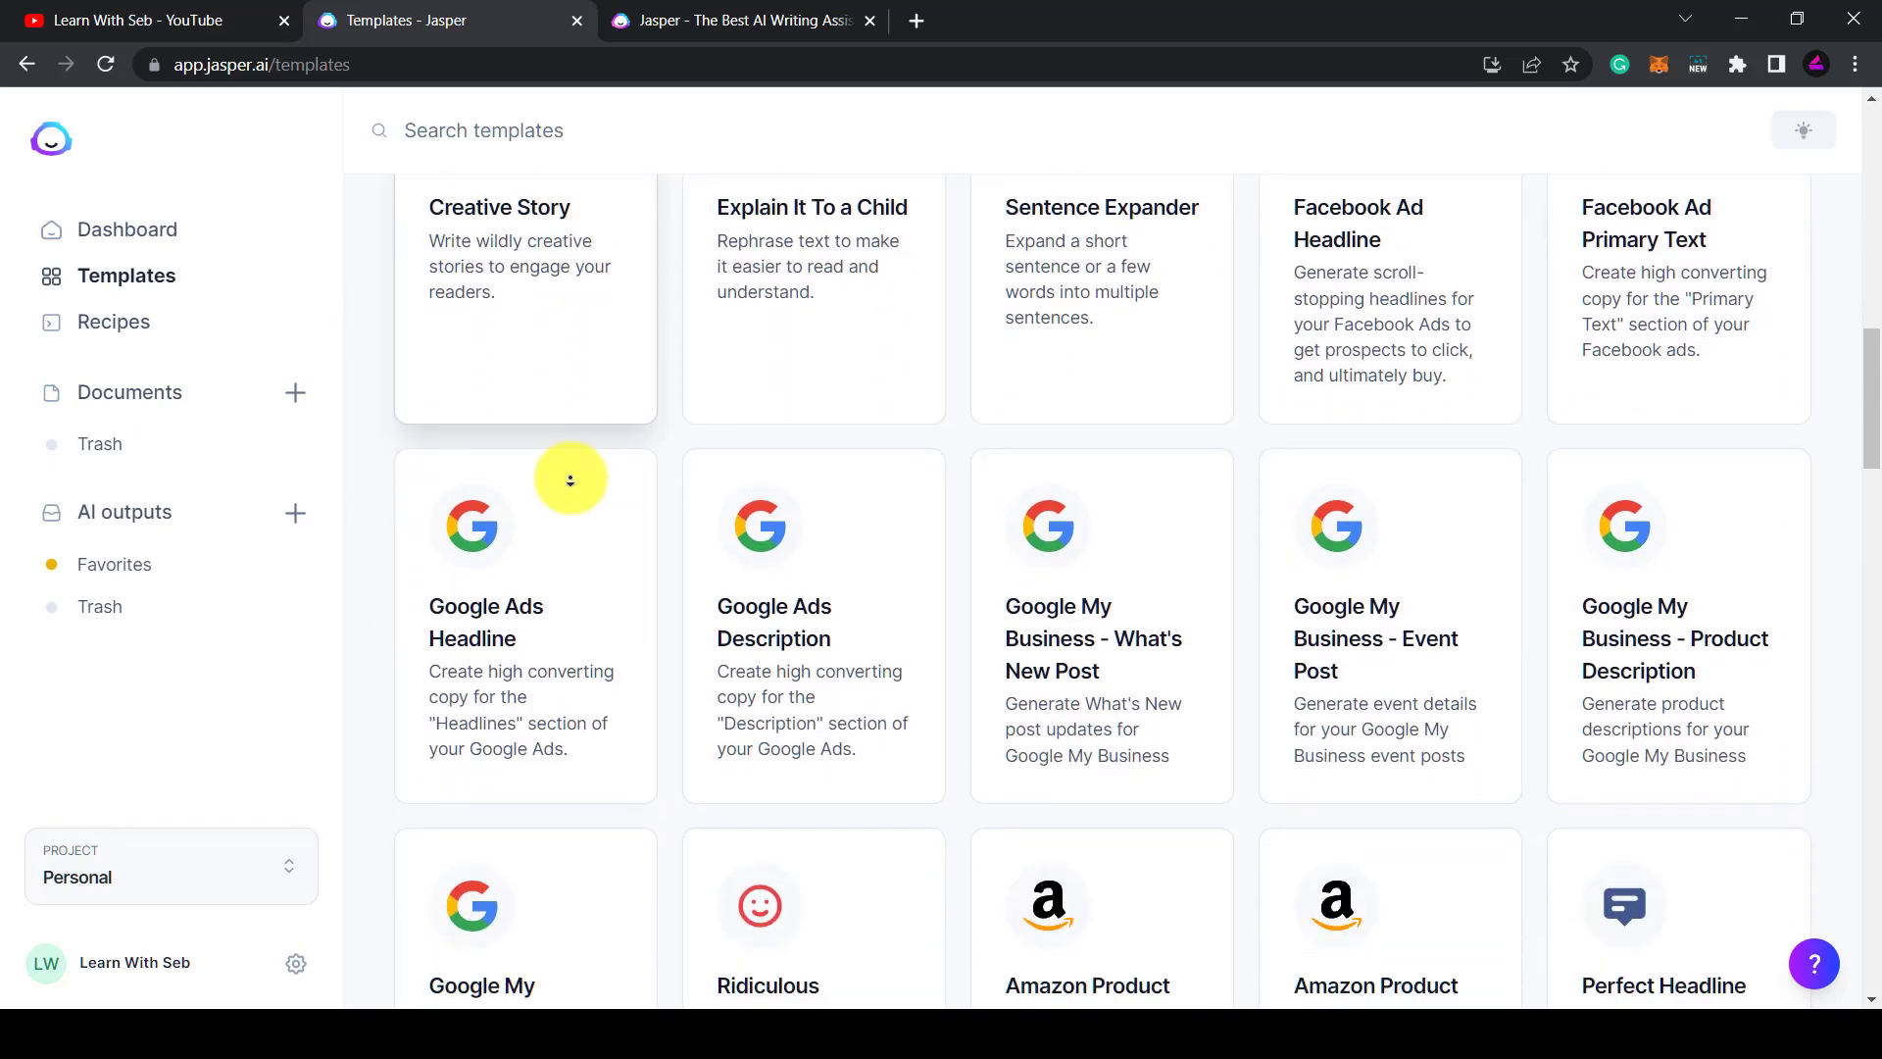
scroll(570, 480, down, 6)
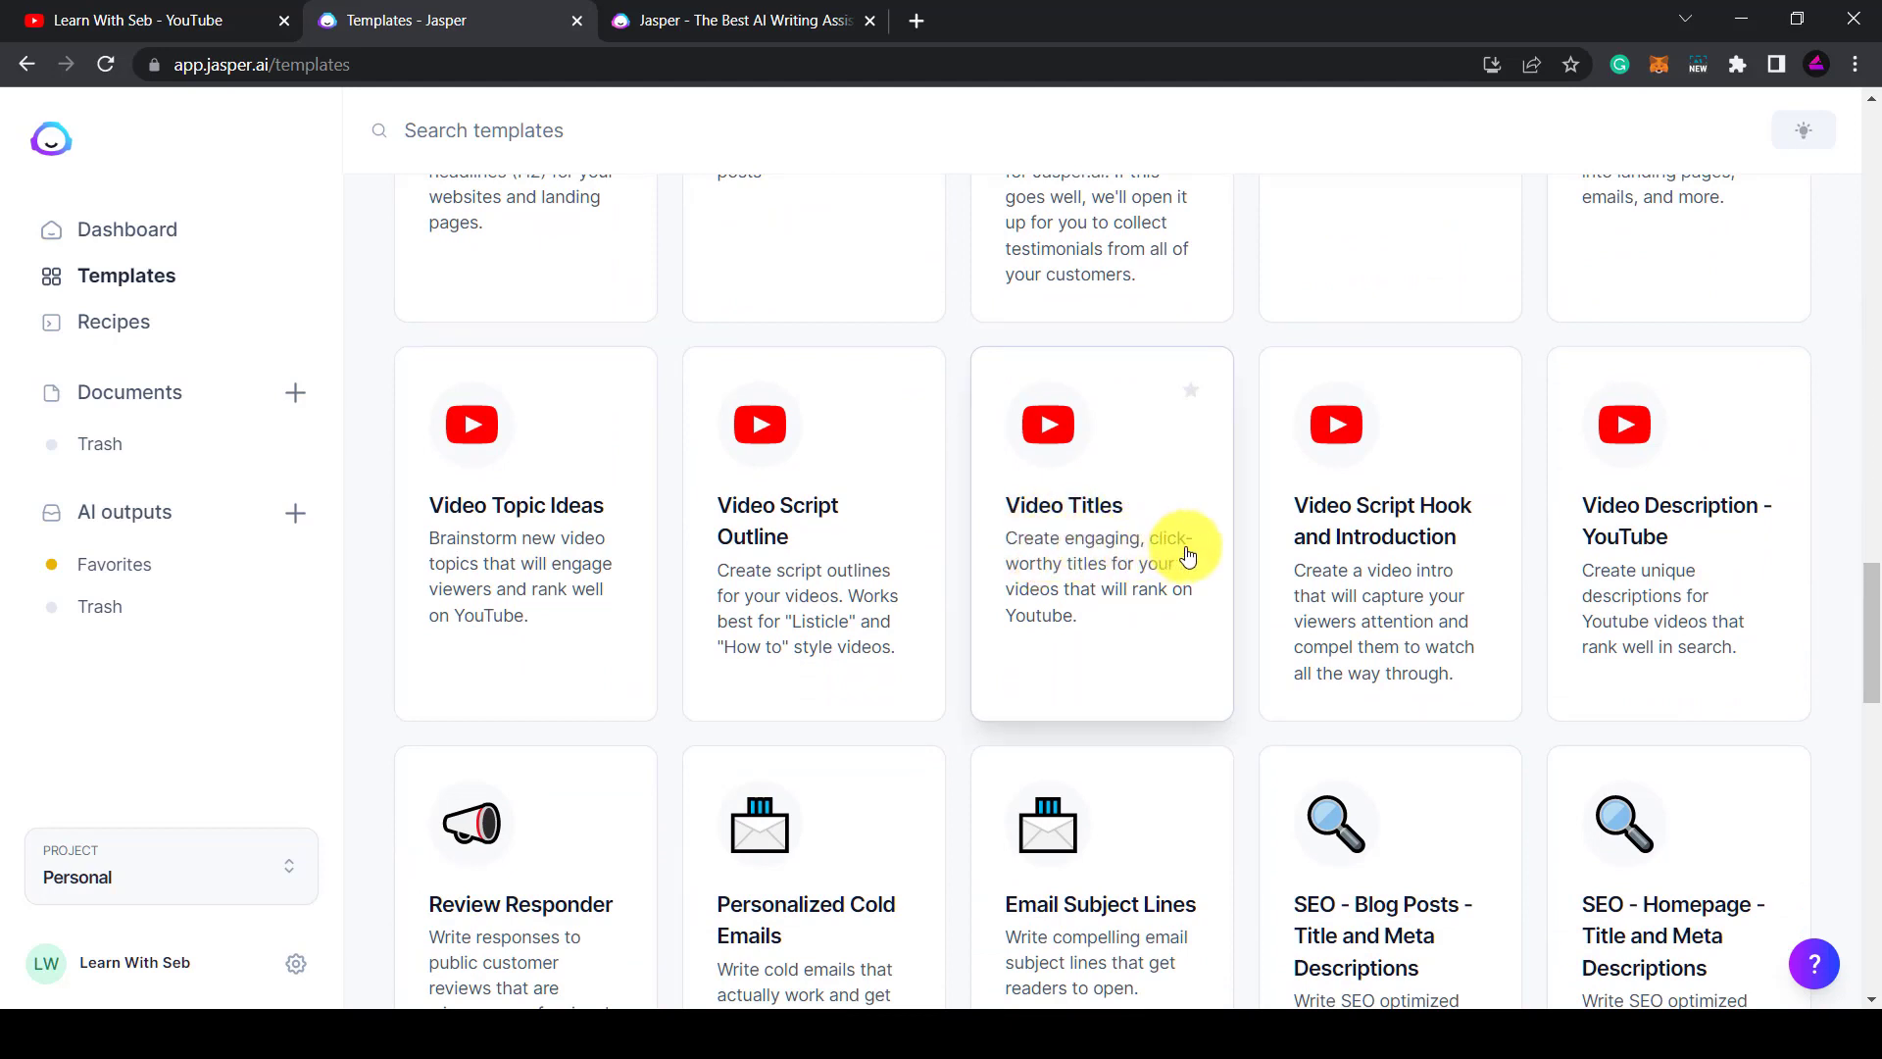
click(1106, 585)
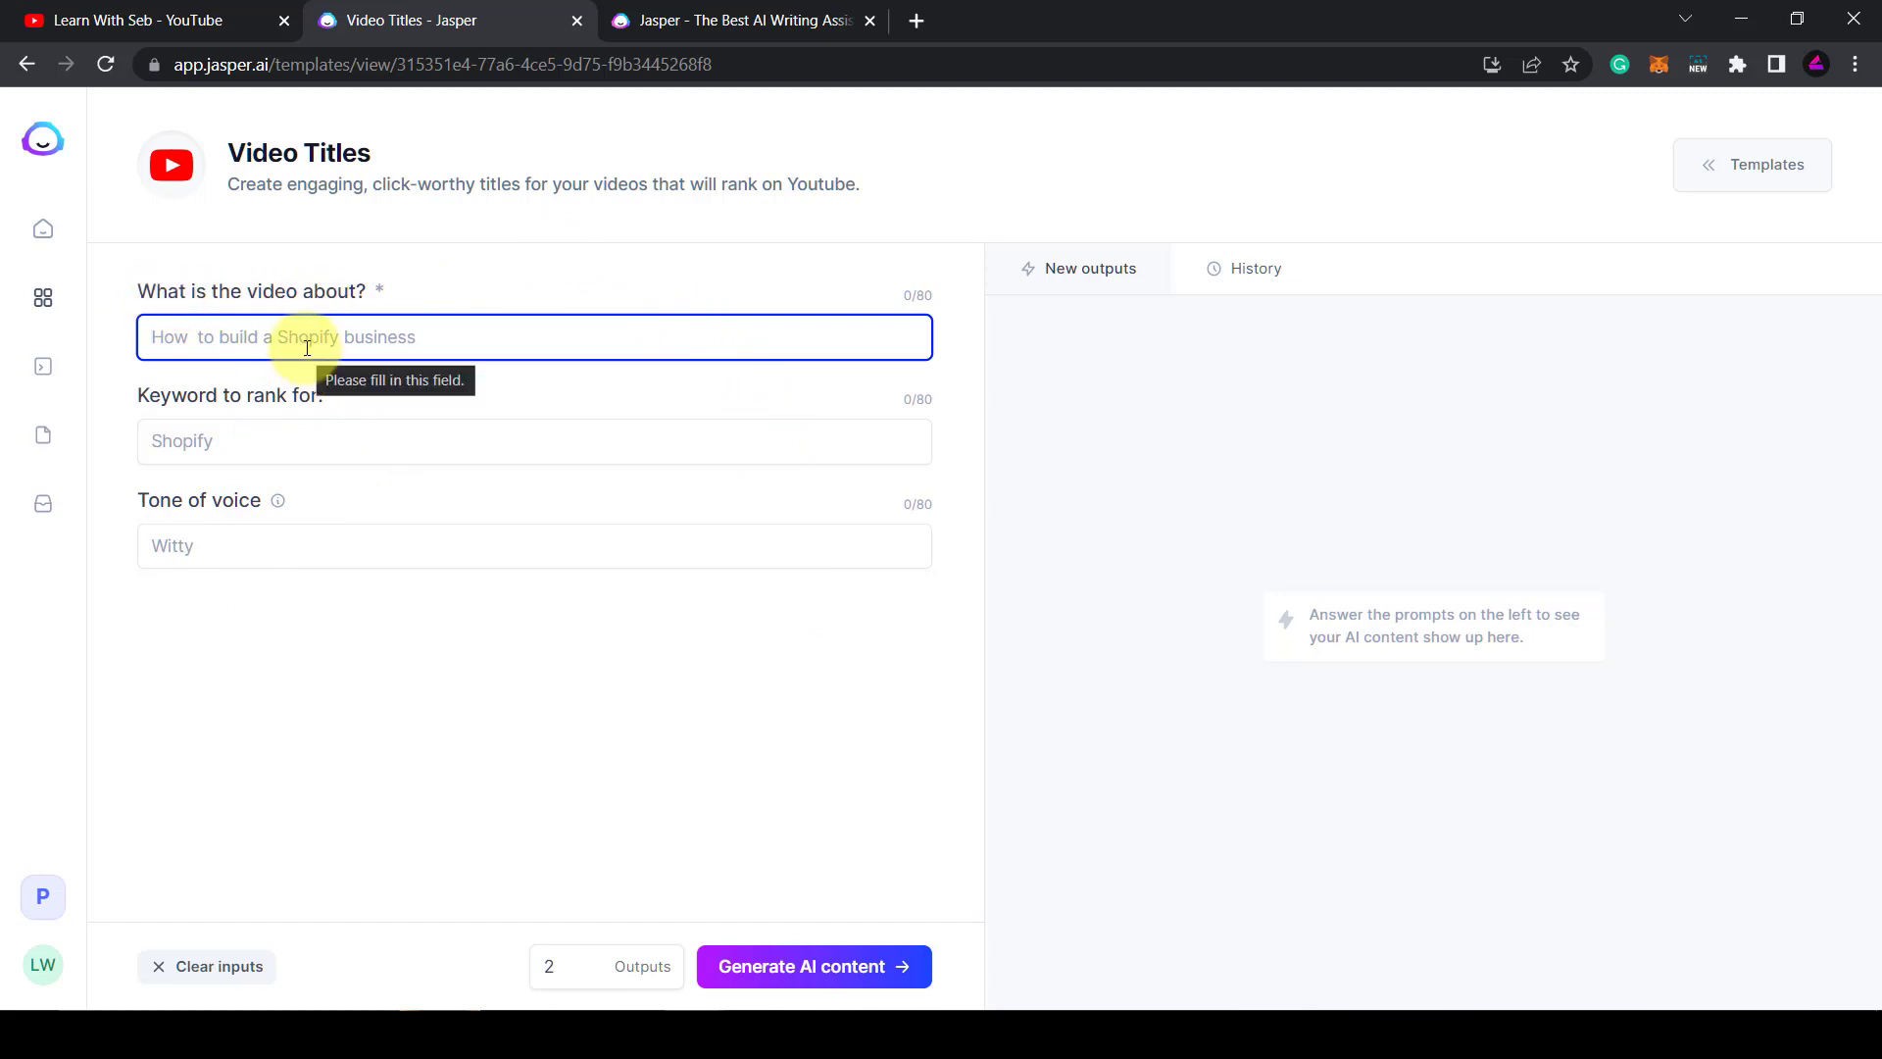
Describe the video as "How to create a youtube channel" and set the keyword to rank for to "youtube channel"
text(How to create a youtube channel)
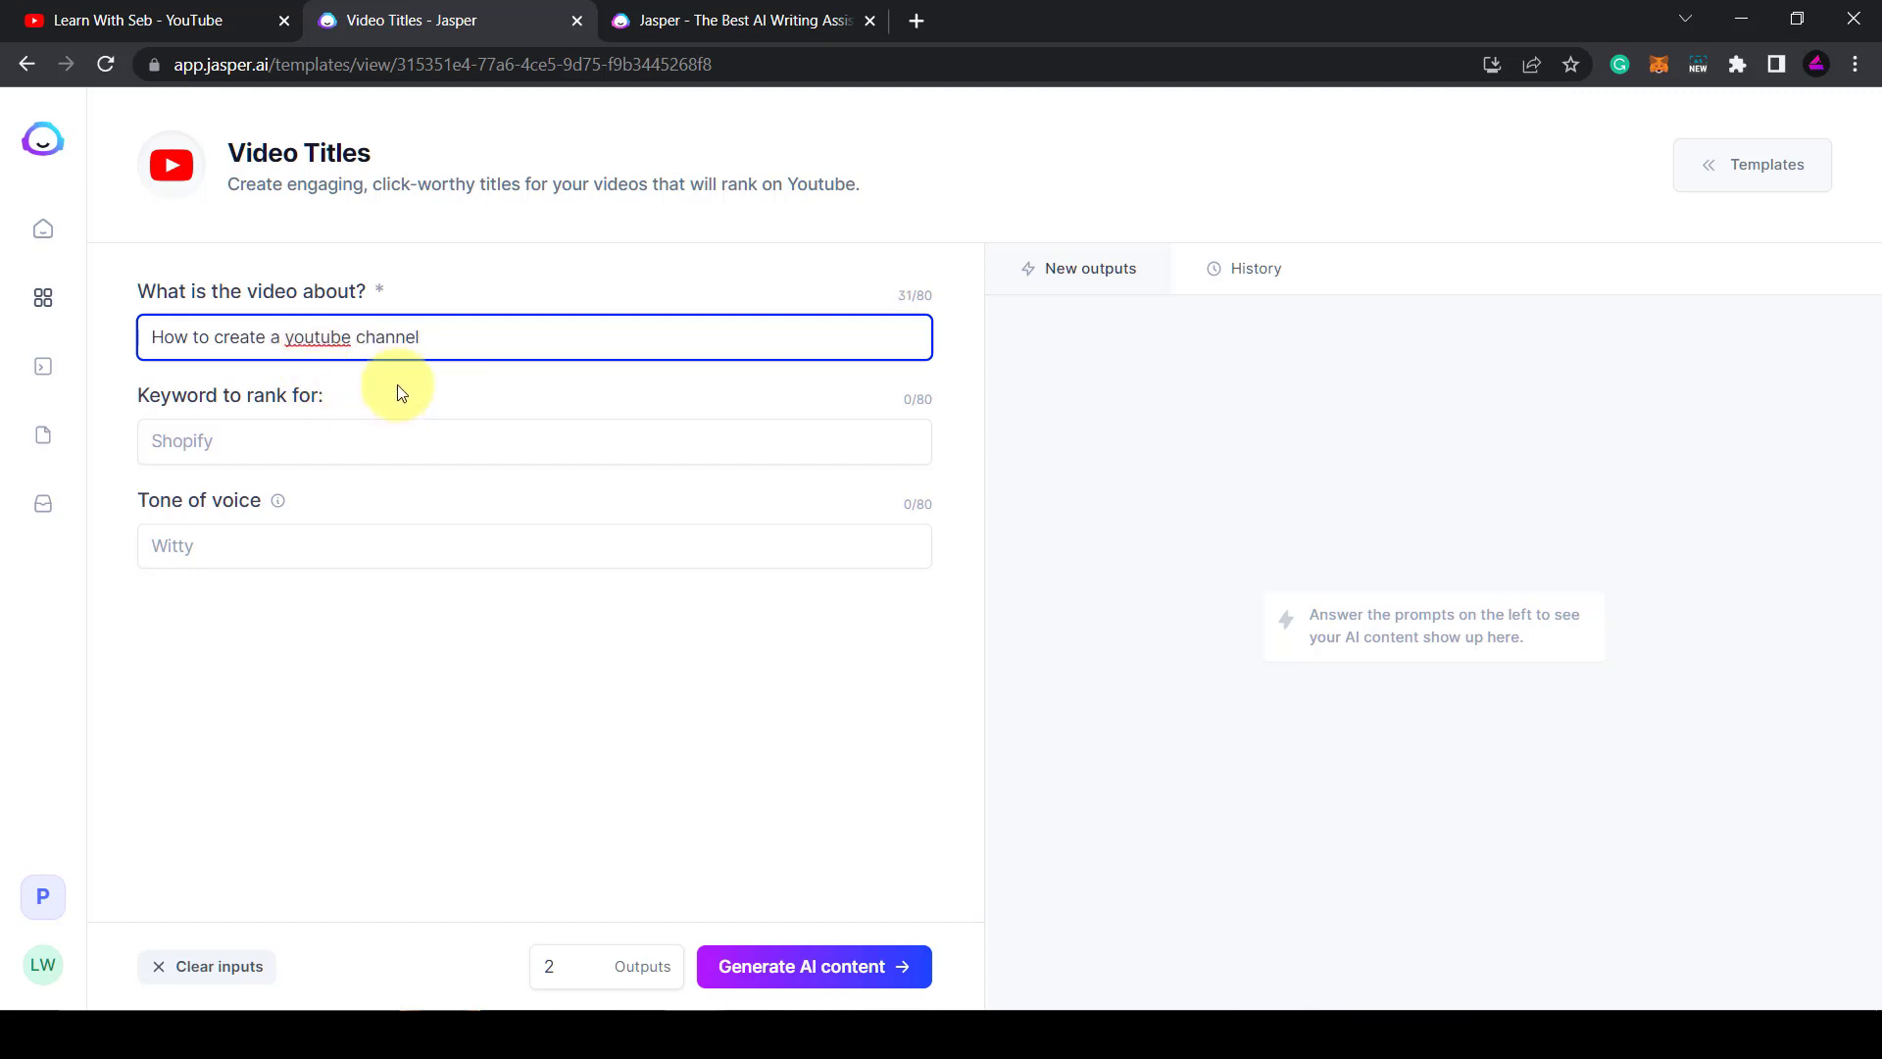
drag(442, 336, 295, 336)
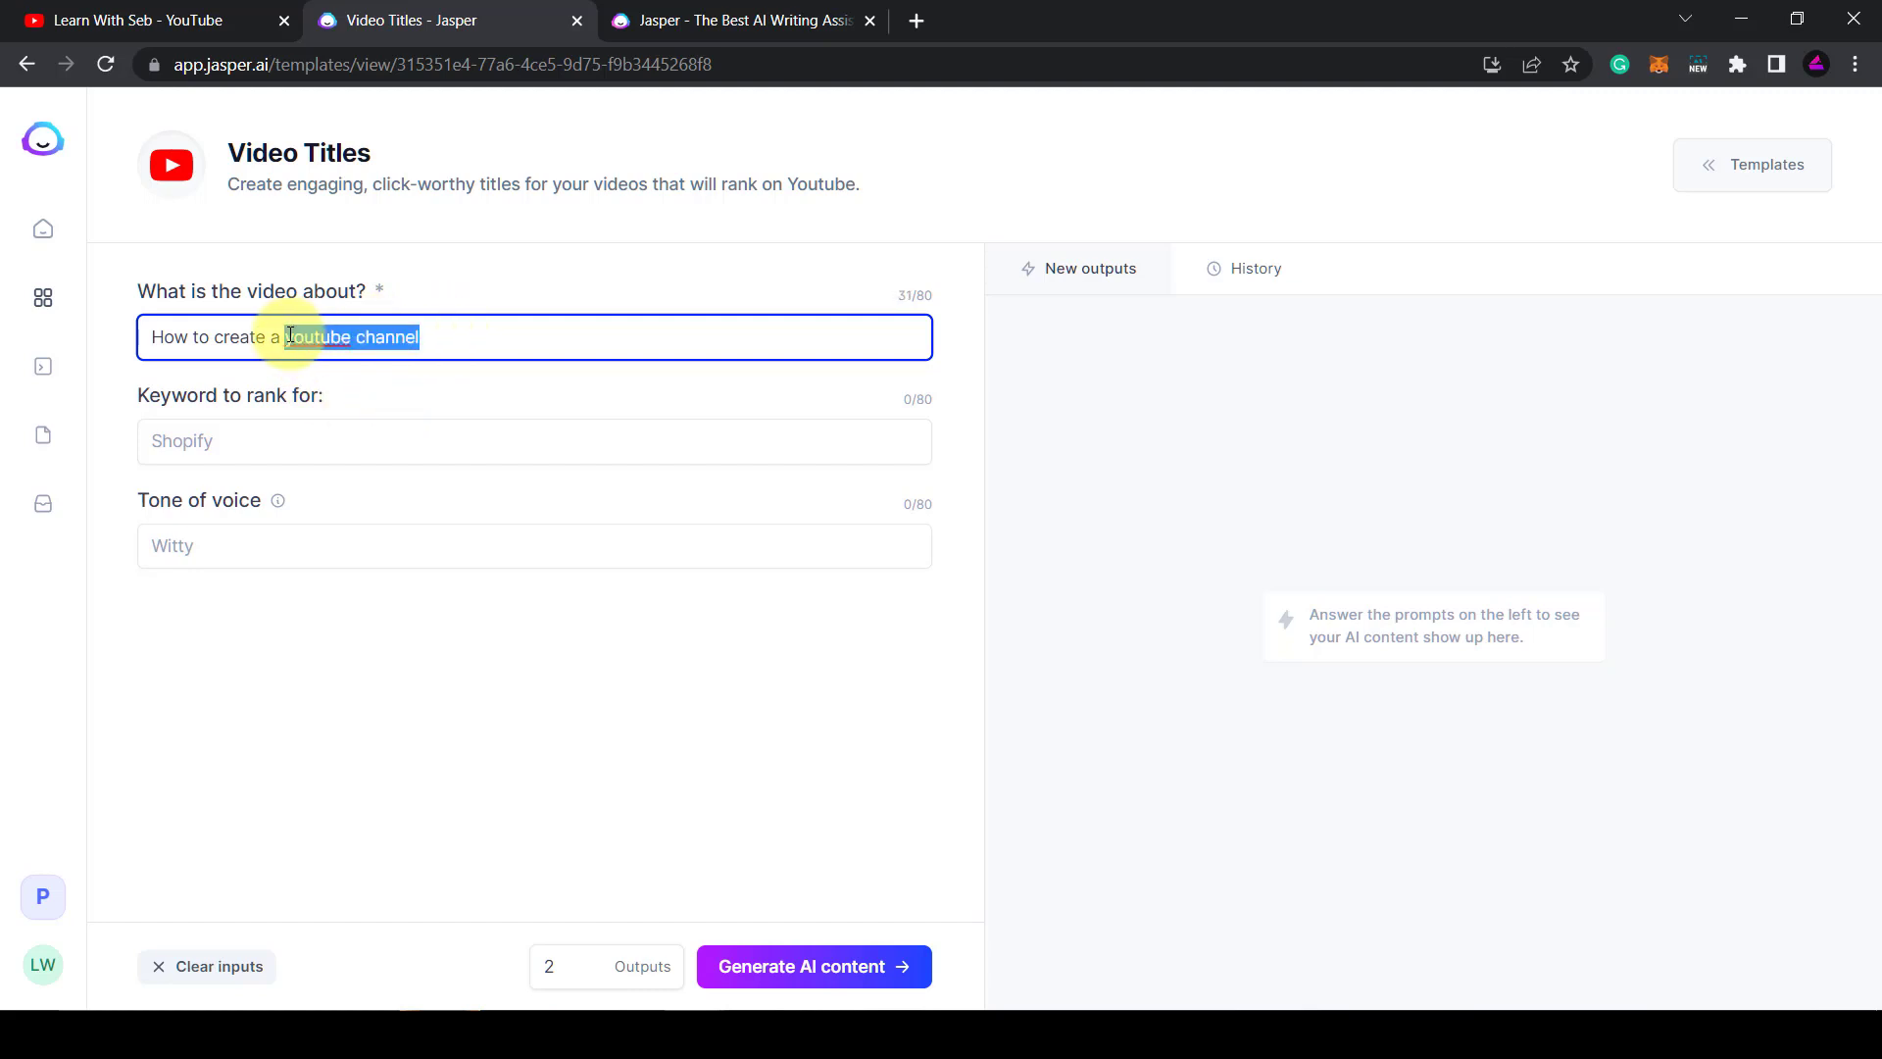
click(253, 431)
text(youtube channel)
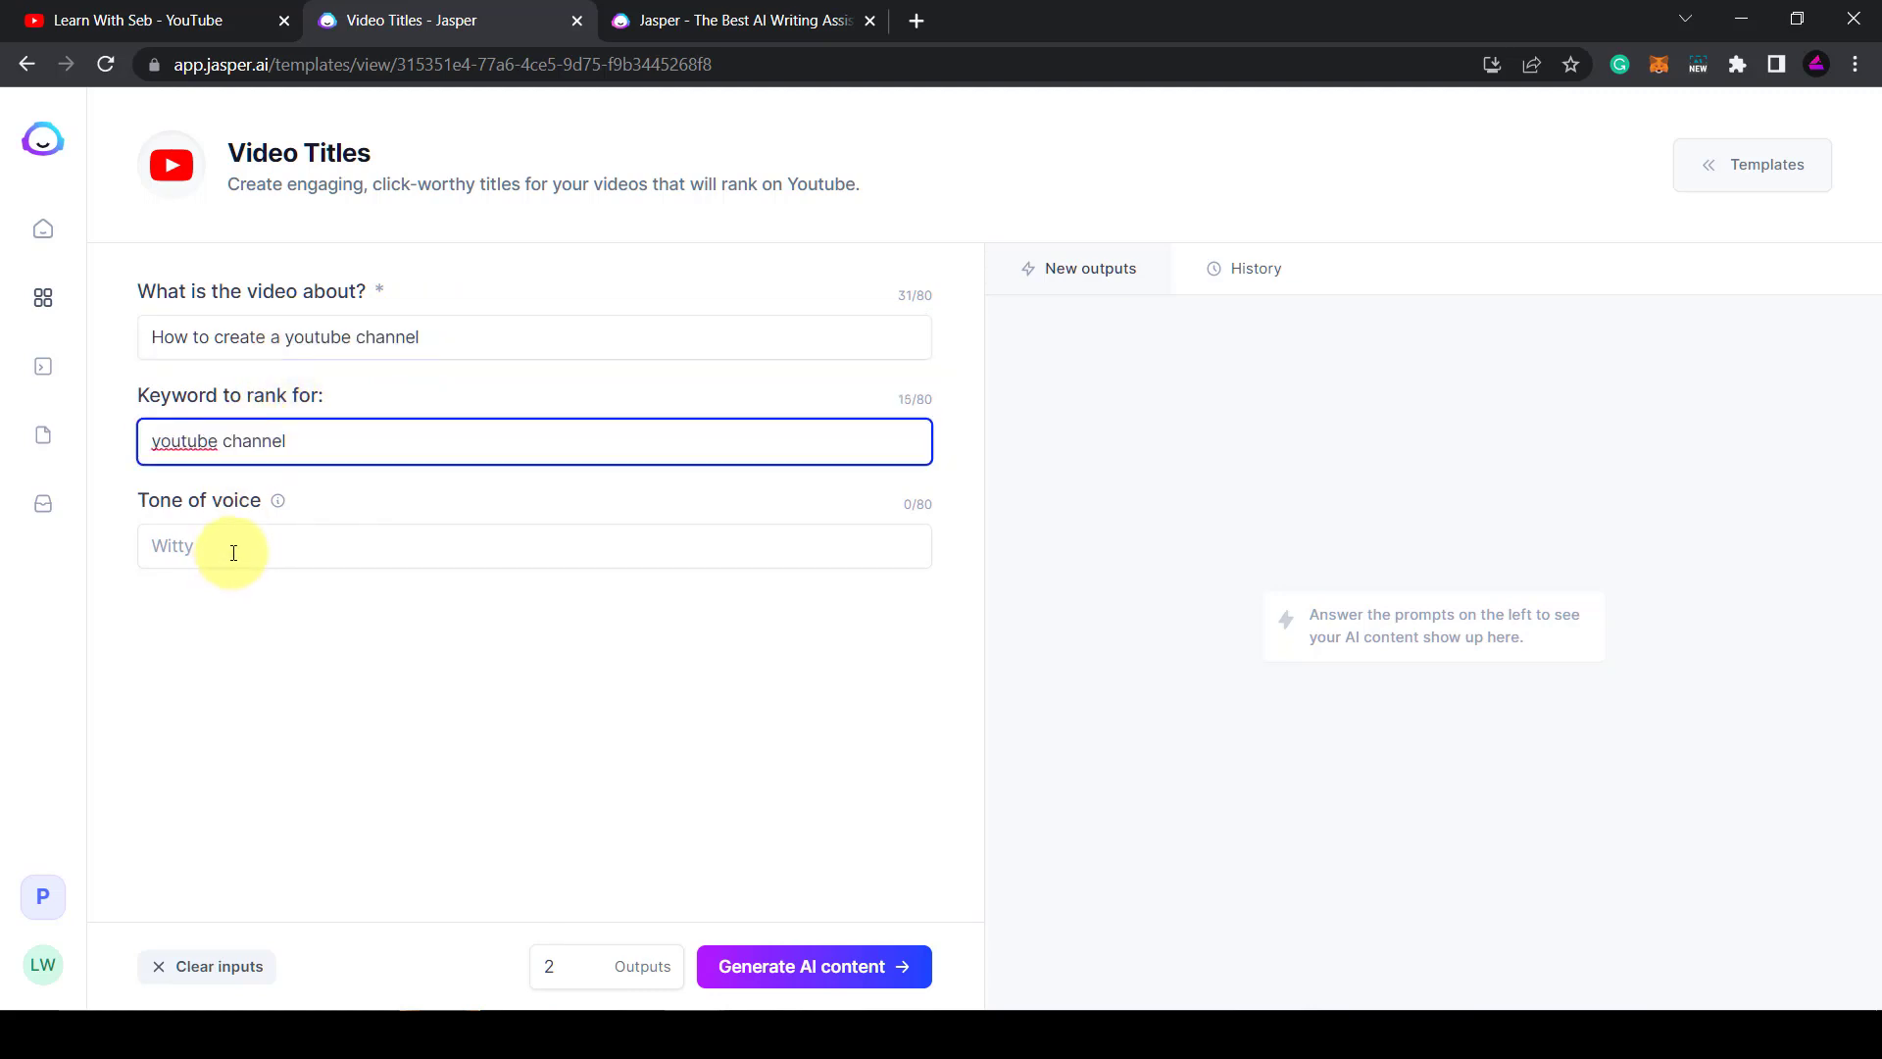
Set the tone of voice to "funny" and generate video titles for the YouTube channel topic
click(233, 552)
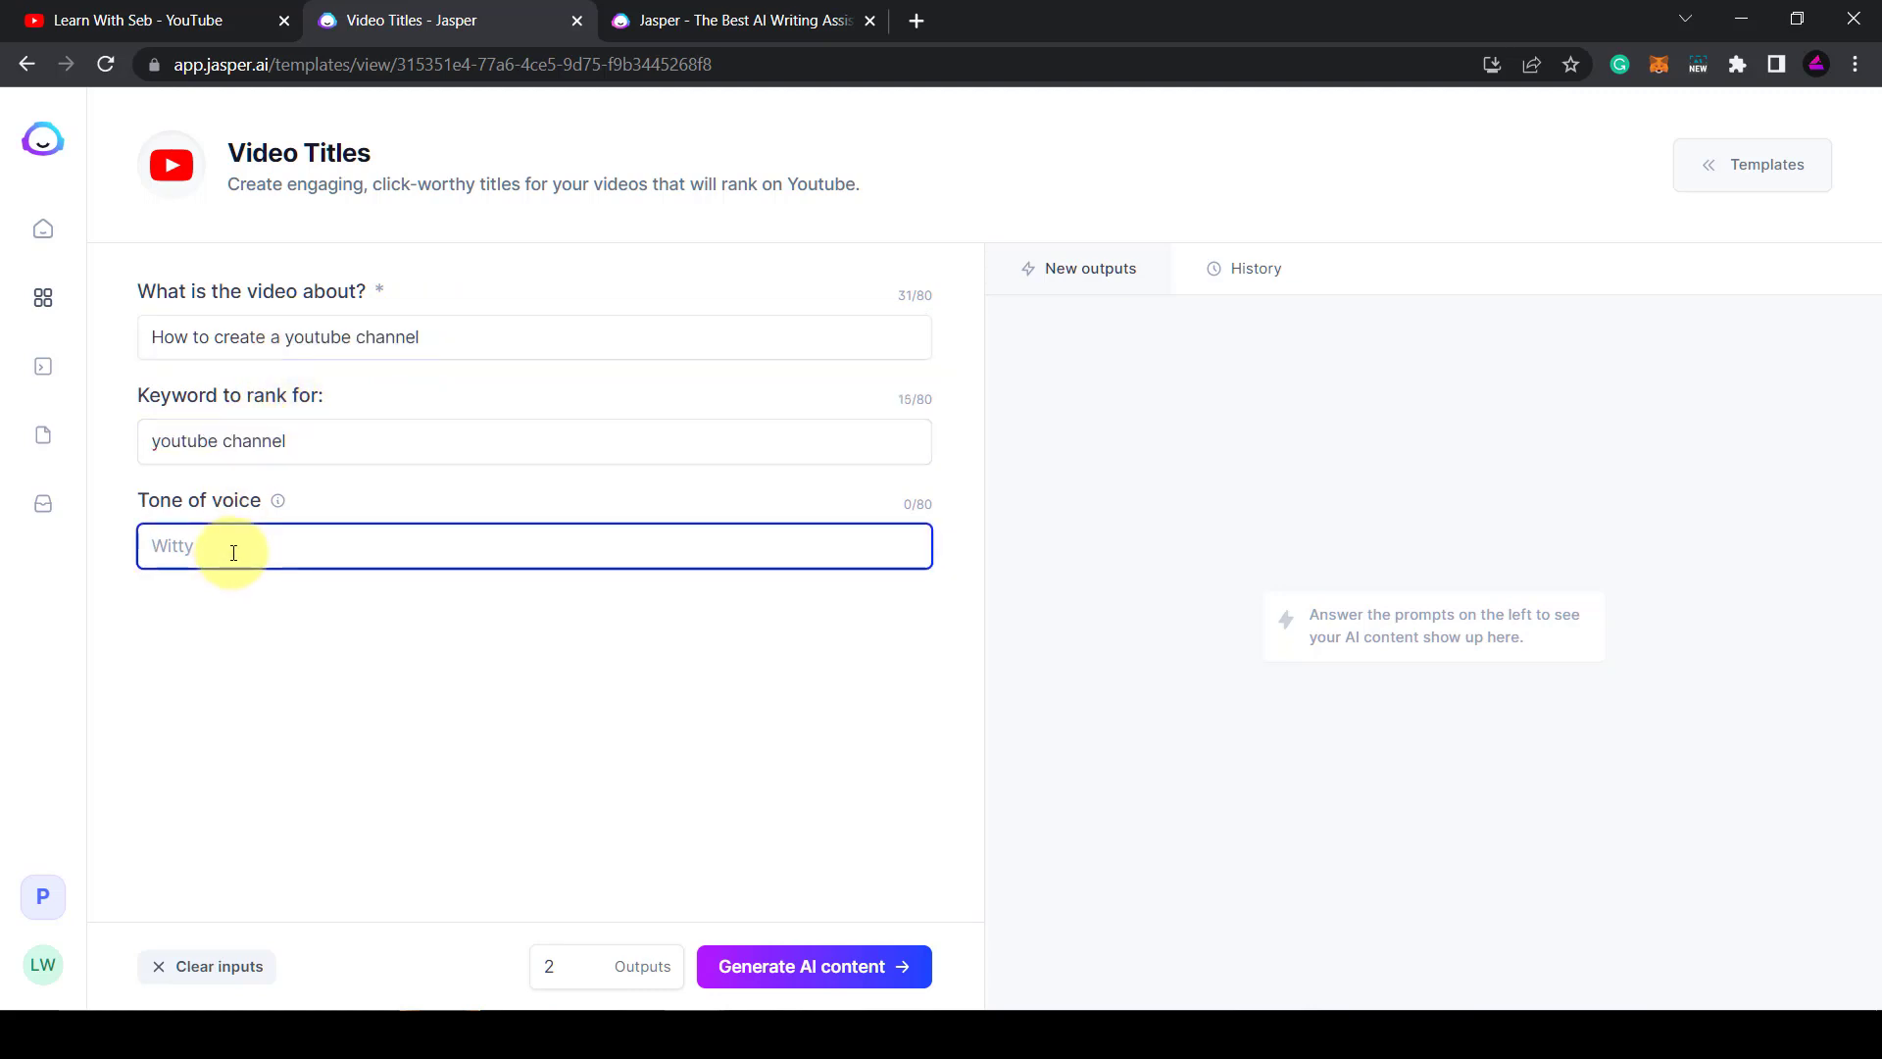
text(funny)
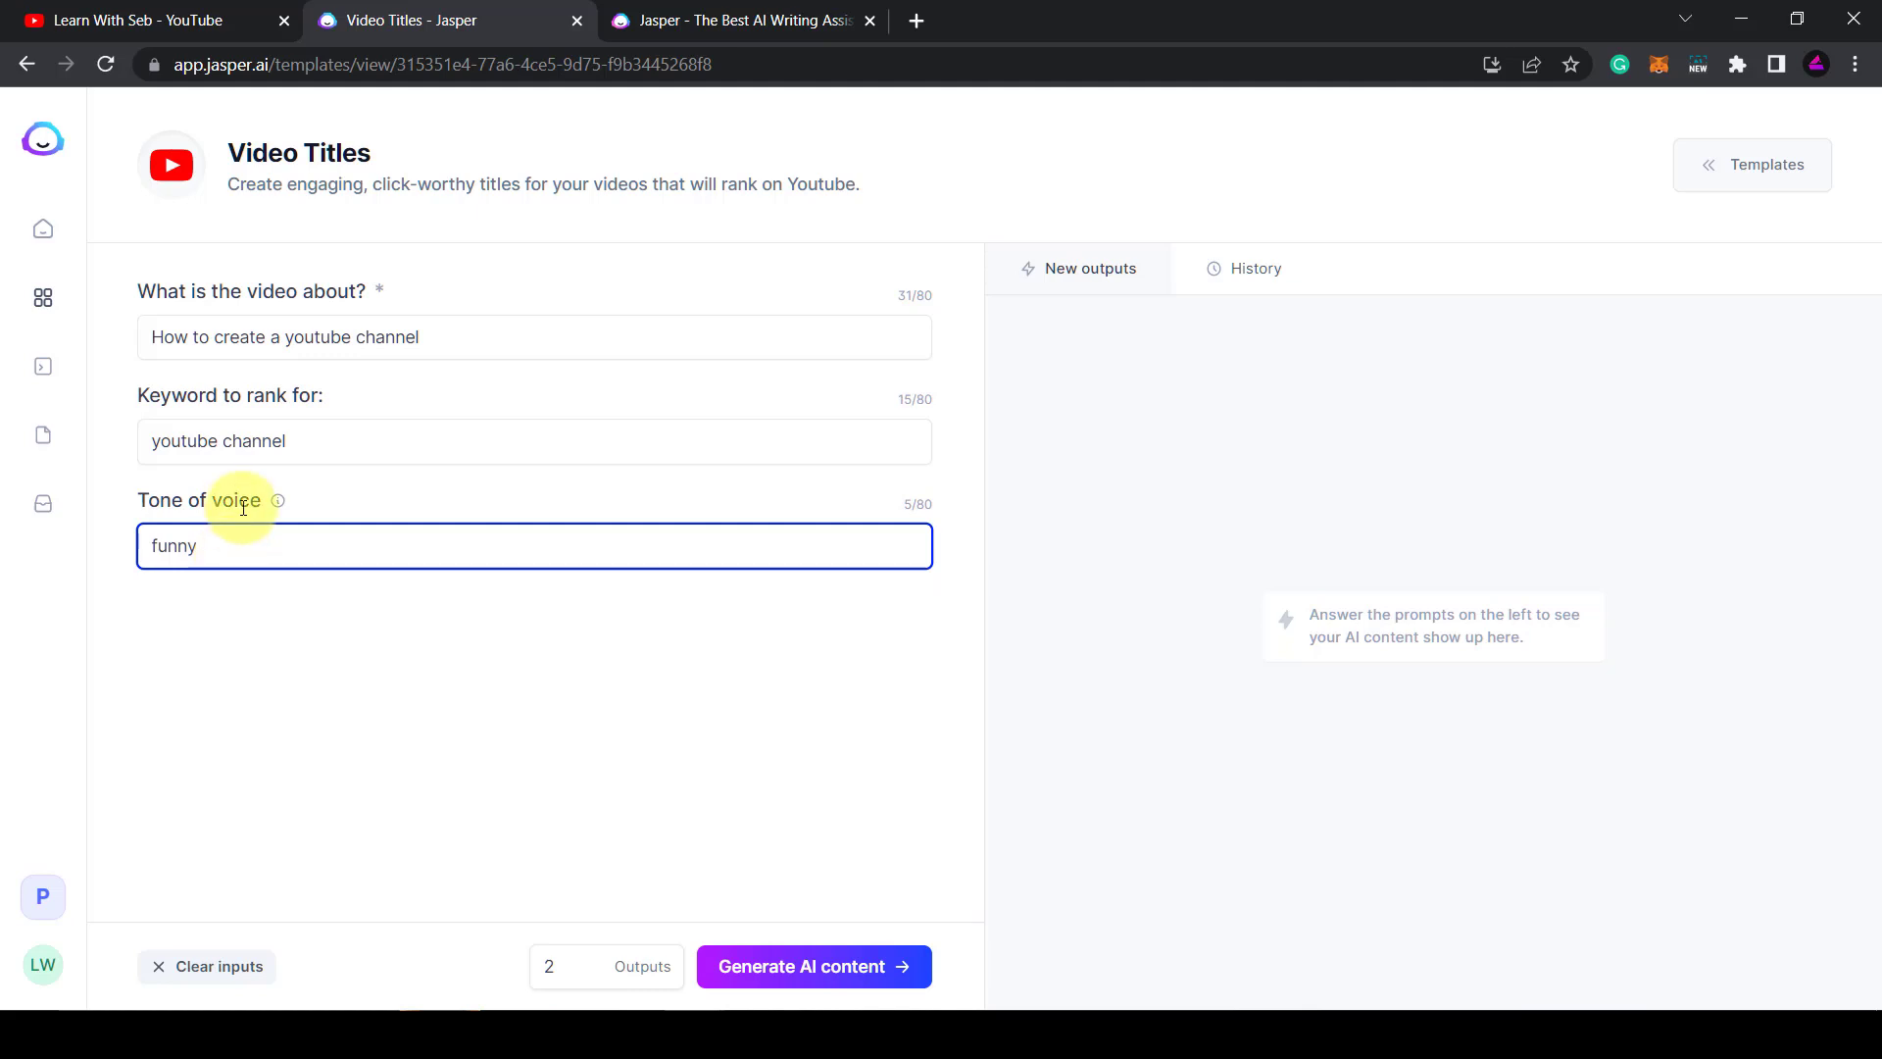
click(788, 981)
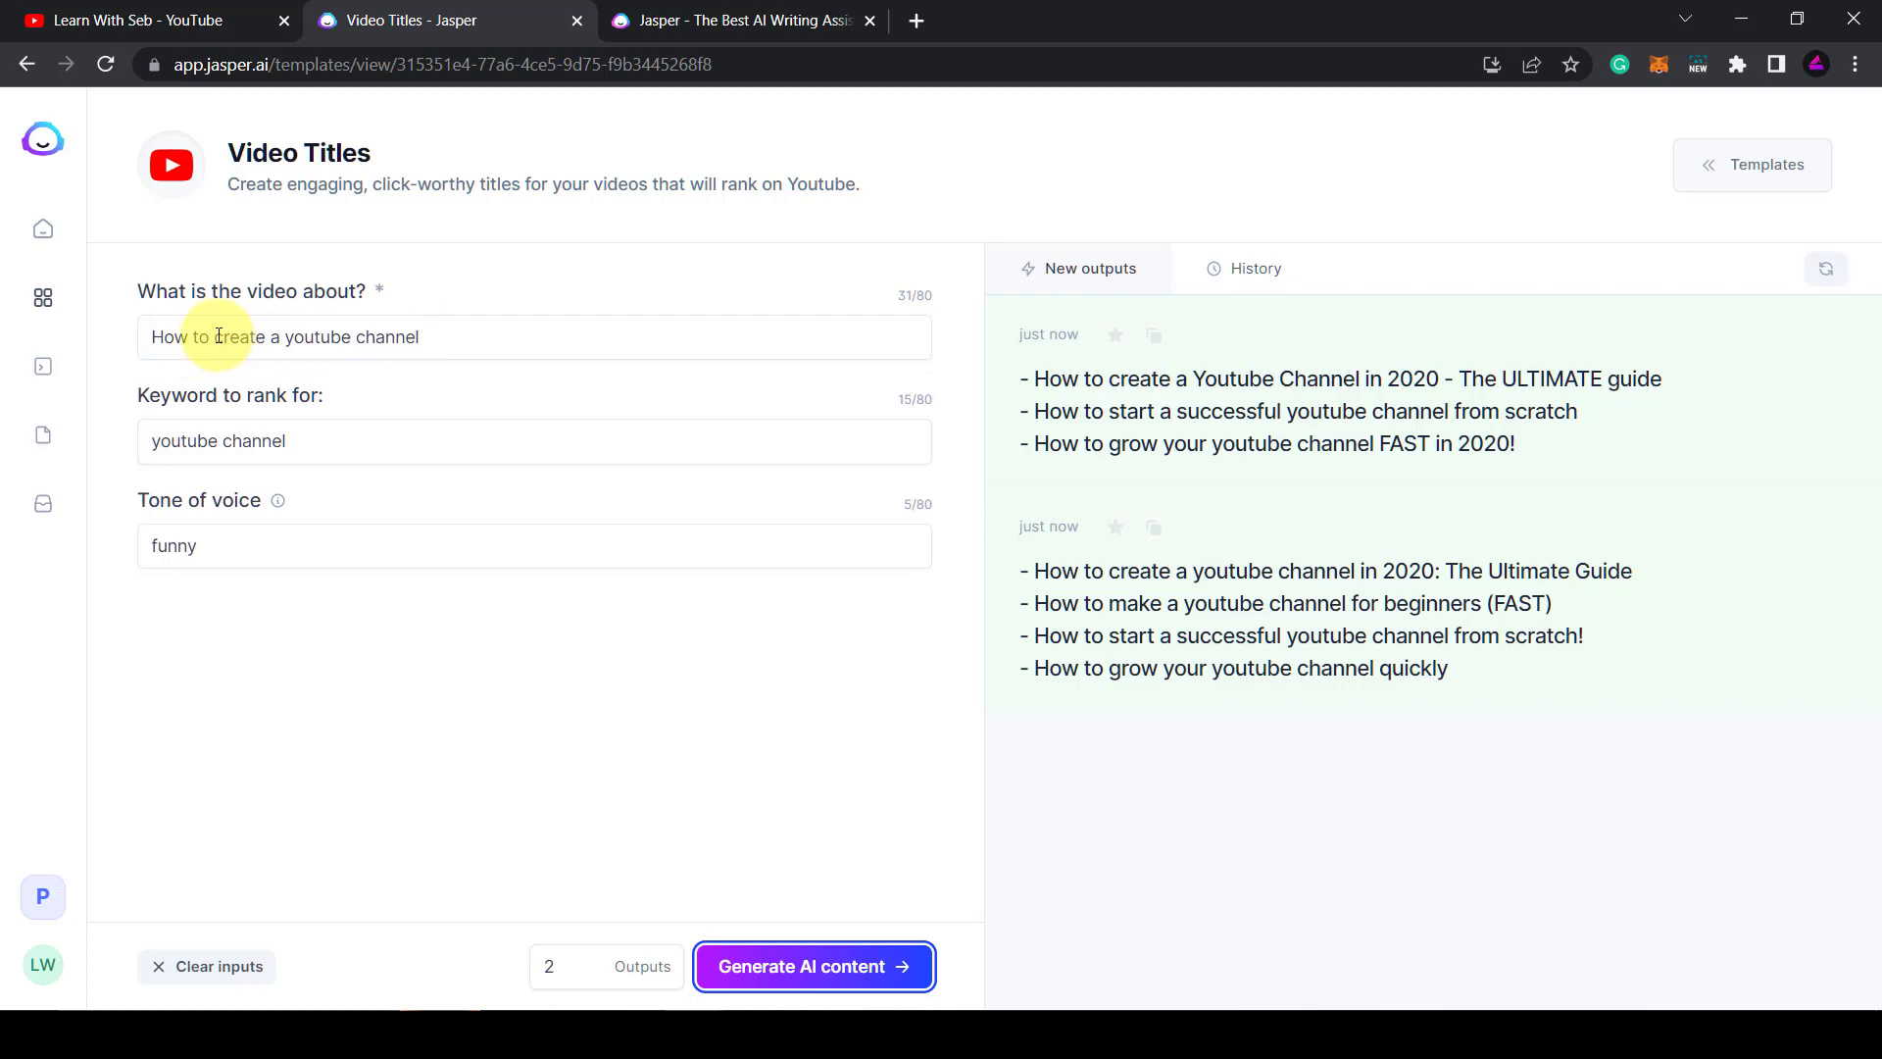
Reword the video description to "How to start a youtube channel", set the tone of voice to "witty" and generate new titles
drag(218, 336, 253, 339)
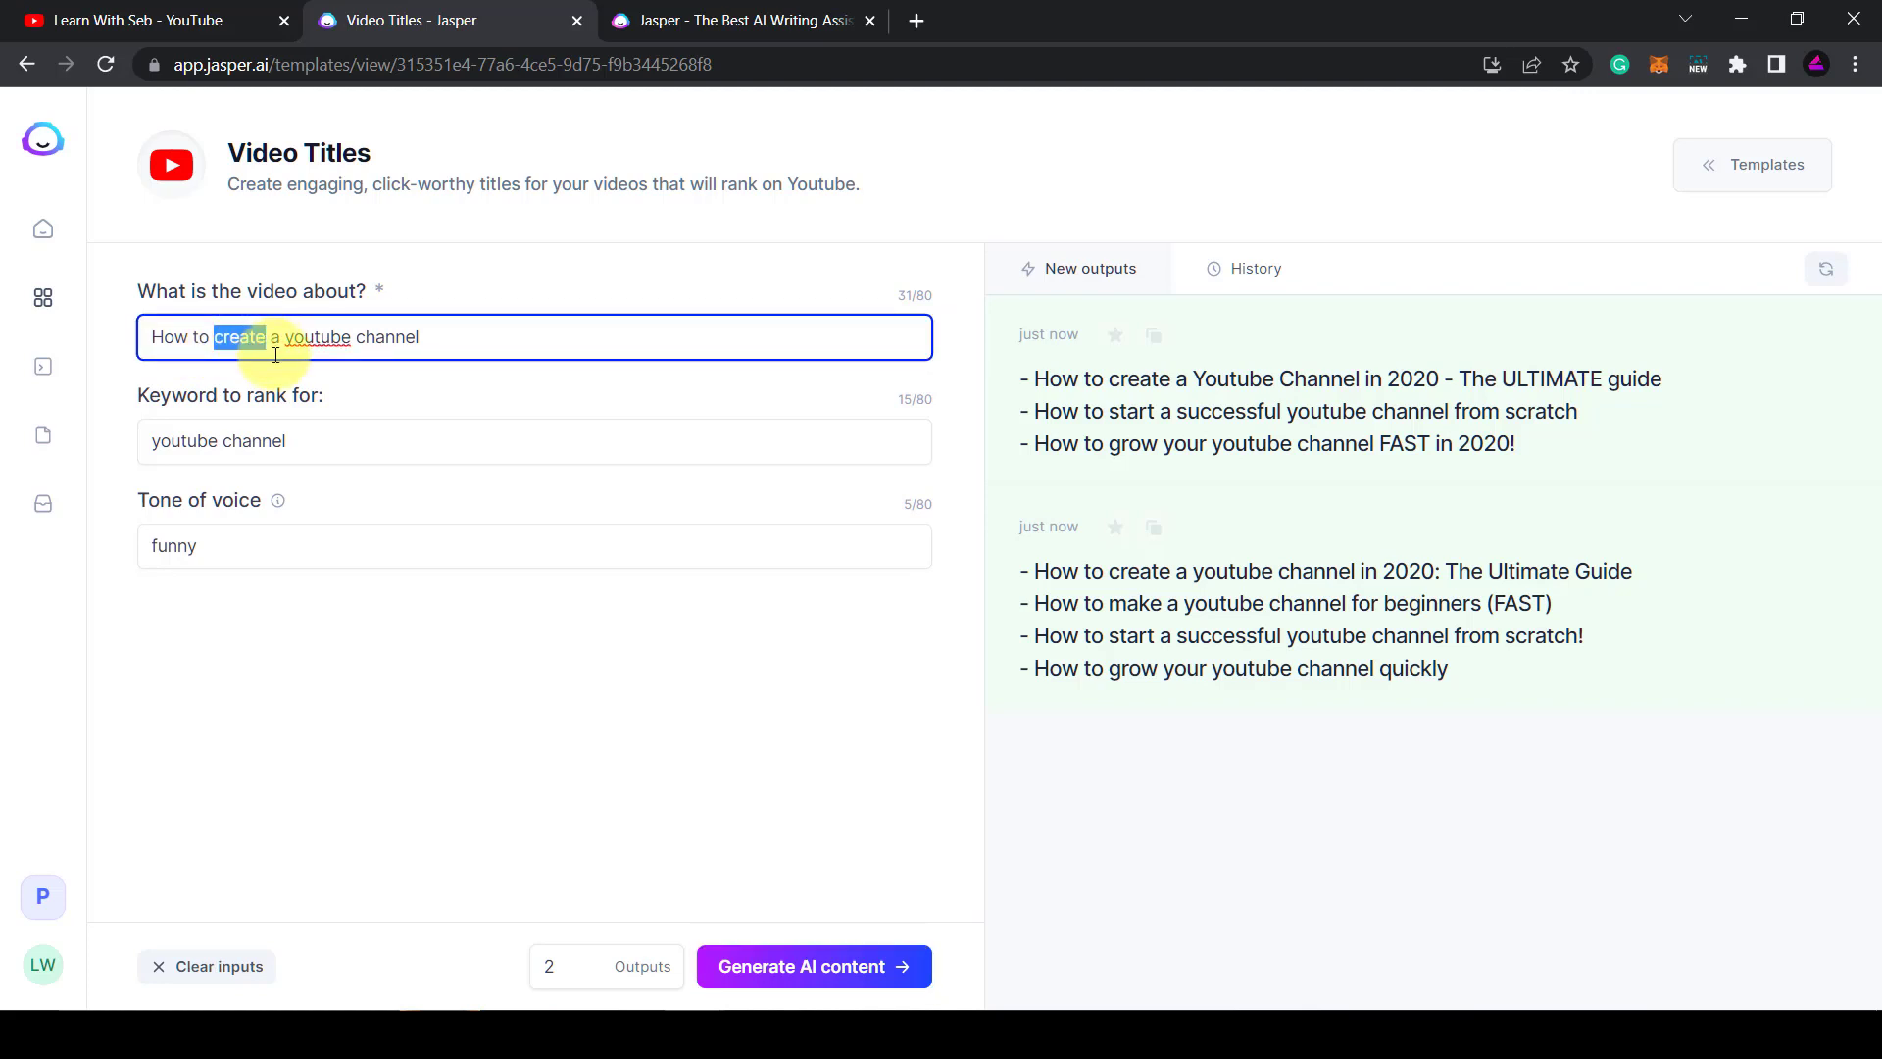
text(start)
key(Tab)
key(Tab)
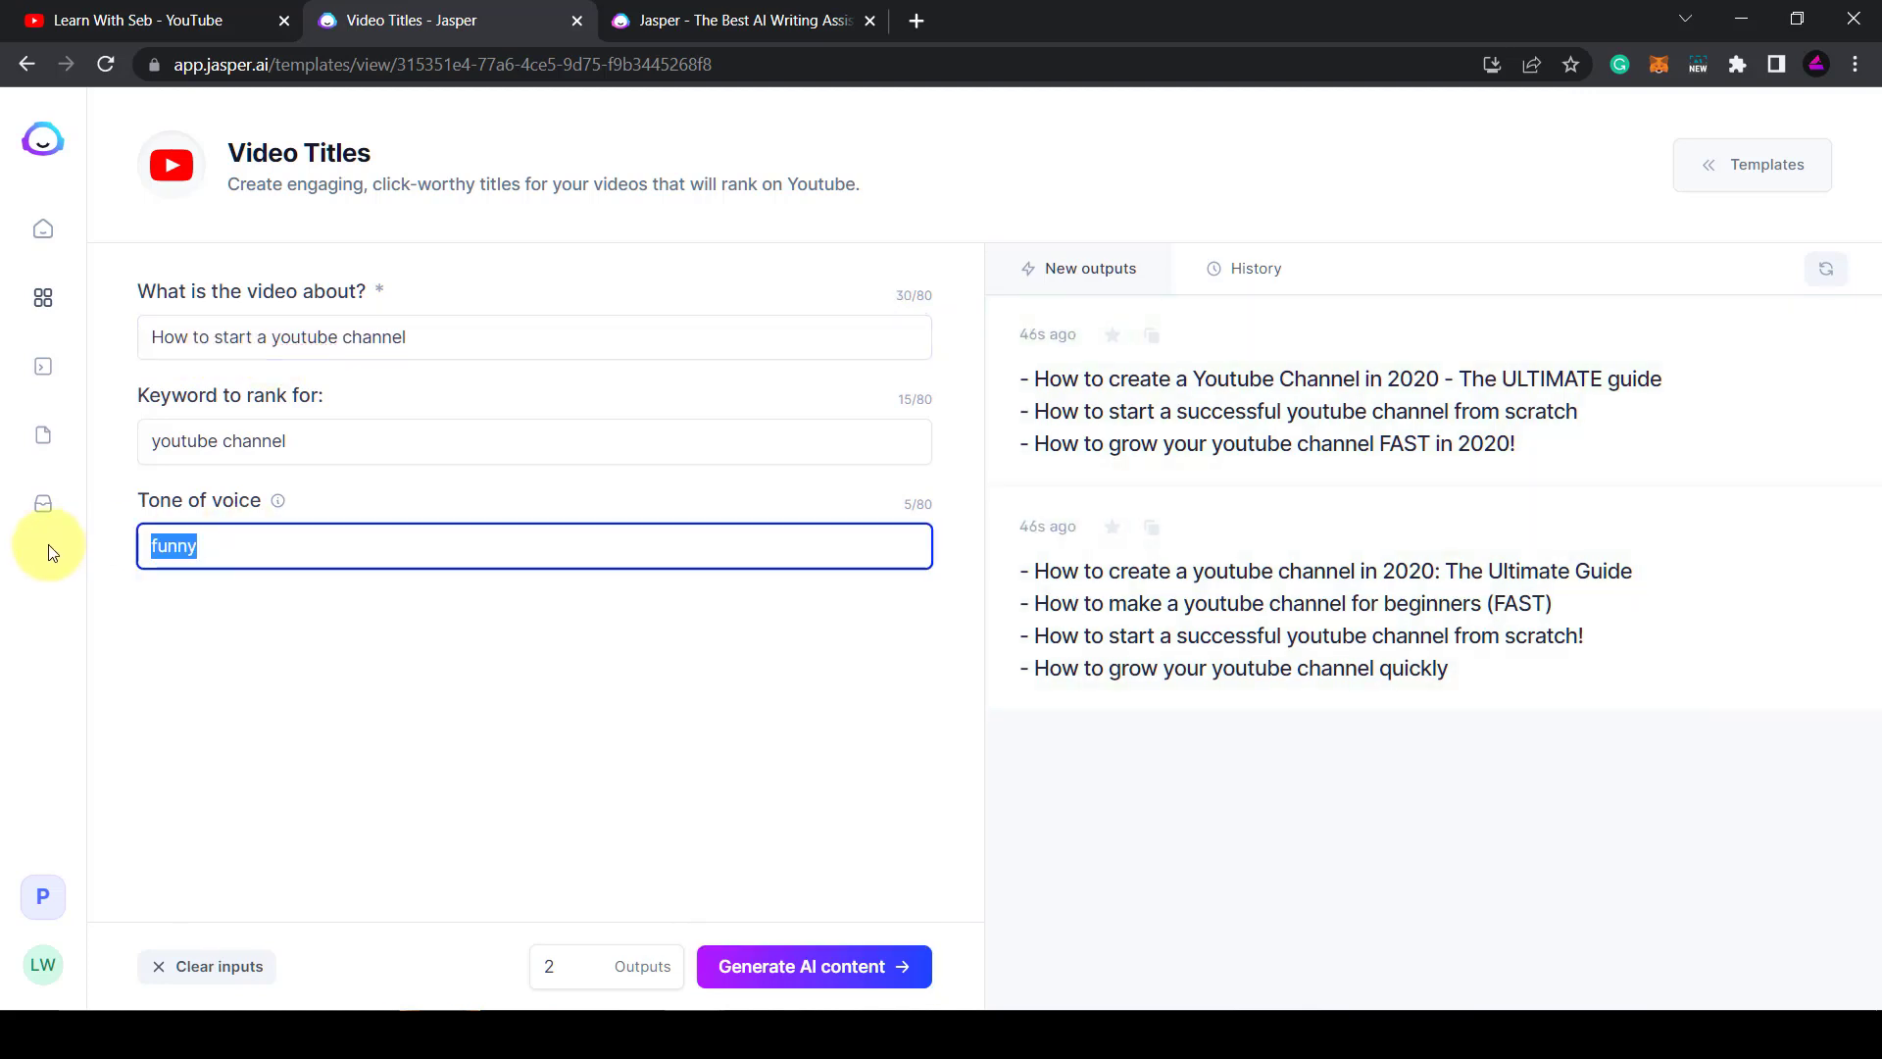
text(witty)
click(861, 975)
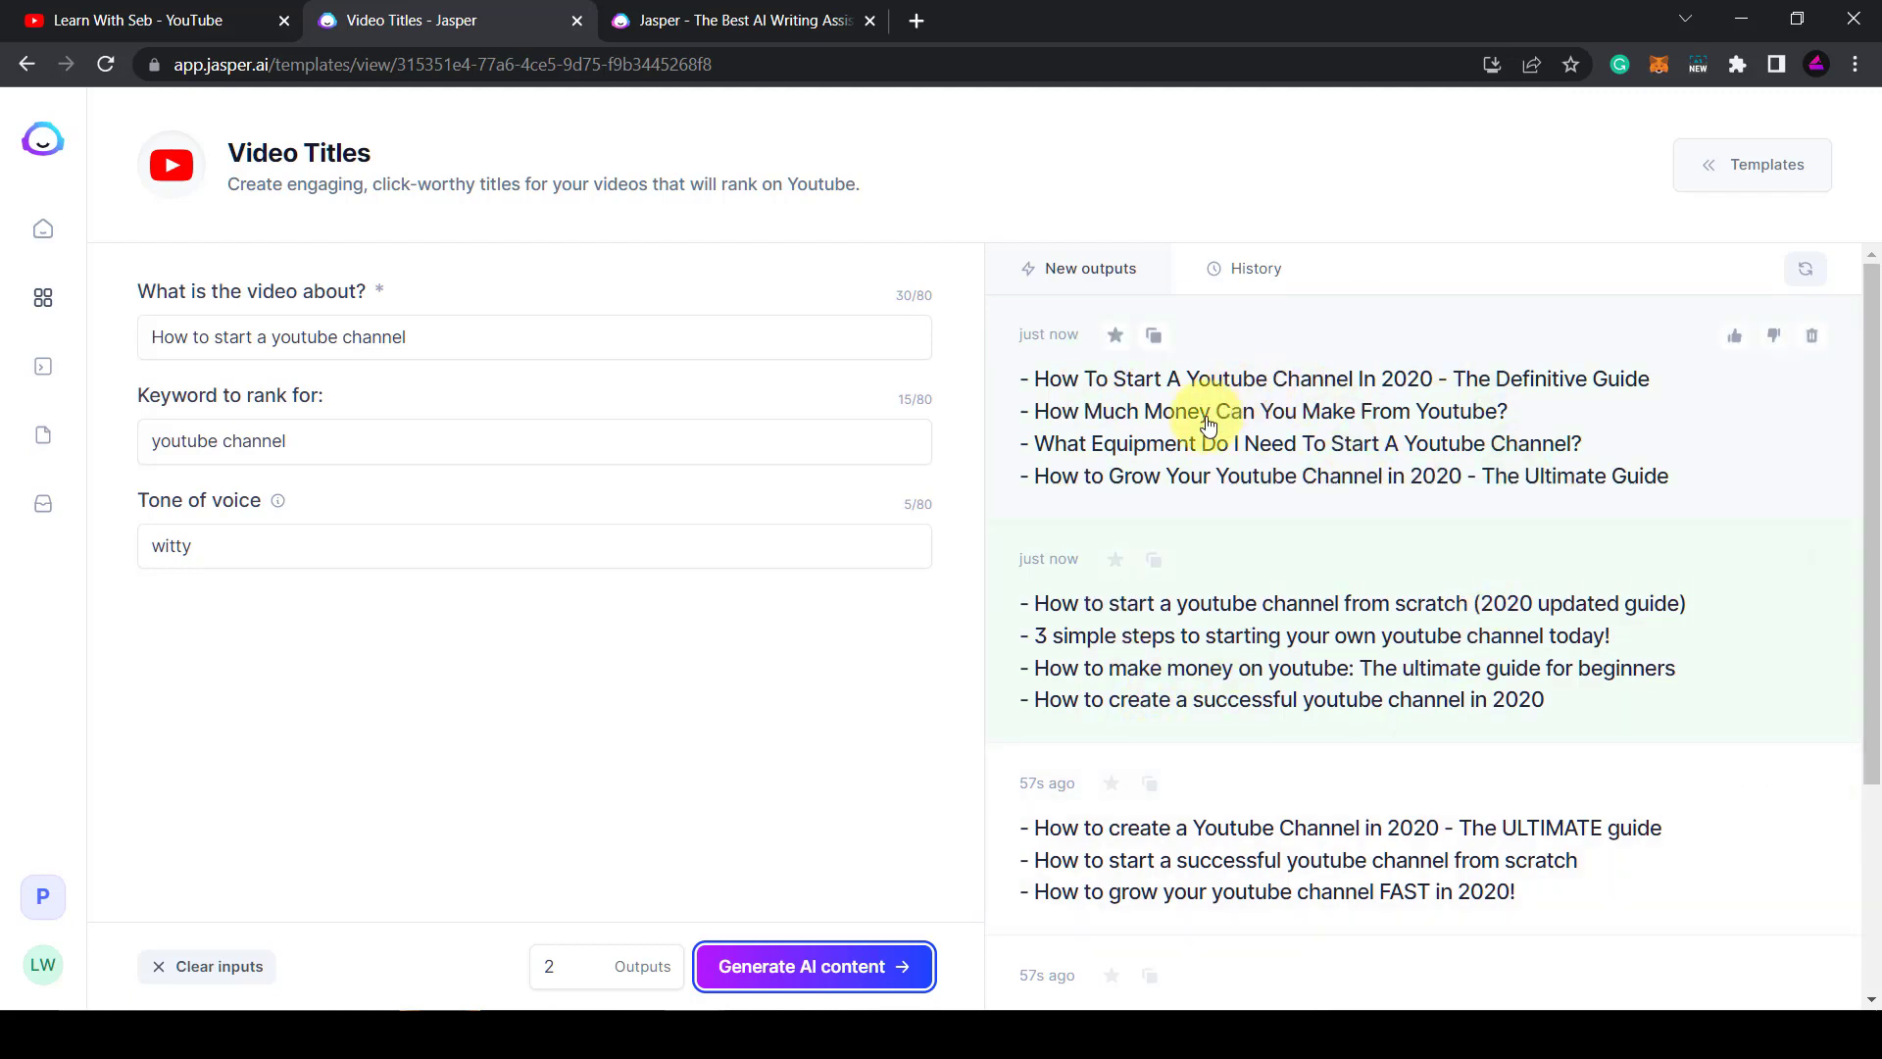
Generate titles for a video about "How to build a shopify business" with "shopify" as the keyword to rank for
triple_click(369, 345)
text(How to build a shopify business)
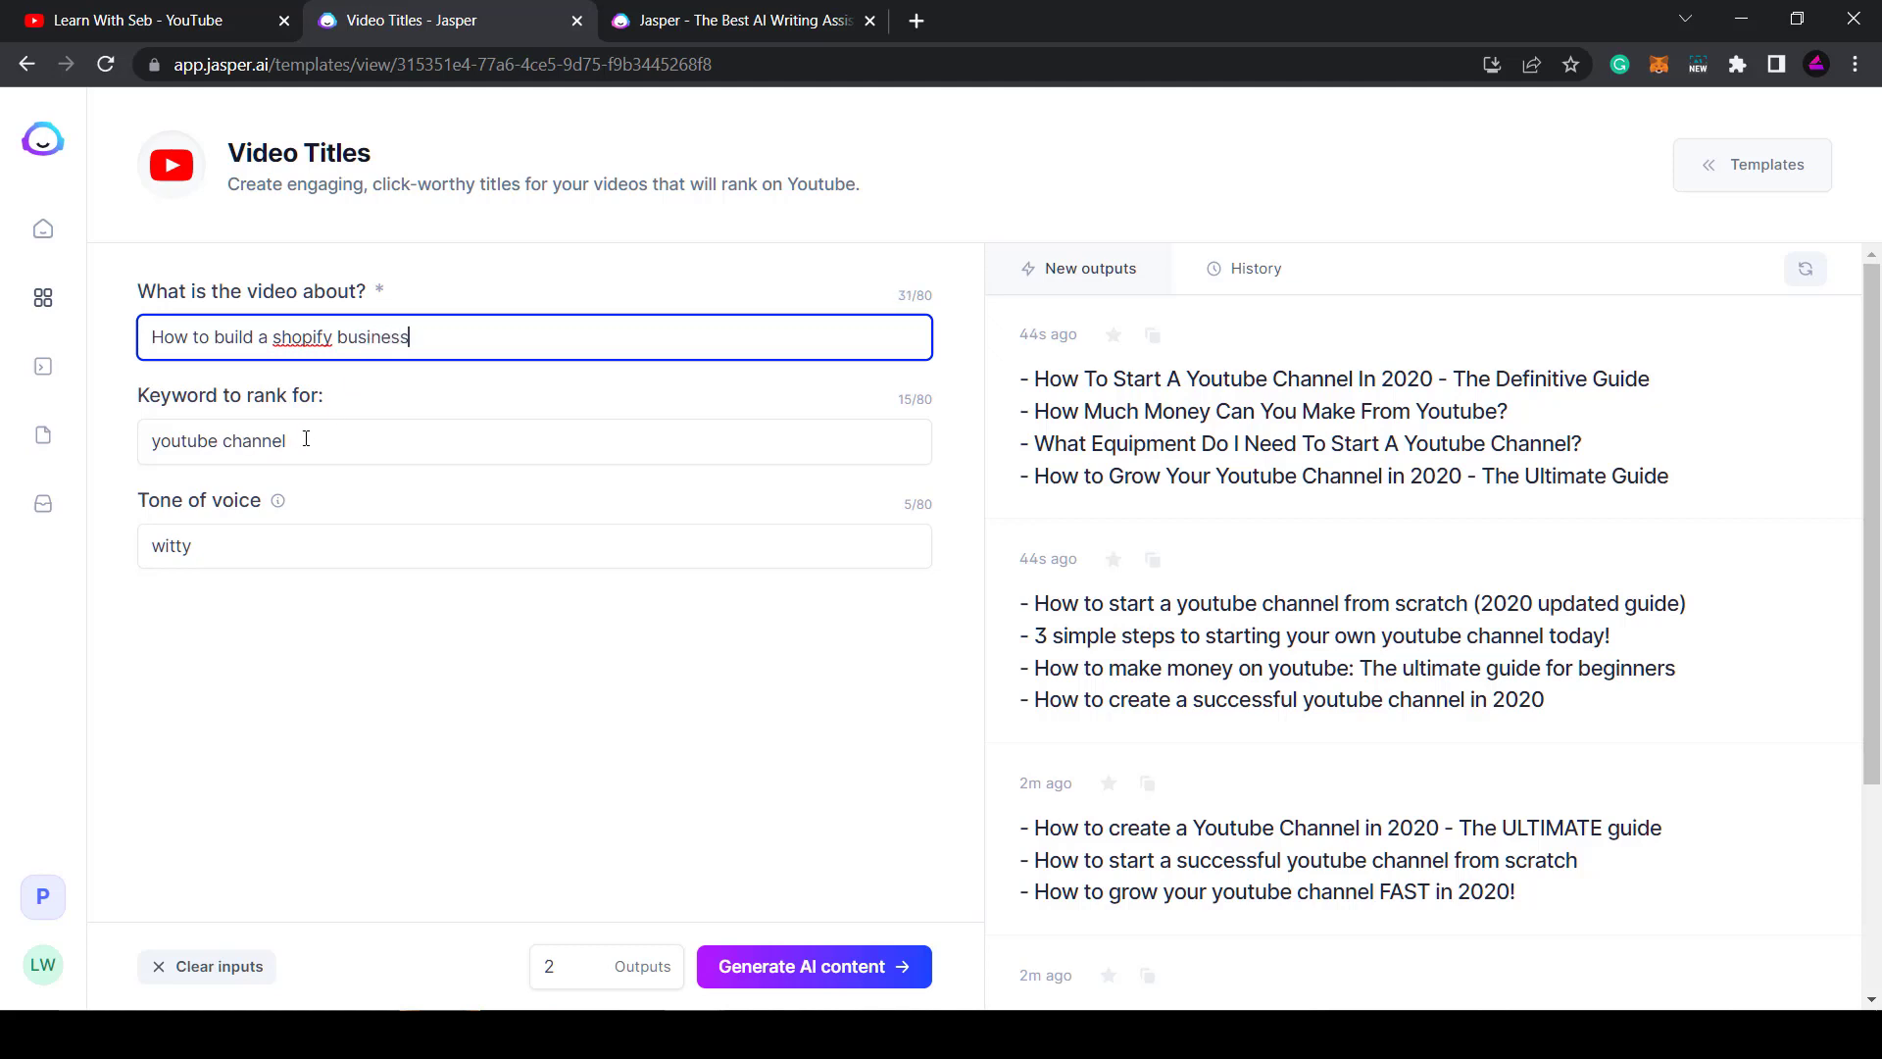
drag(306, 438, 80, 451)
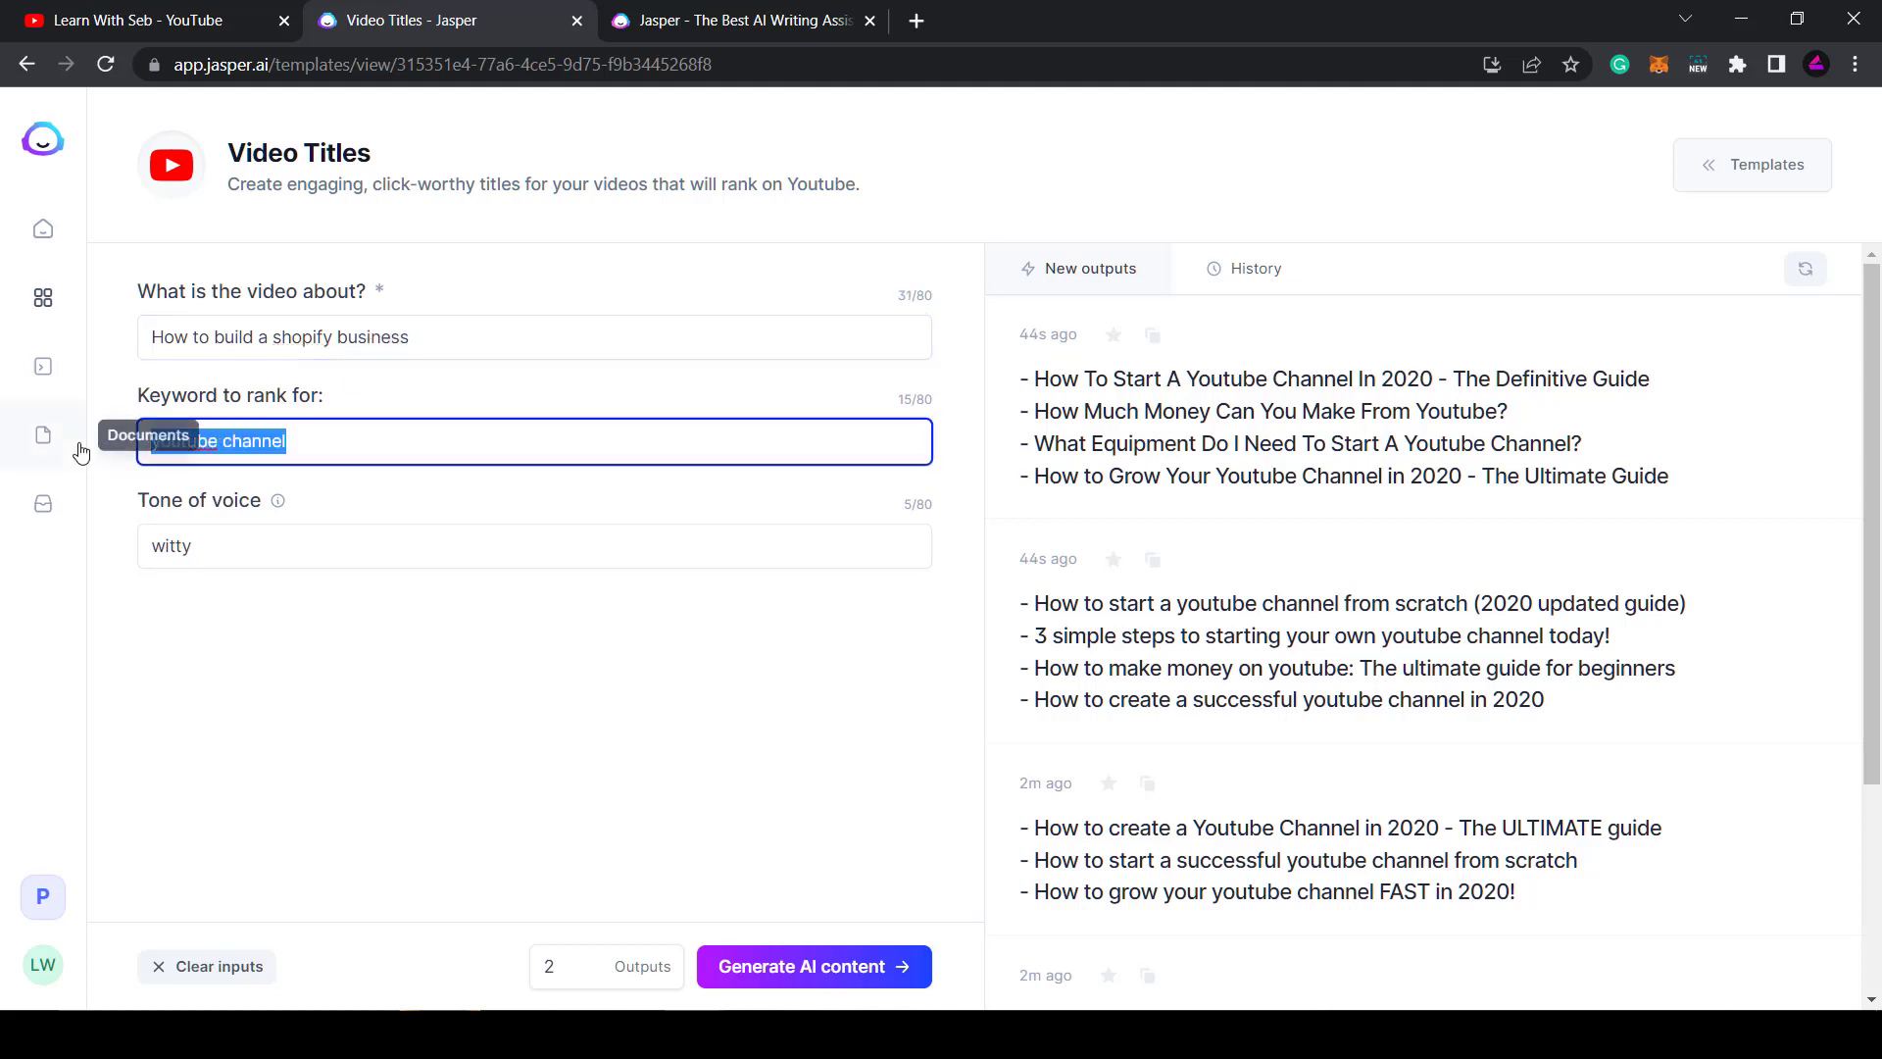
key(BackSpace)
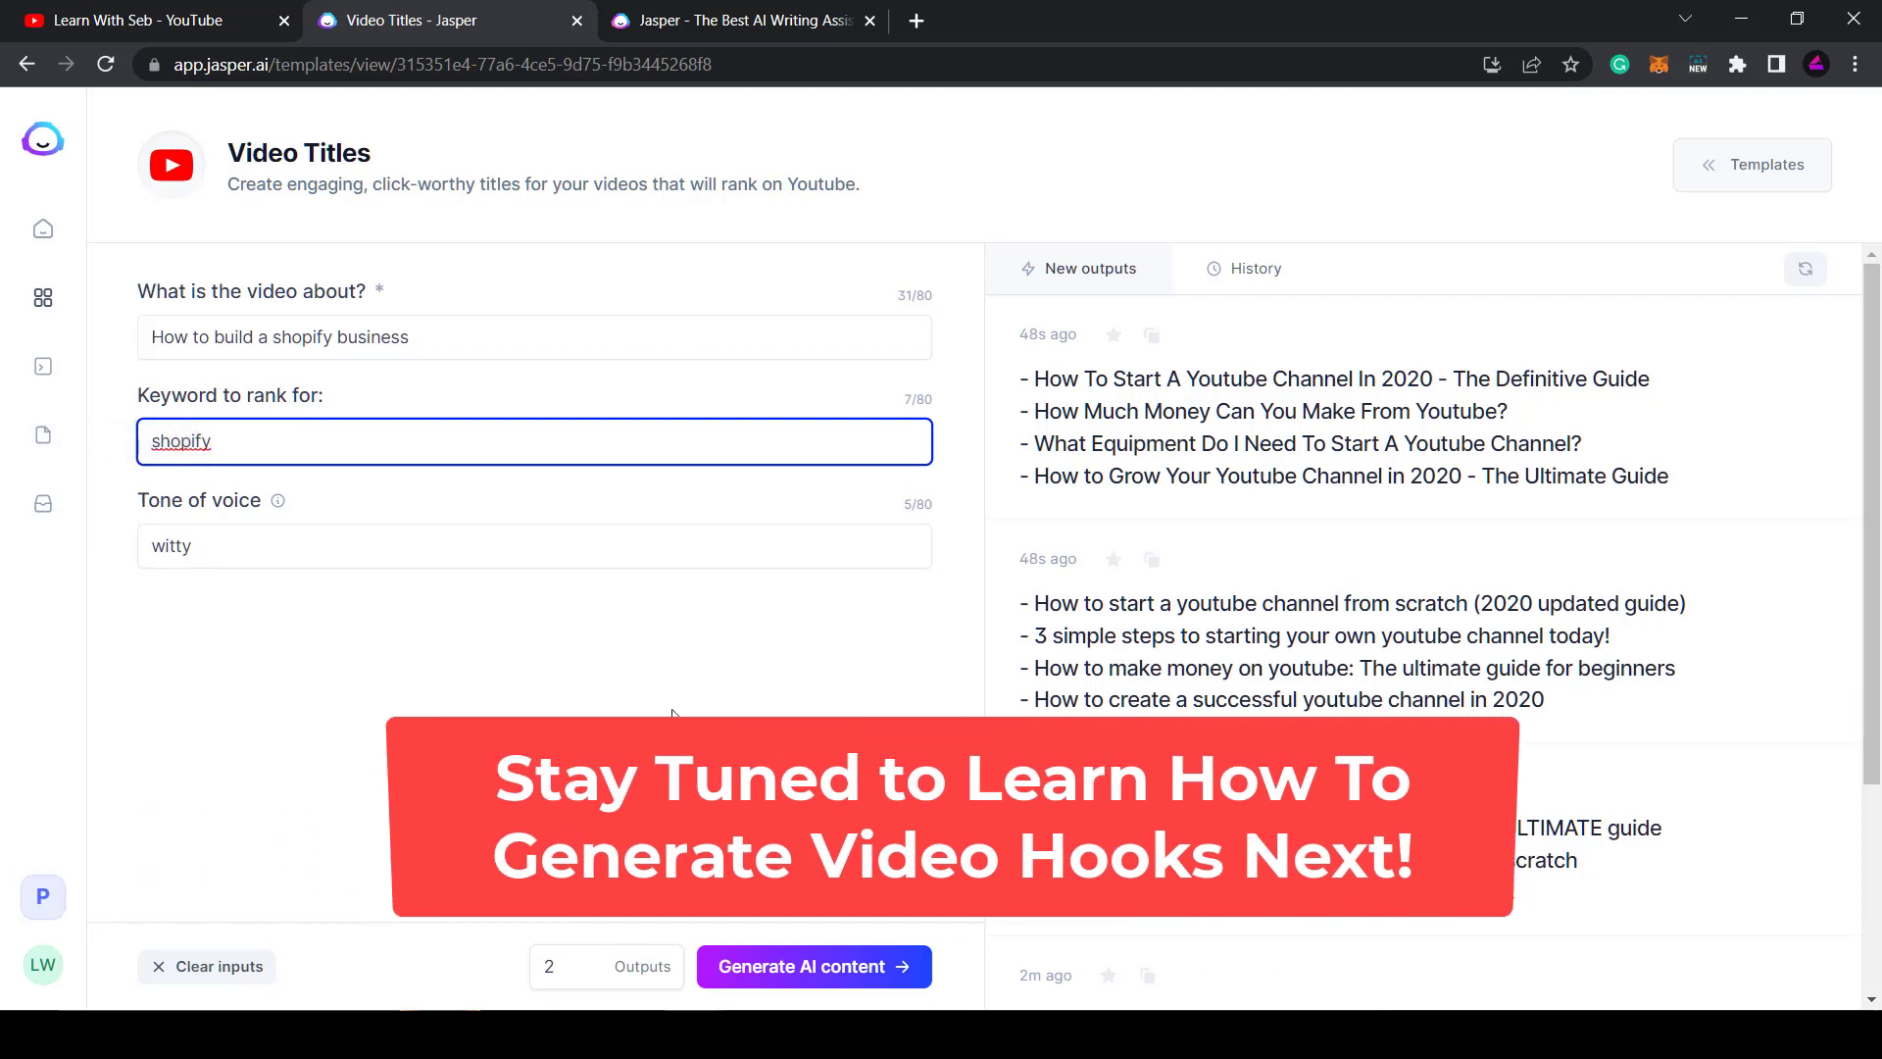
click(844, 969)
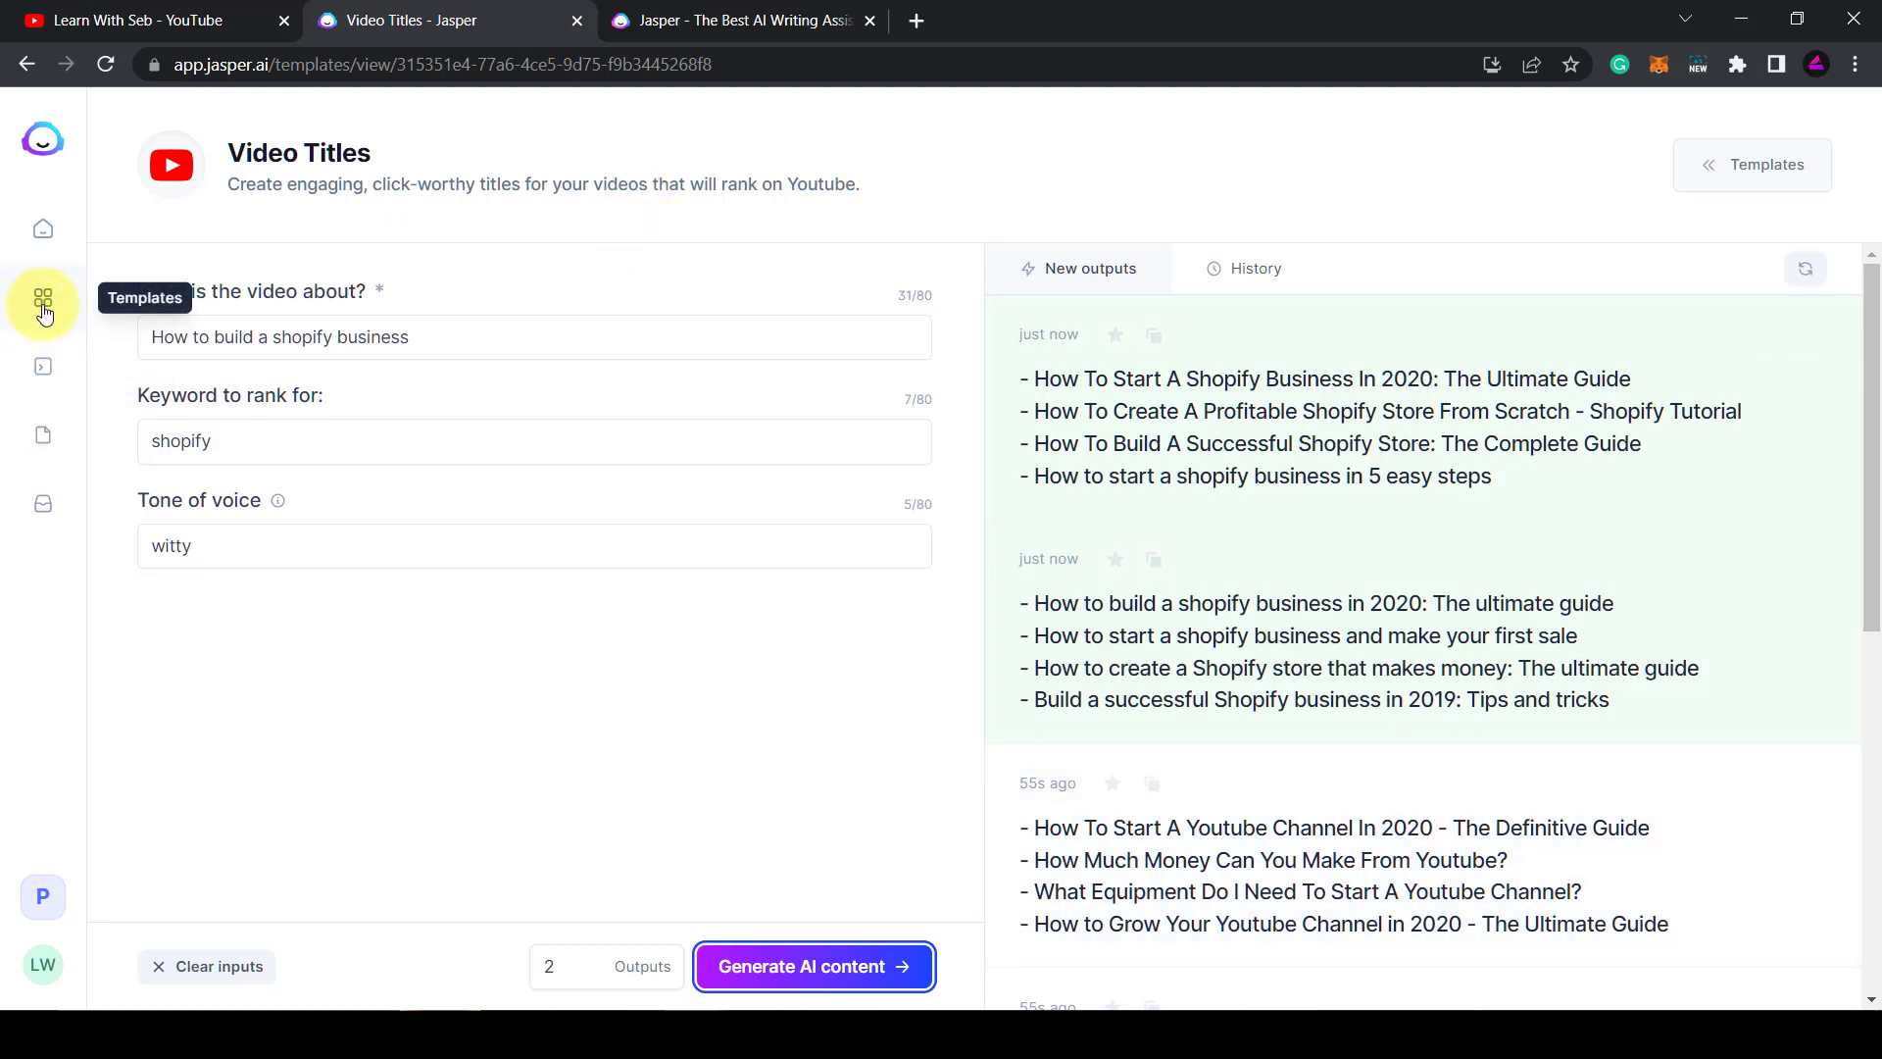
Copy the Shopify video description and open the Video Script Hook and Introduction template from the template library
triple_click(437, 337)
key(ctrl+c)
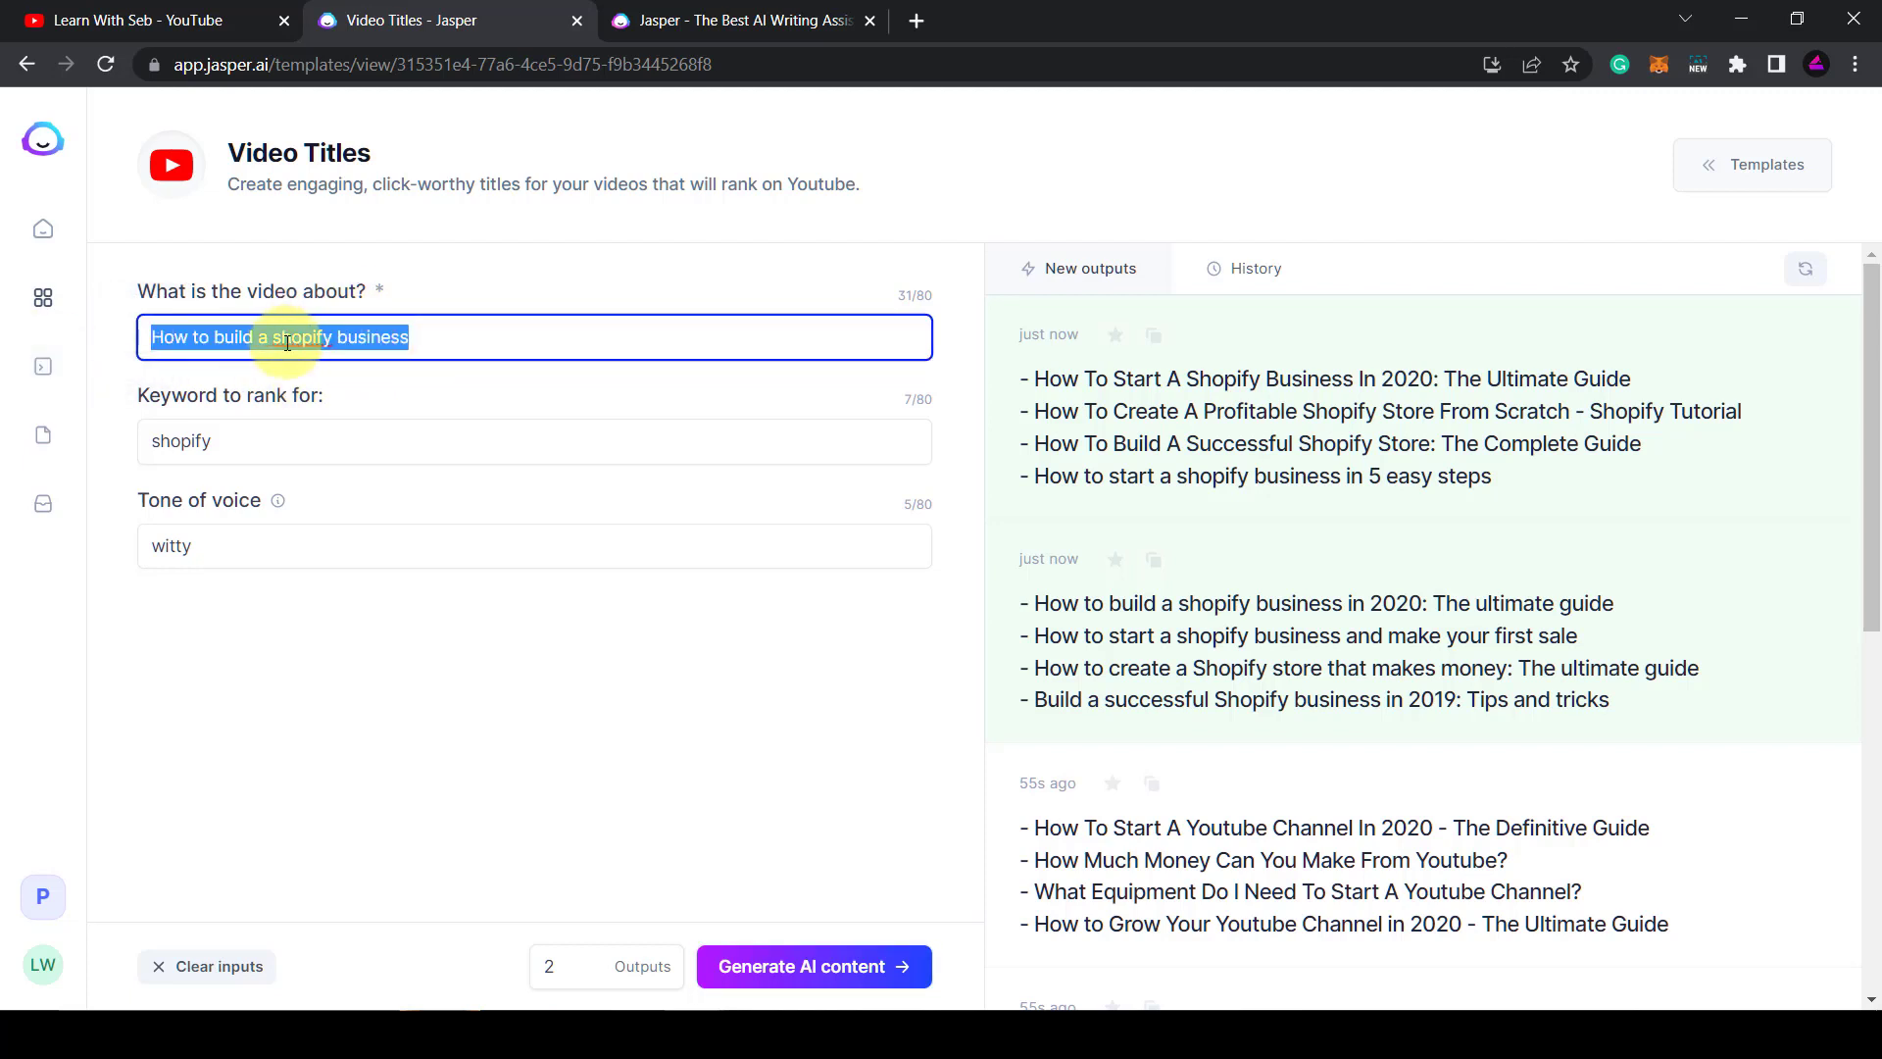
click(40, 299)
scroll(534, 508, down, 20)
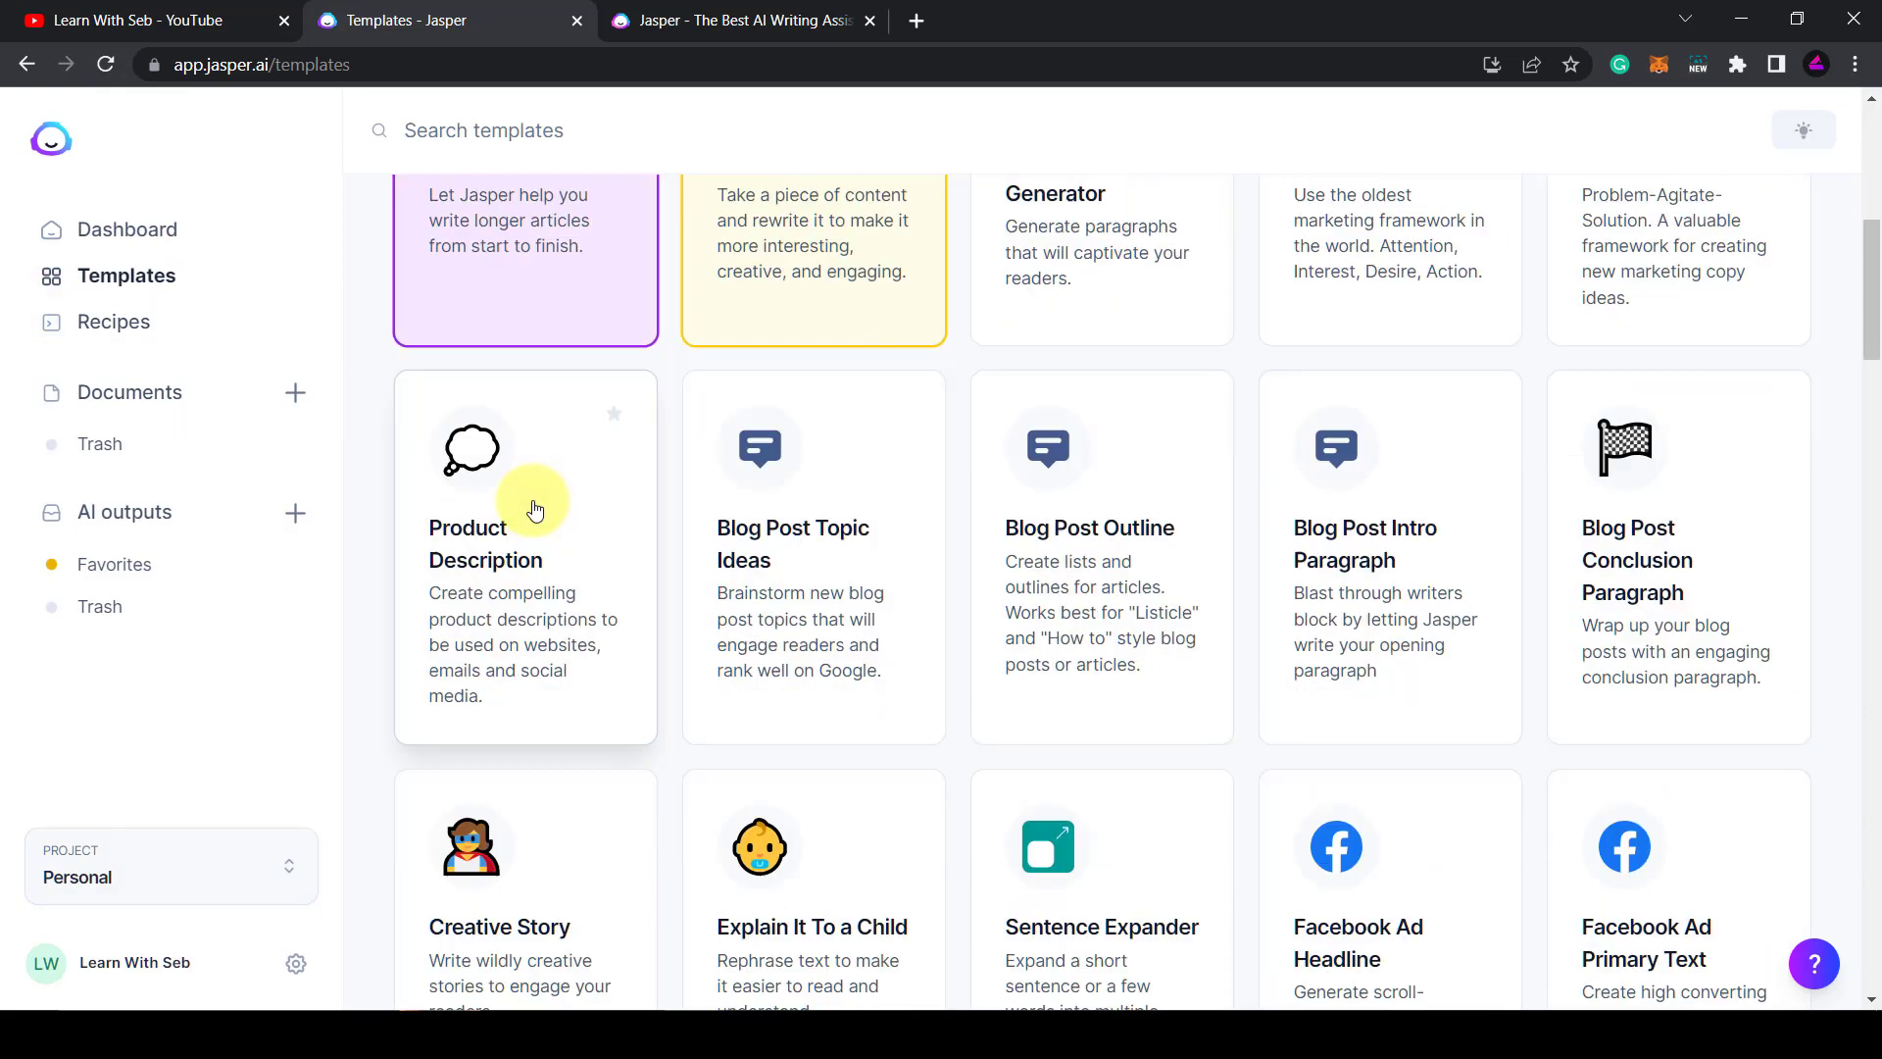
scroll(534, 507, down, 8)
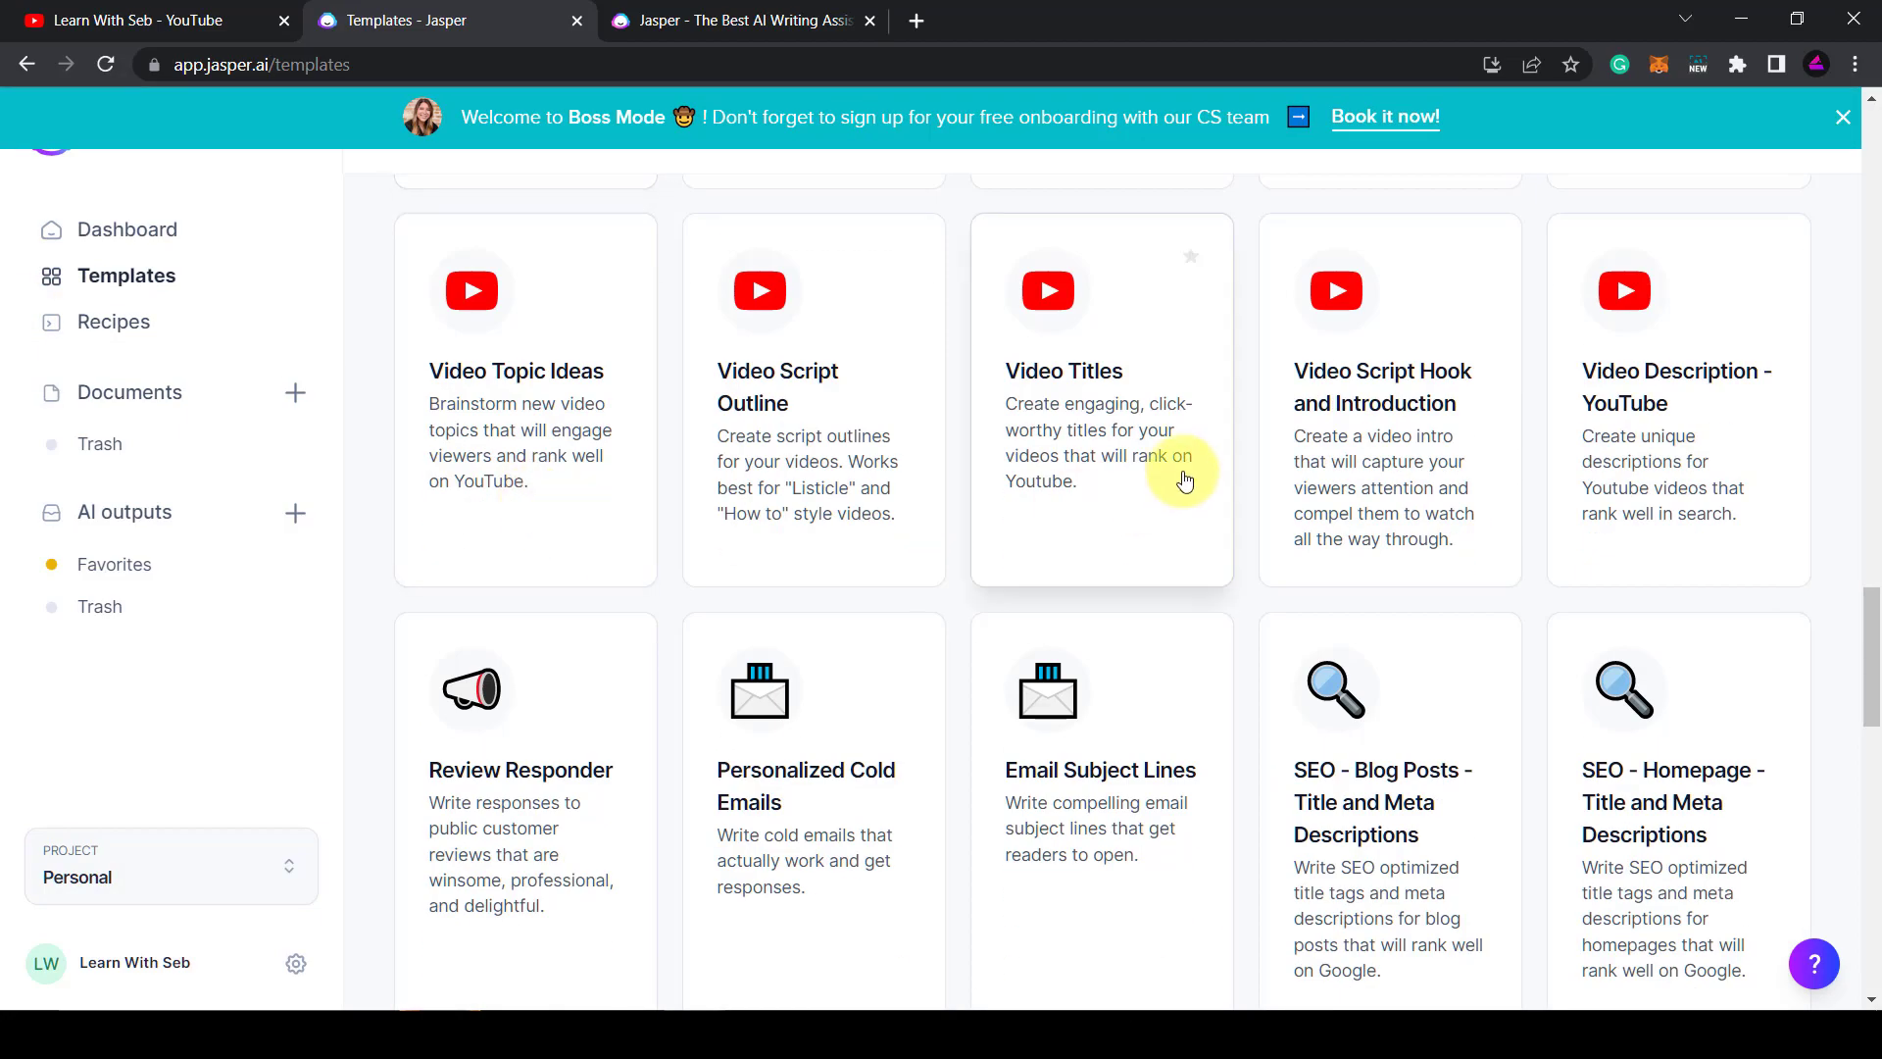
click(1375, 409)
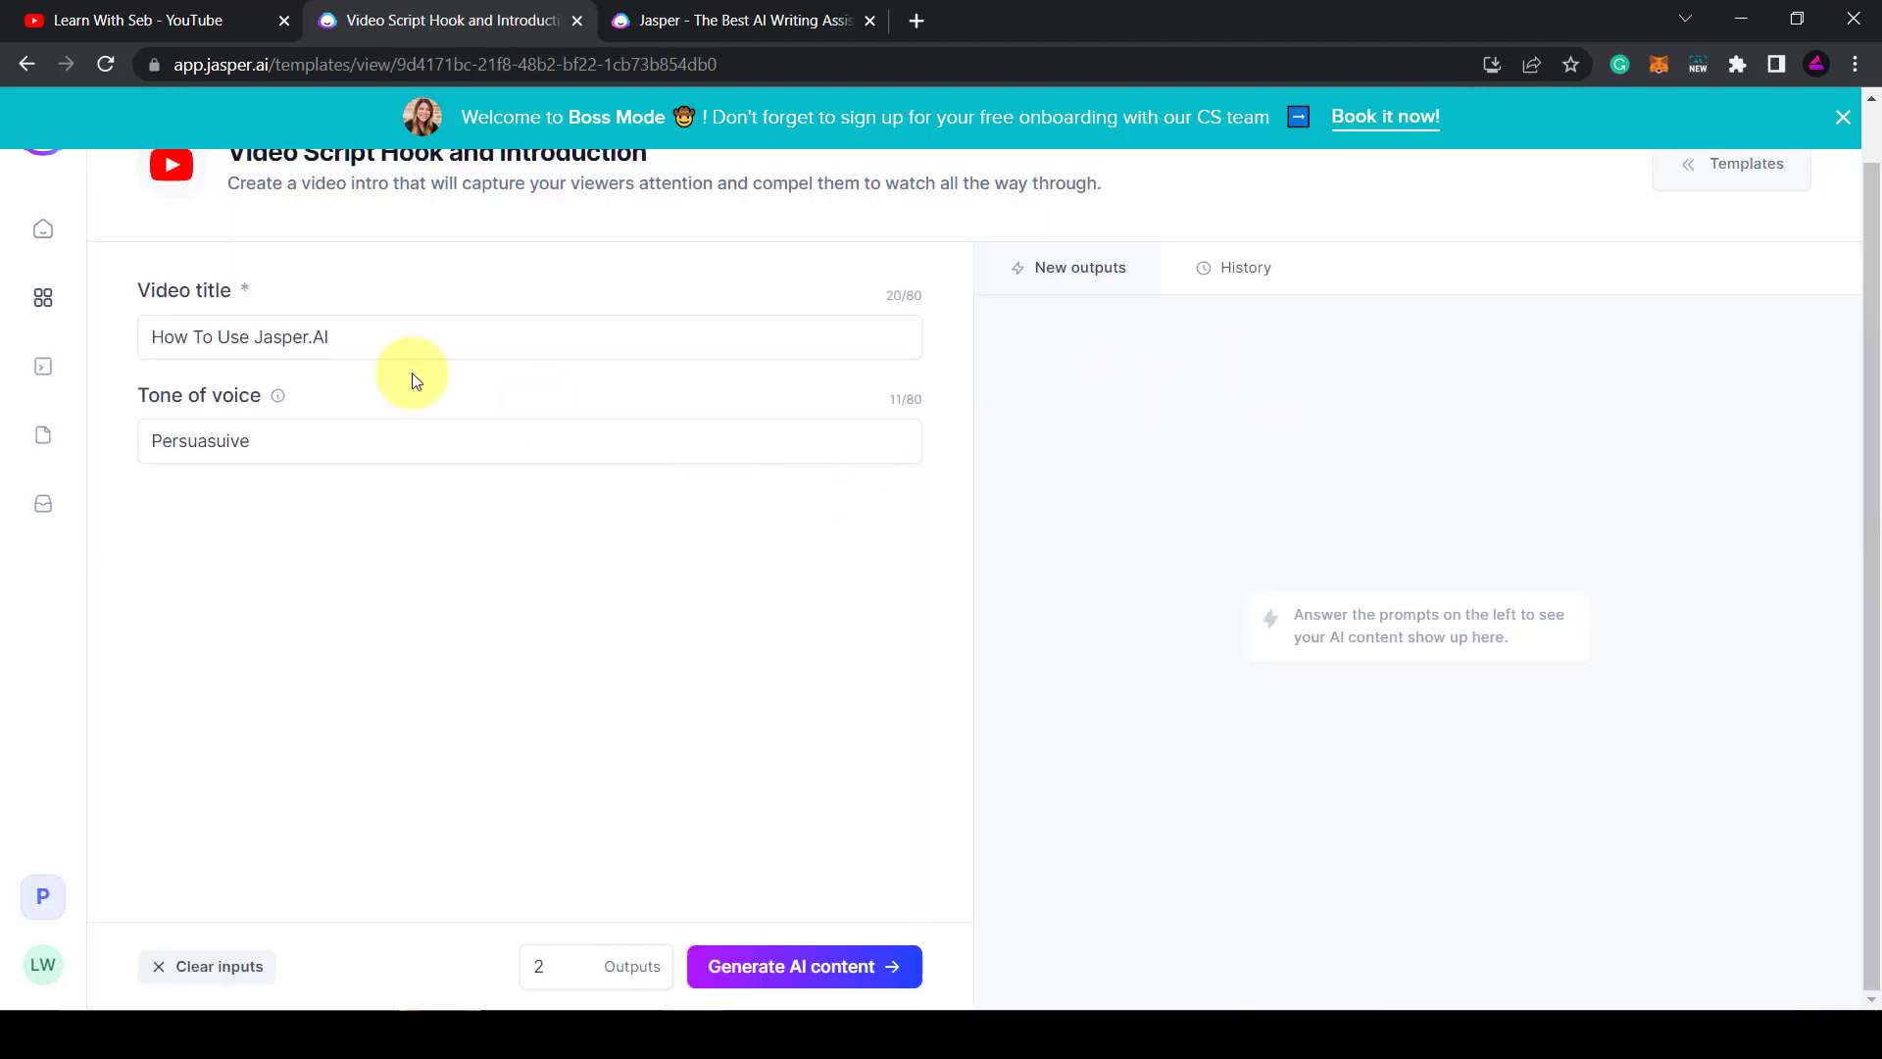
Generate hooks and introductions for the video title "How to build a shopify business", correcting the tone of voice to "Persuasive"
mouse_move(276, 396)
drag(412, 336, 113, 348)
key(ctrl+v)
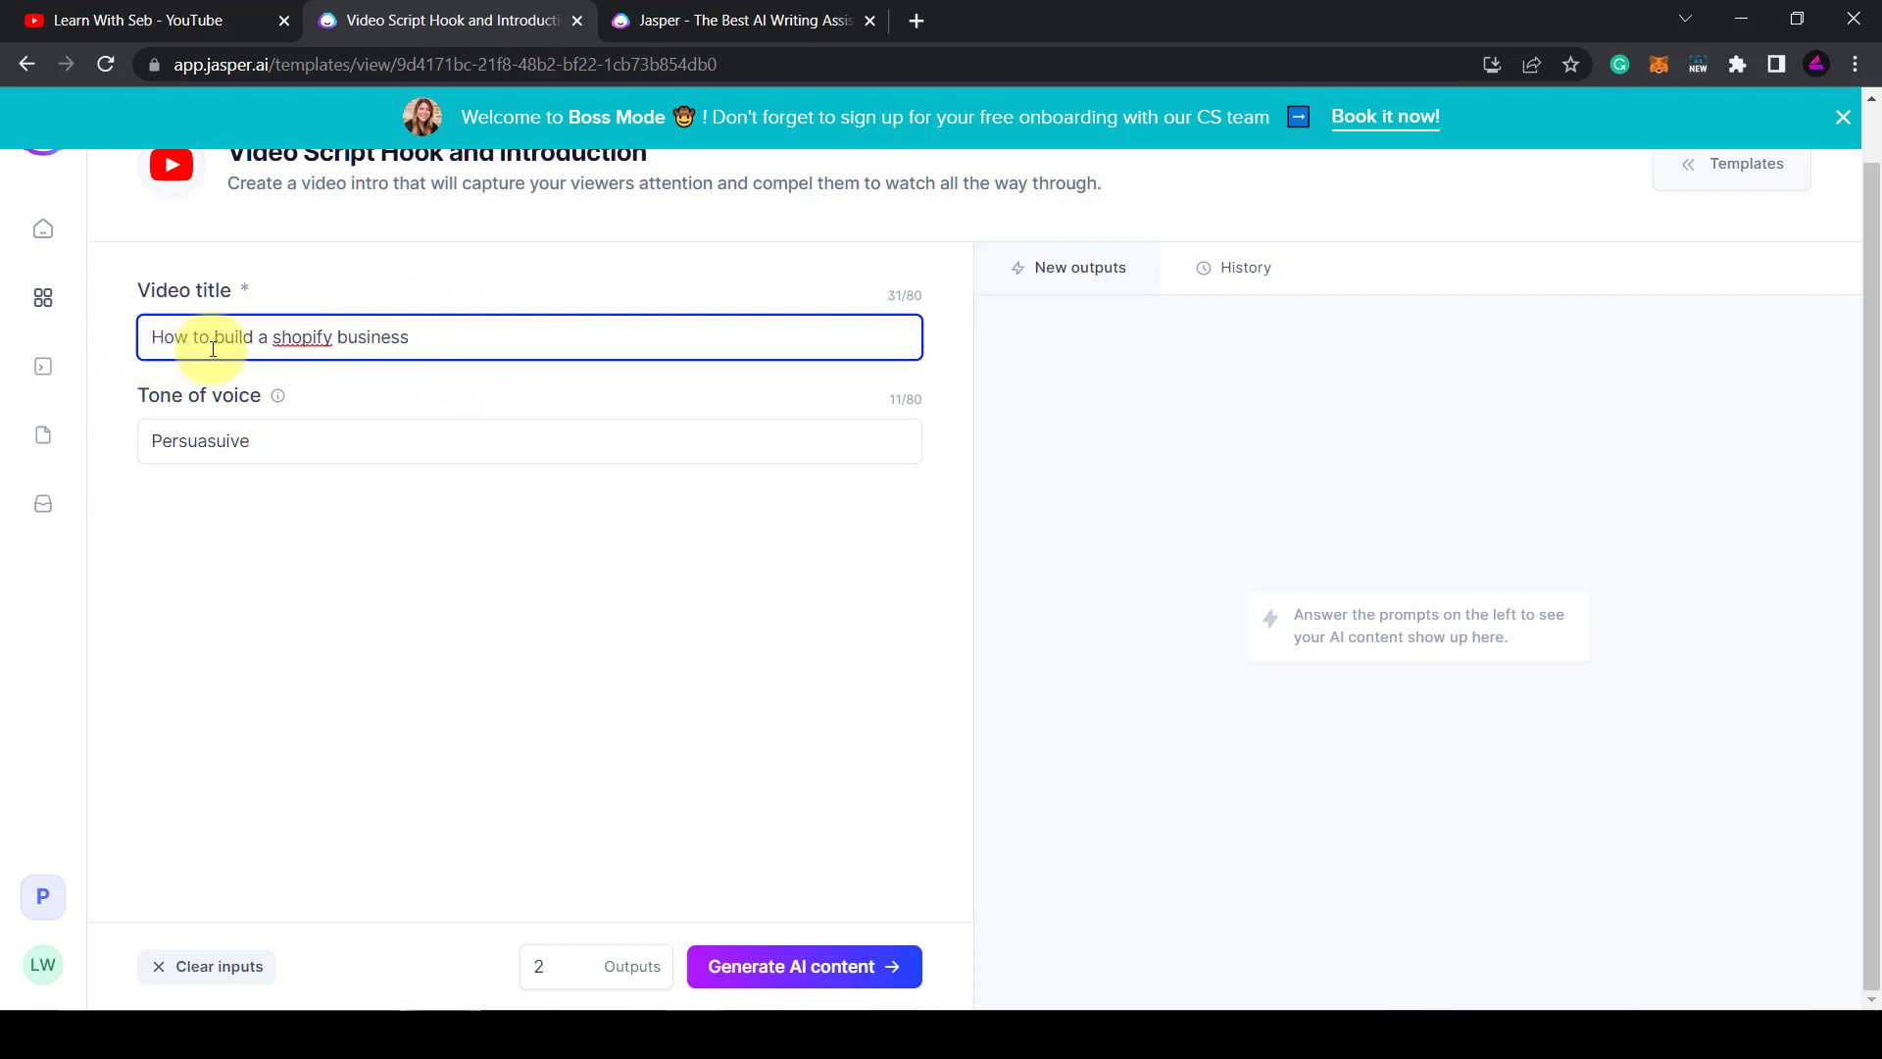
click(232, 443)
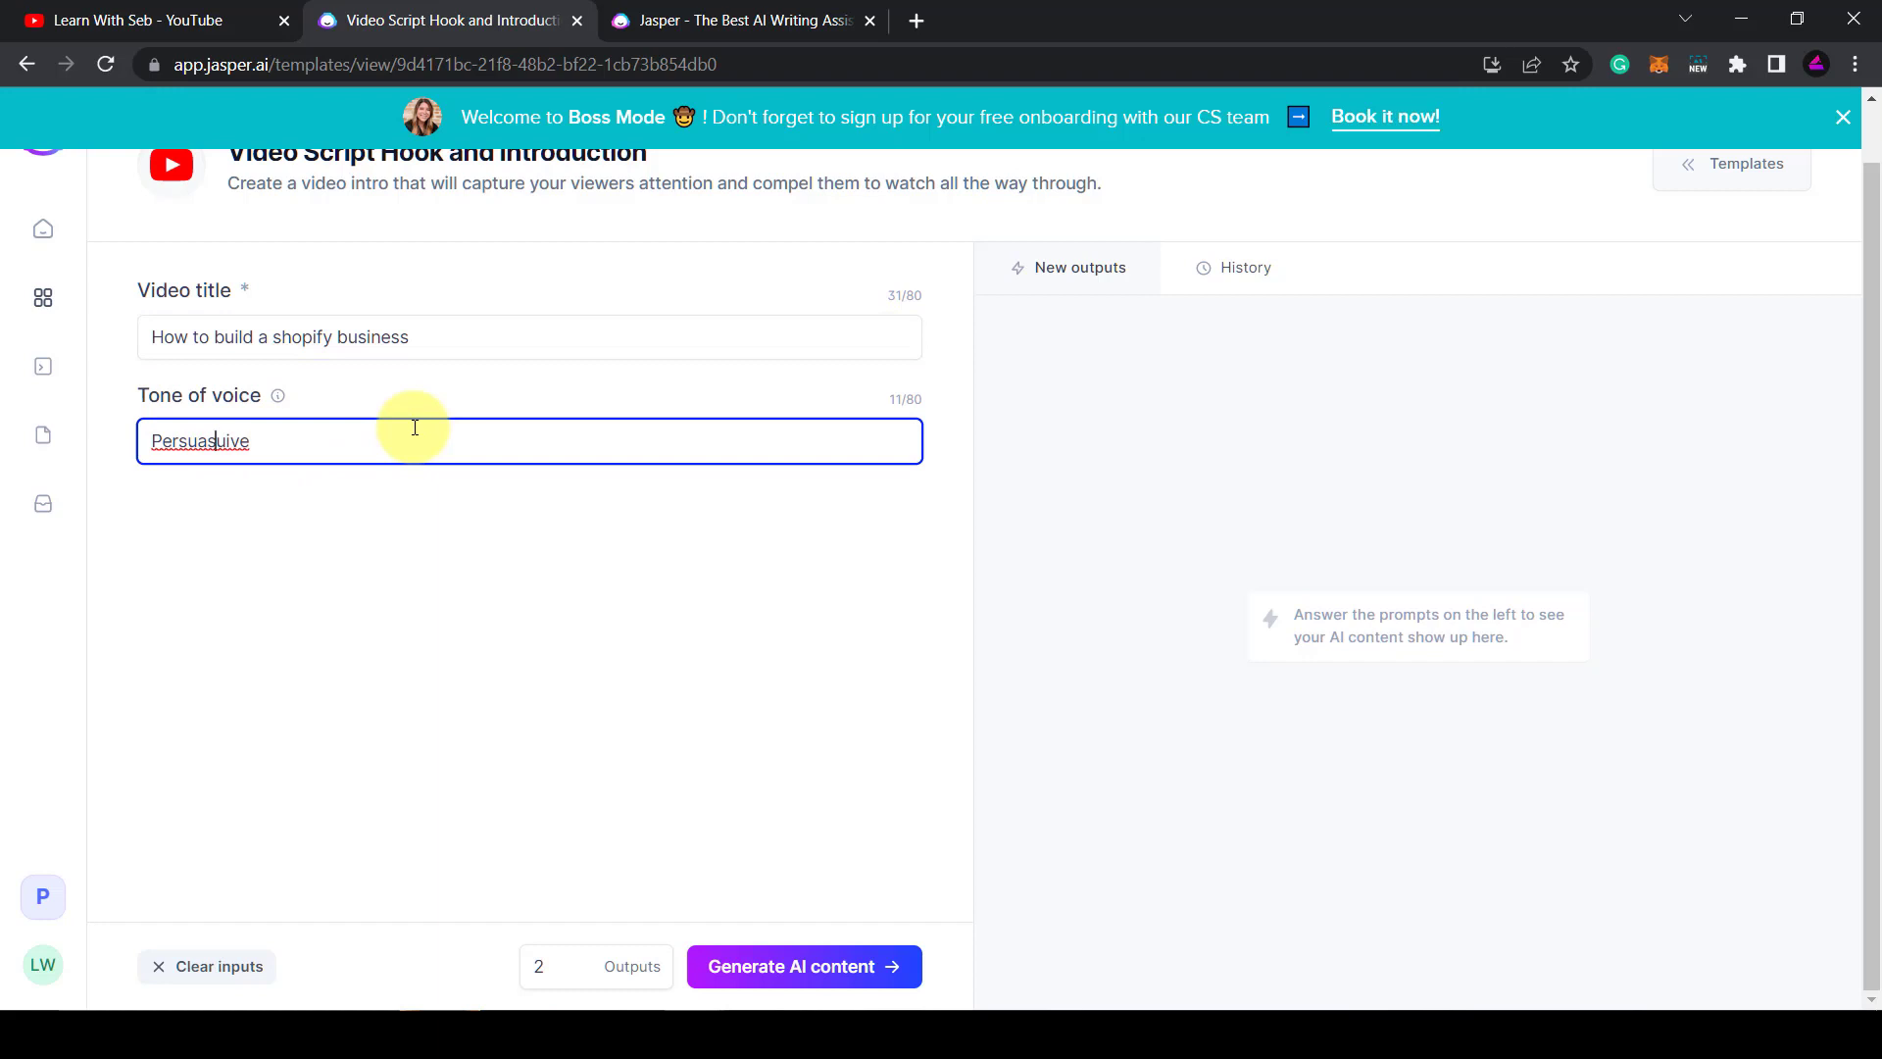
right_click(194, 446)
click(275, 475)
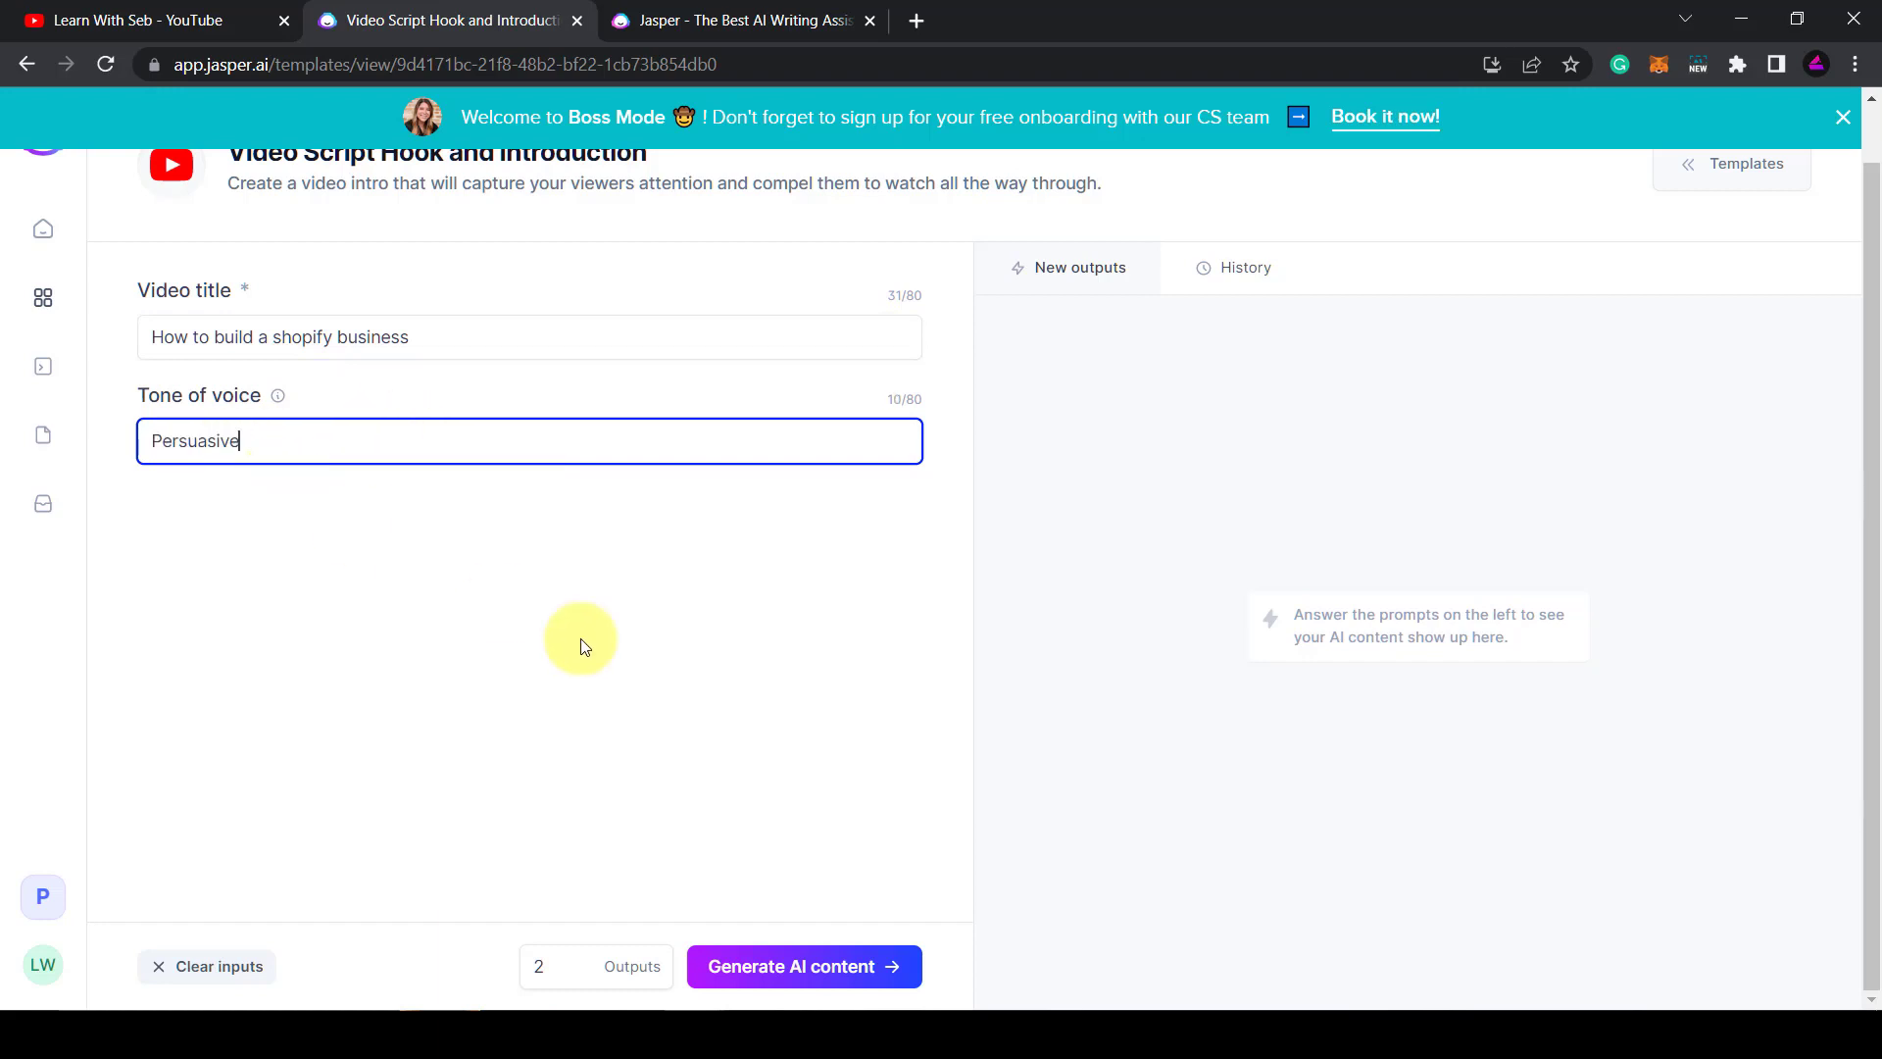
click(799, 969)
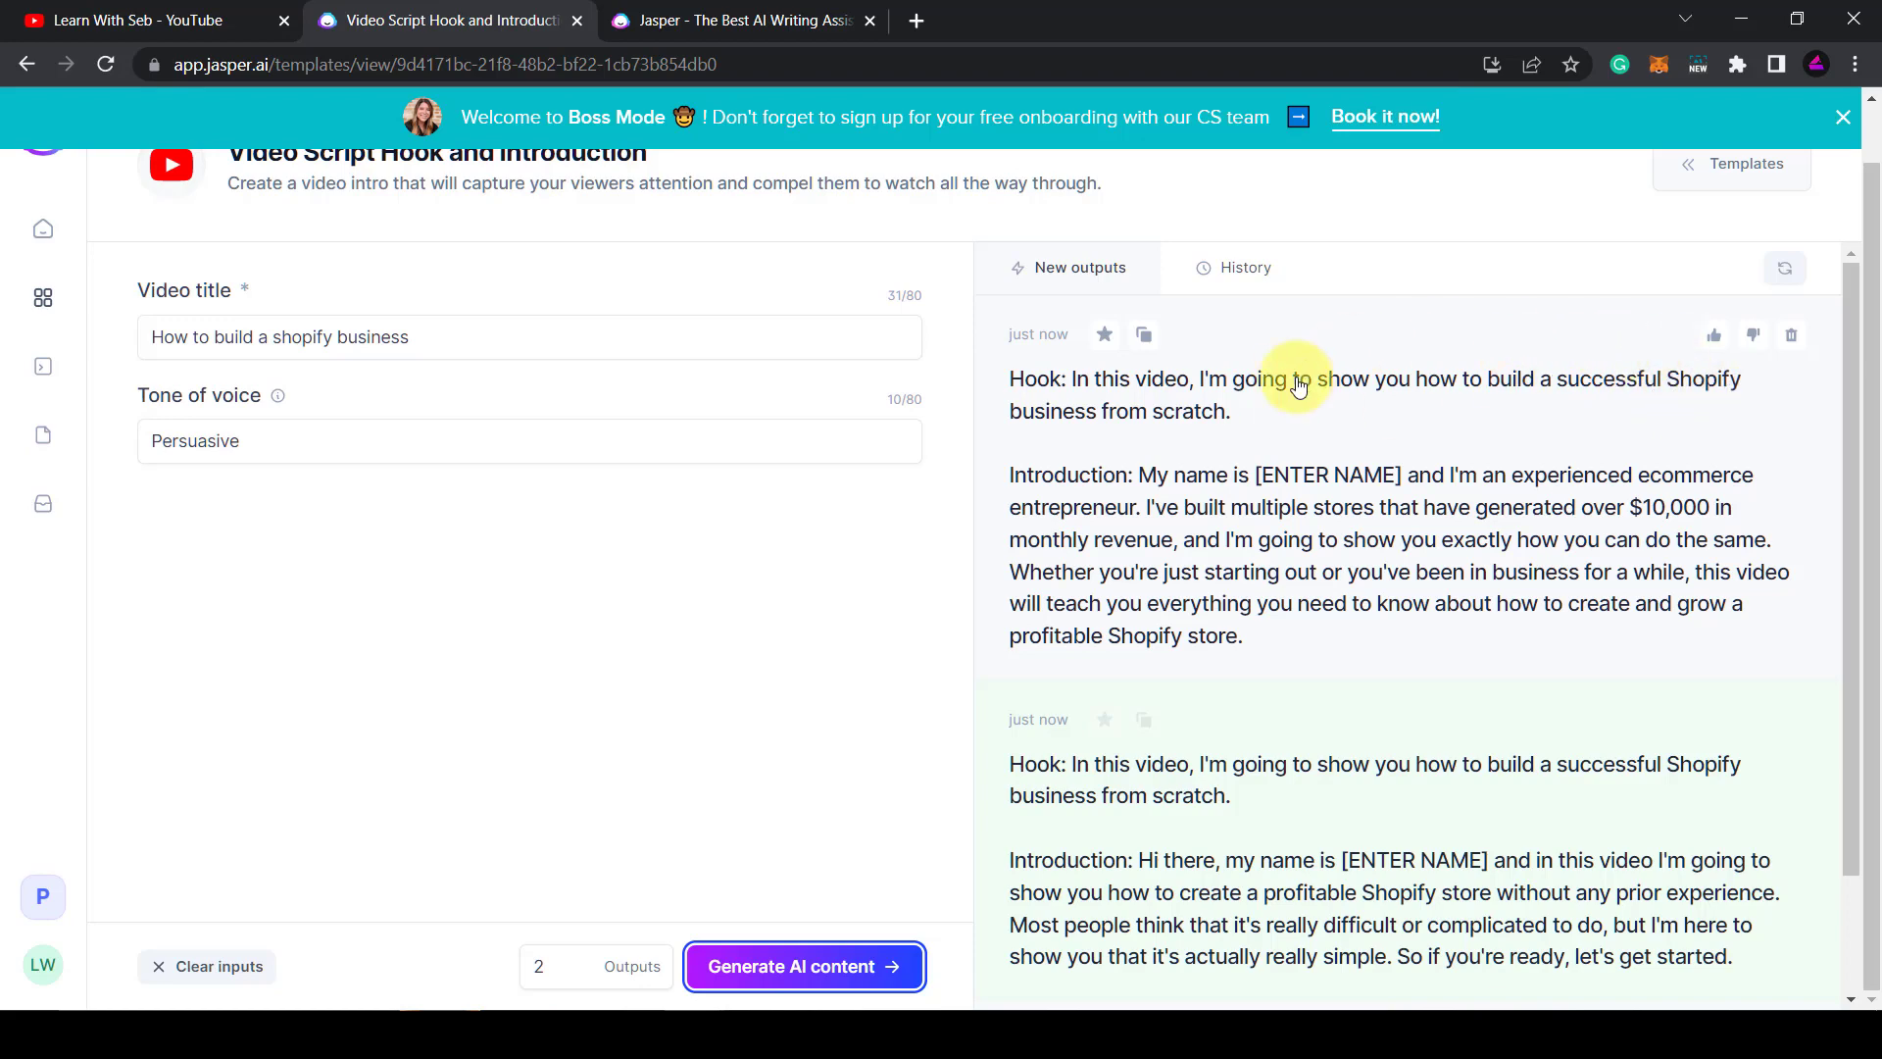
scroll(1327, 450, down, 2)
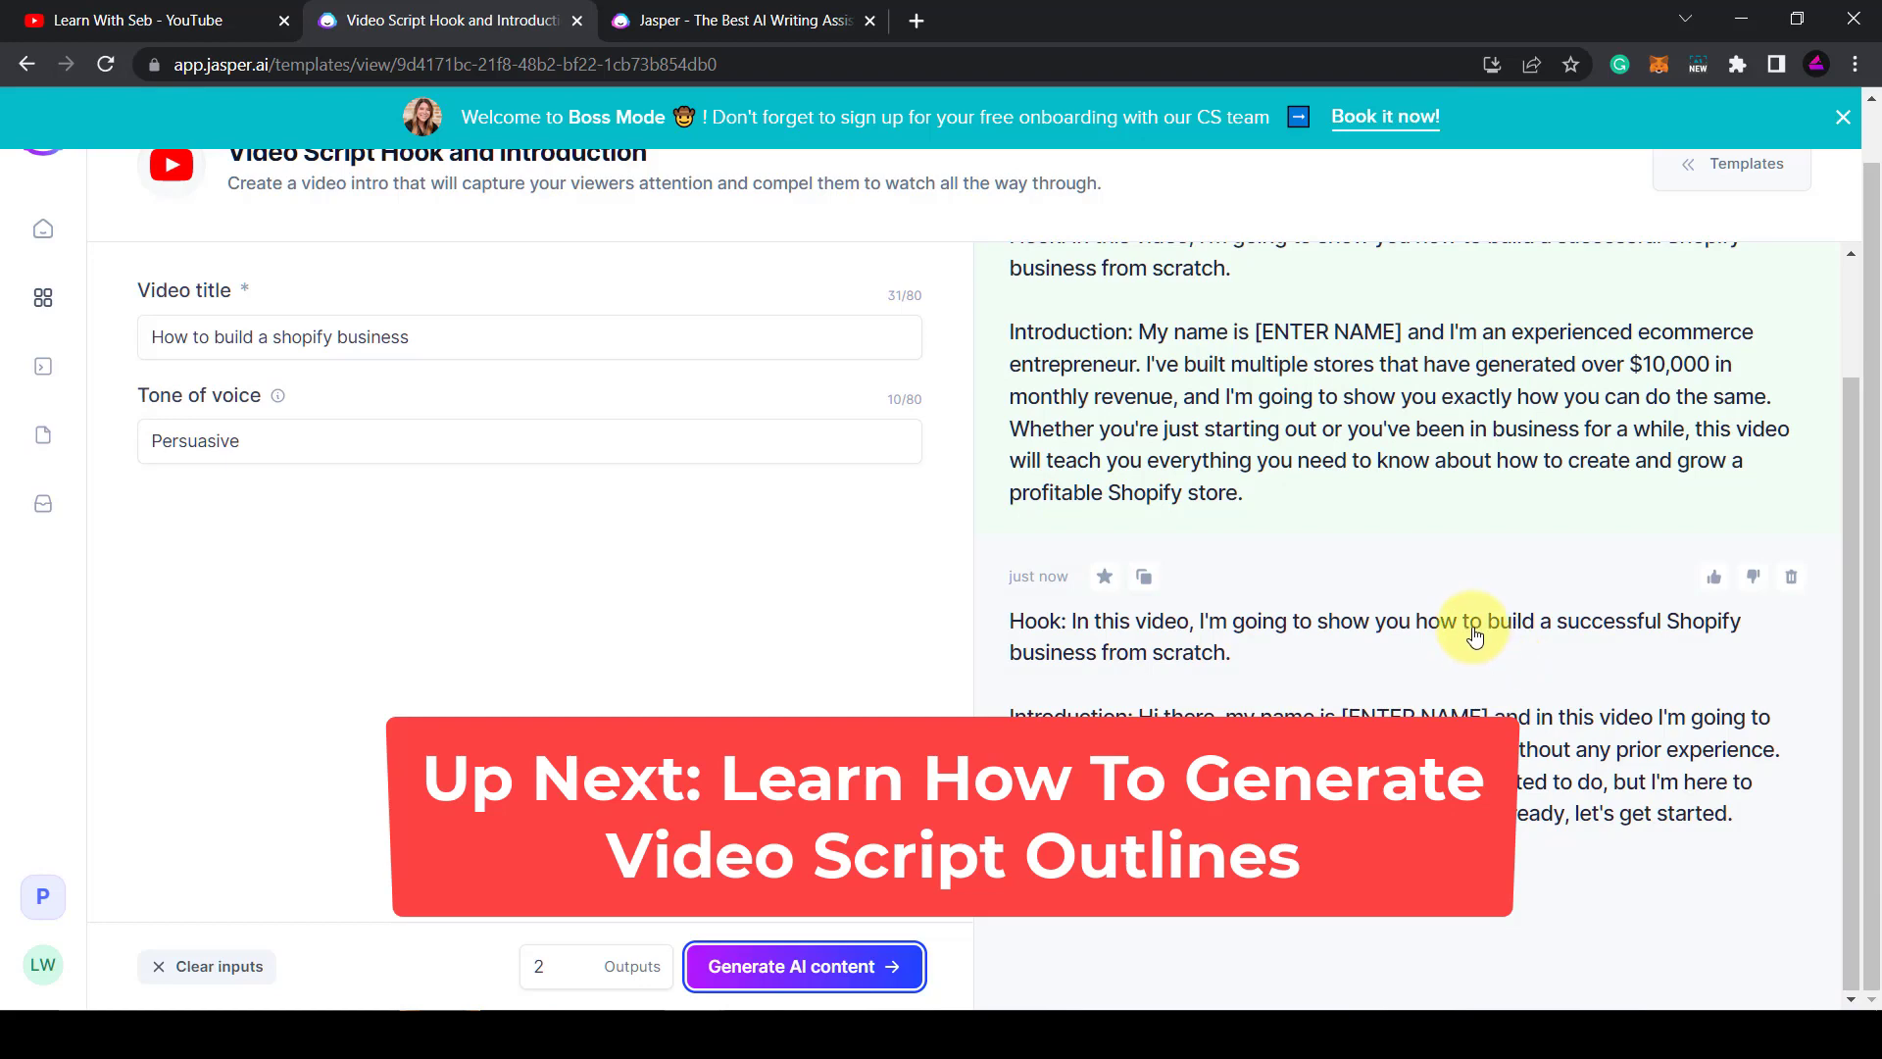
scroll(1348, 652, up, 3)
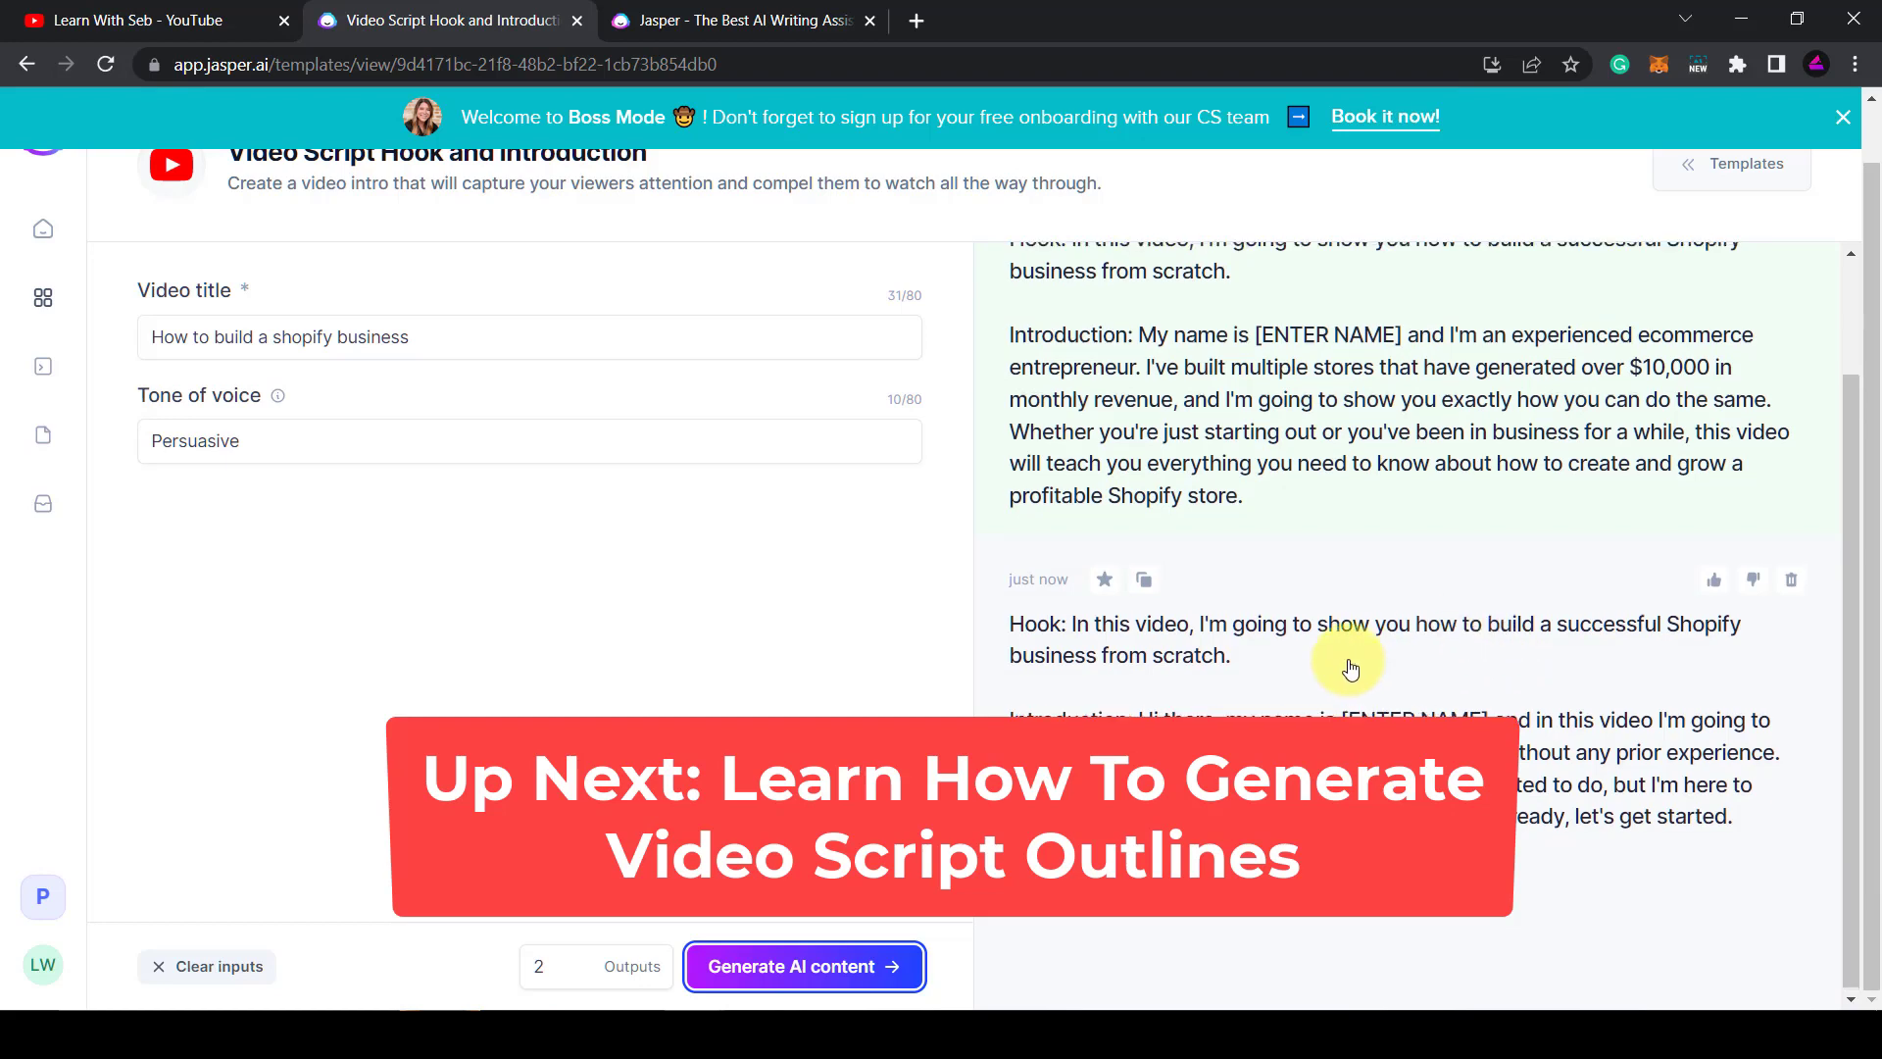
scroll(779, 558, up, 1)
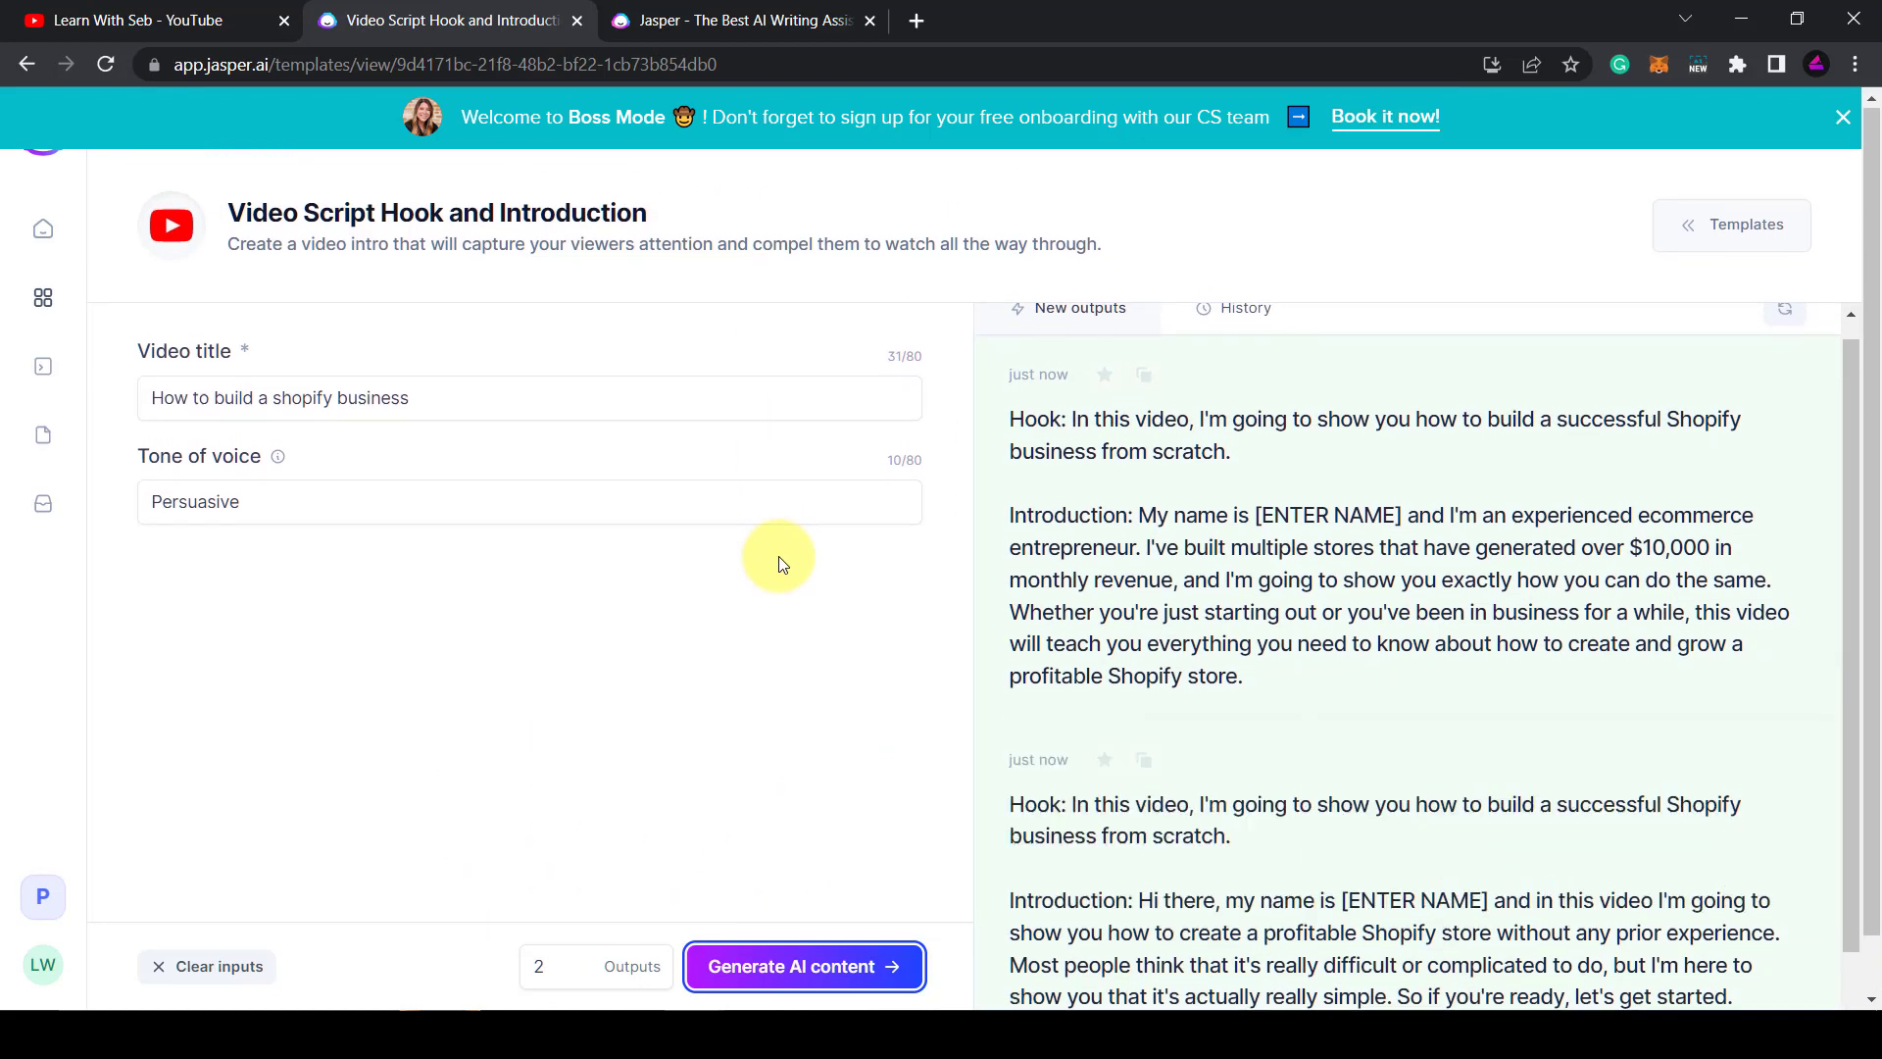
scroll(779, 558, down, 1)
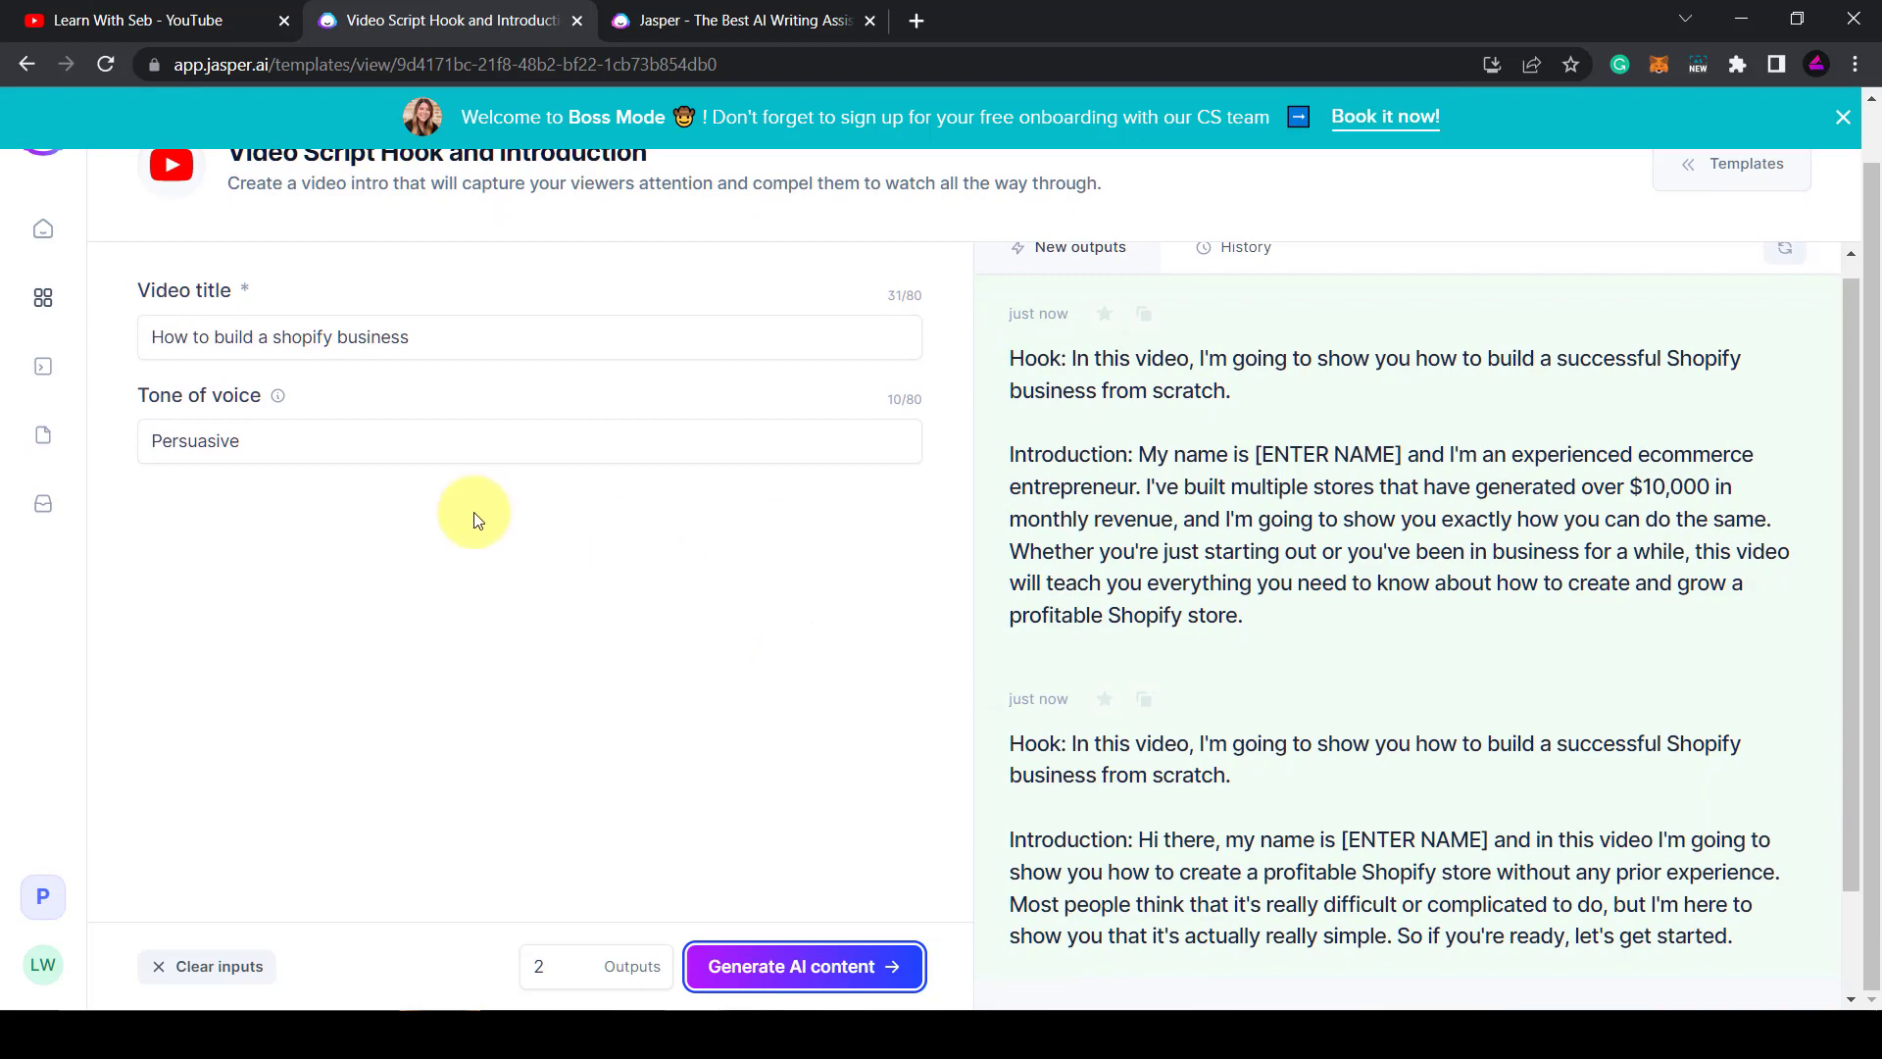
Open the Video Script Outline template and generate outlines for the topic "How to build a shopify business"
key(alt+Left)
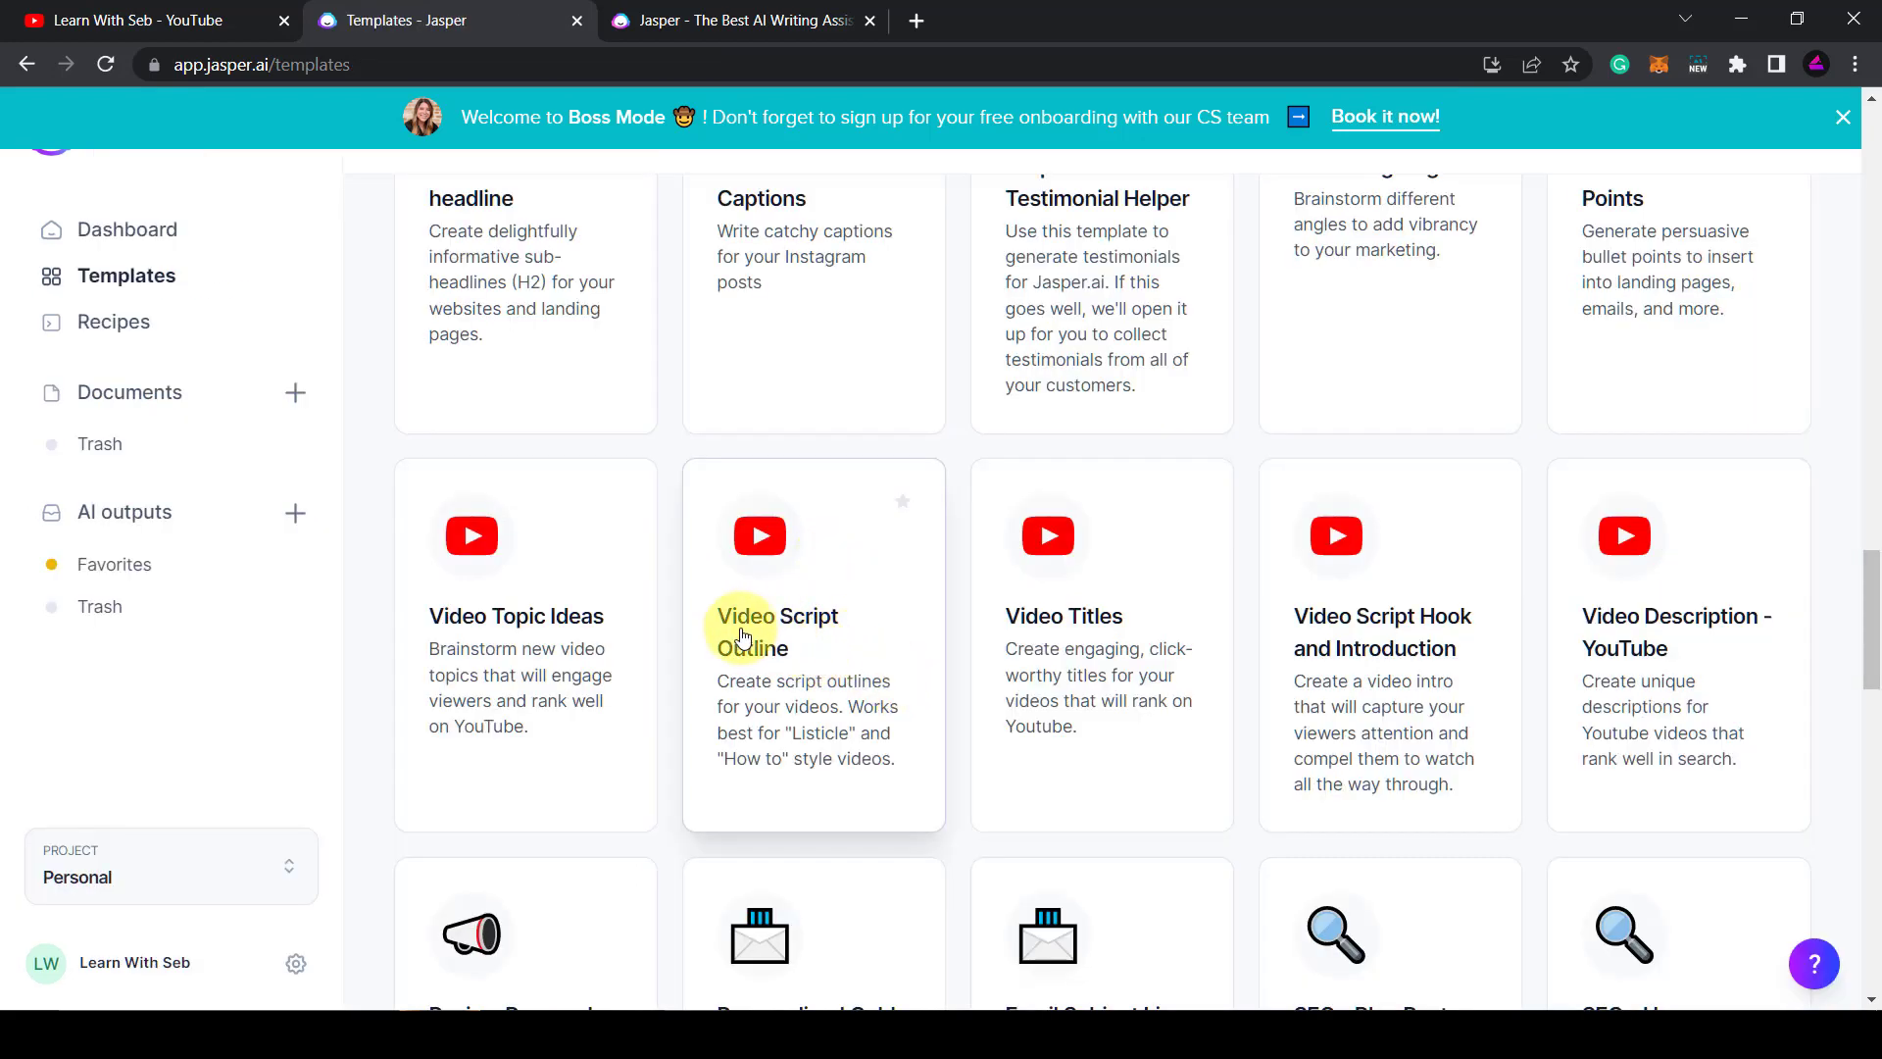
click(750, 659)
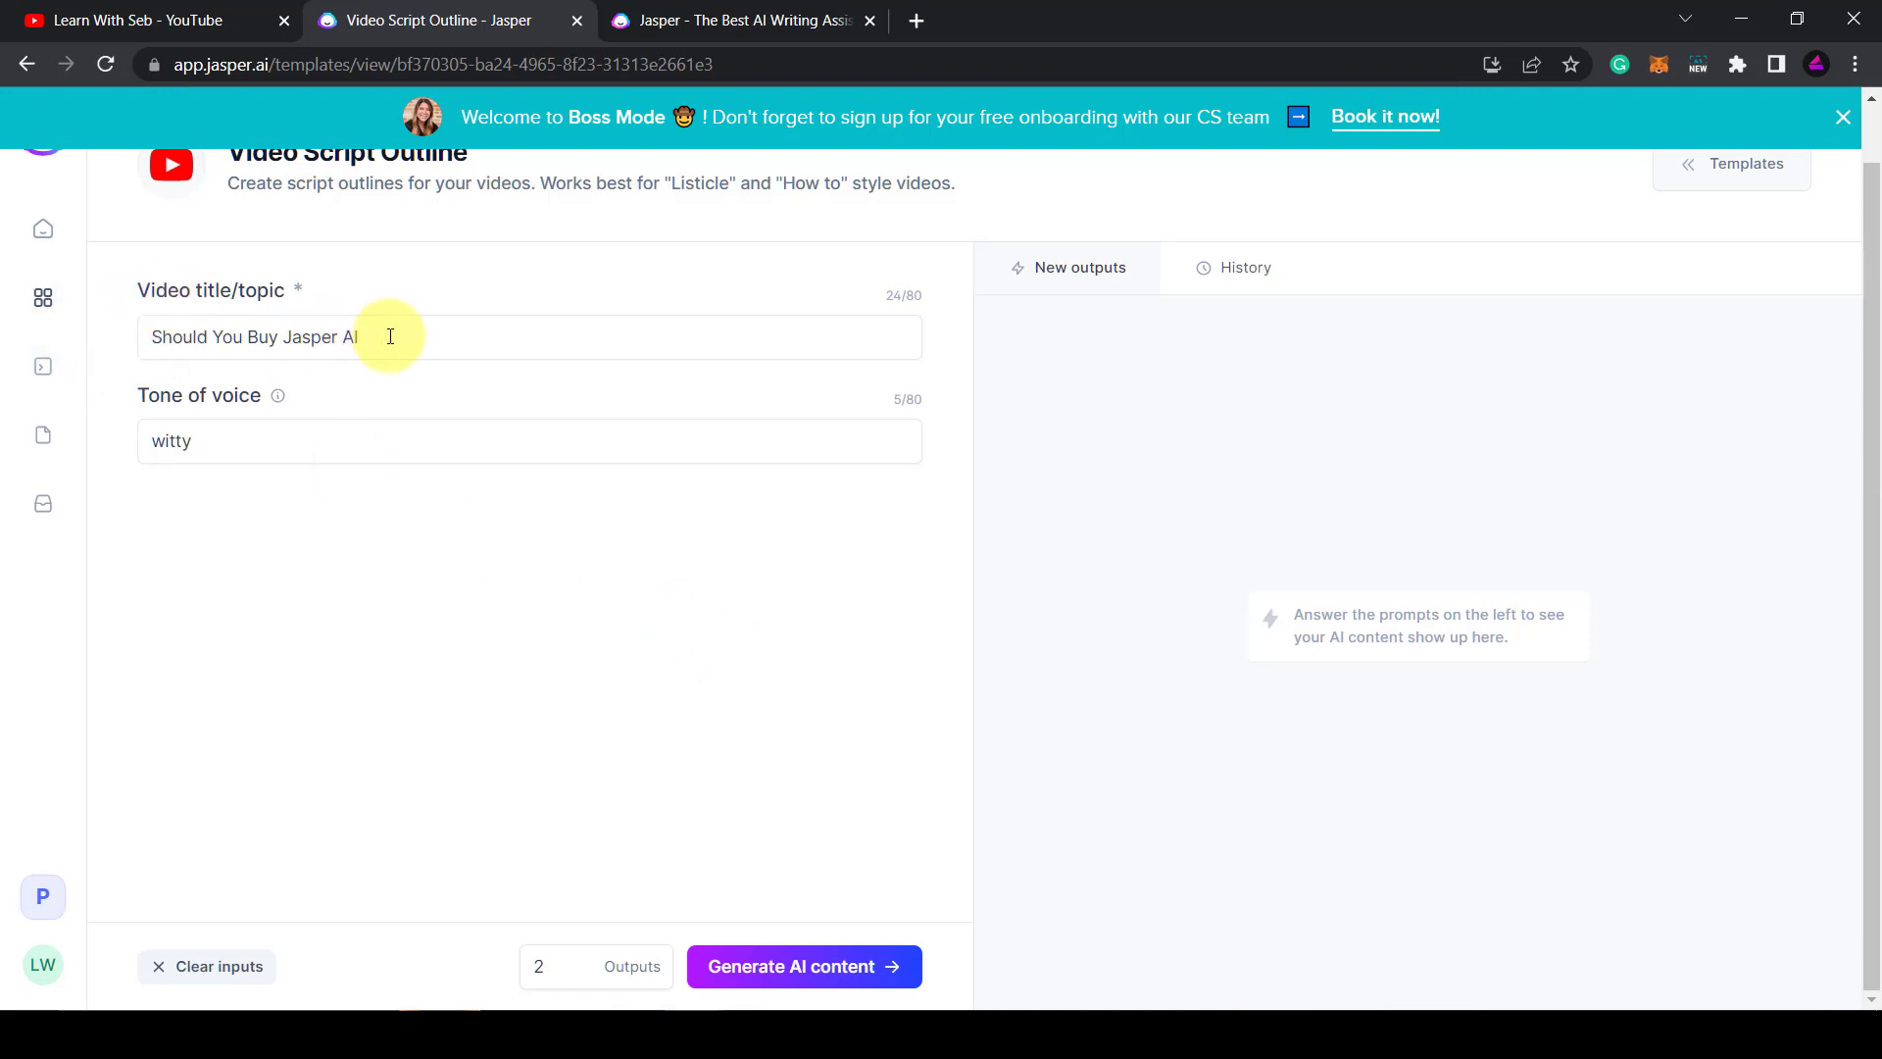
drag(431, 339, 61, 355)
text(How to build a shopify business)
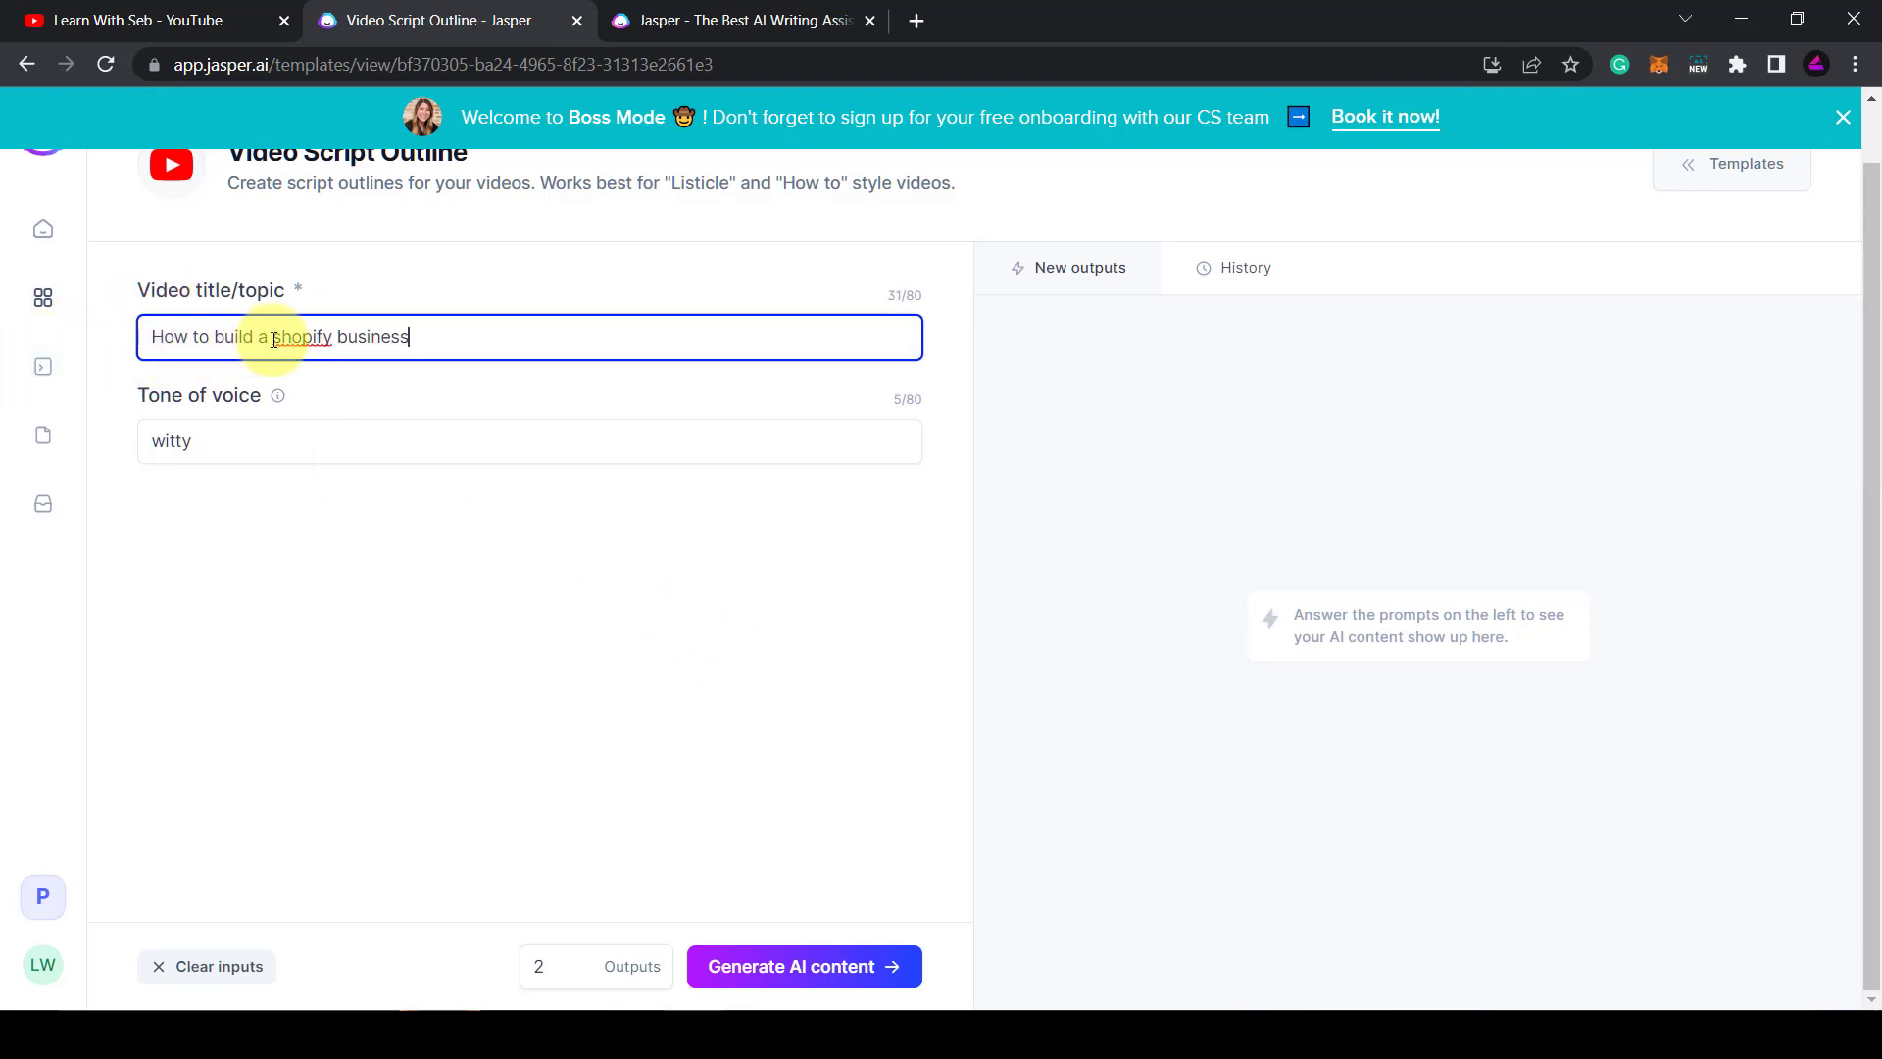
click(827, 976)
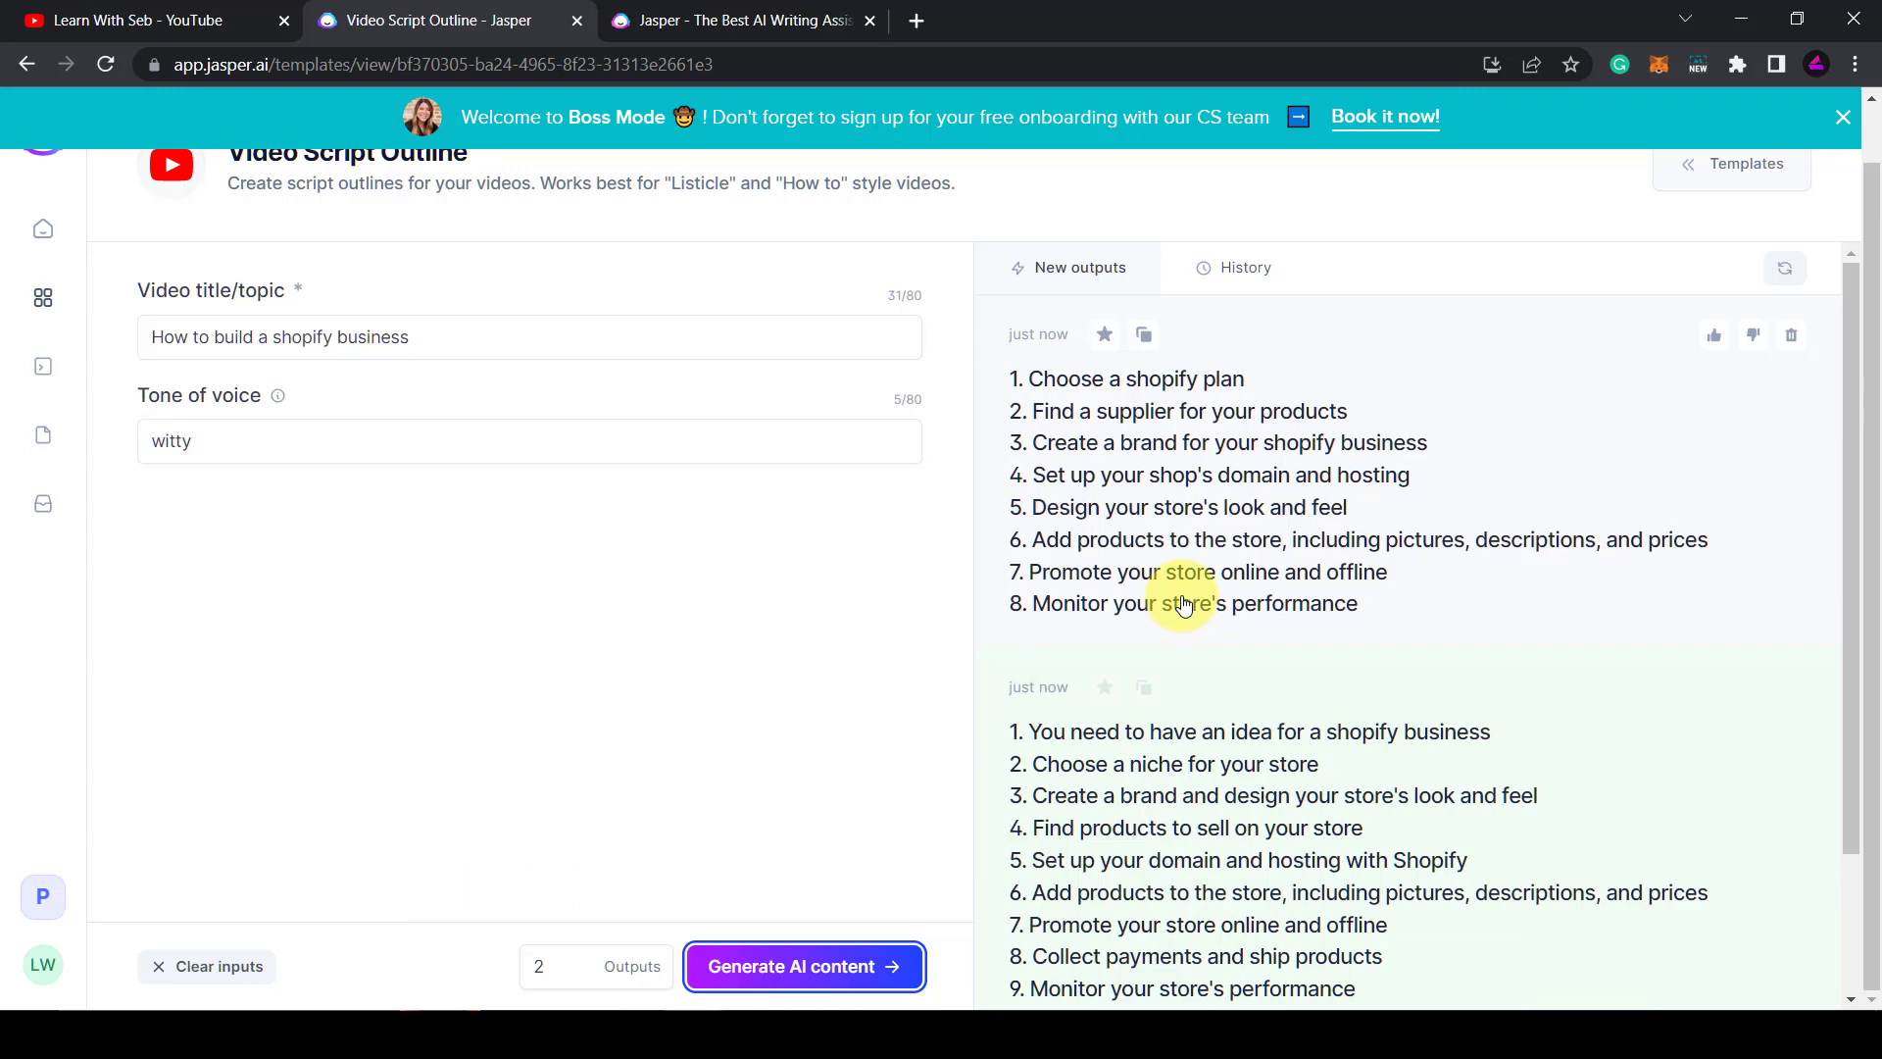
Return to the template library and create a new Boss Mode document, starting from scratch
key(alt+Left)
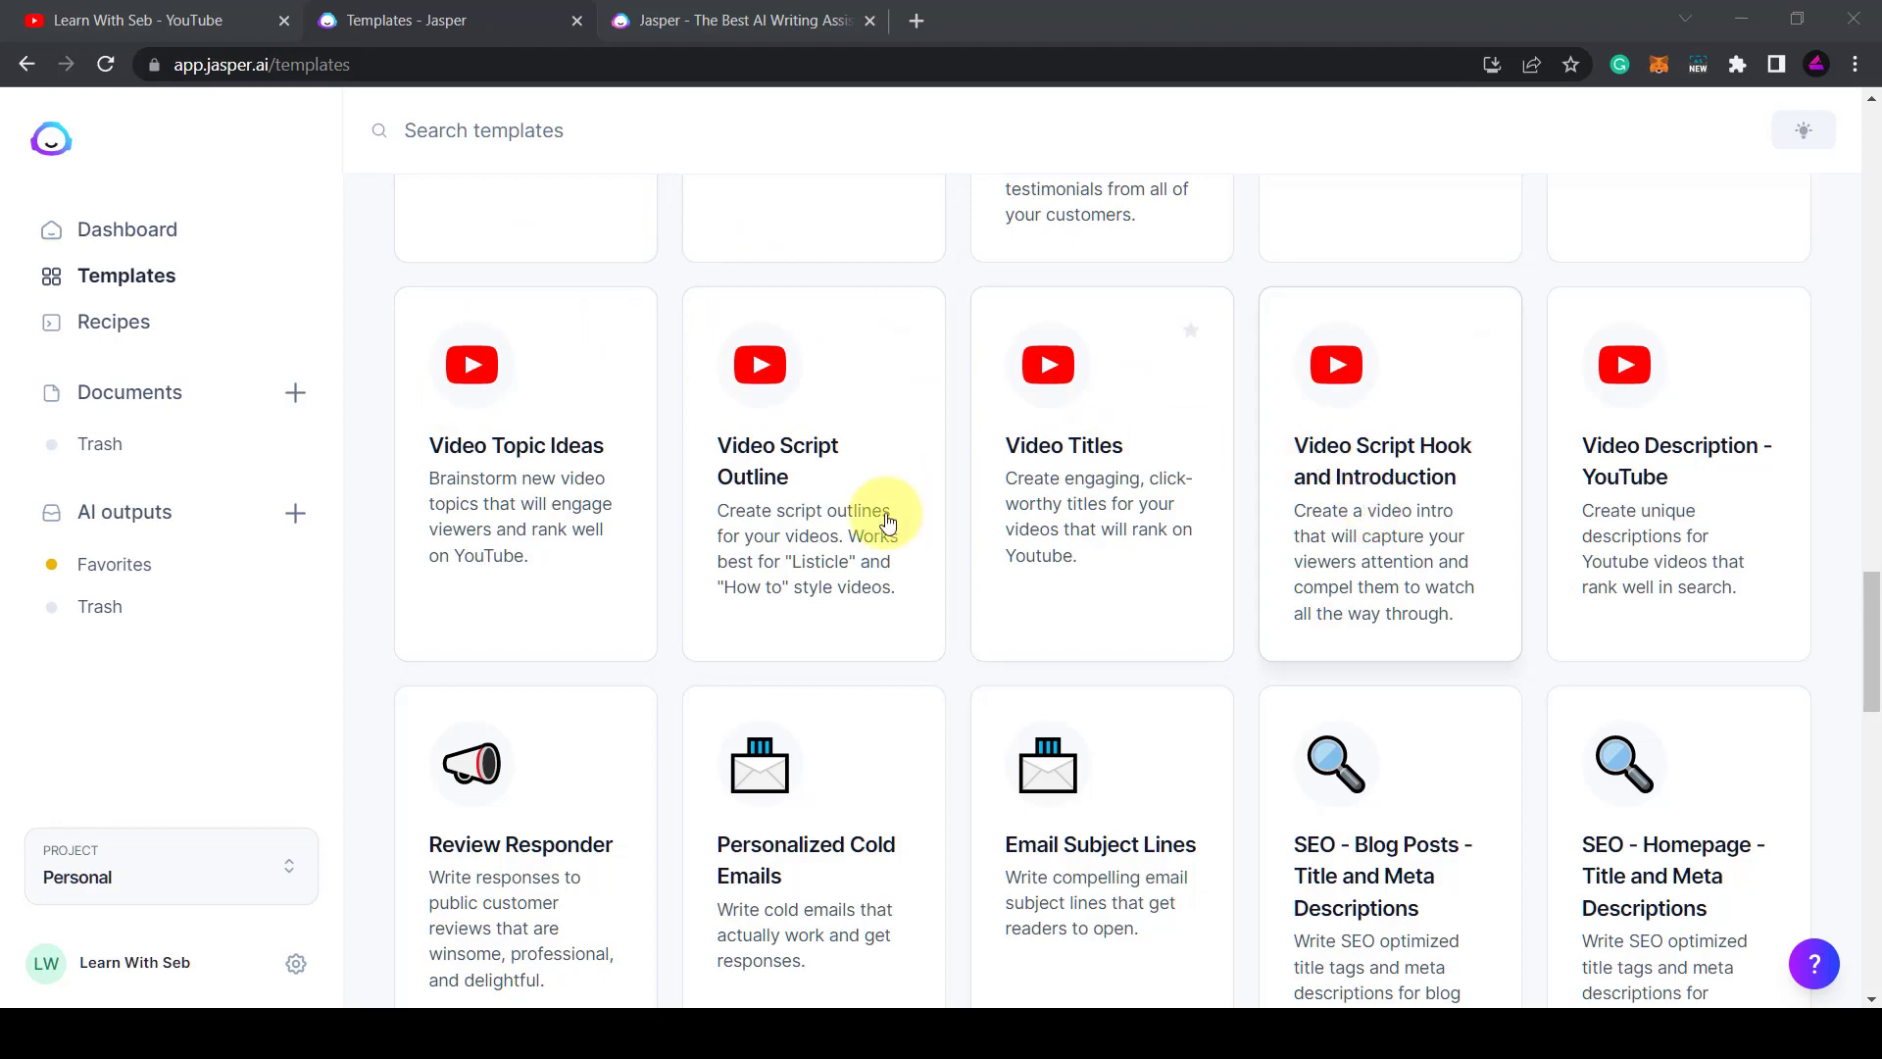
scroll(539, 571, up, 10)
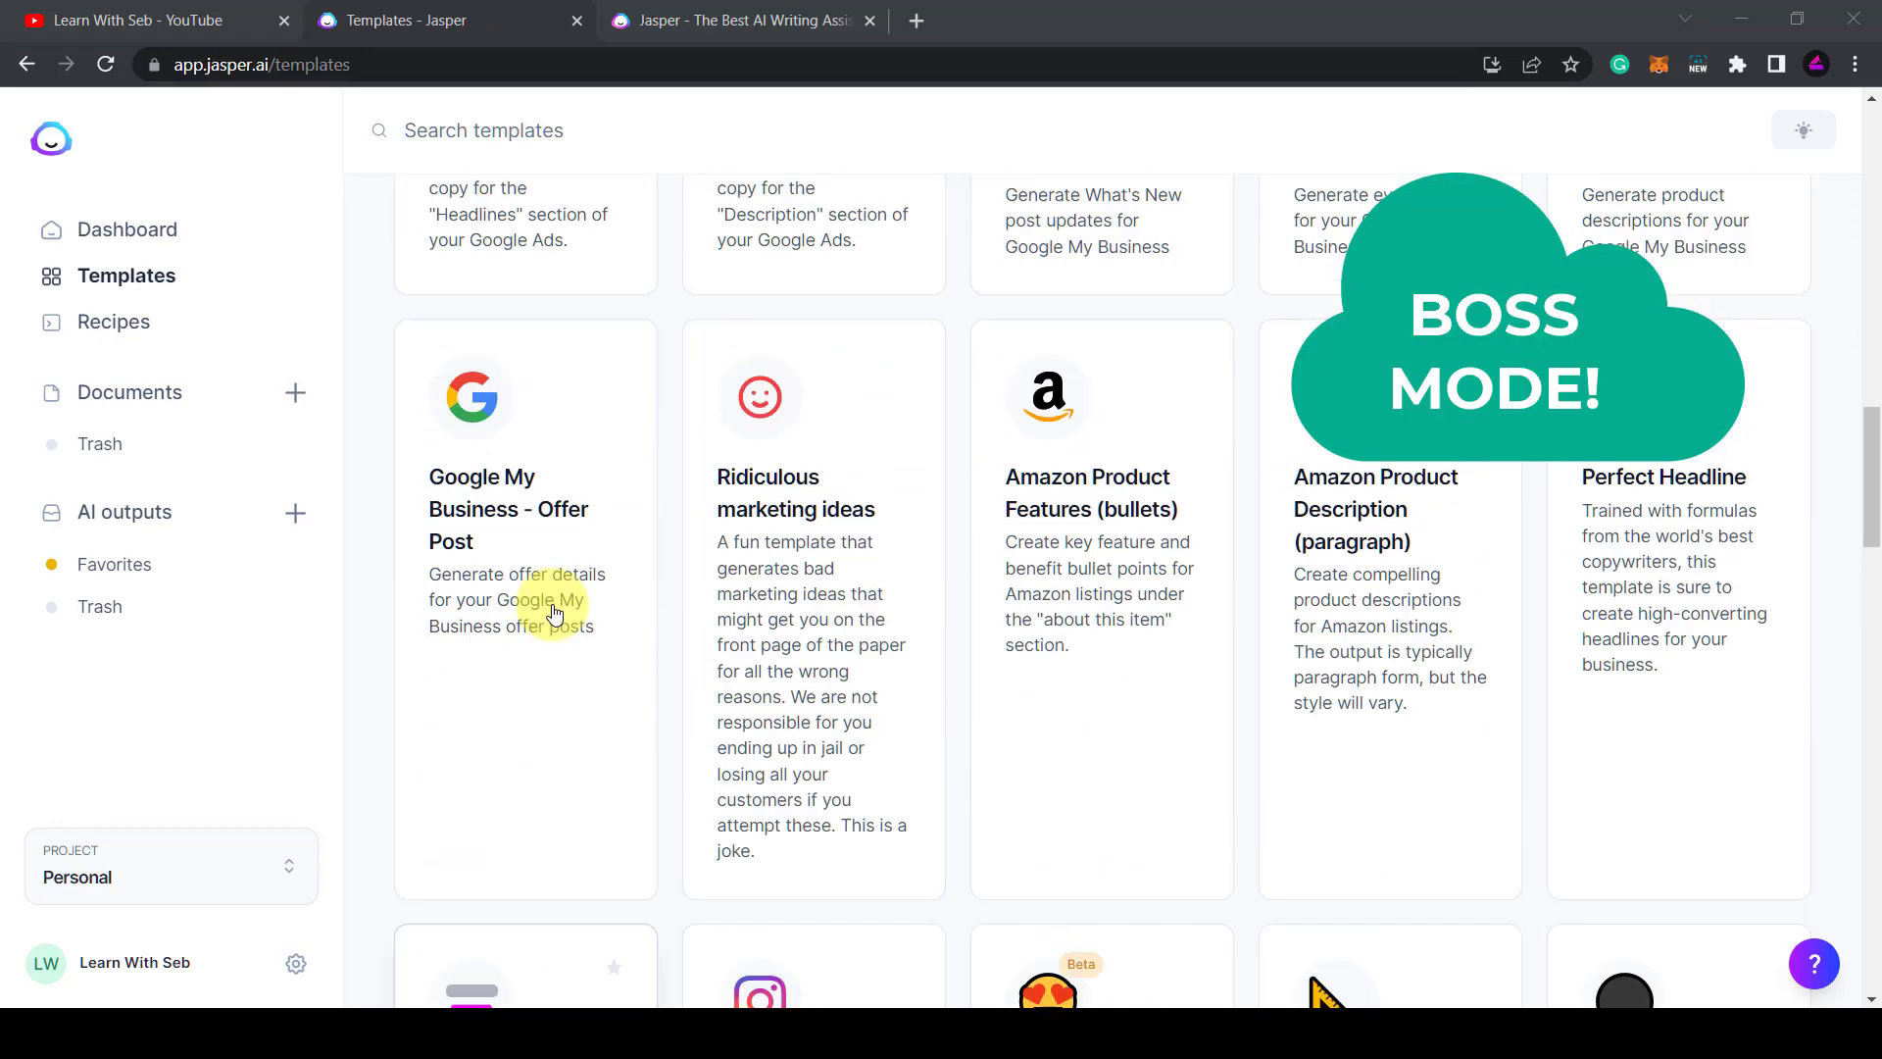
scroll(555, 613, up, 20)
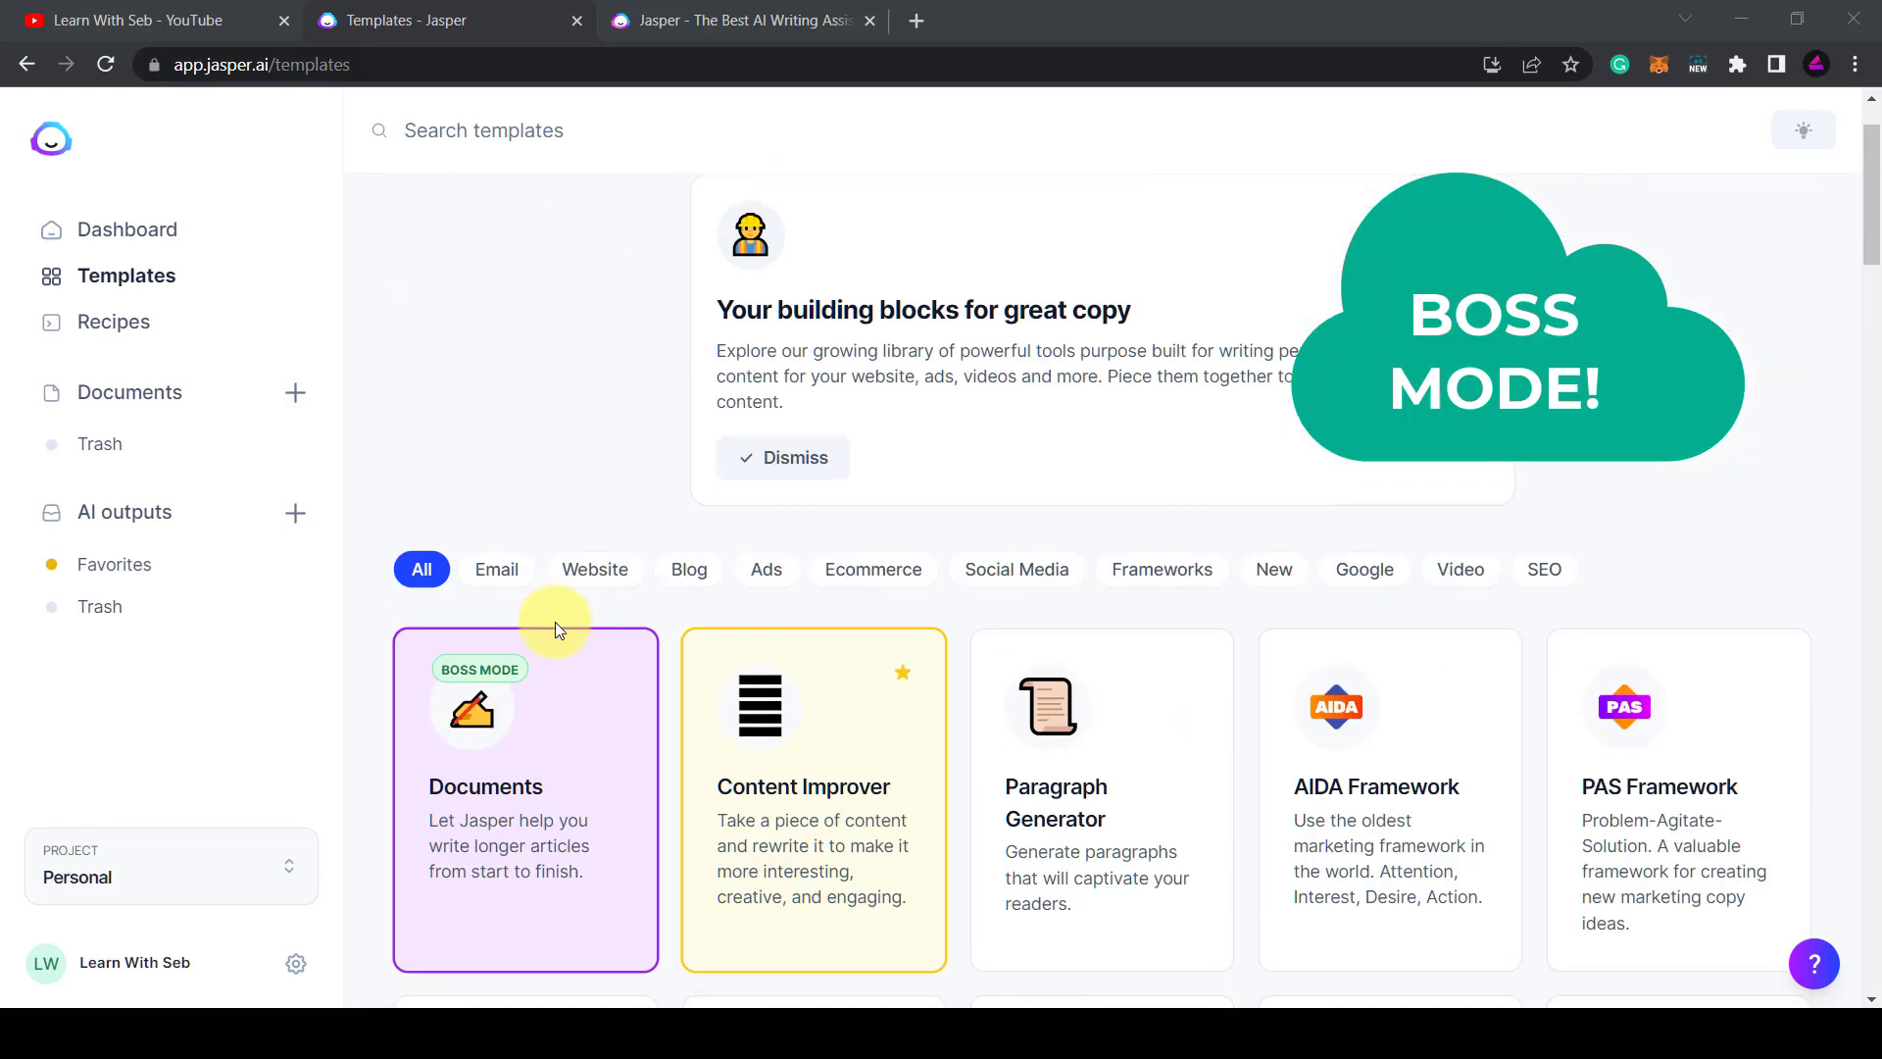
scroll(575, 694, down, 3)
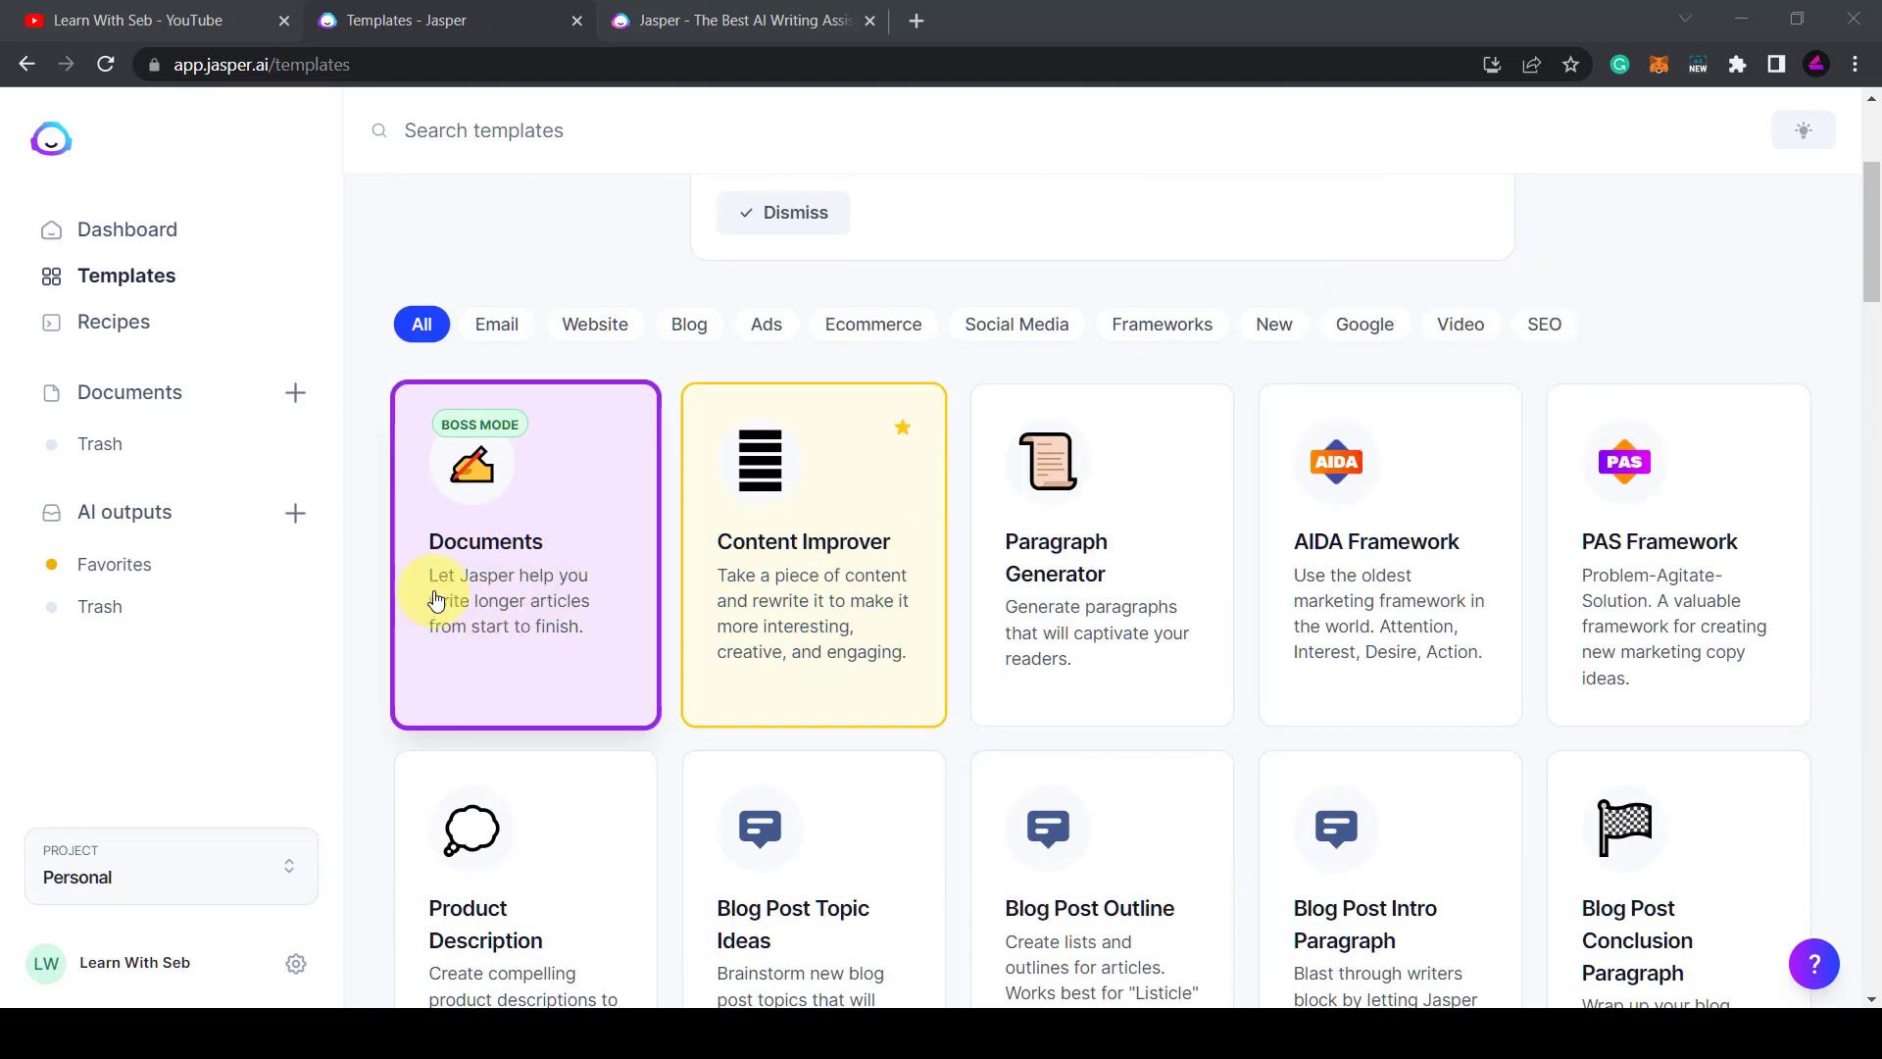
click(503, 614)
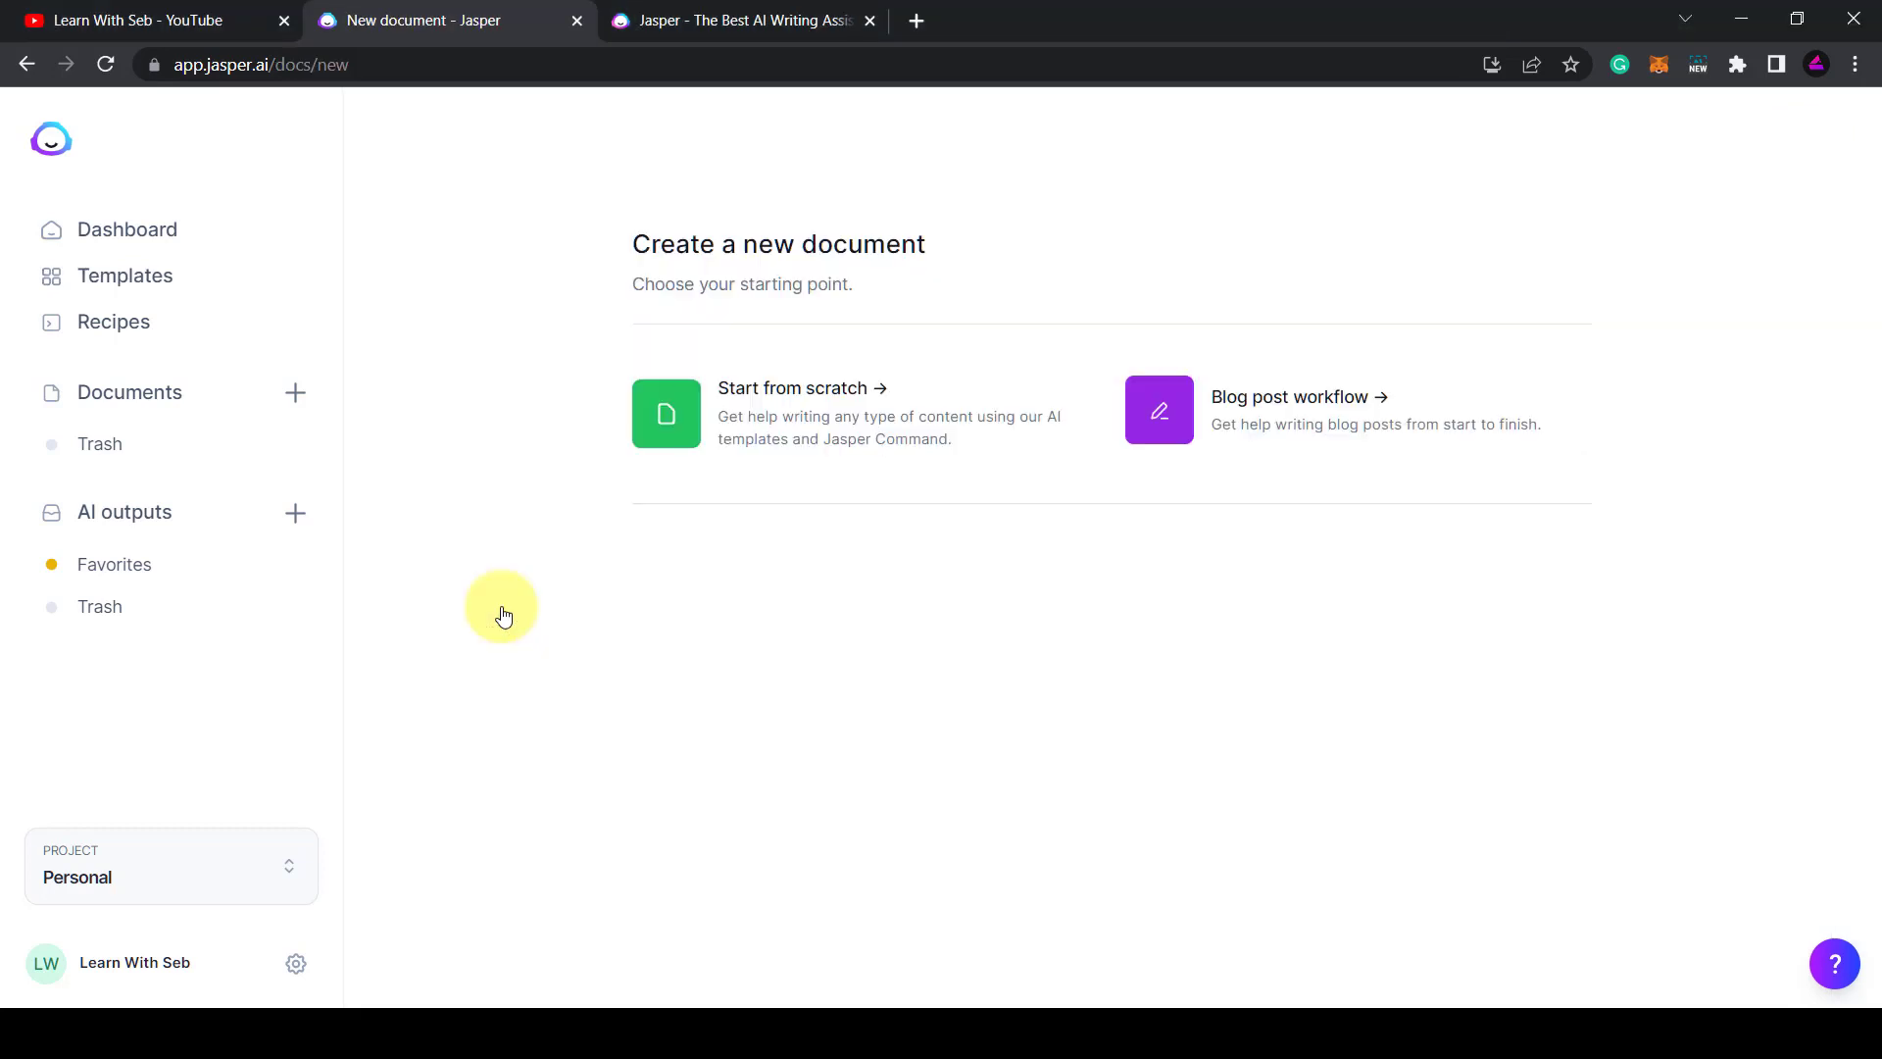
click(740, 434)
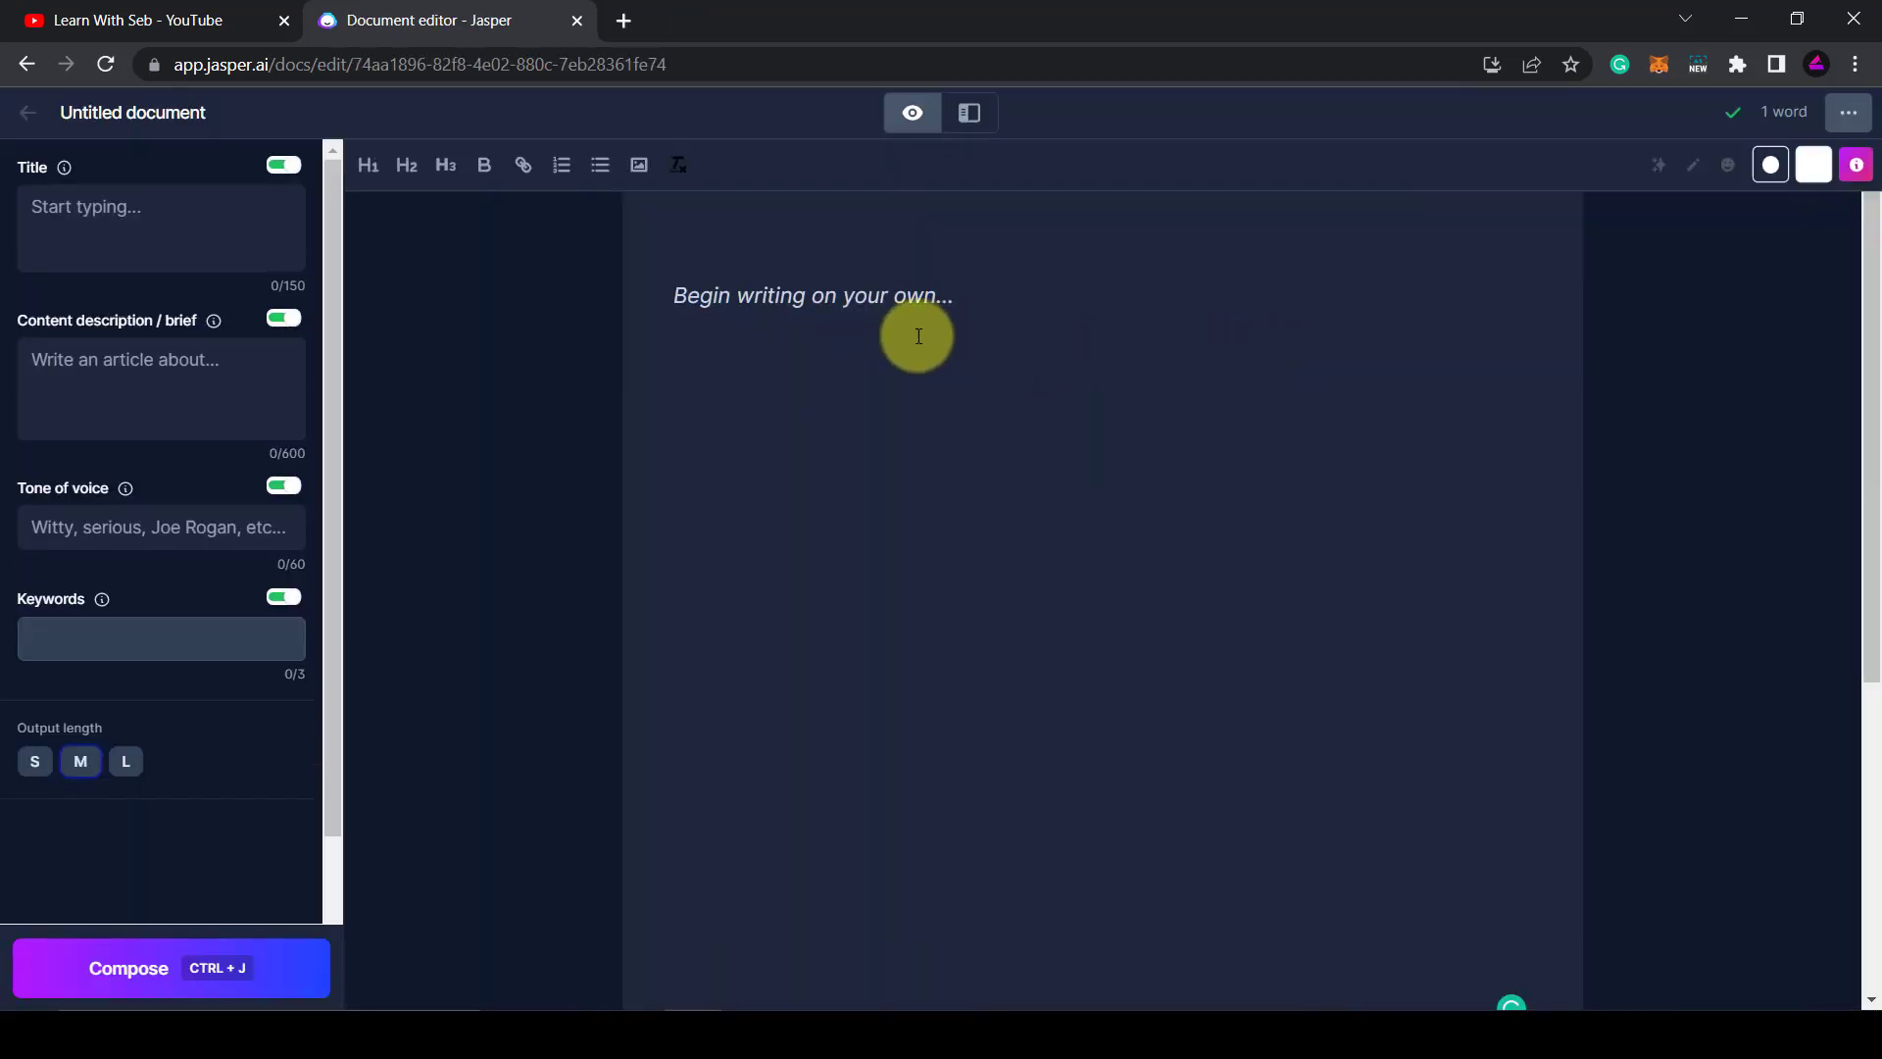
Have Jasper execute "Write a video script hook and introduction about how to start a shopify store" in the document and compose a continuation of the text
click(871, 306)
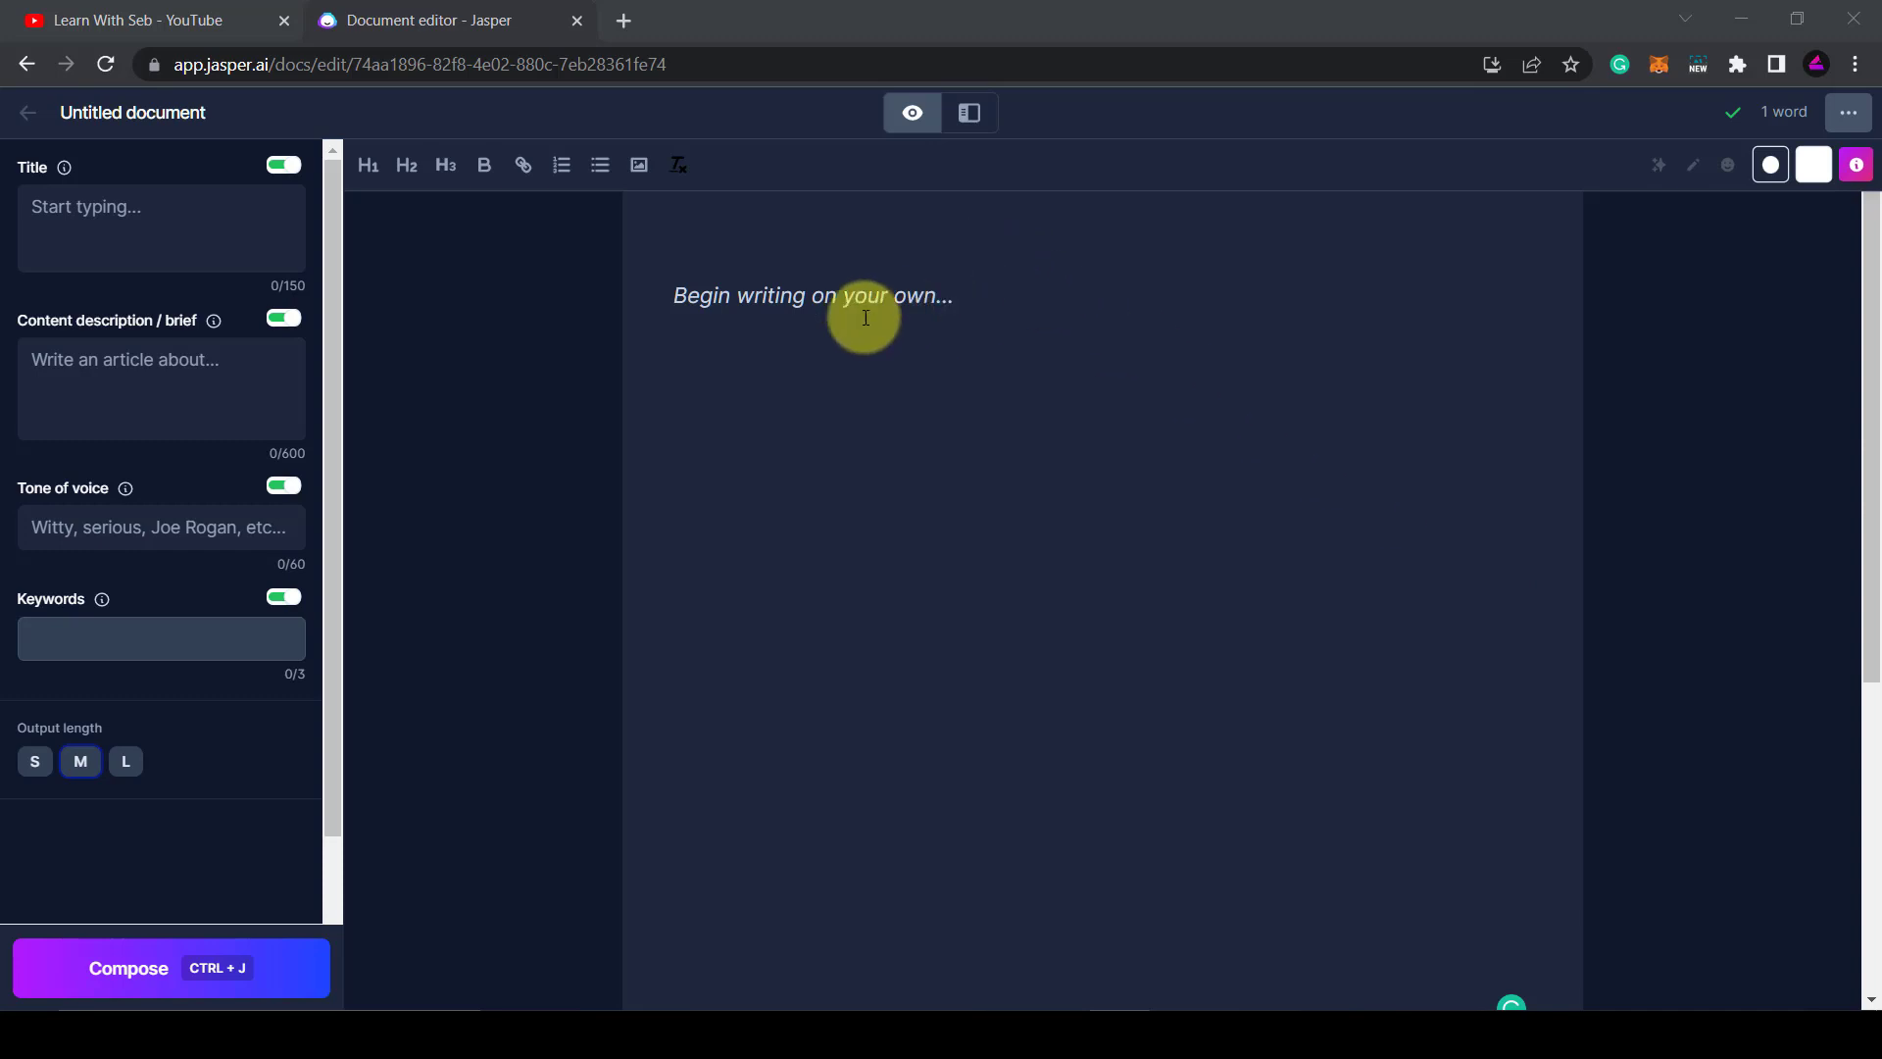
click(752, 399)
text(Write a video s)
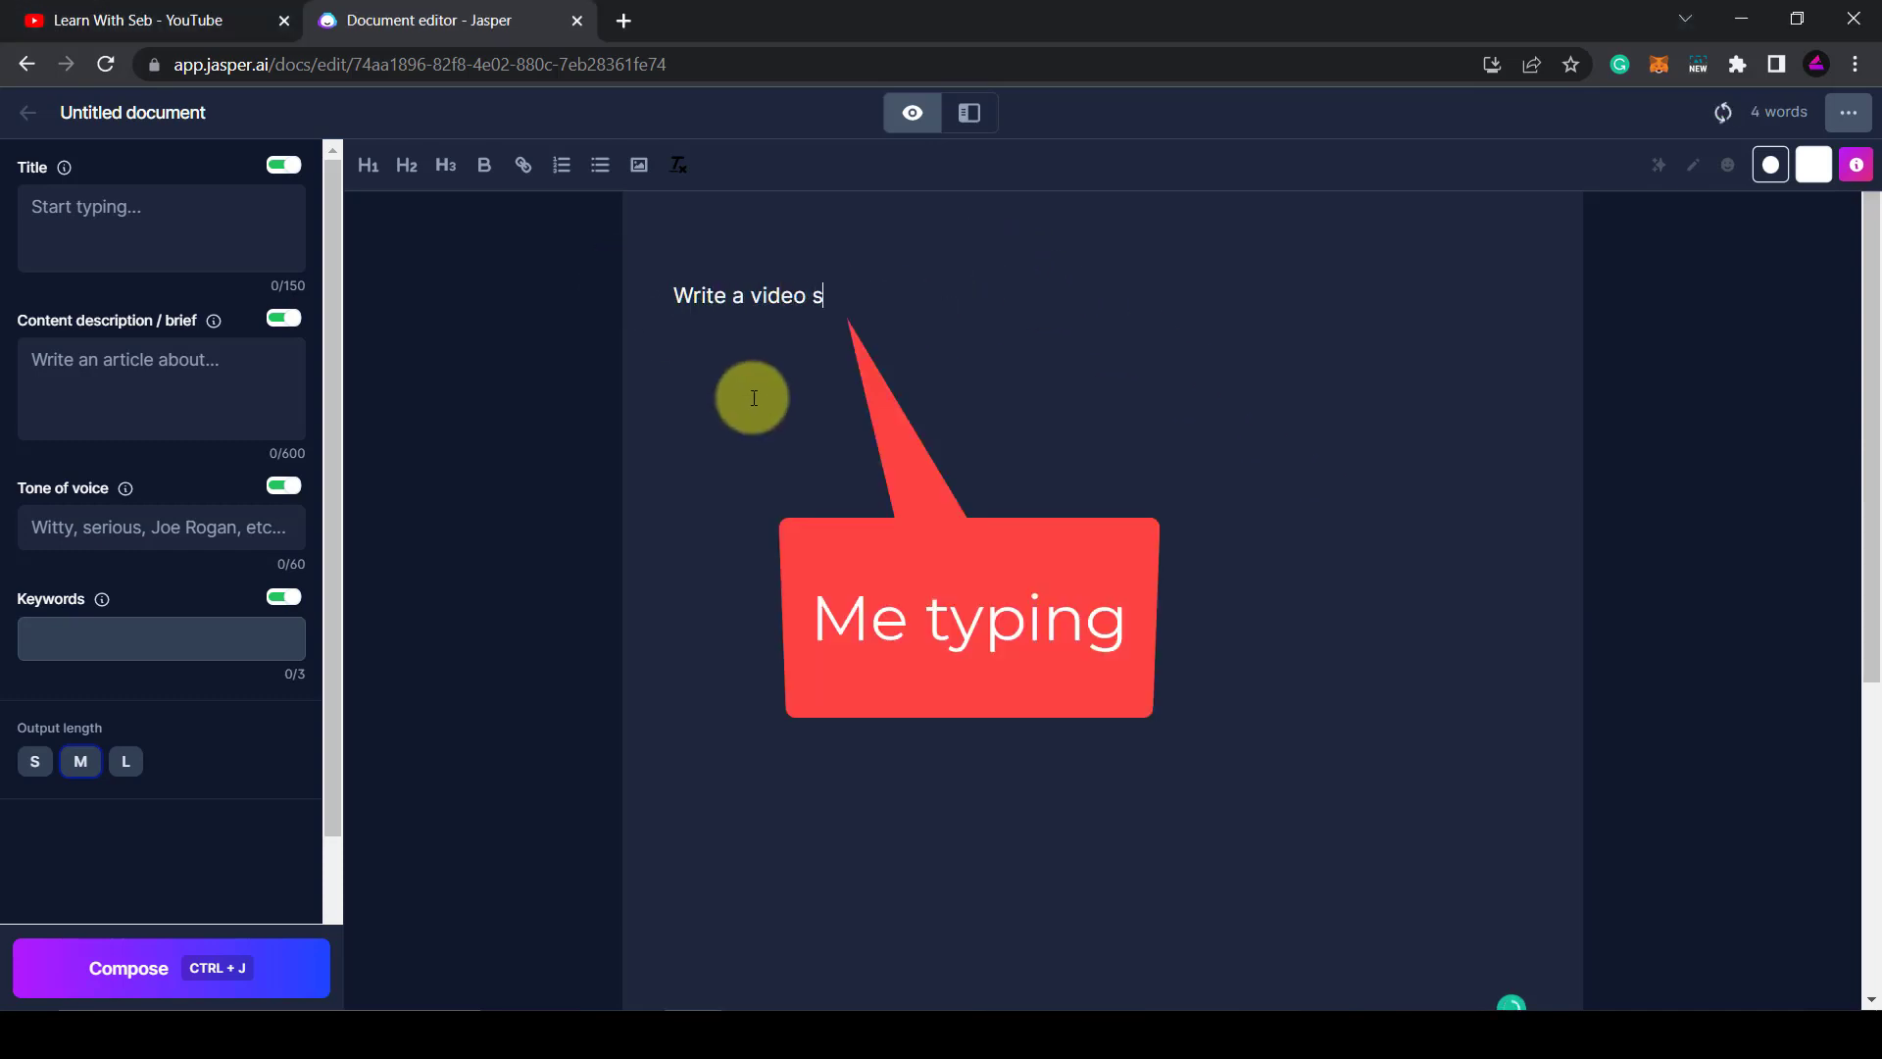
text(cript hook and introduction about how t)
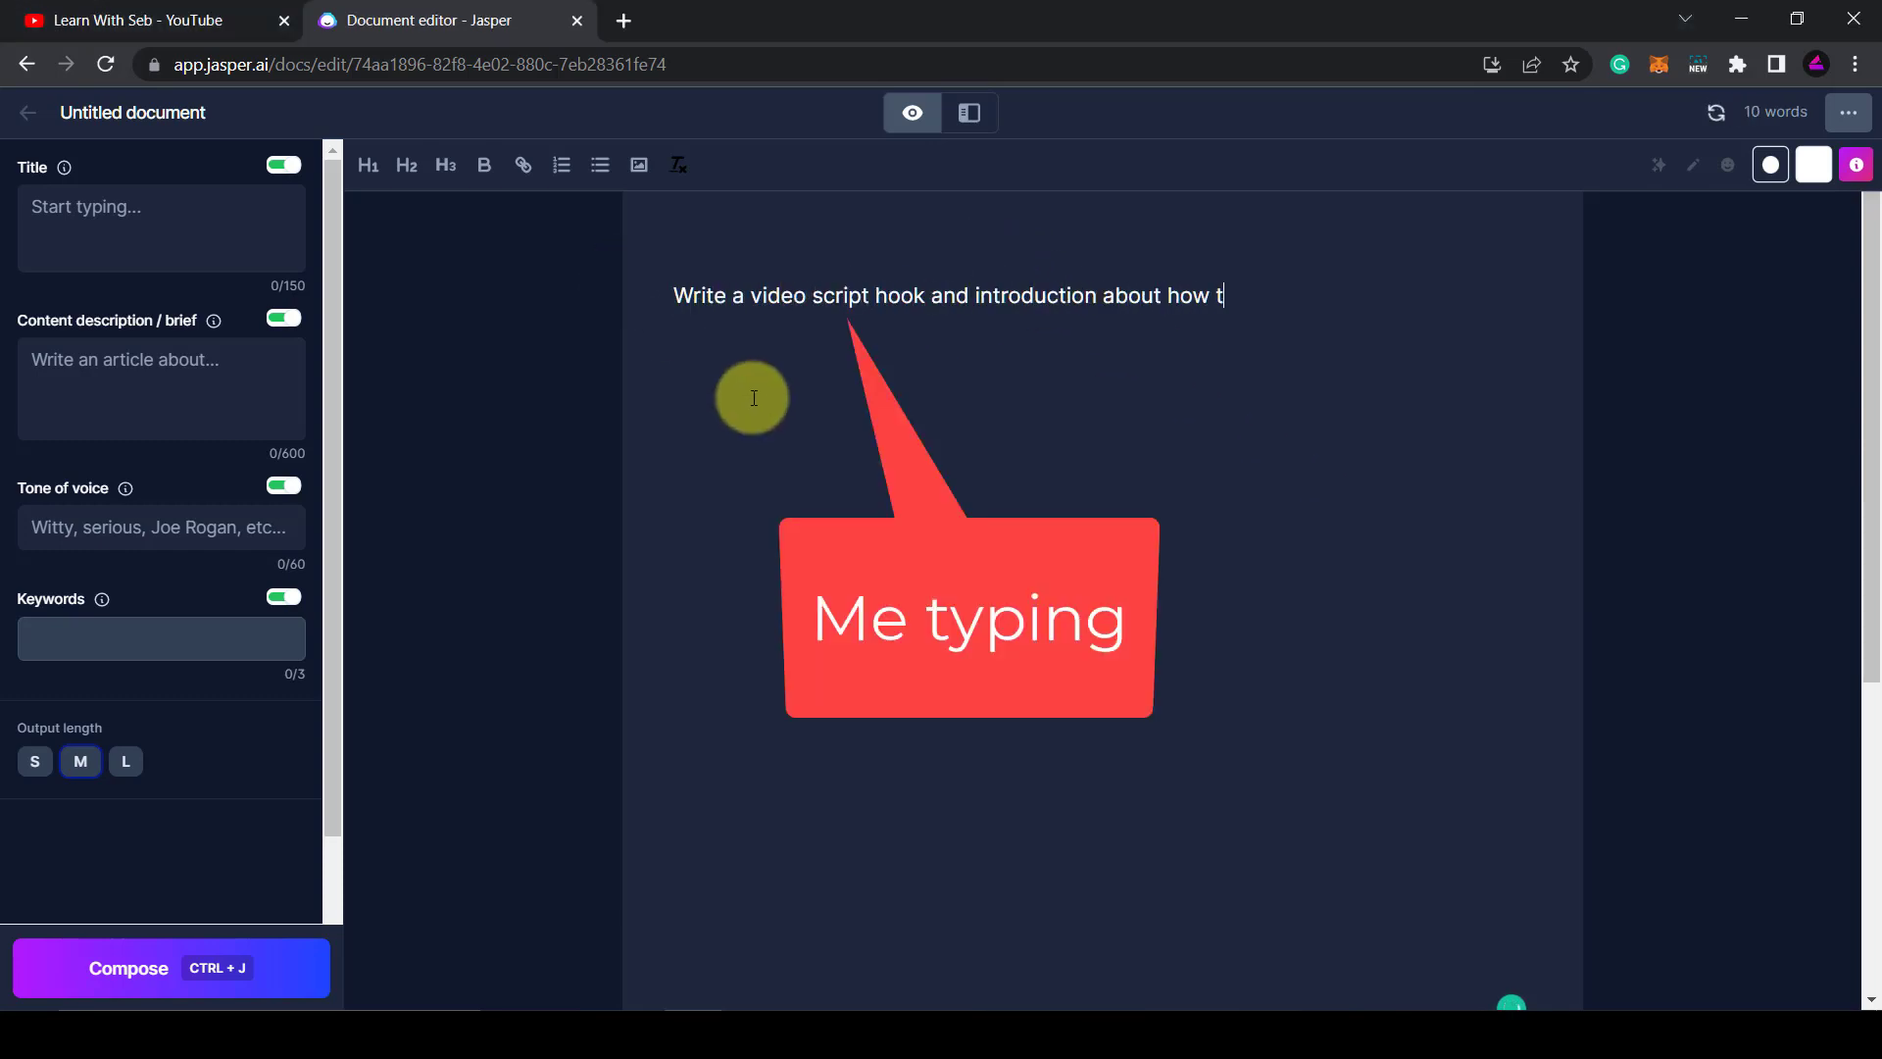
text(o start a shopify store)
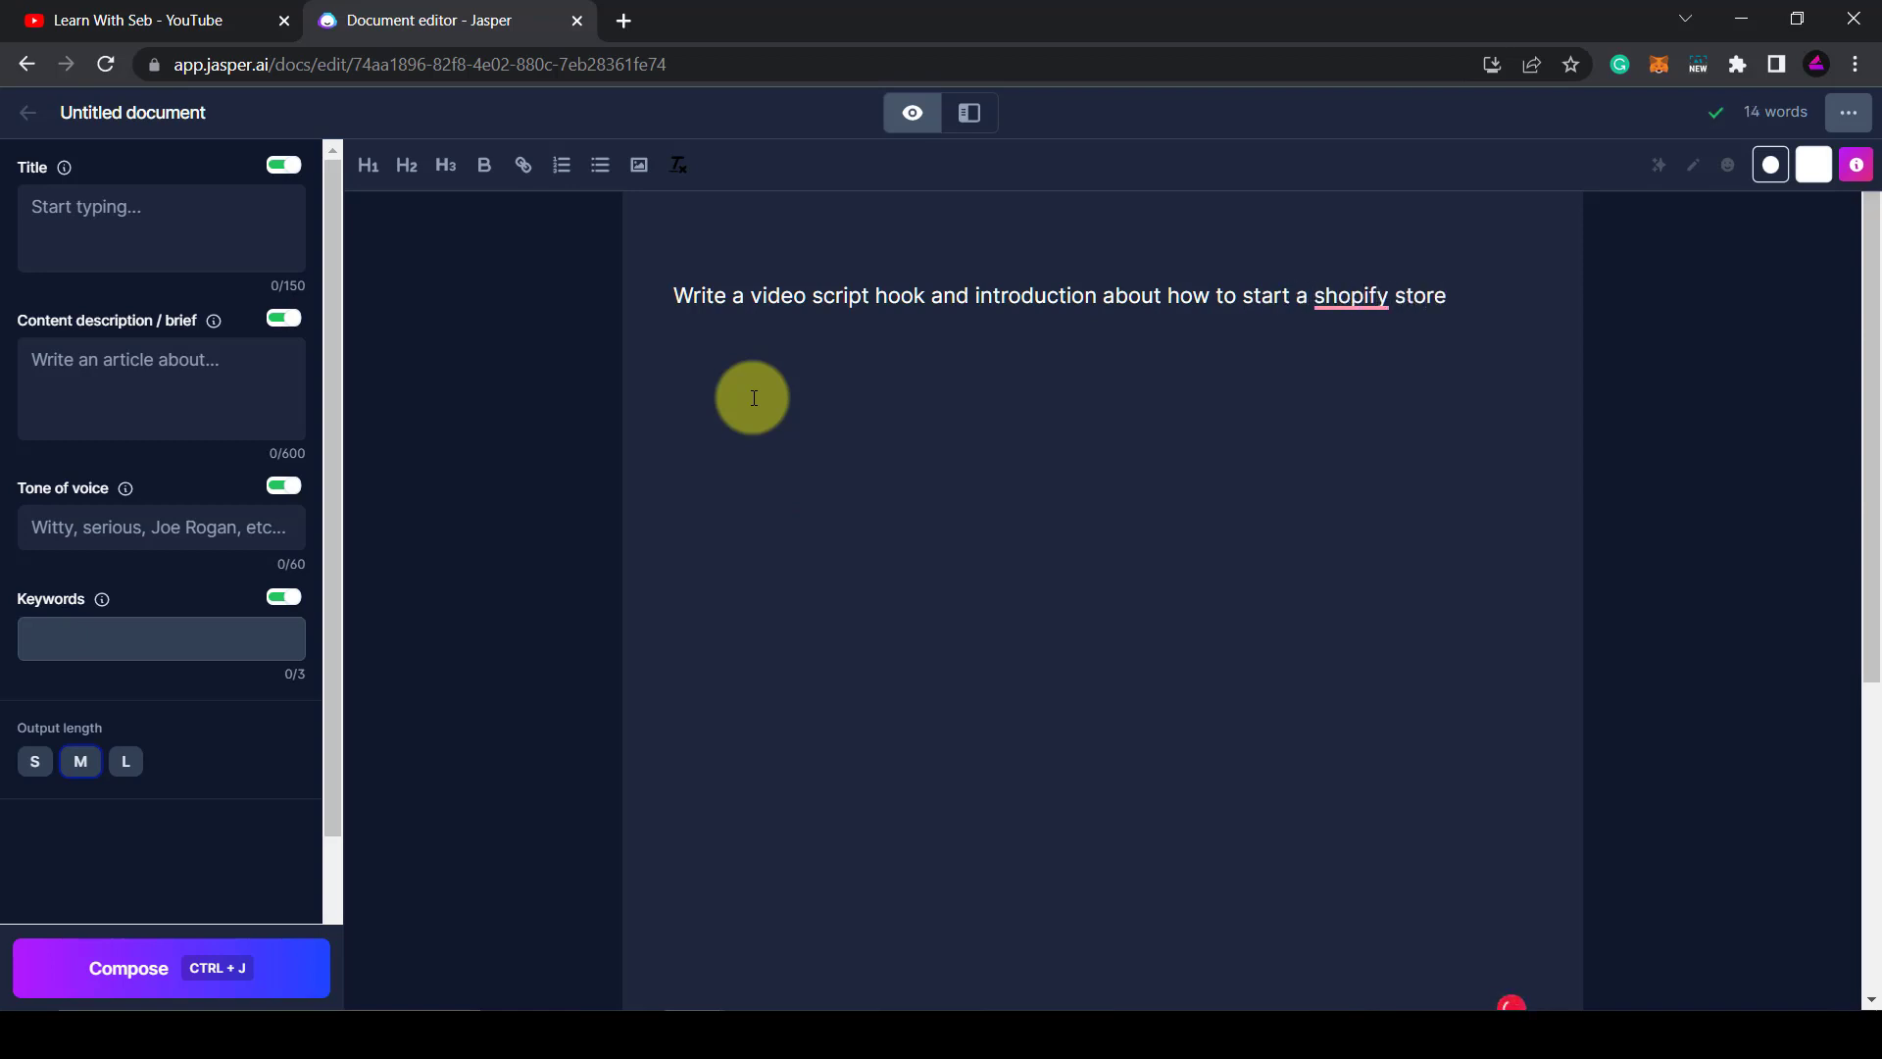
key(ctrl+Return)
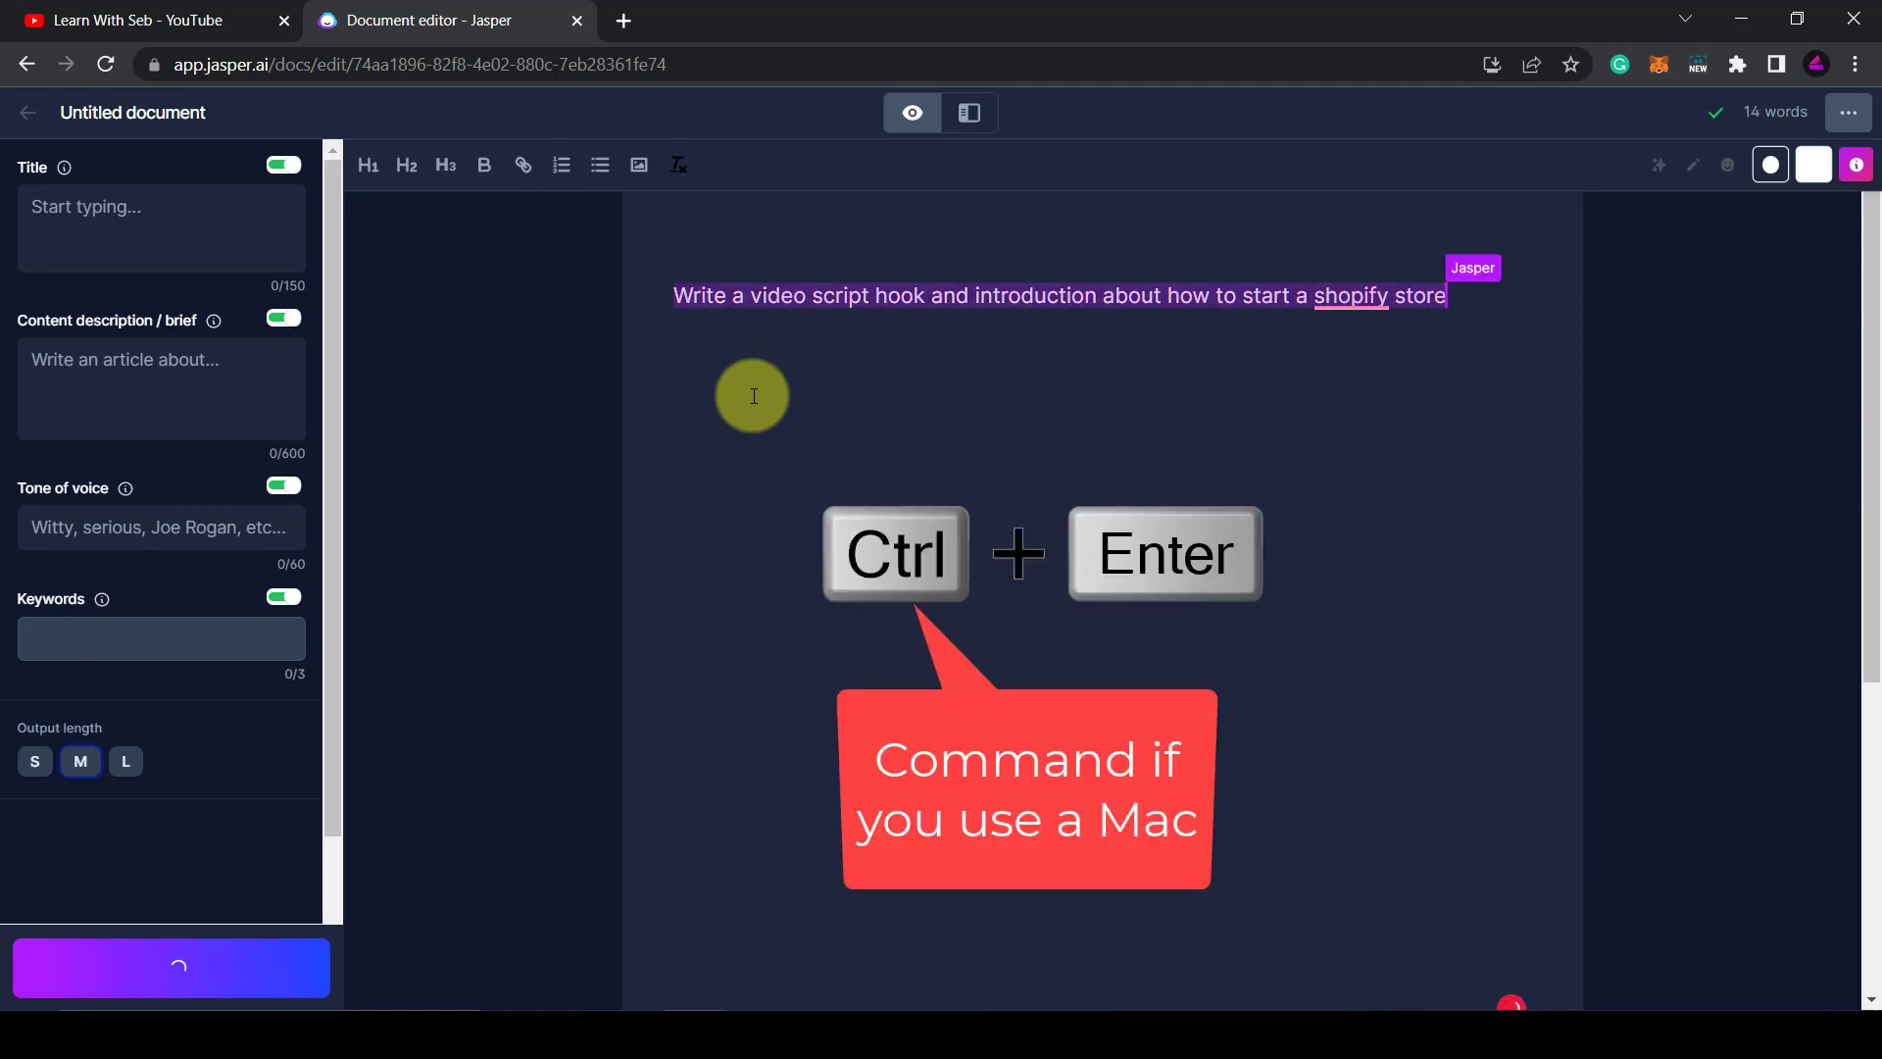
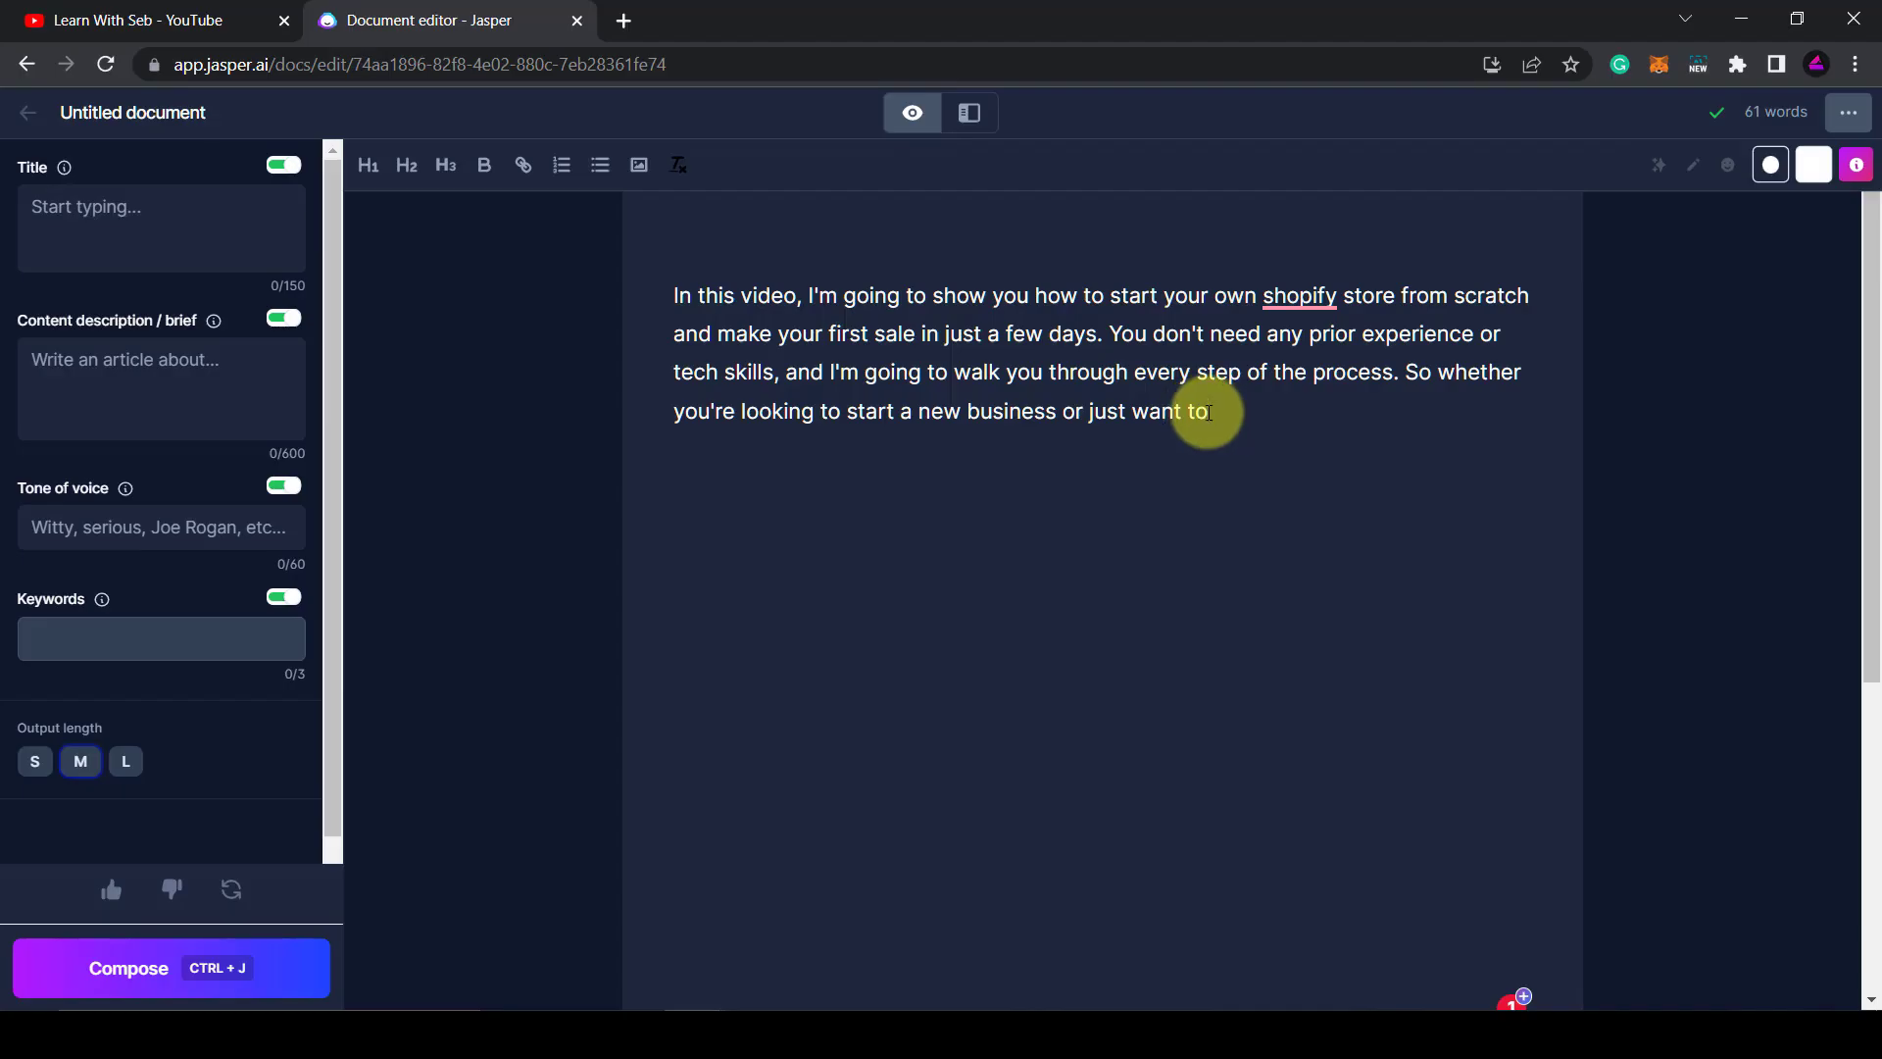
click(265, 984)
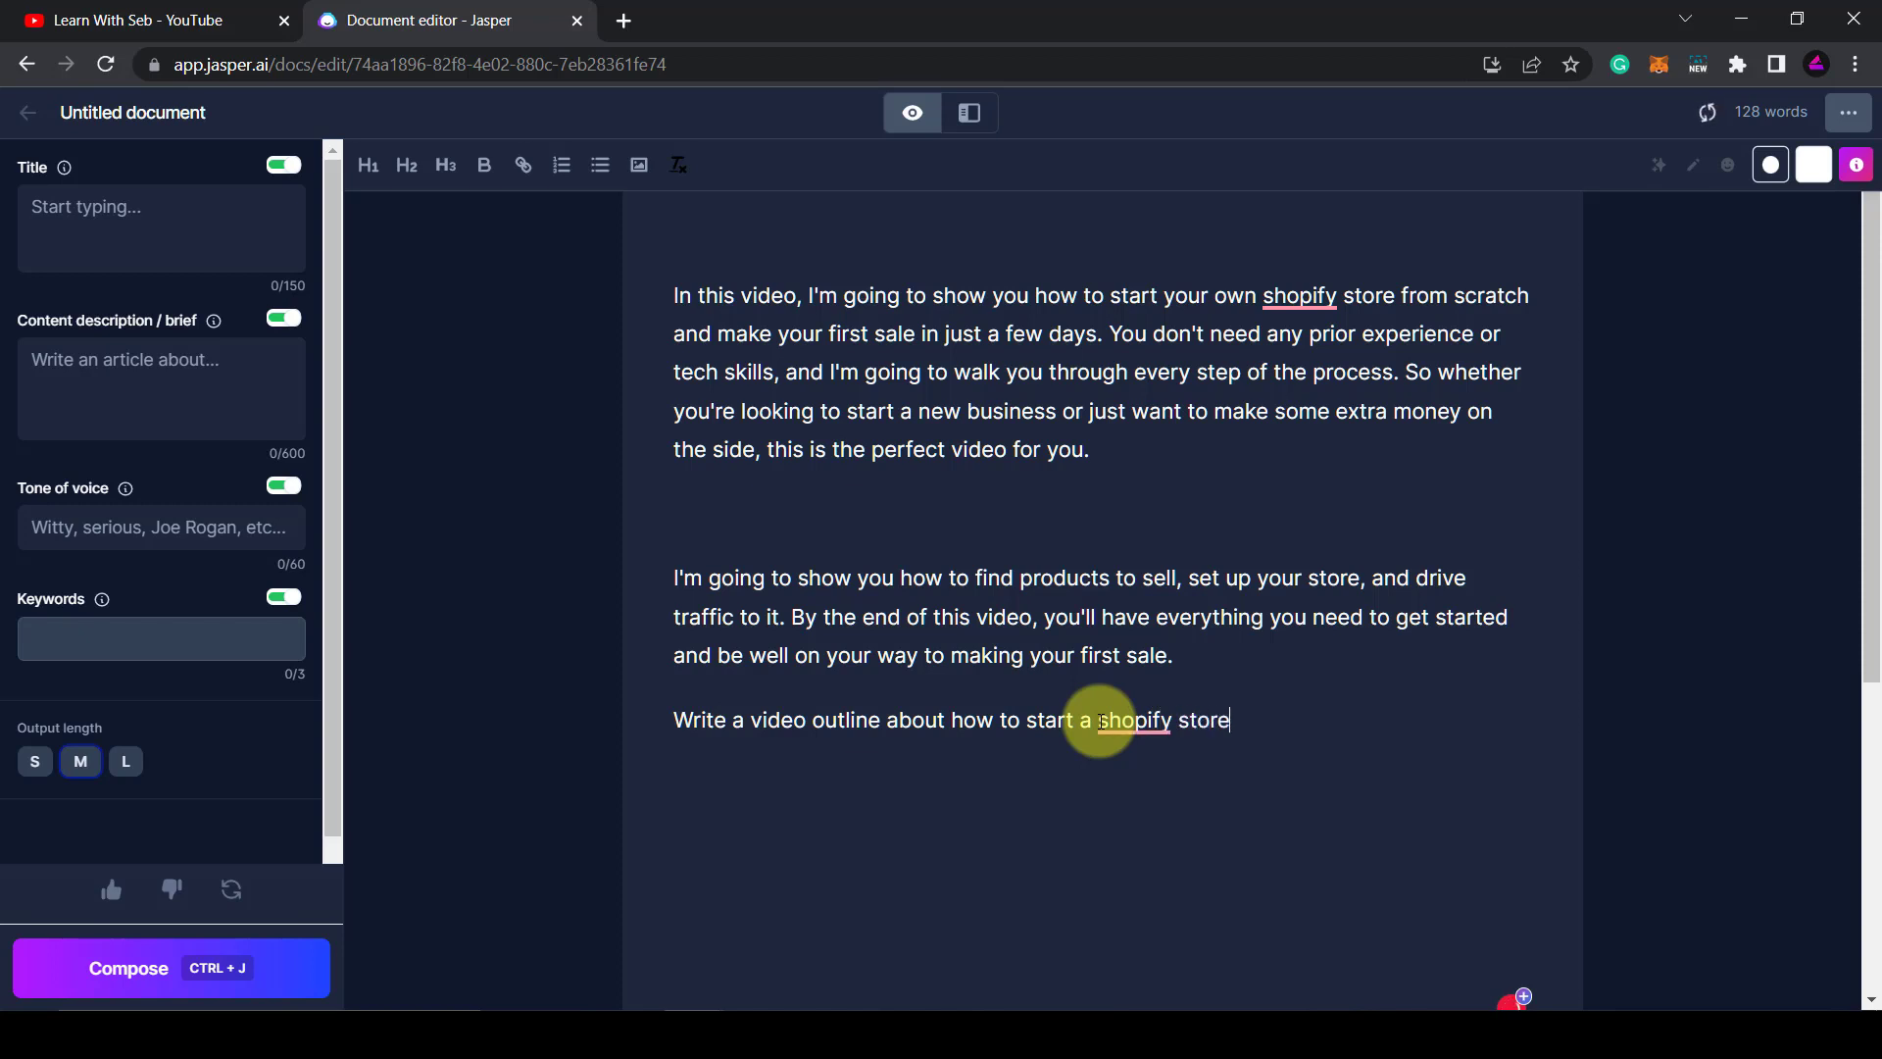
Generate an outline below the introduction with the command "Write a video outline about how to start a shopify store" and review it
key(ctrl+Return)
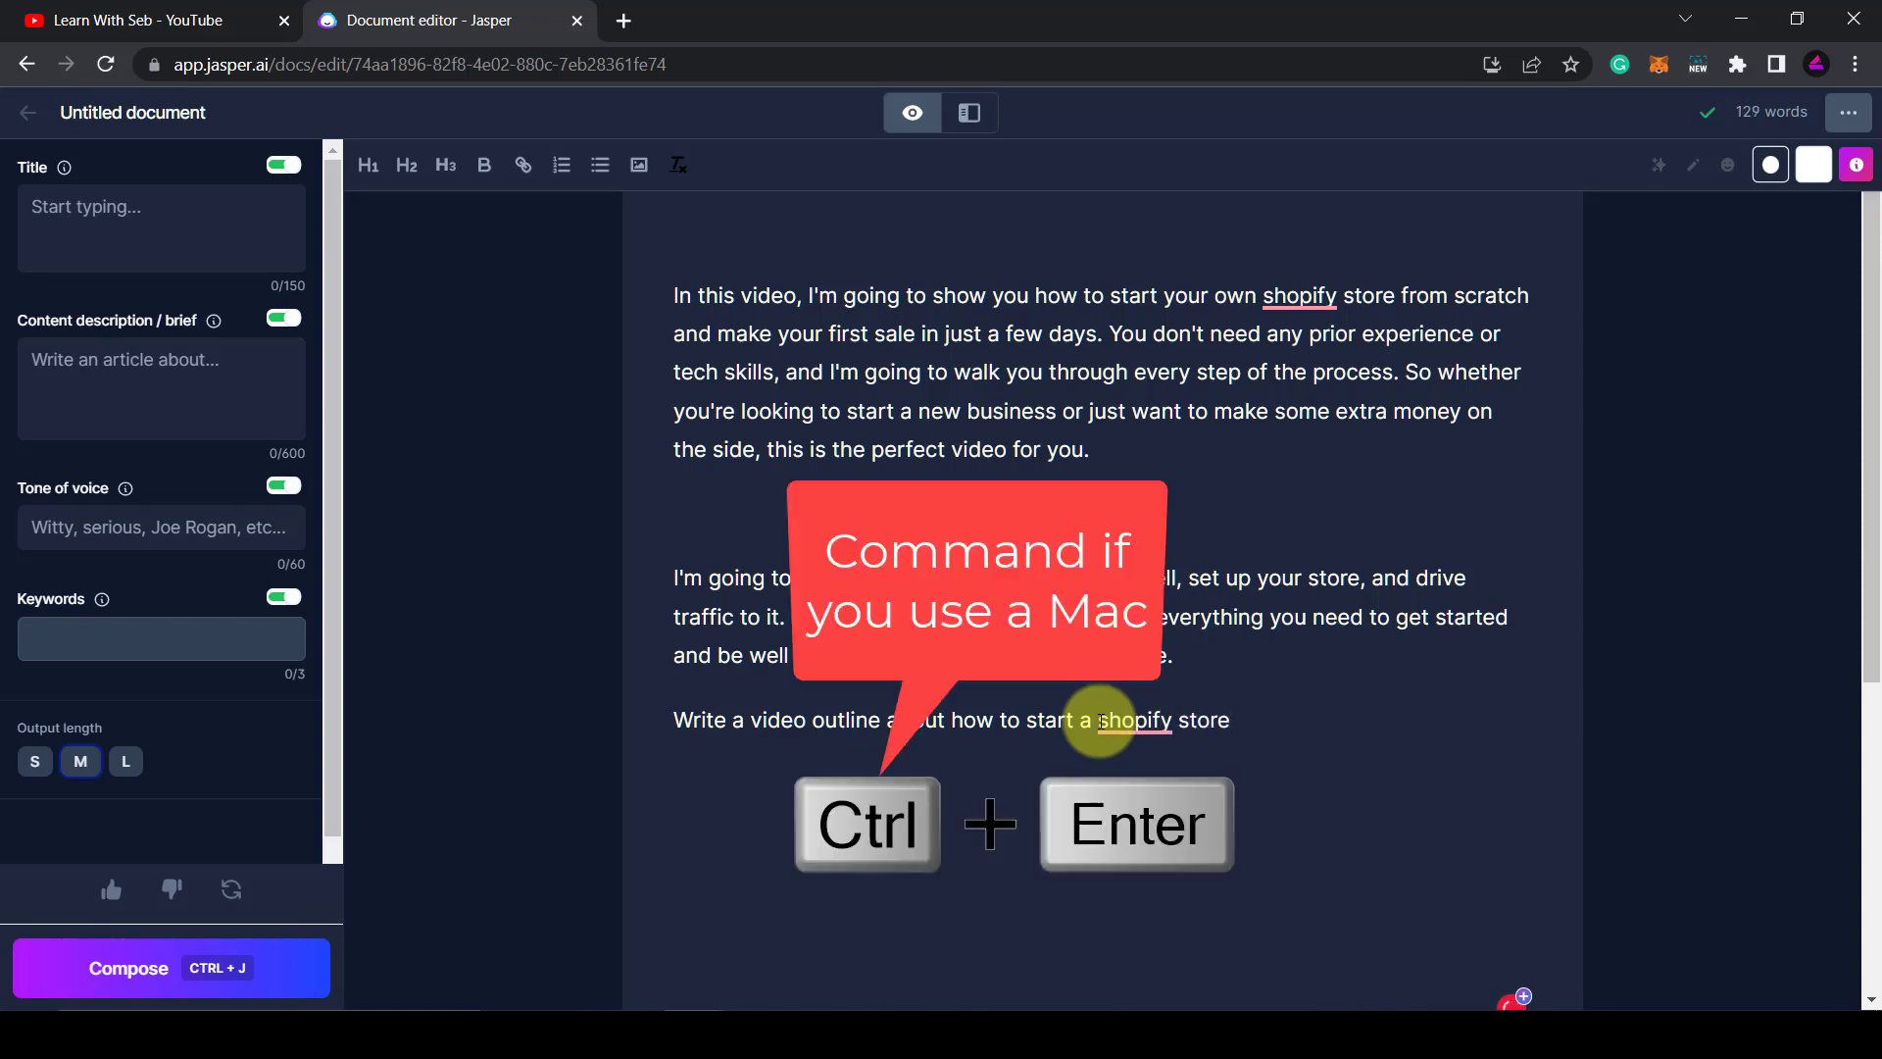
key(ctrl+Return)
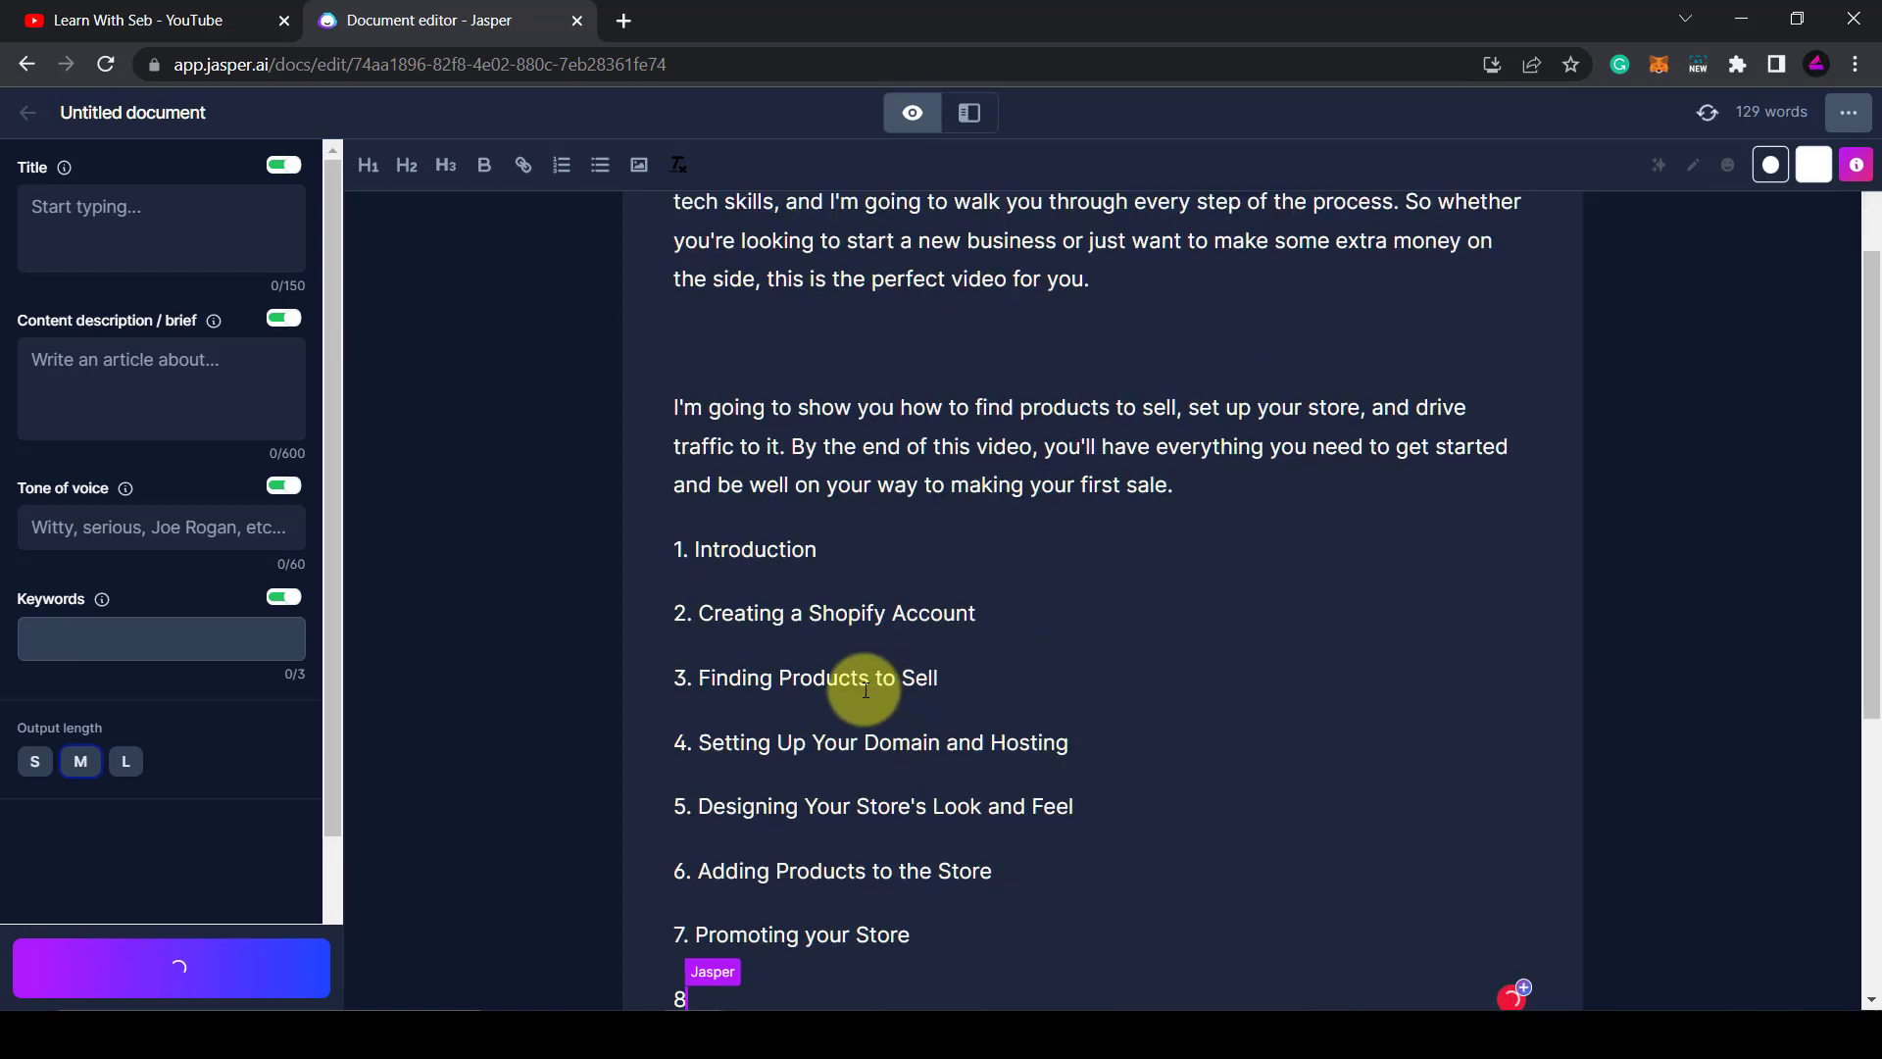
scroll(801, 660, down, 2)
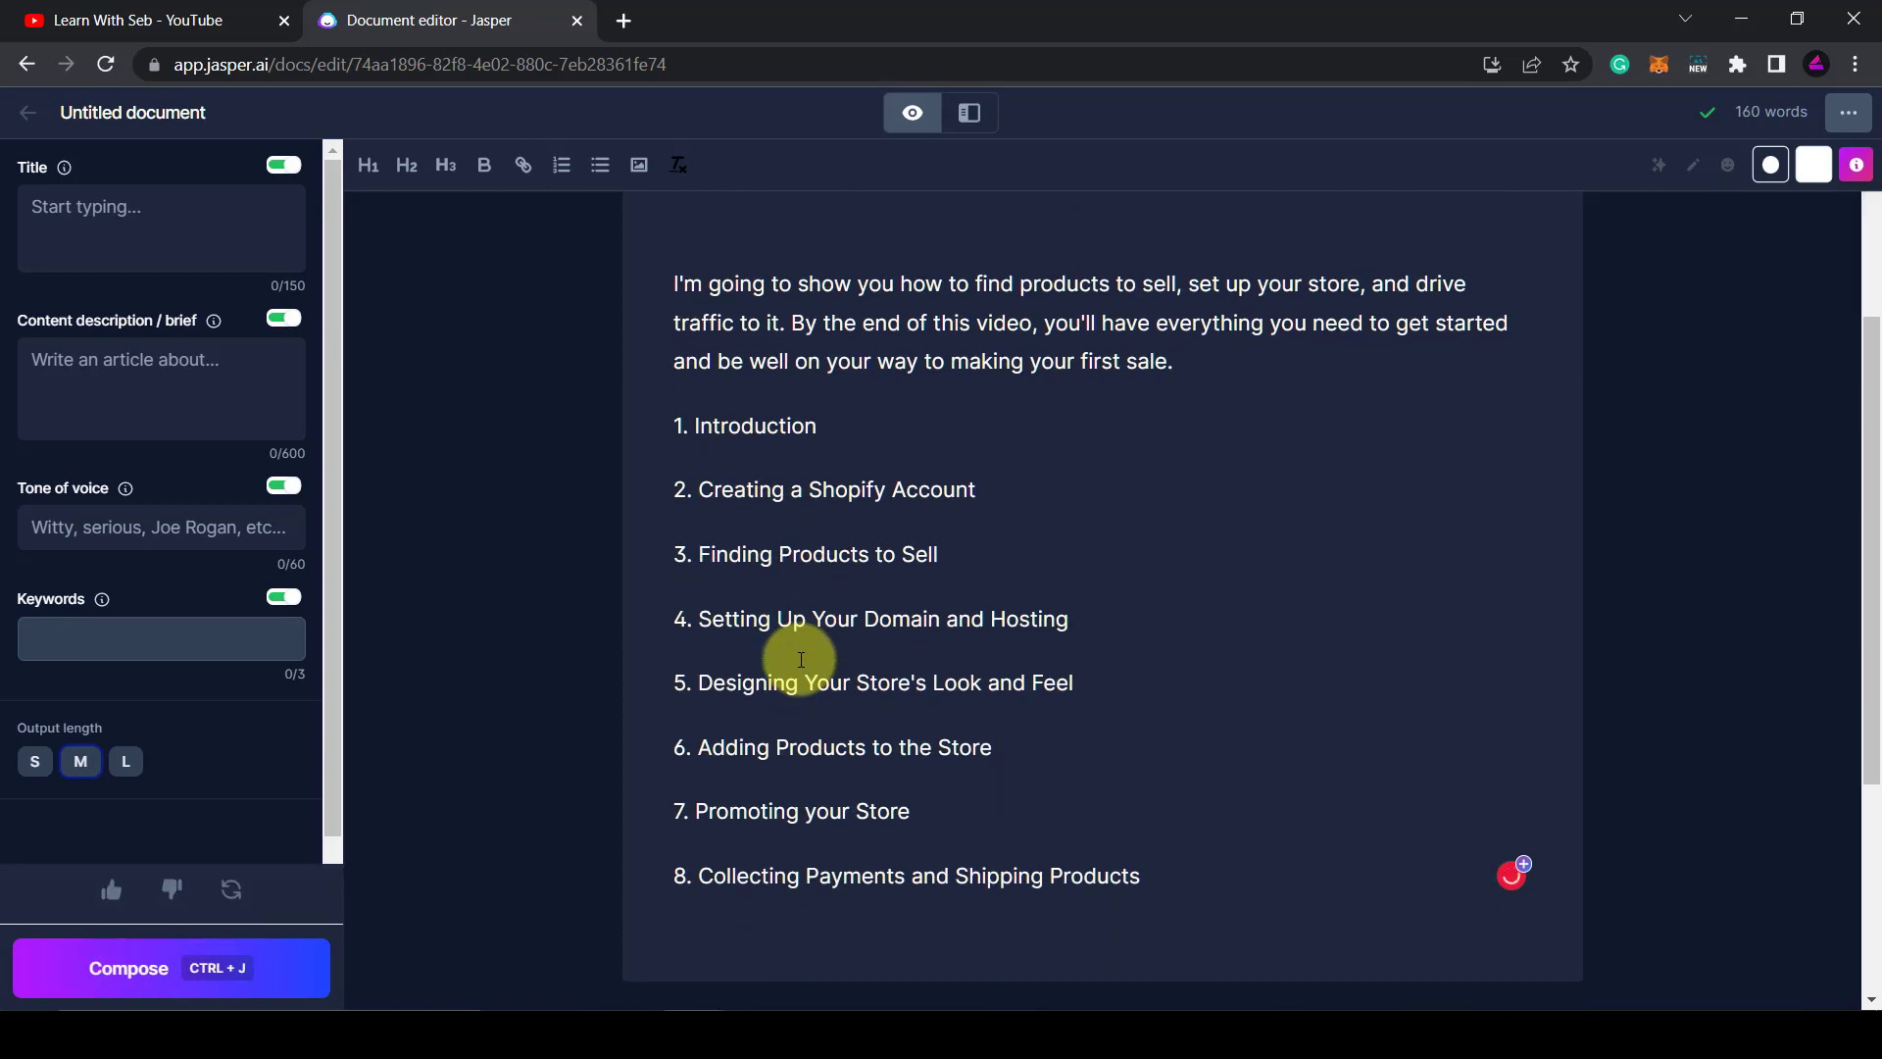
scroll(715, 840, down, 3)
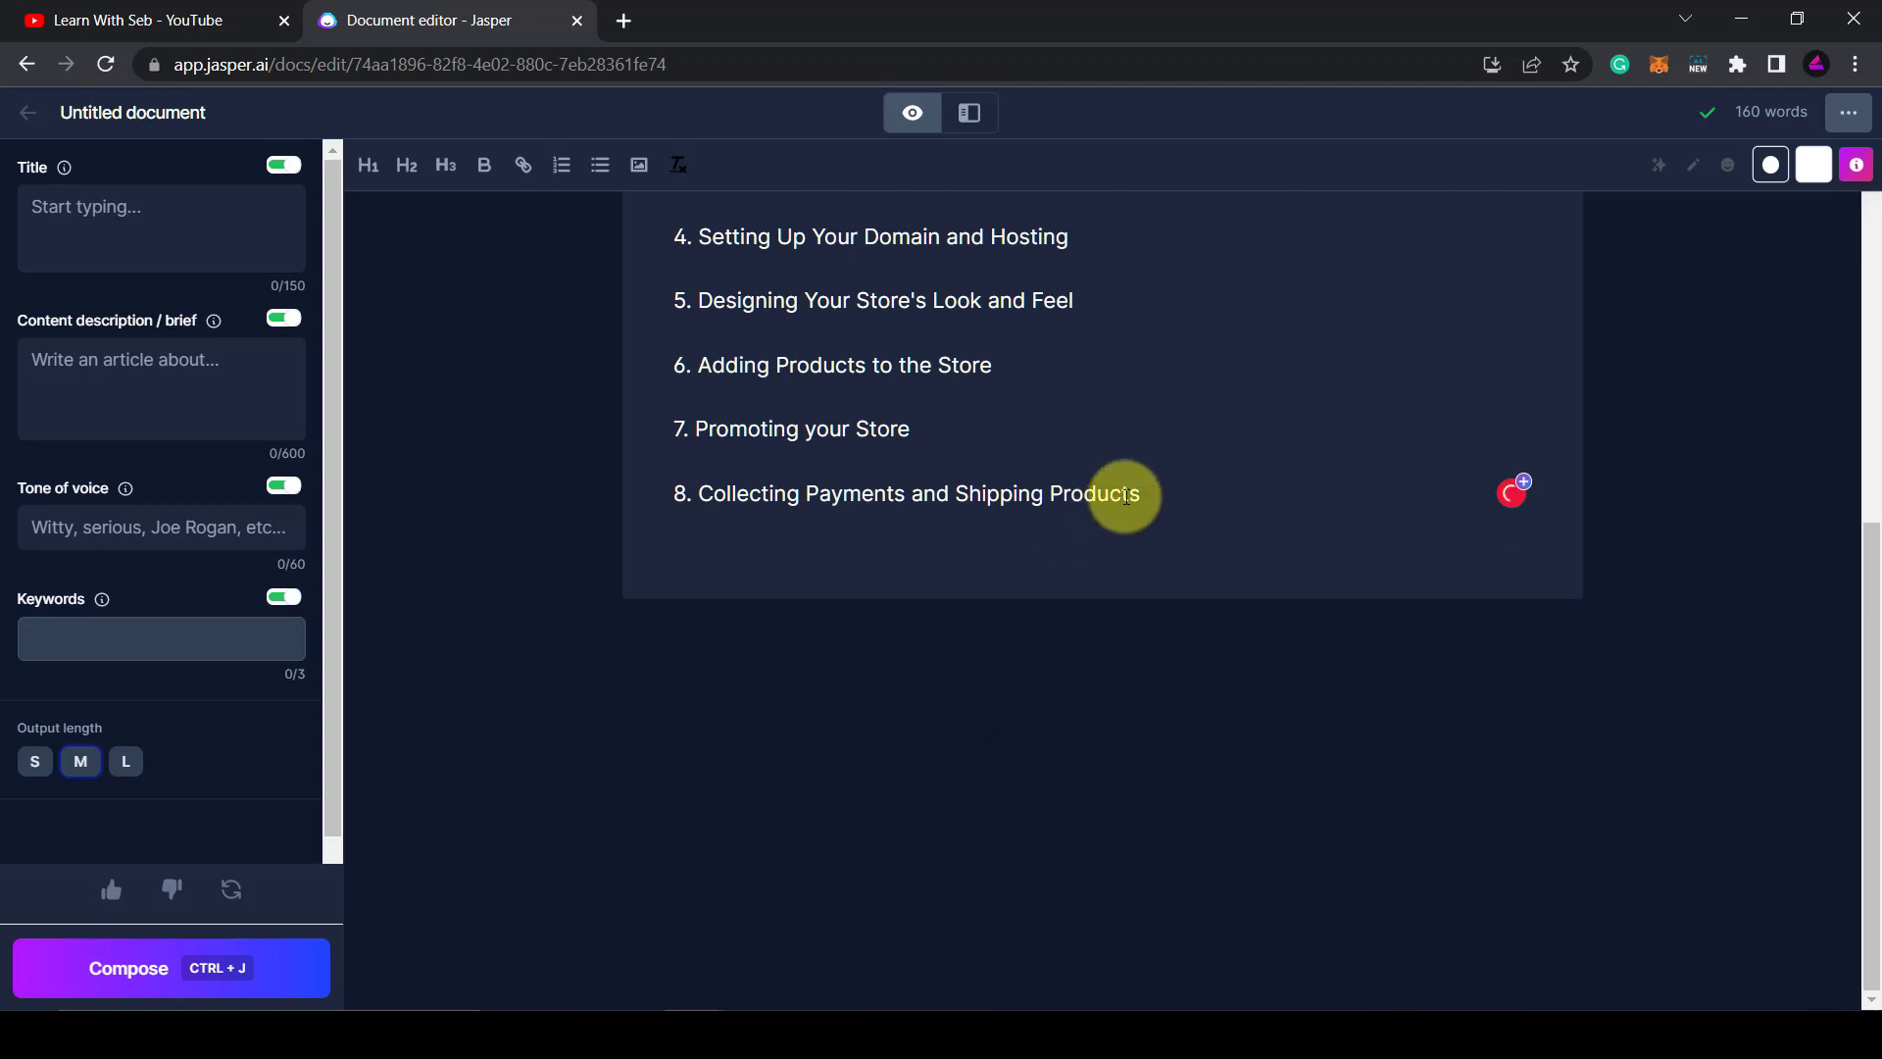
scroll(1167, 540, up, 5)
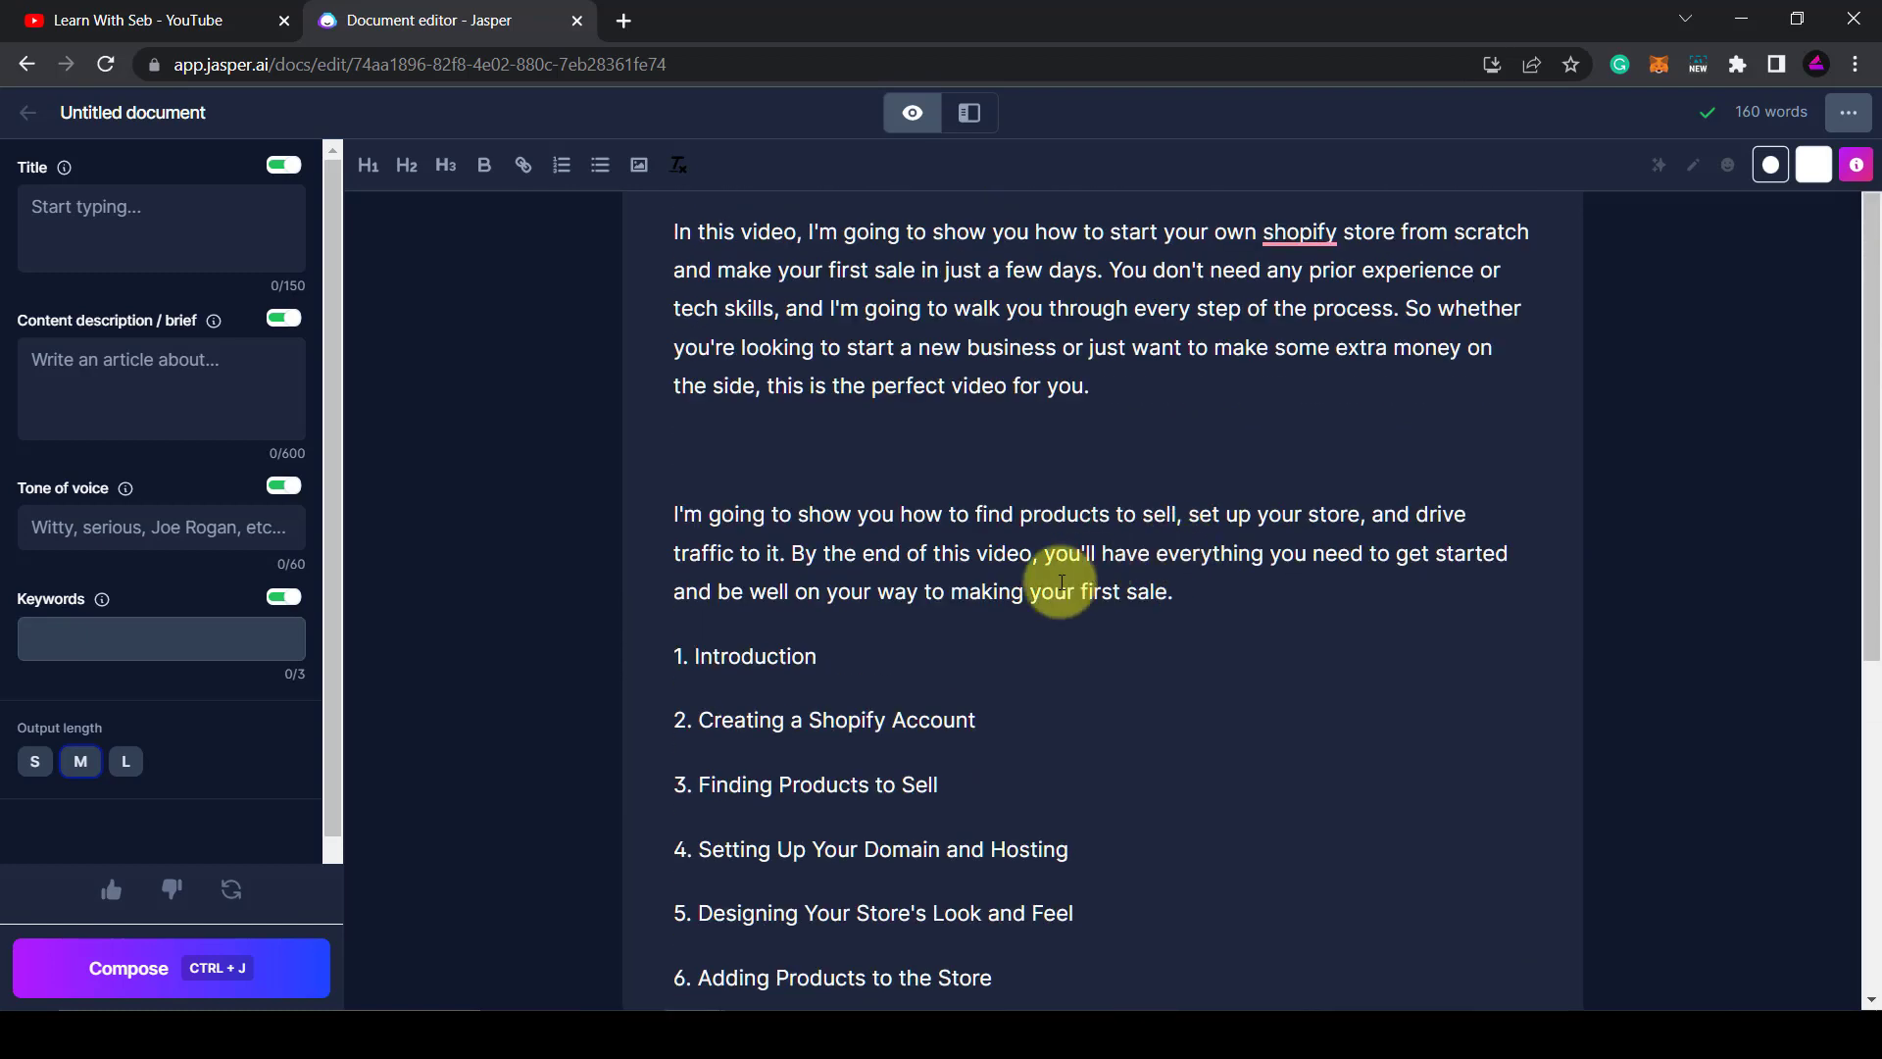
Move the "1. Introduction" heading from the outline to the start of the document, above the introduction text
click(829, 661)
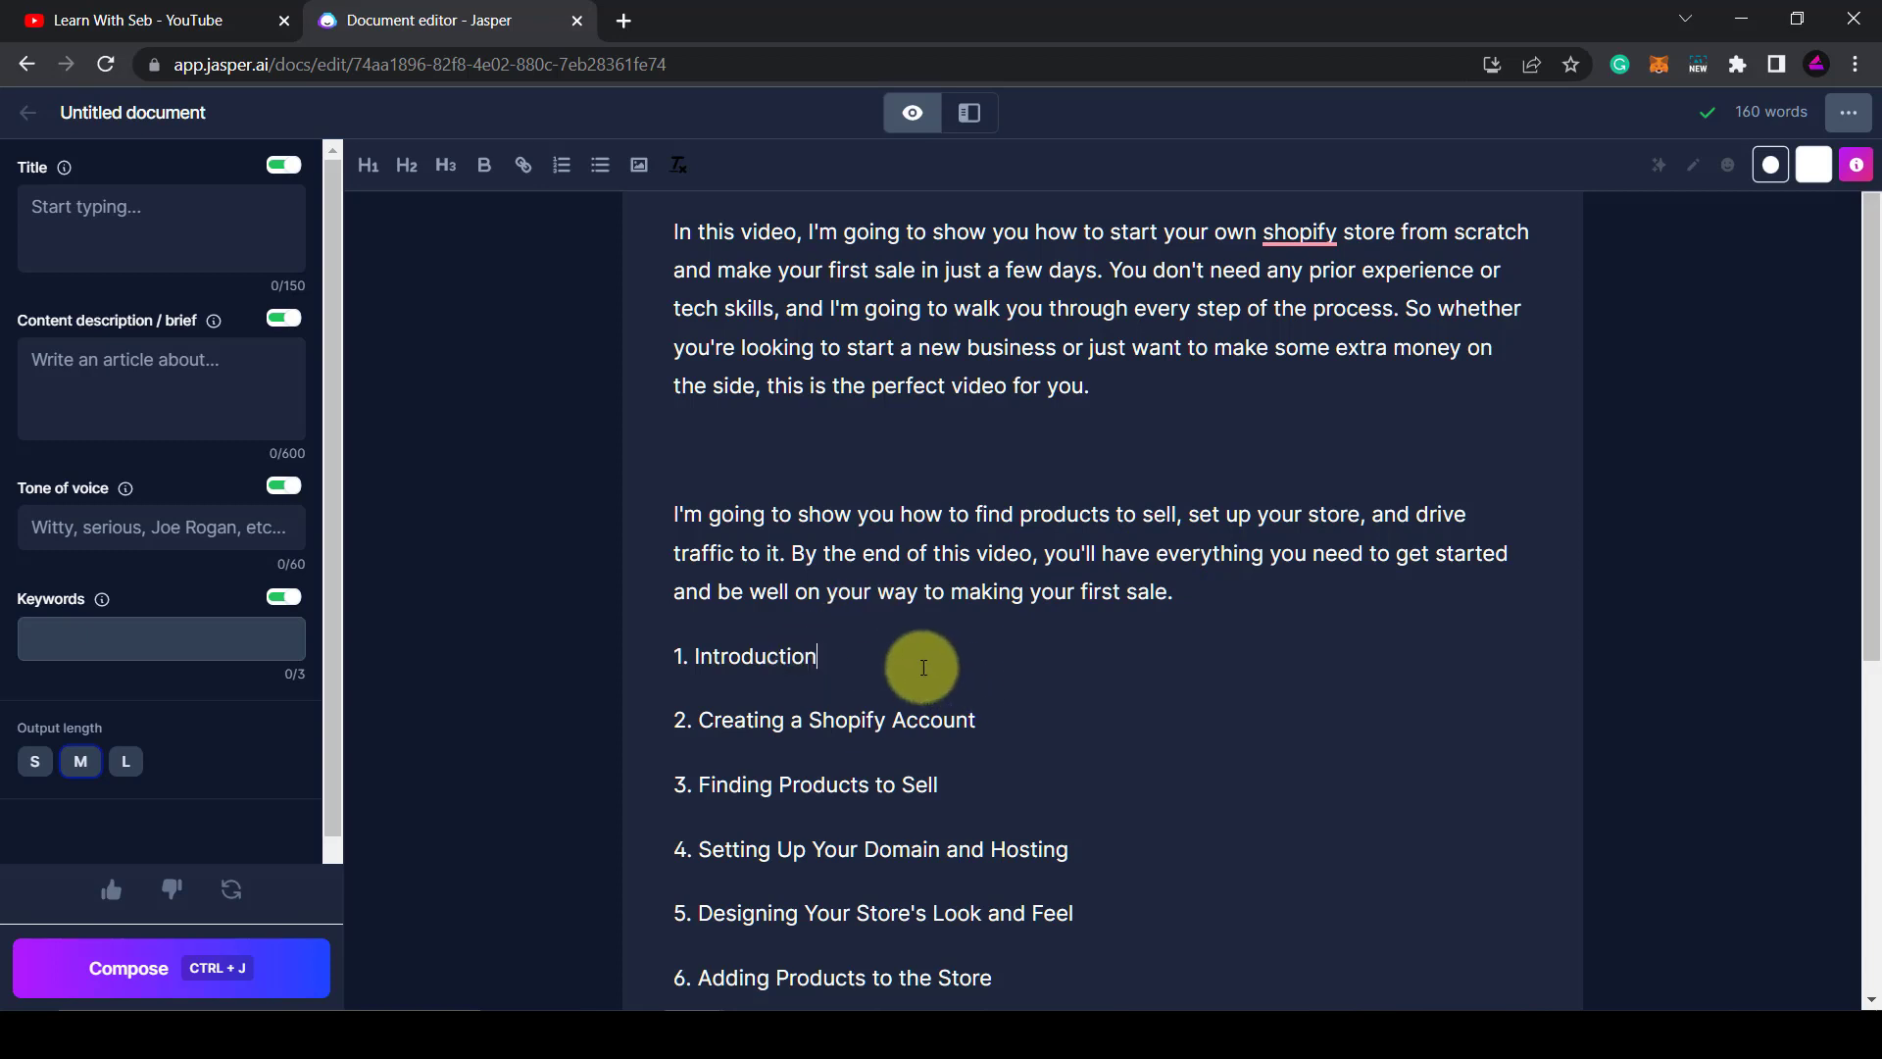
drag(845, 657, 638, 651)
key(ctrl+c)
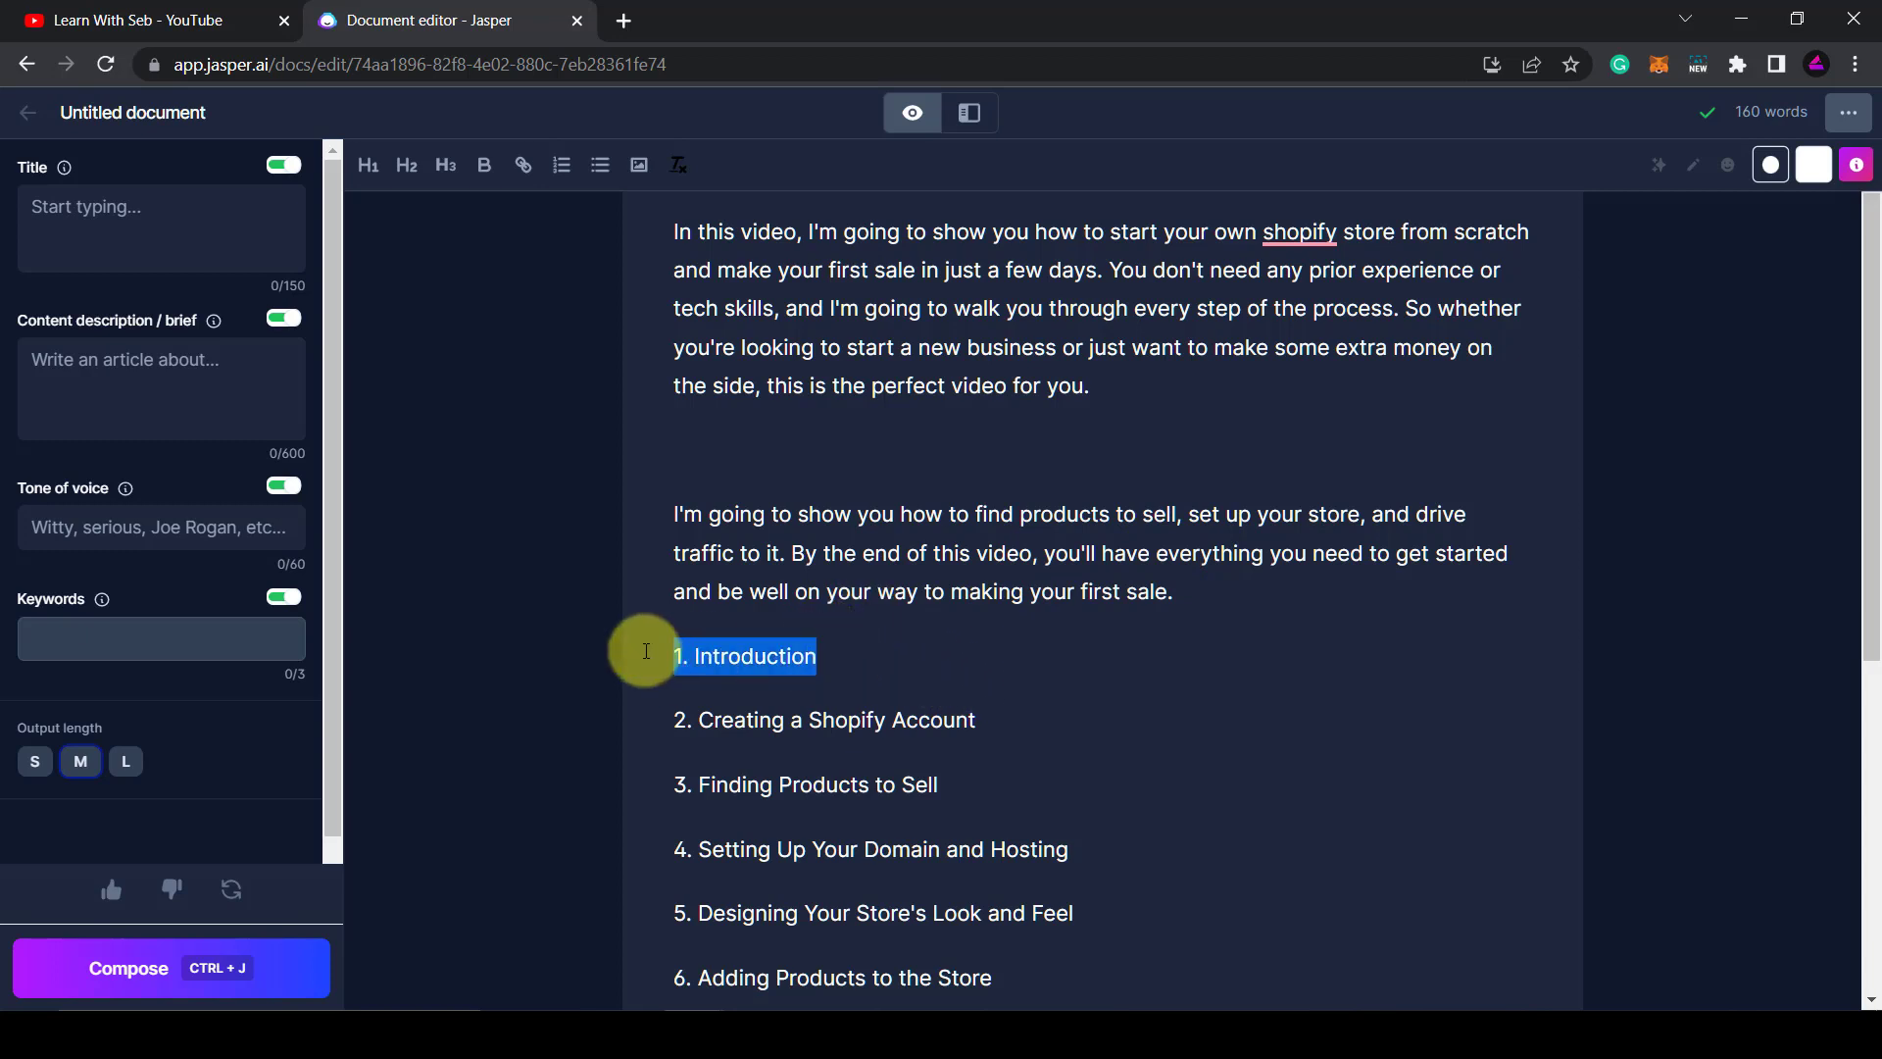
scroll(673, 294, up, 2)
click(749, 296)
key(ctrl+v)
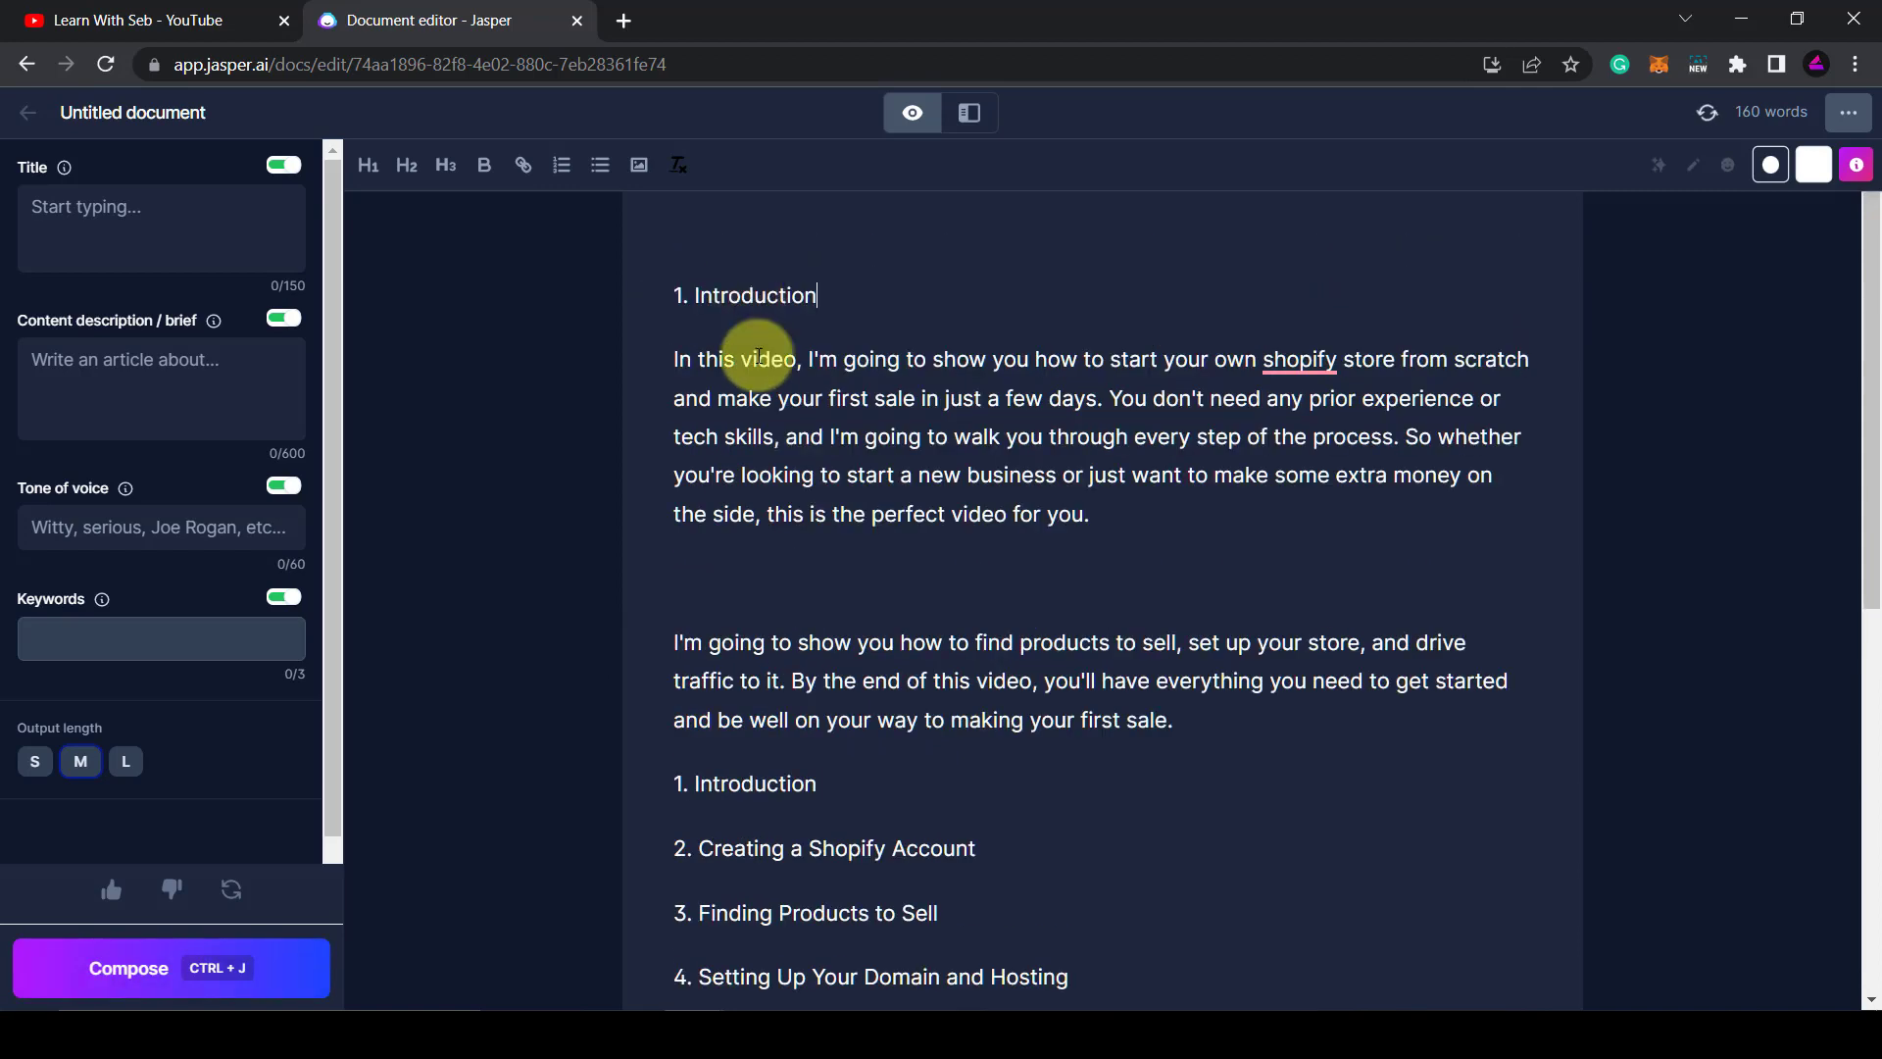
drag(822, 784, 664, 781)
key(BackSpace)
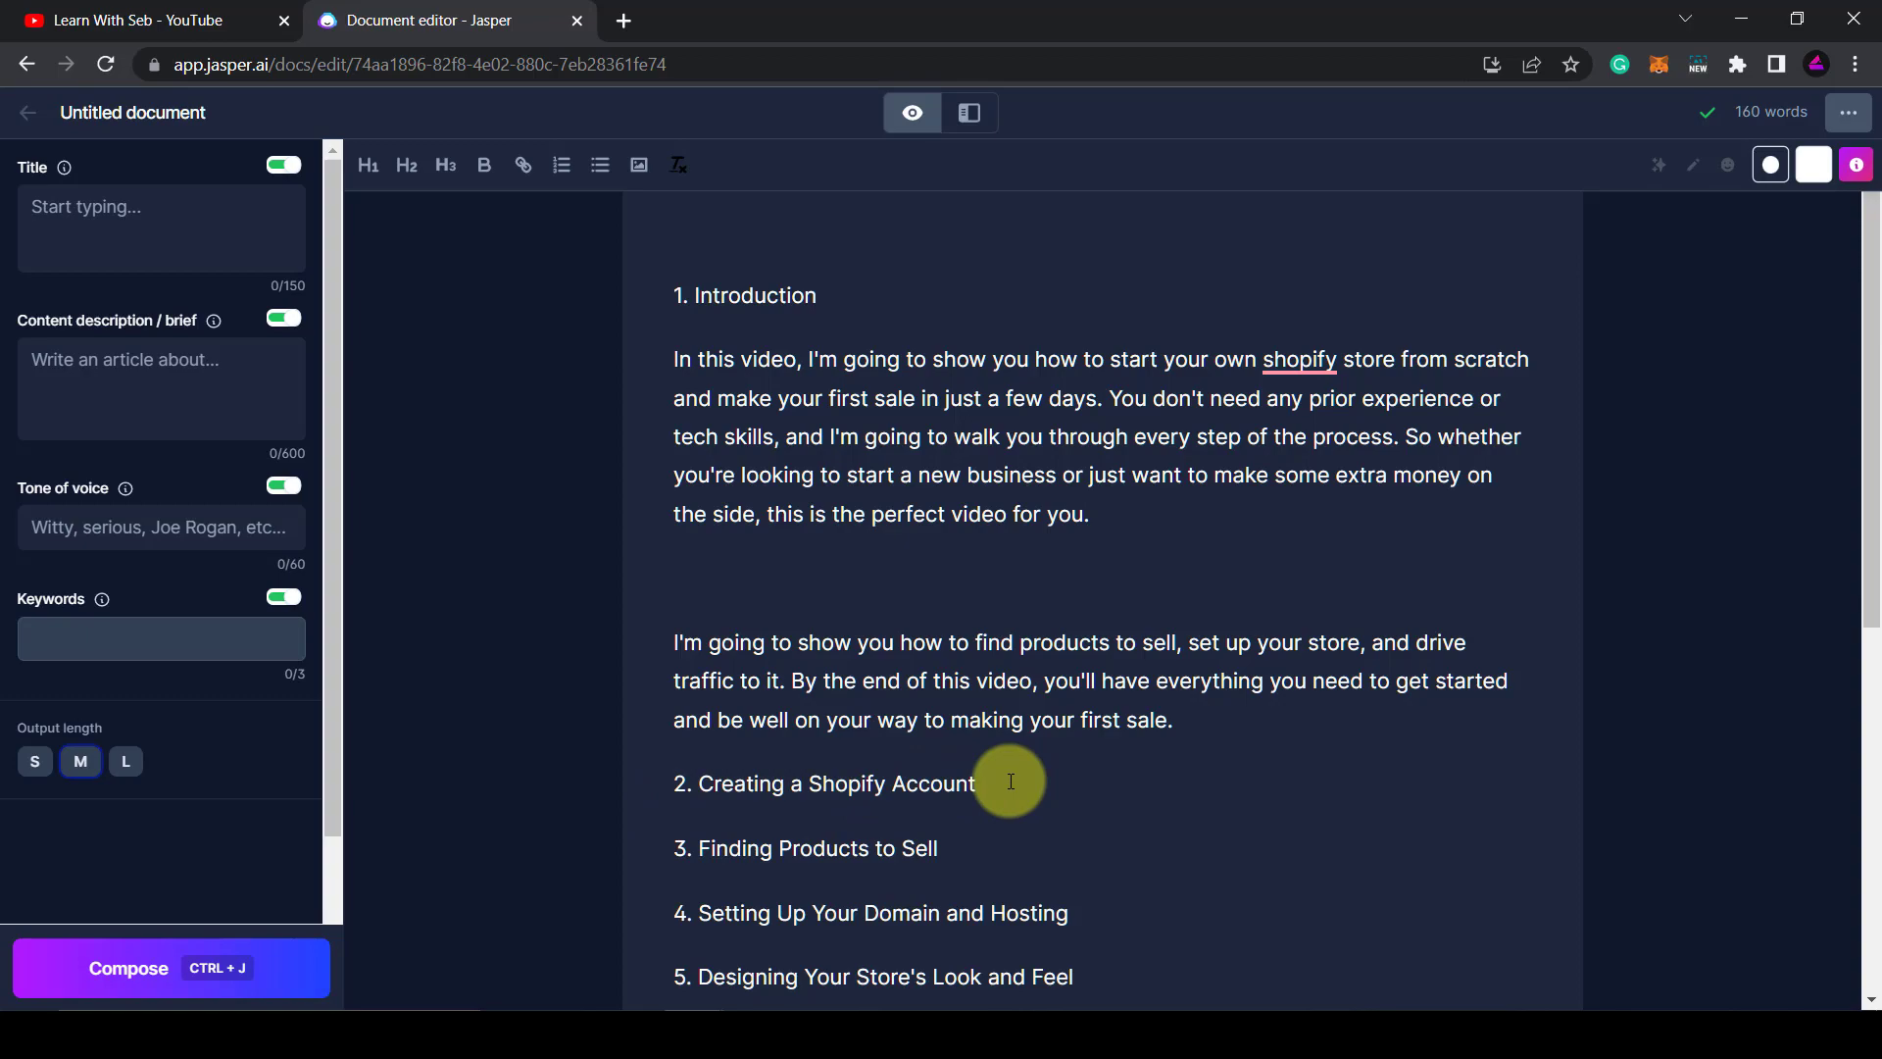
Compose the script text under "2. Creating a Shopify Account" in three passes, ending its last sentence with a full stop after "sample"
click(1011, 781)
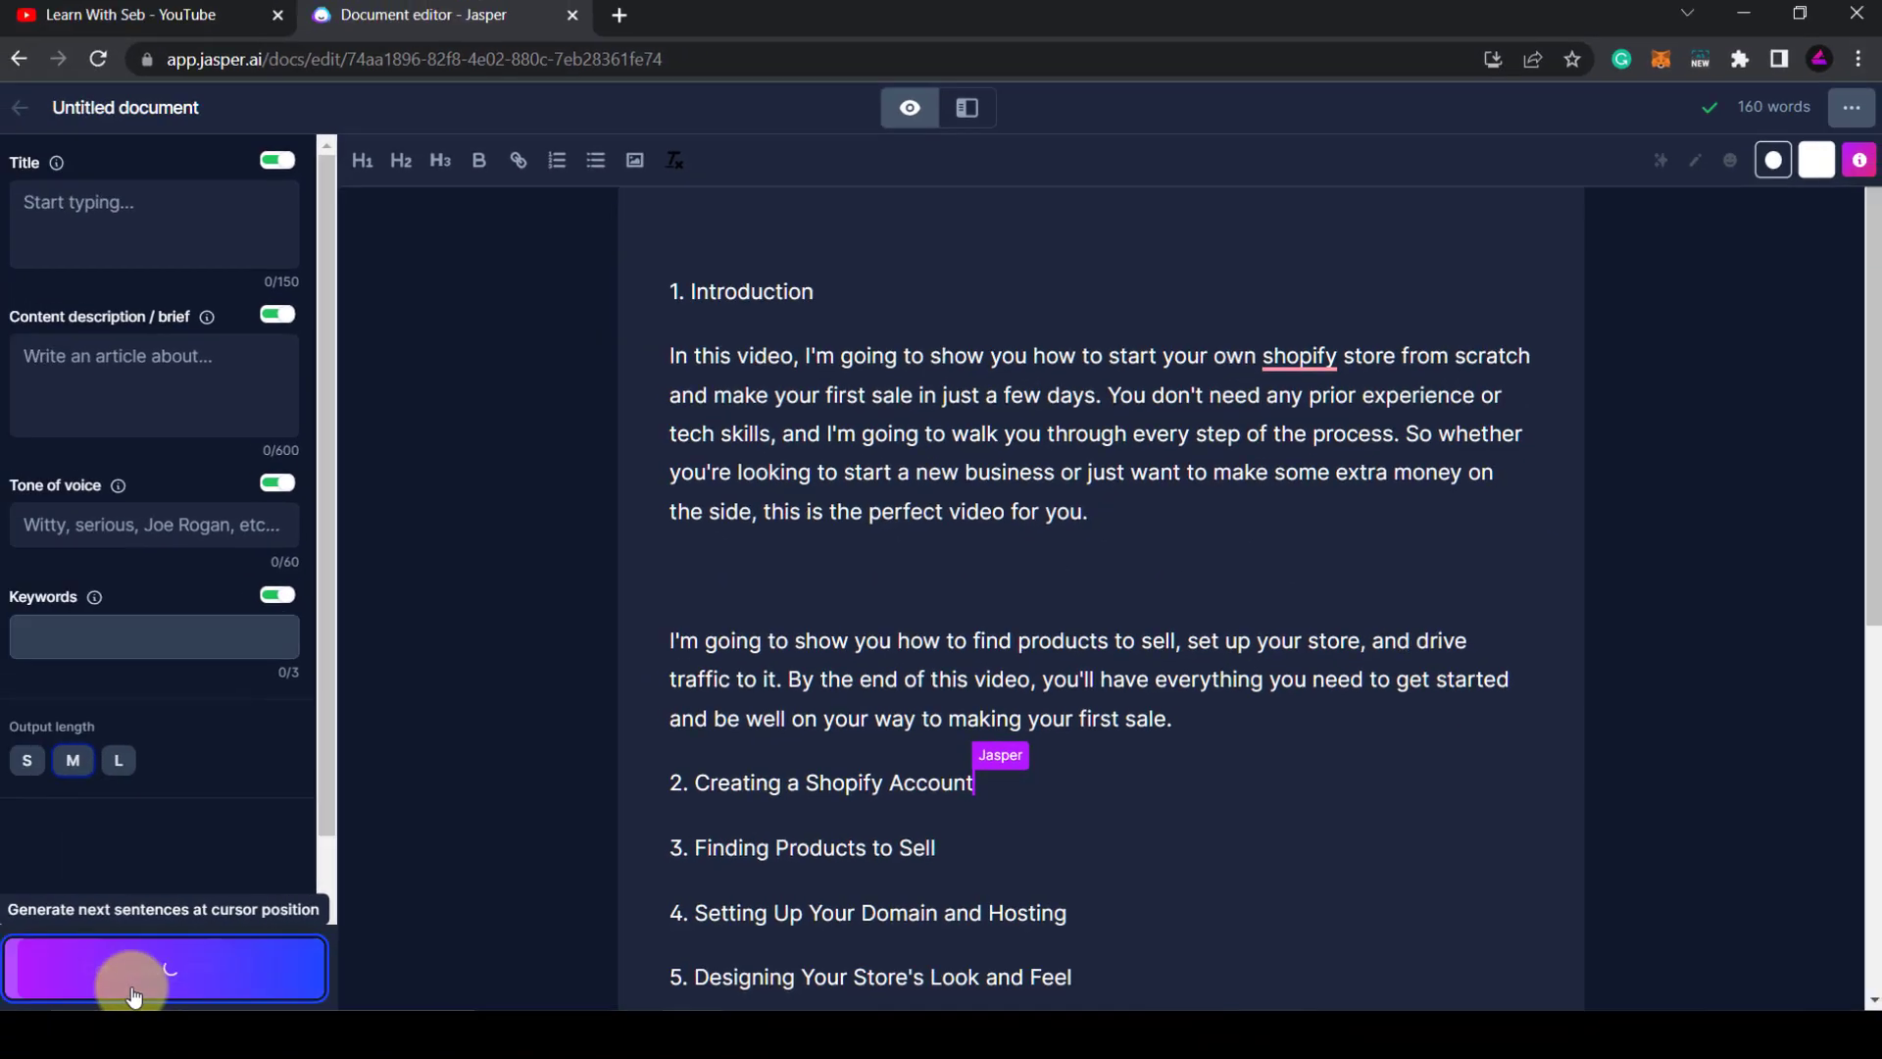
click(142, 992)
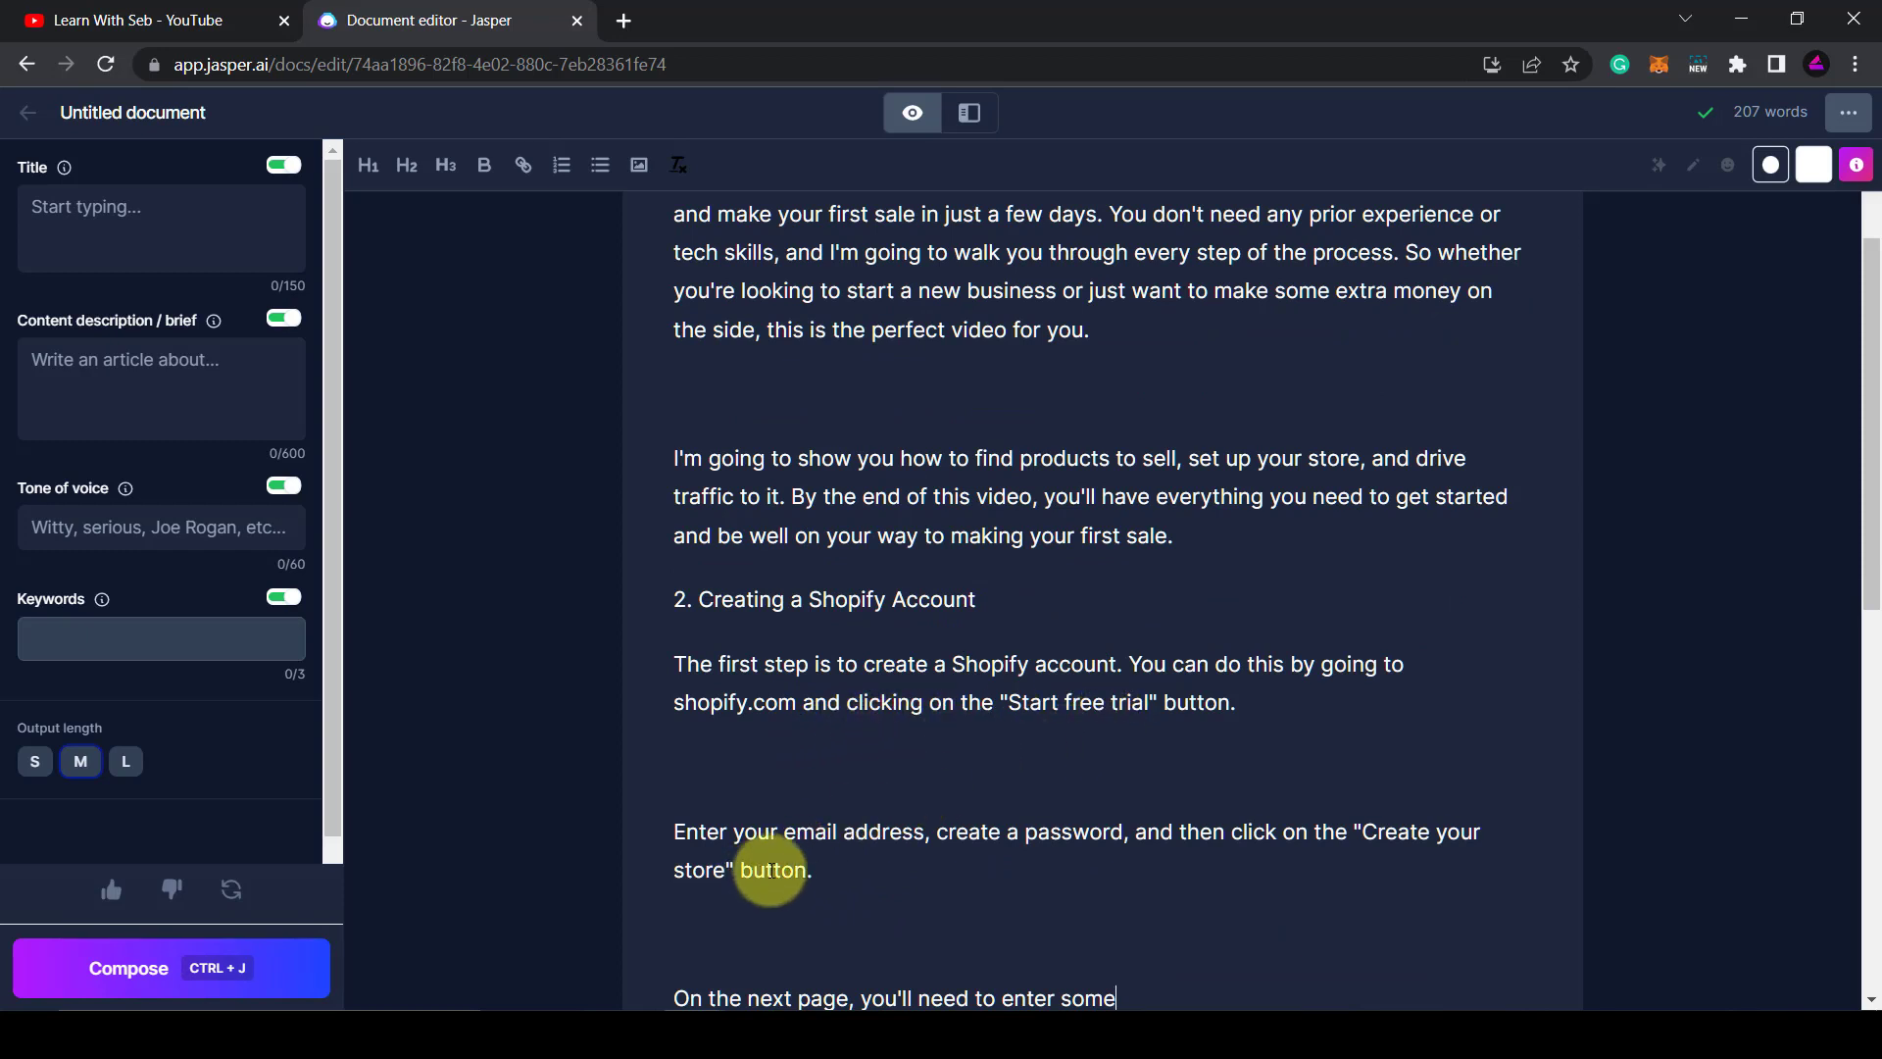
scroll(970, 853, down, 1)
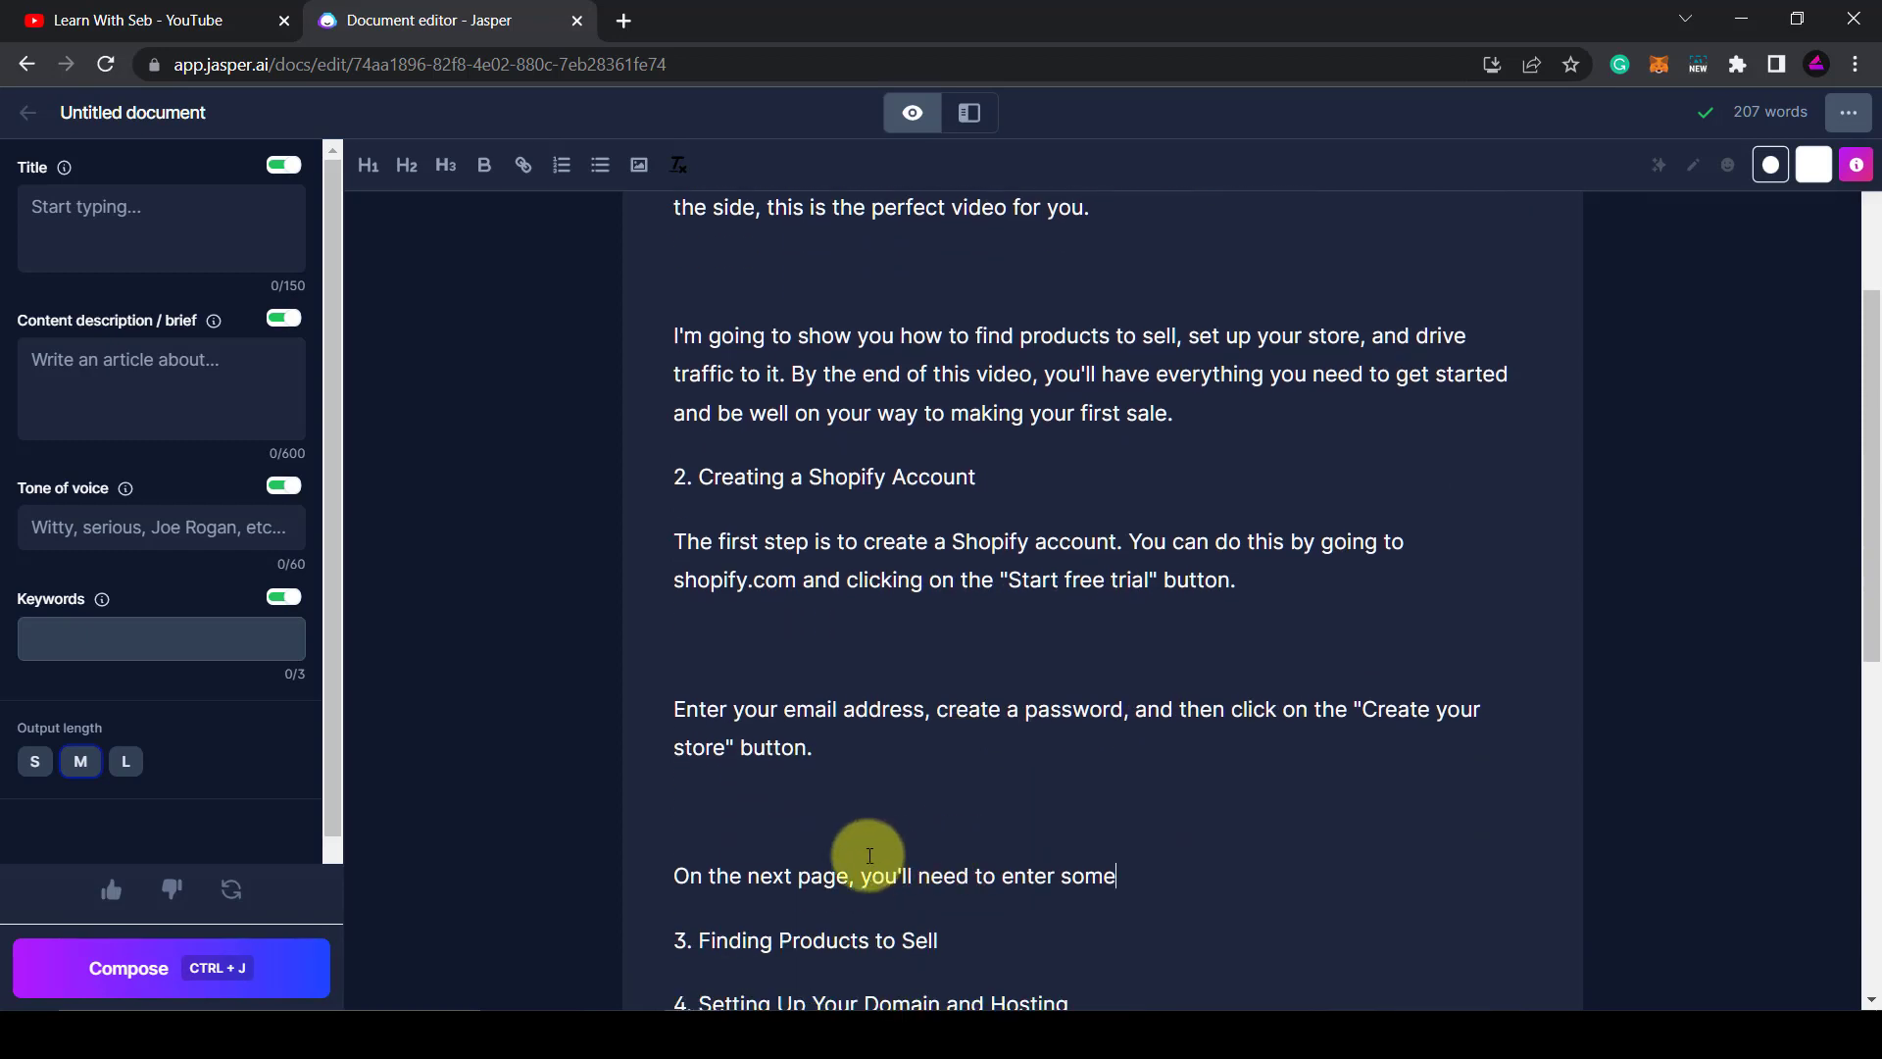
click(239, 987)
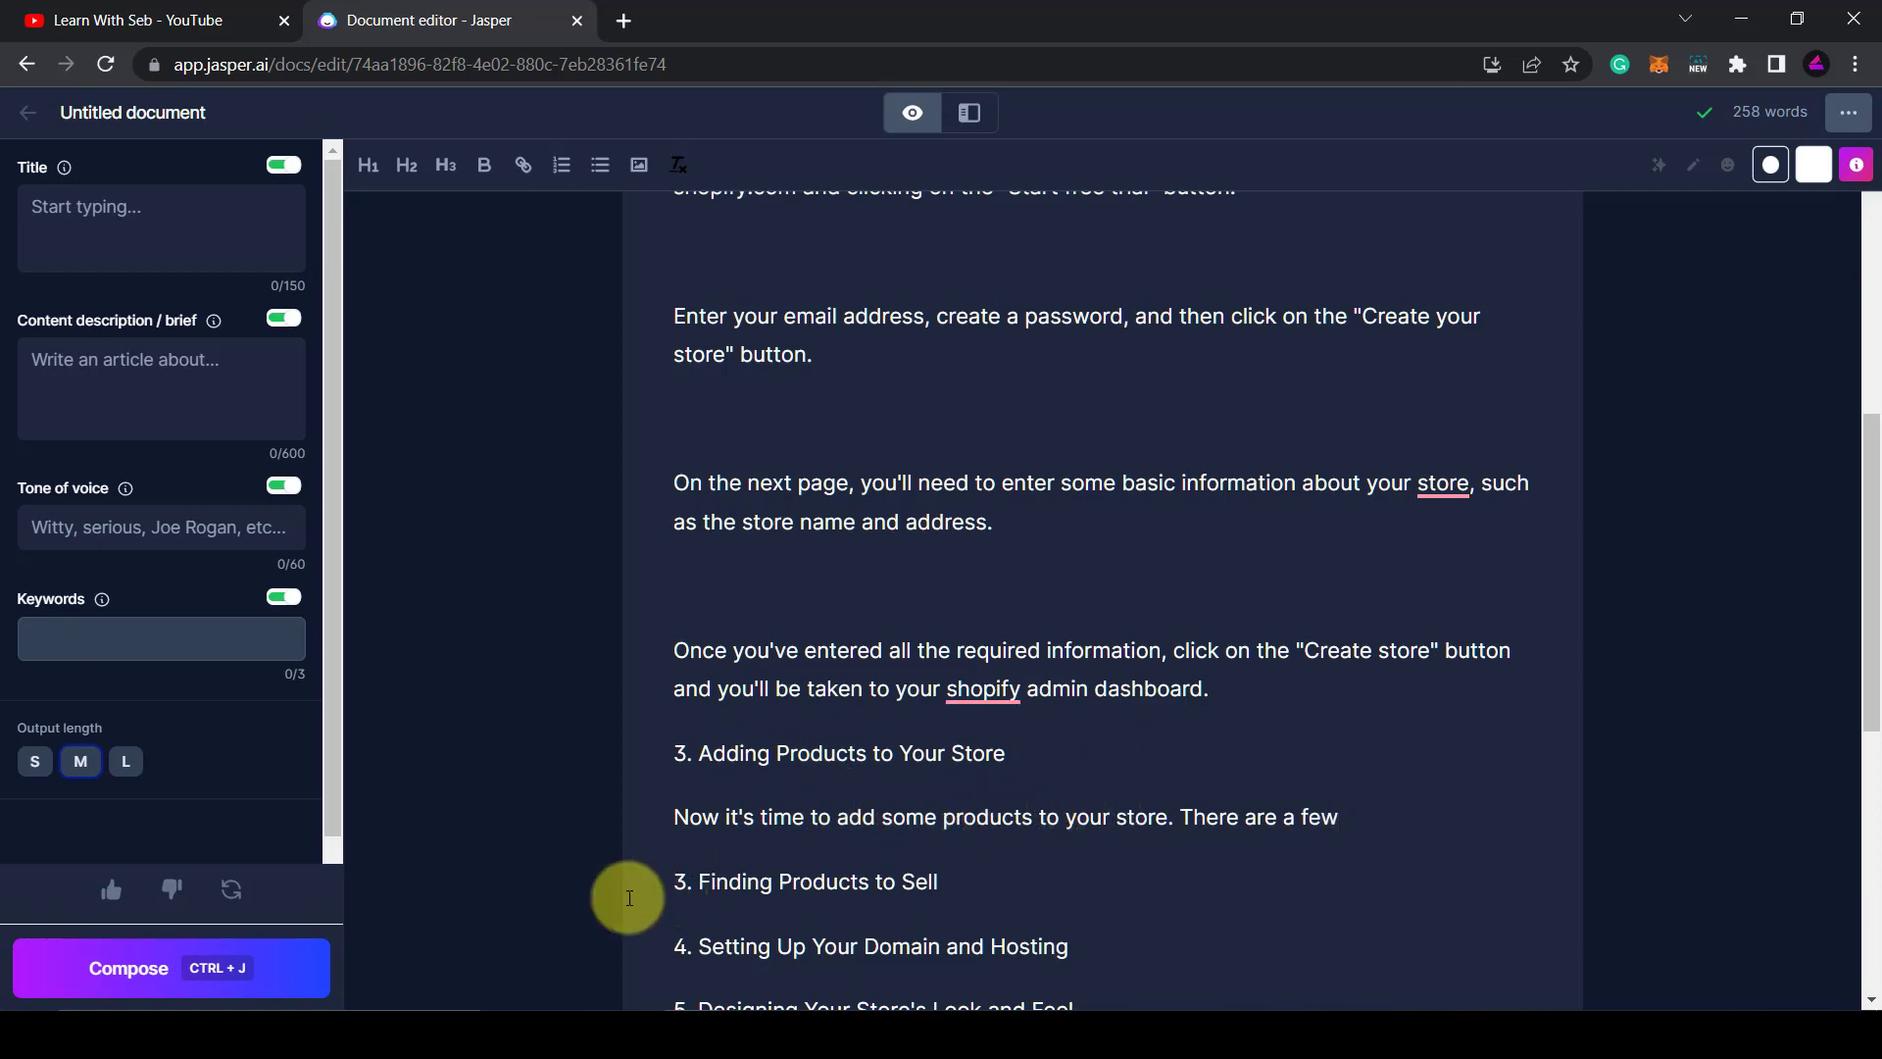
click(155, 964)
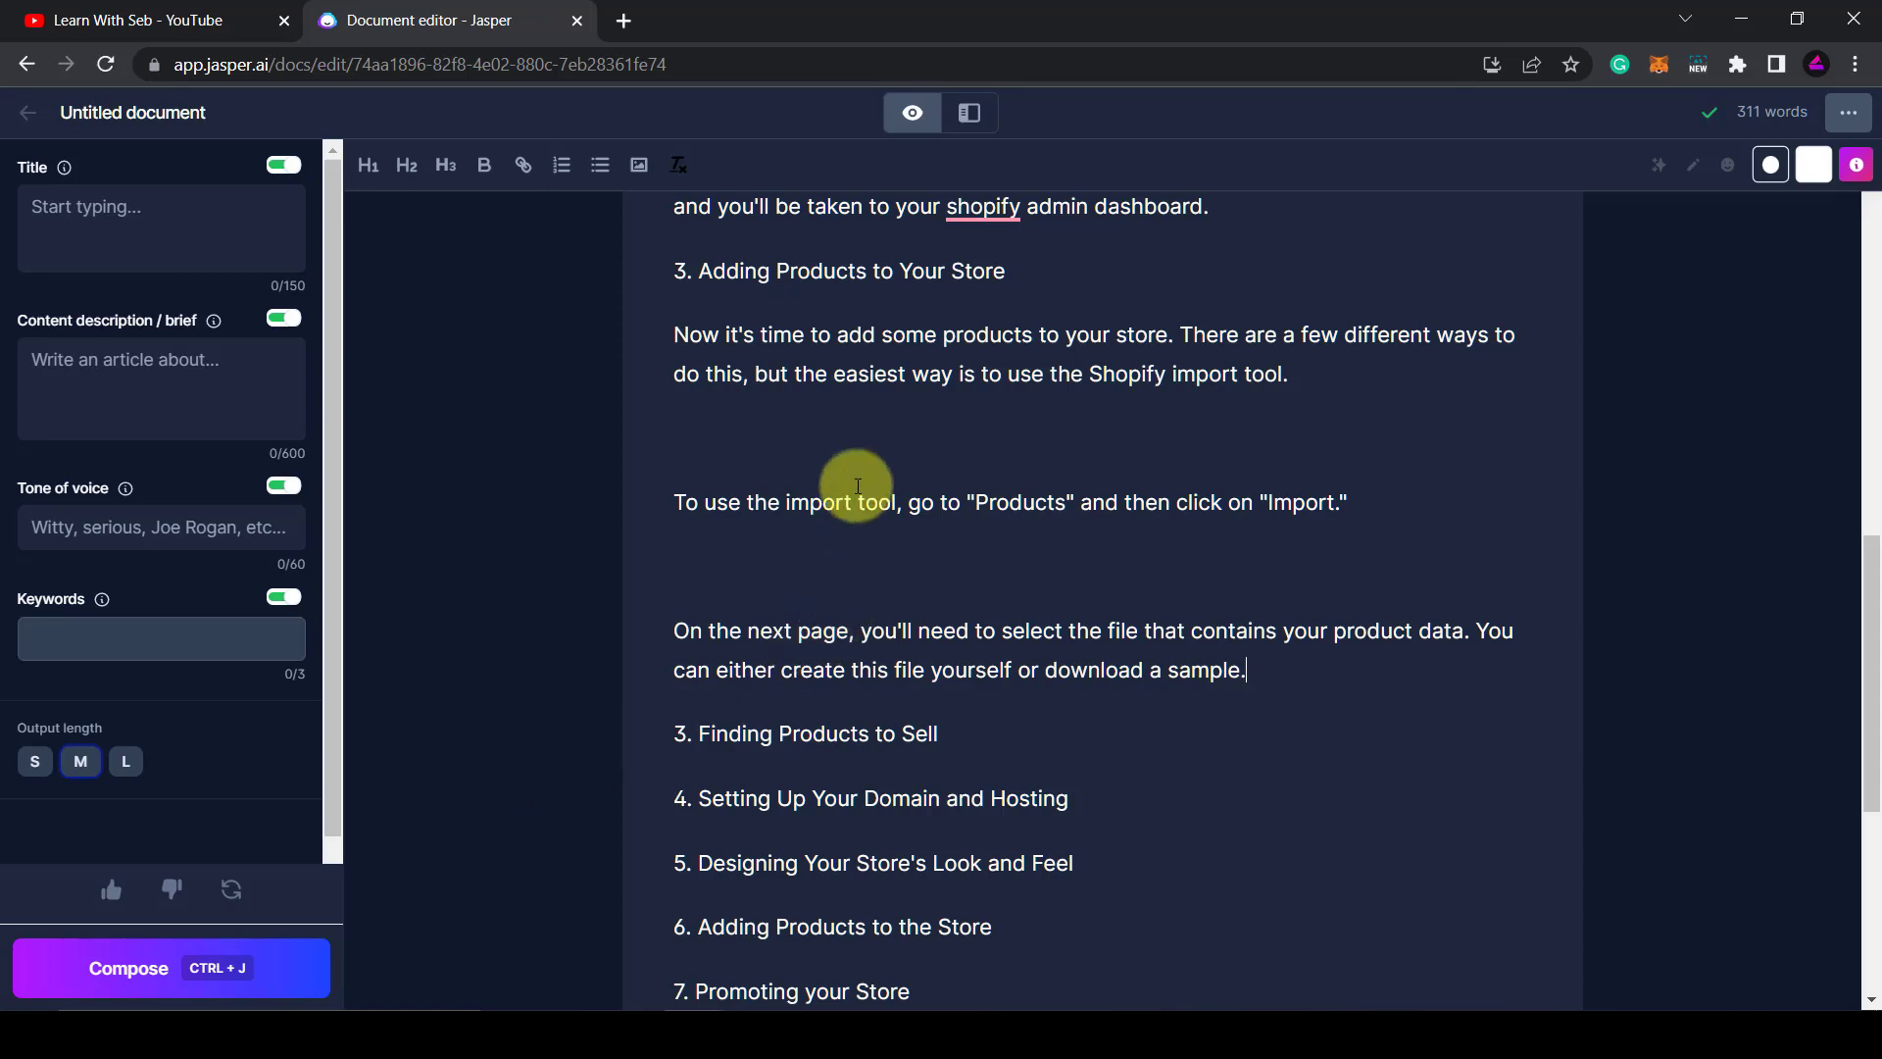
text(.)
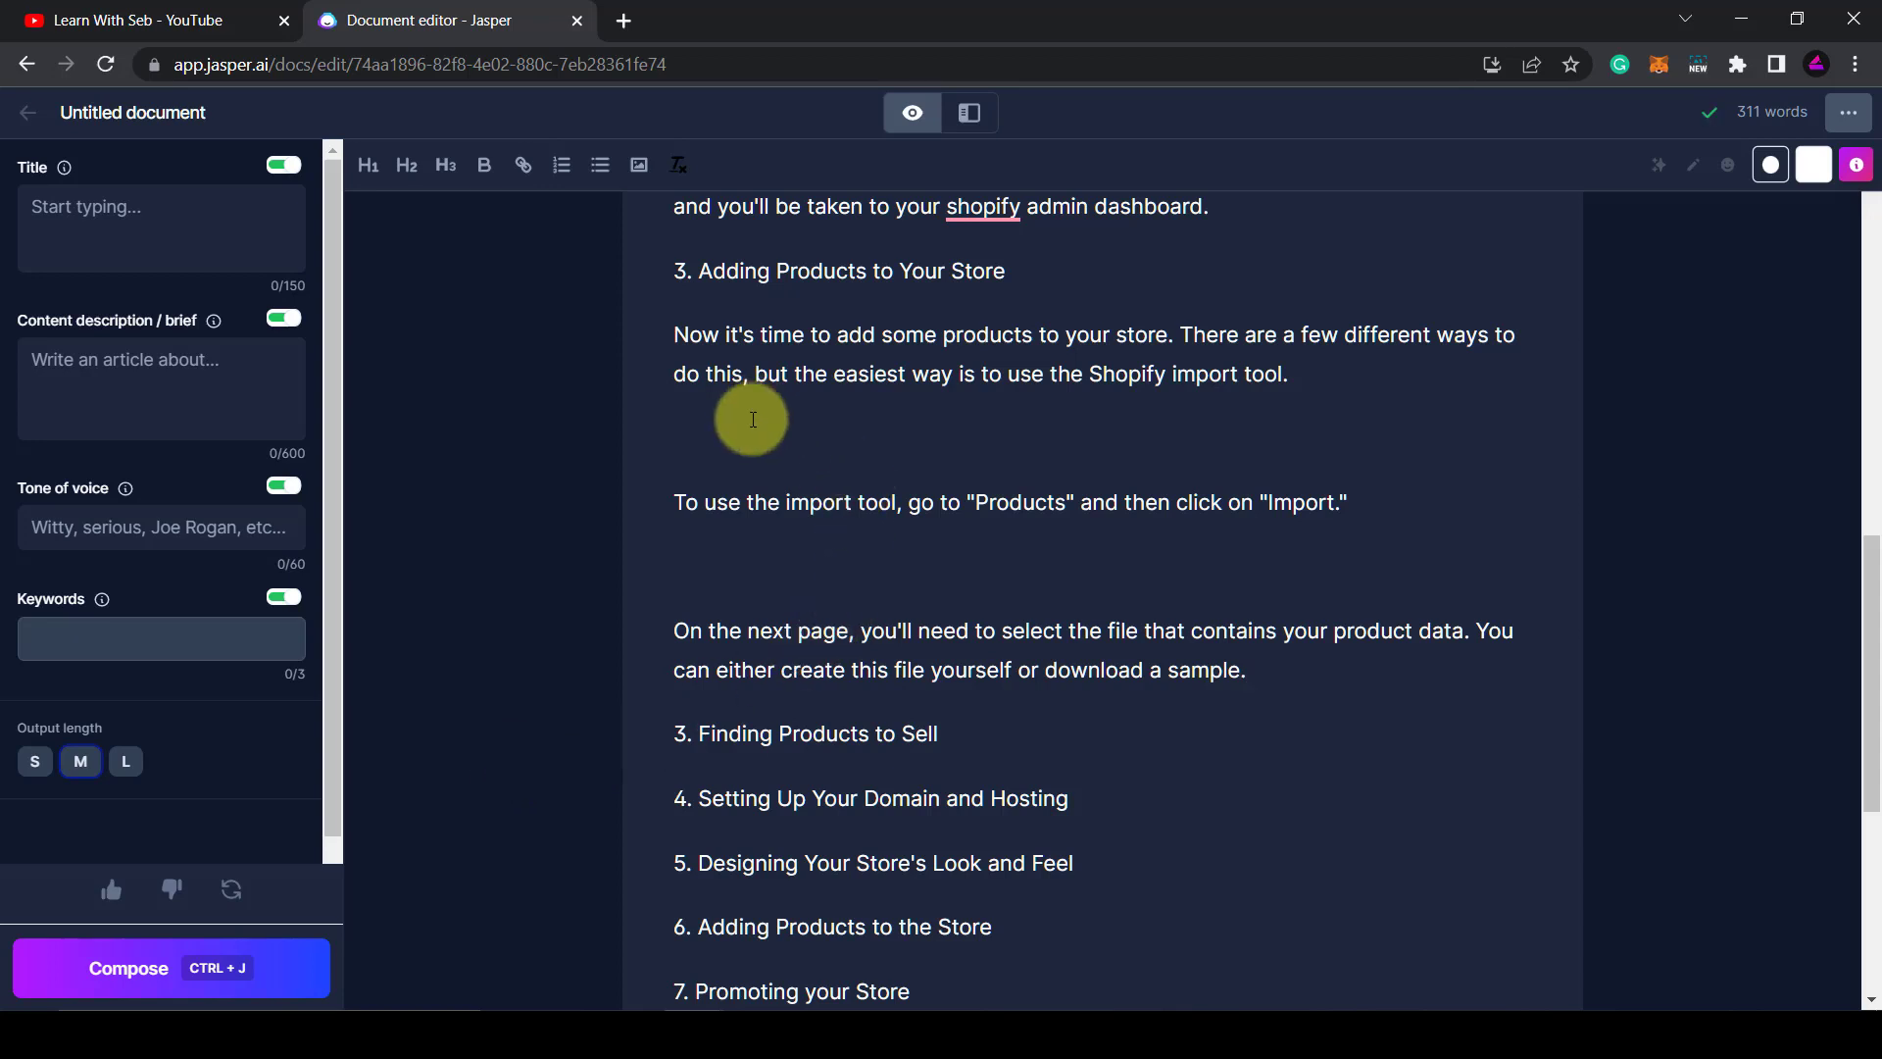
Renumber the "Finding Products to Sell" heading to 4 and compose the script text under it
click(947, 747)
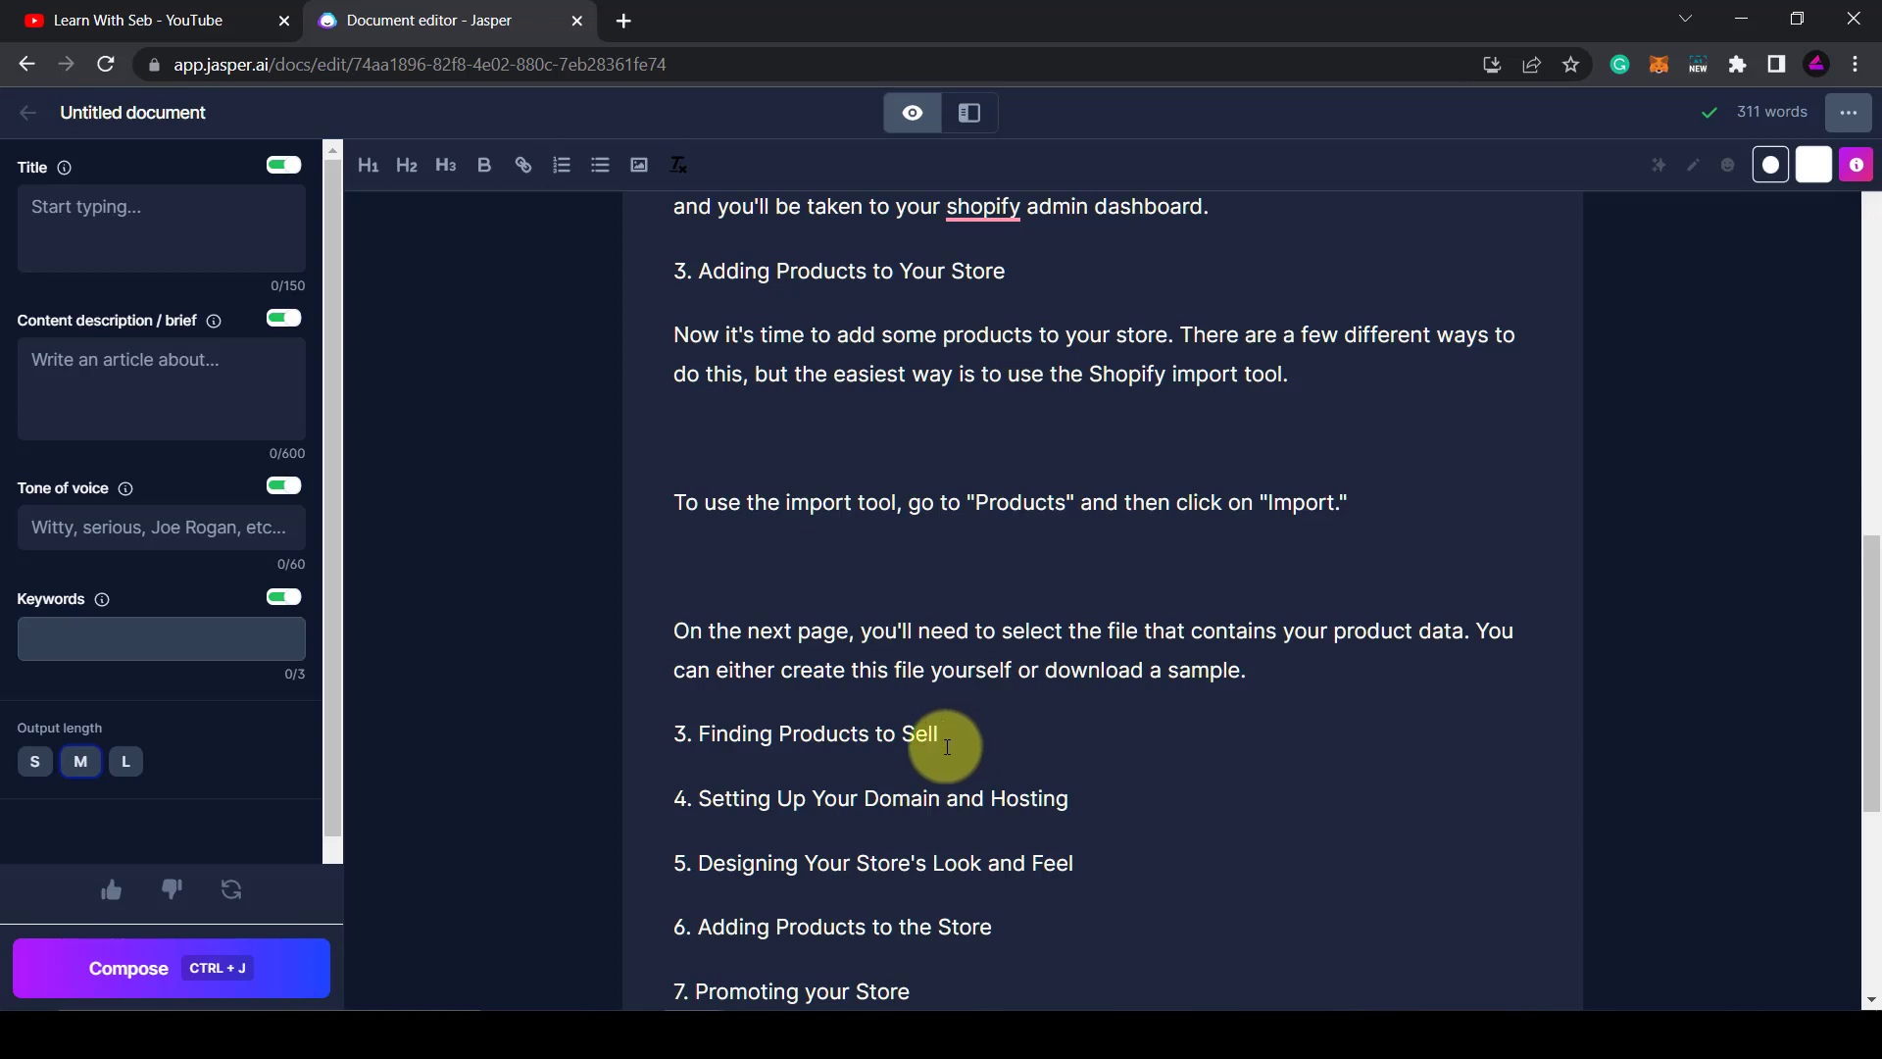
key(Delete)
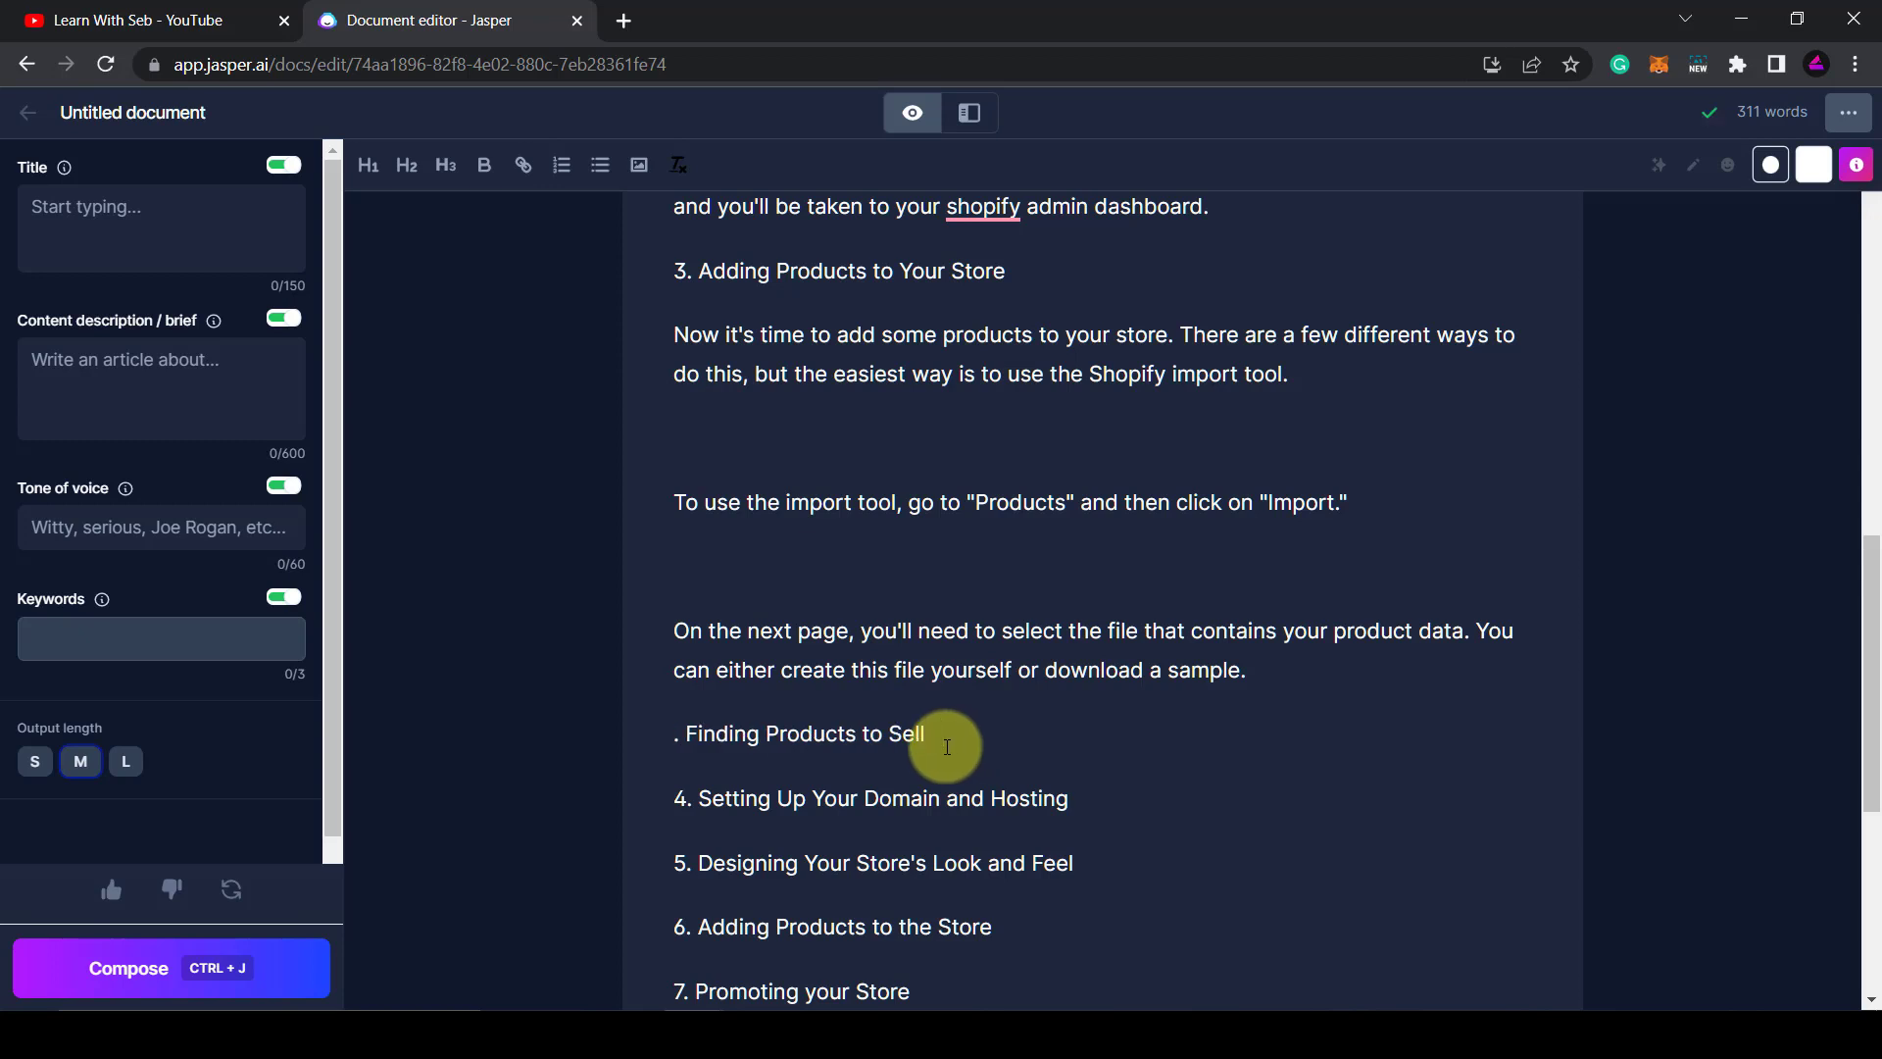
text(4)
click(998, 730)
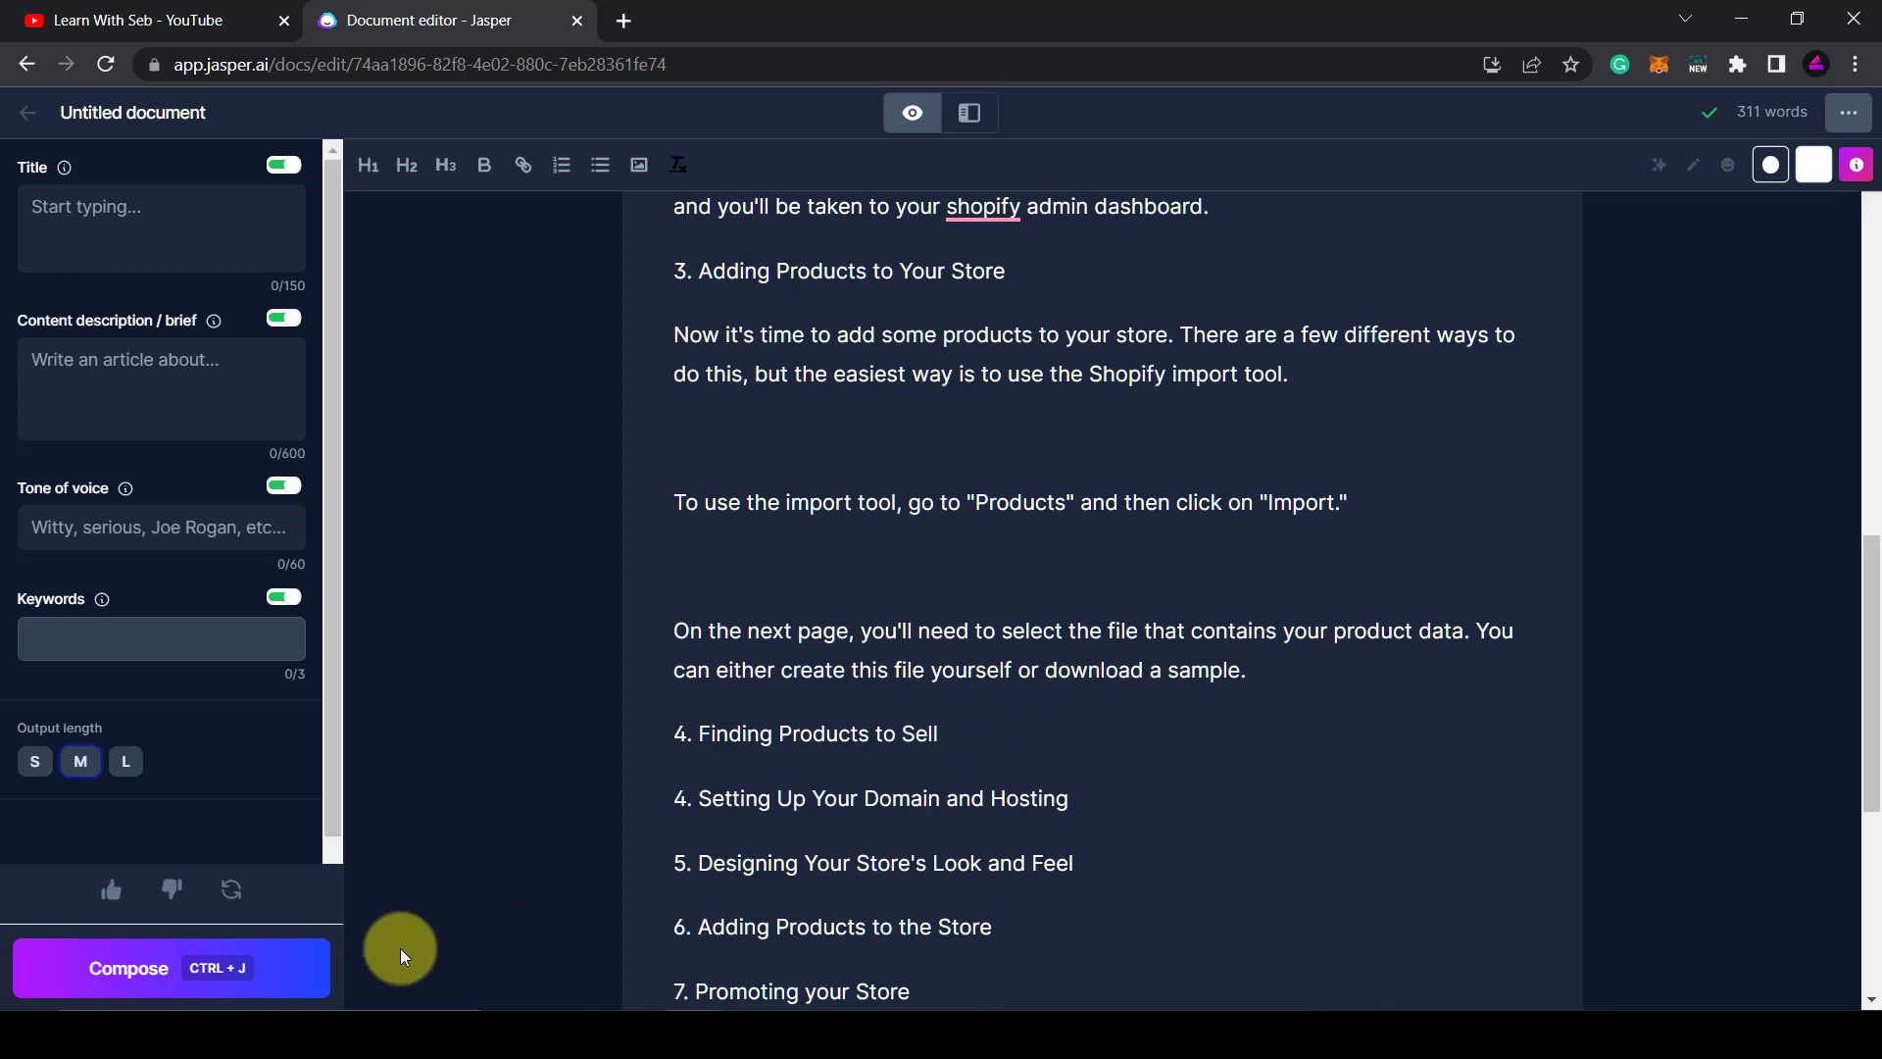
click(245, 978)
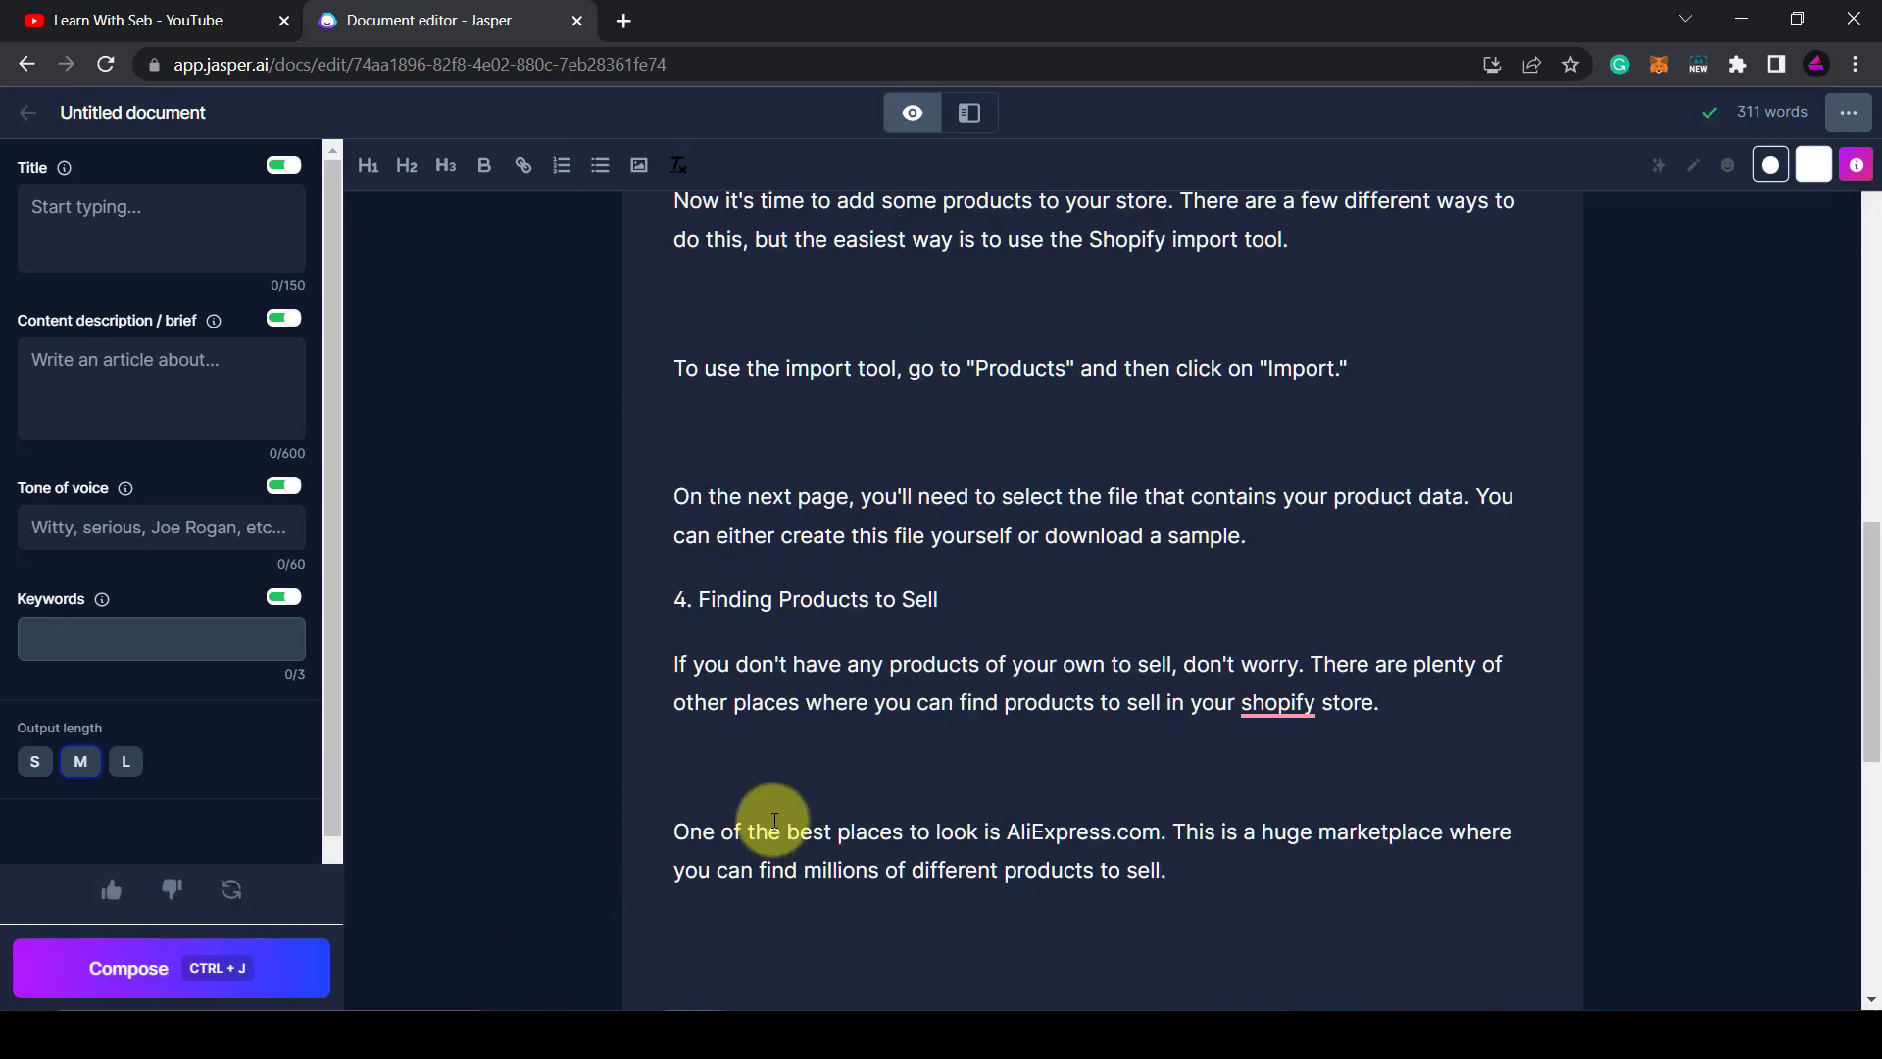
scroll(756, 828, down, 3)
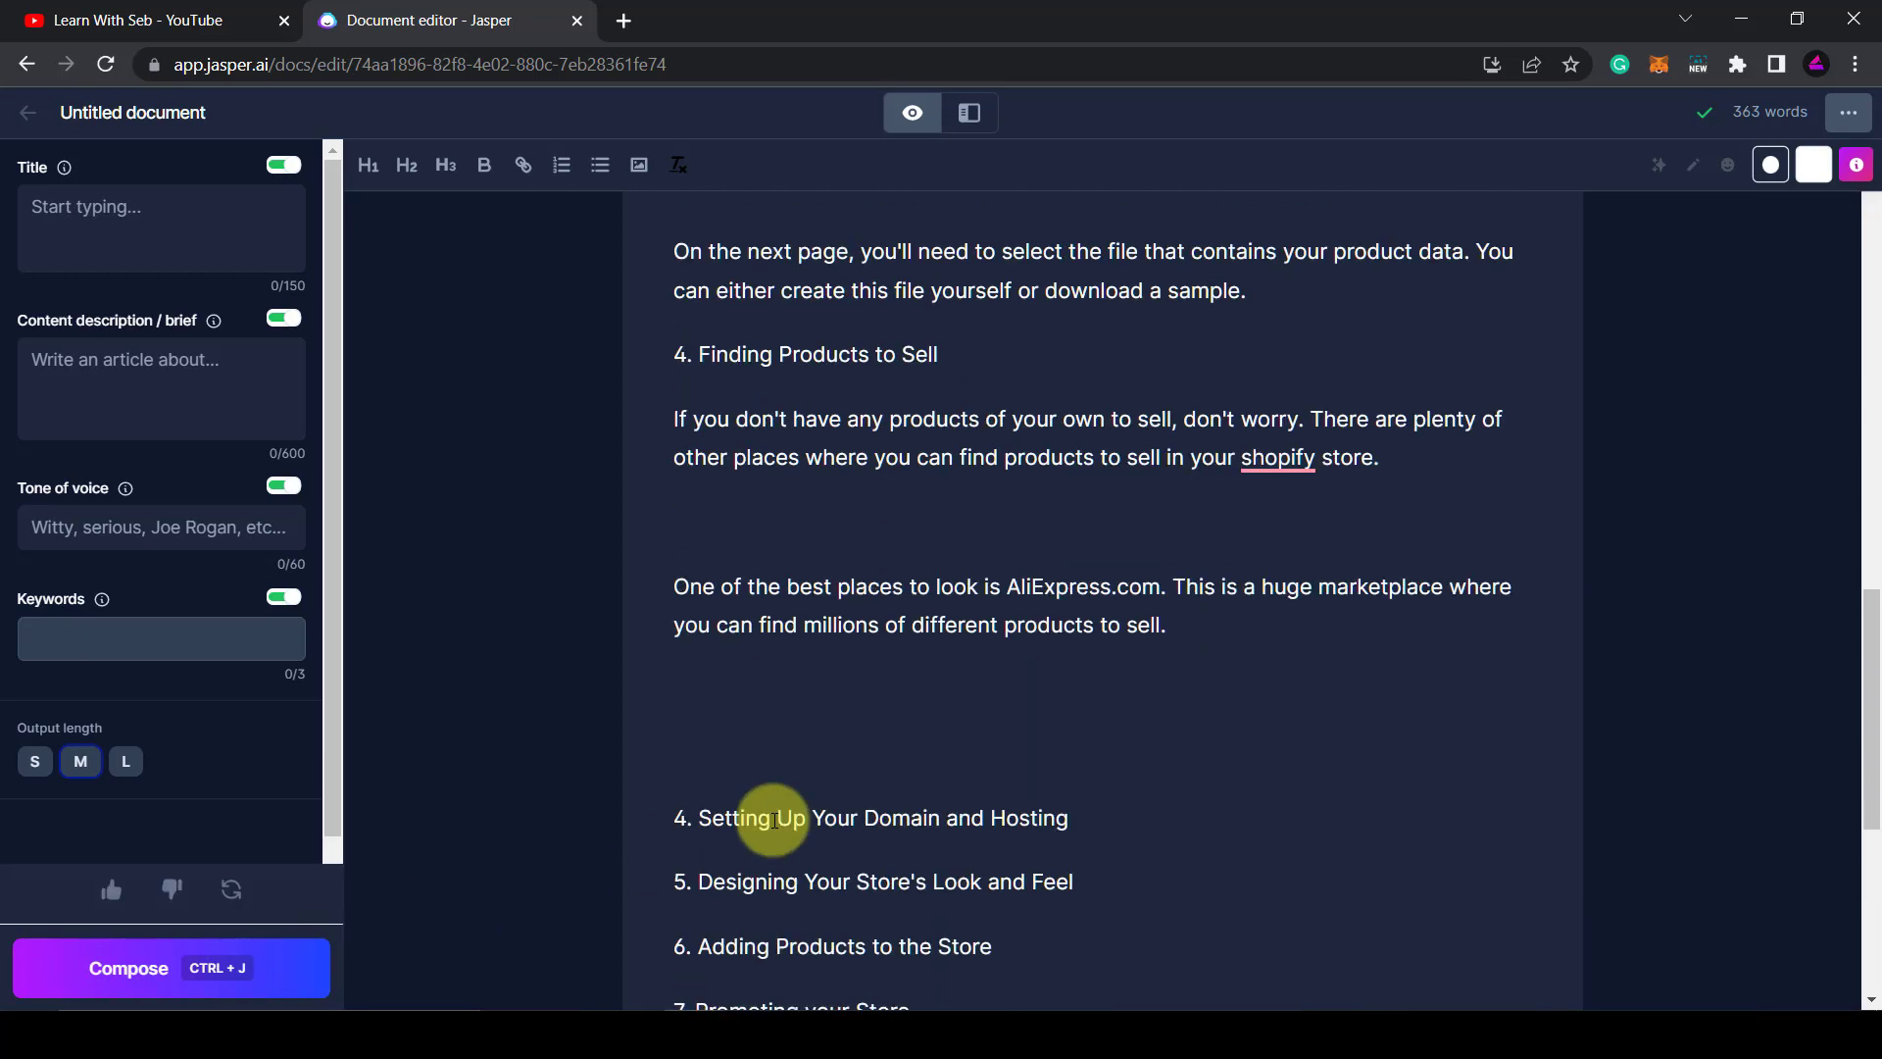
Compose the text under "Setting Up Your Domain and Hosting" in two passes and remove the extra full stop at its end
click(920, 718)
scroll(899, 723, down, 3)
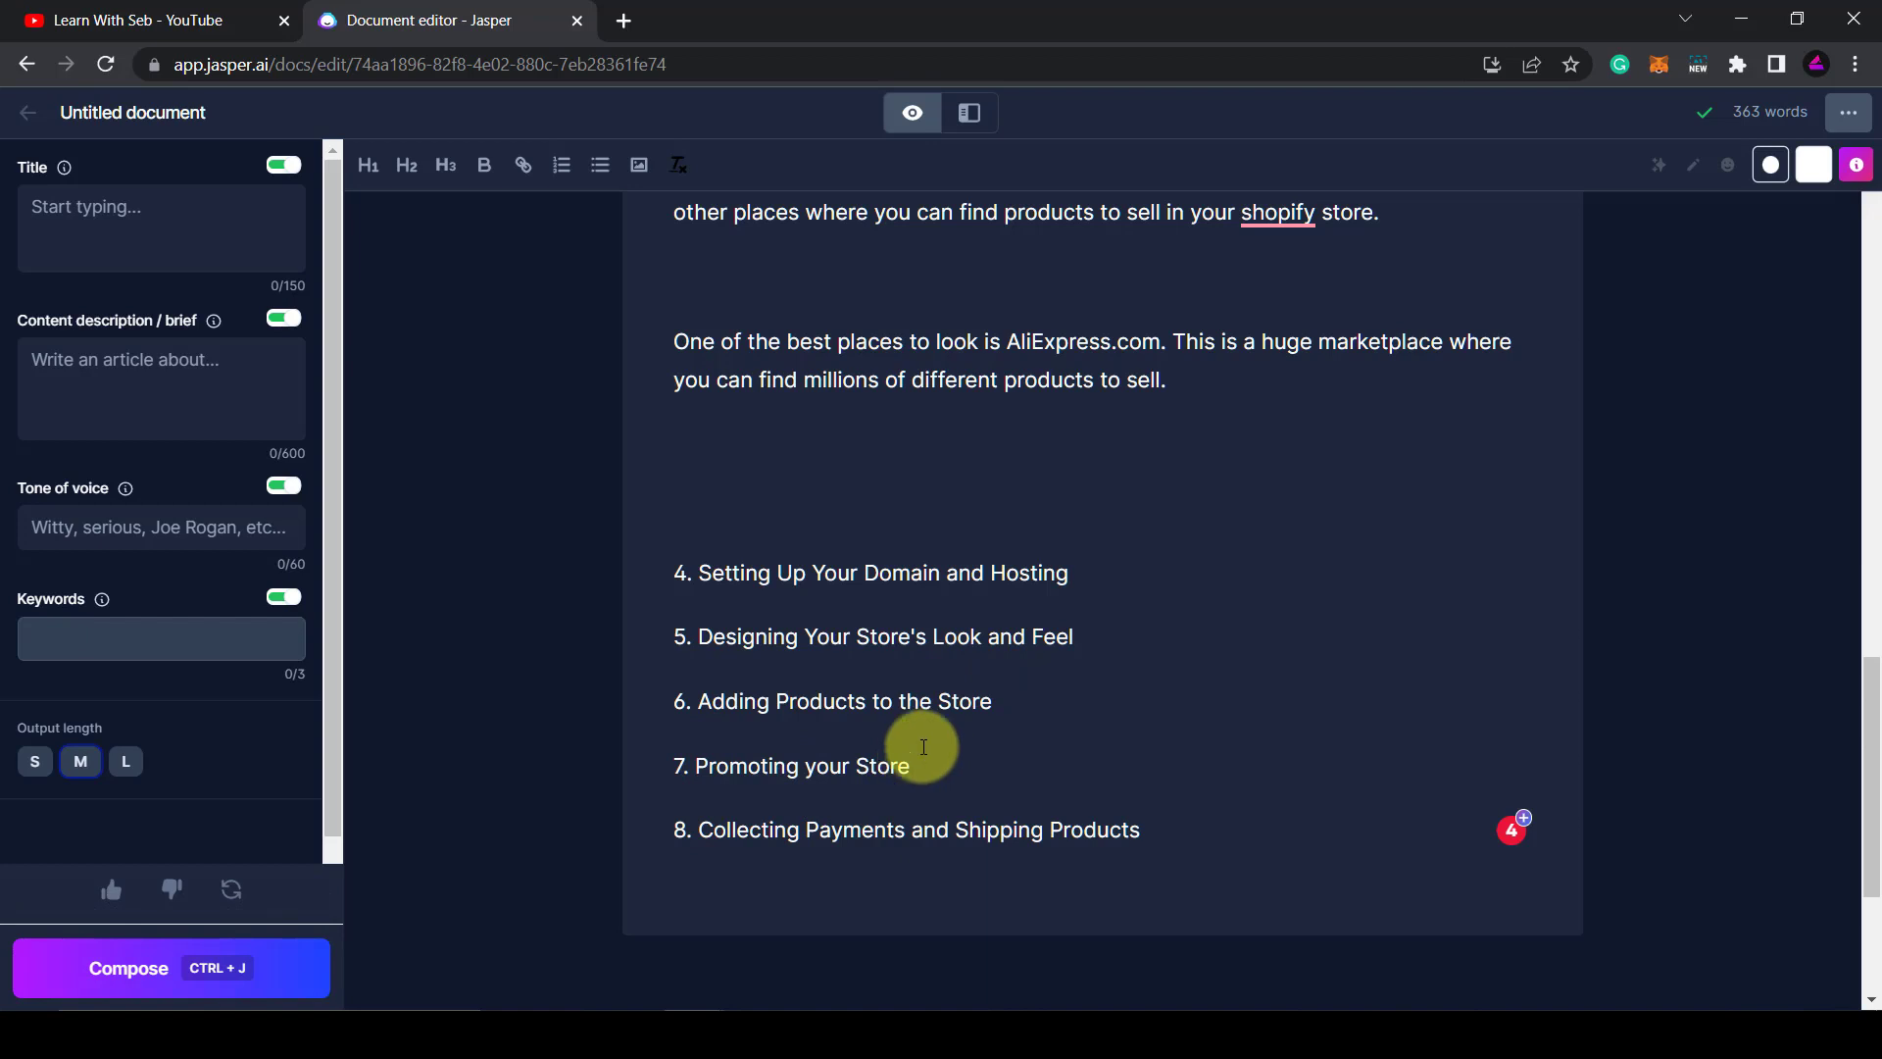
click(1114, 572)
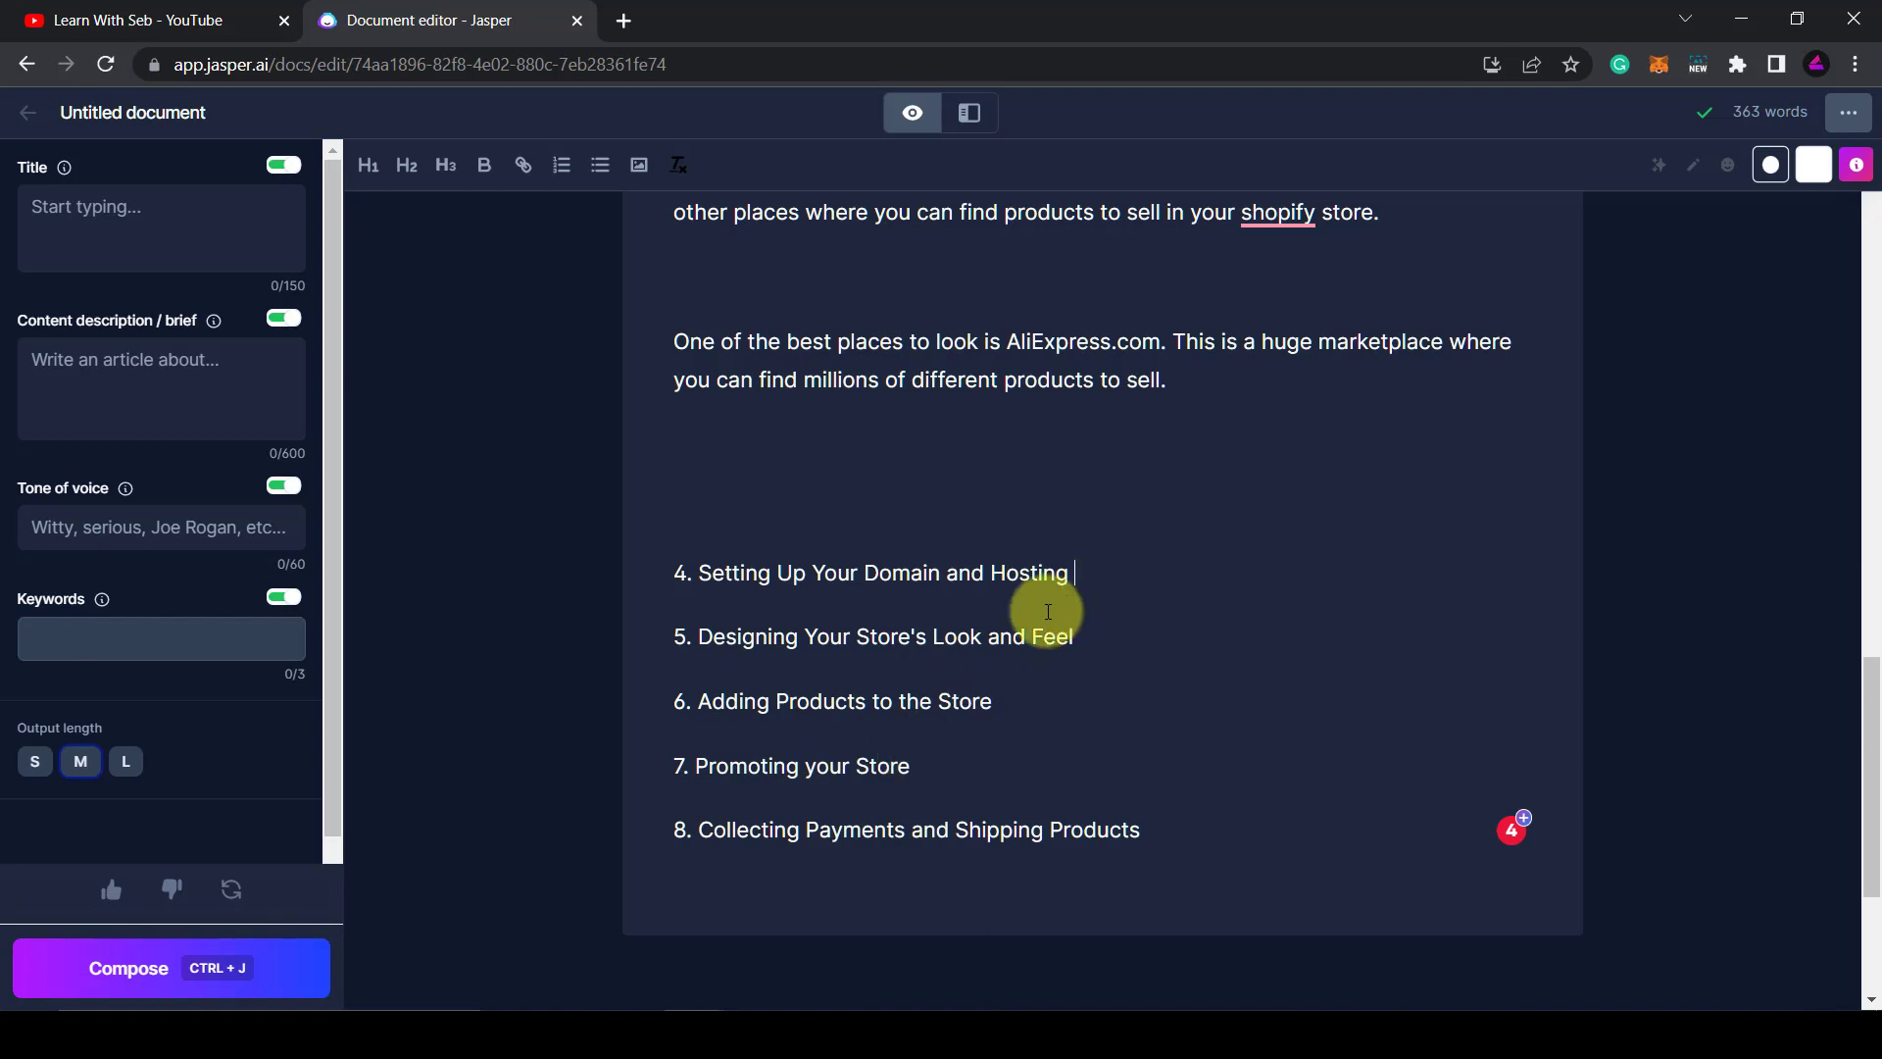
click(136, 992)
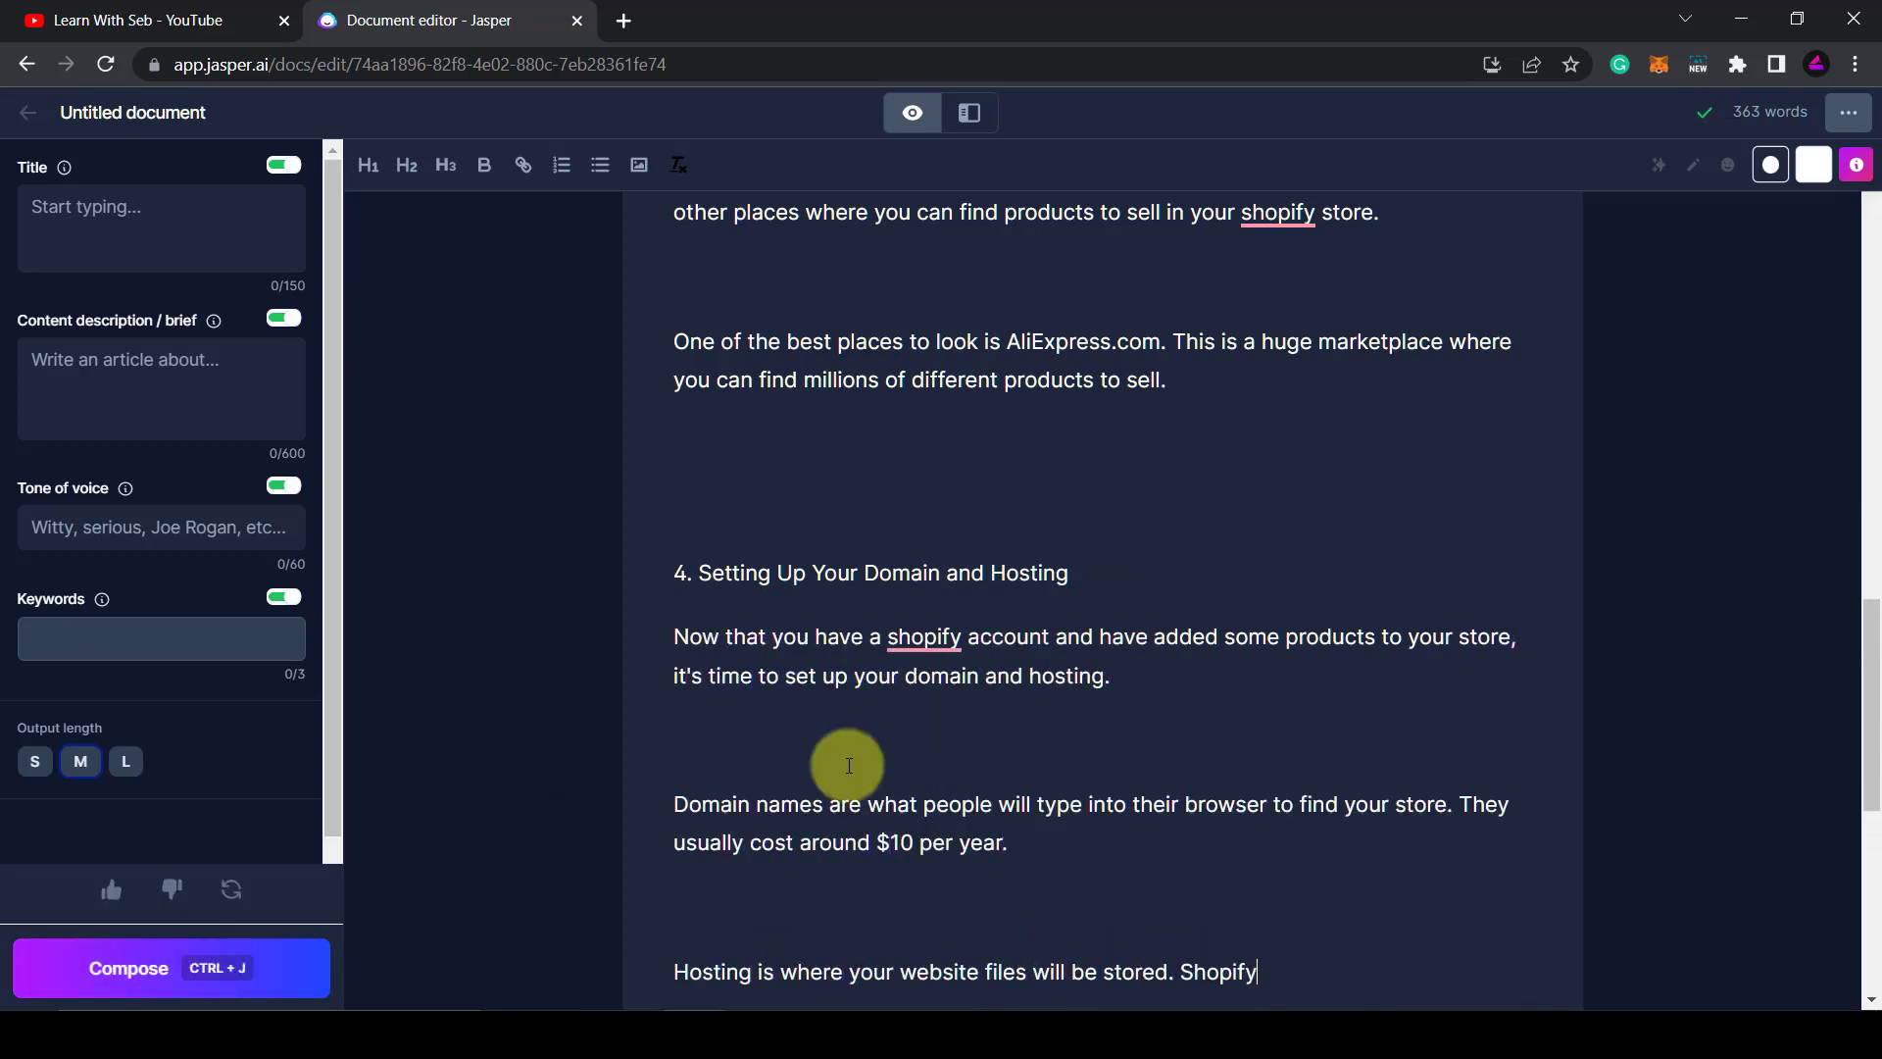
scroll(1028, 773, down, 1)
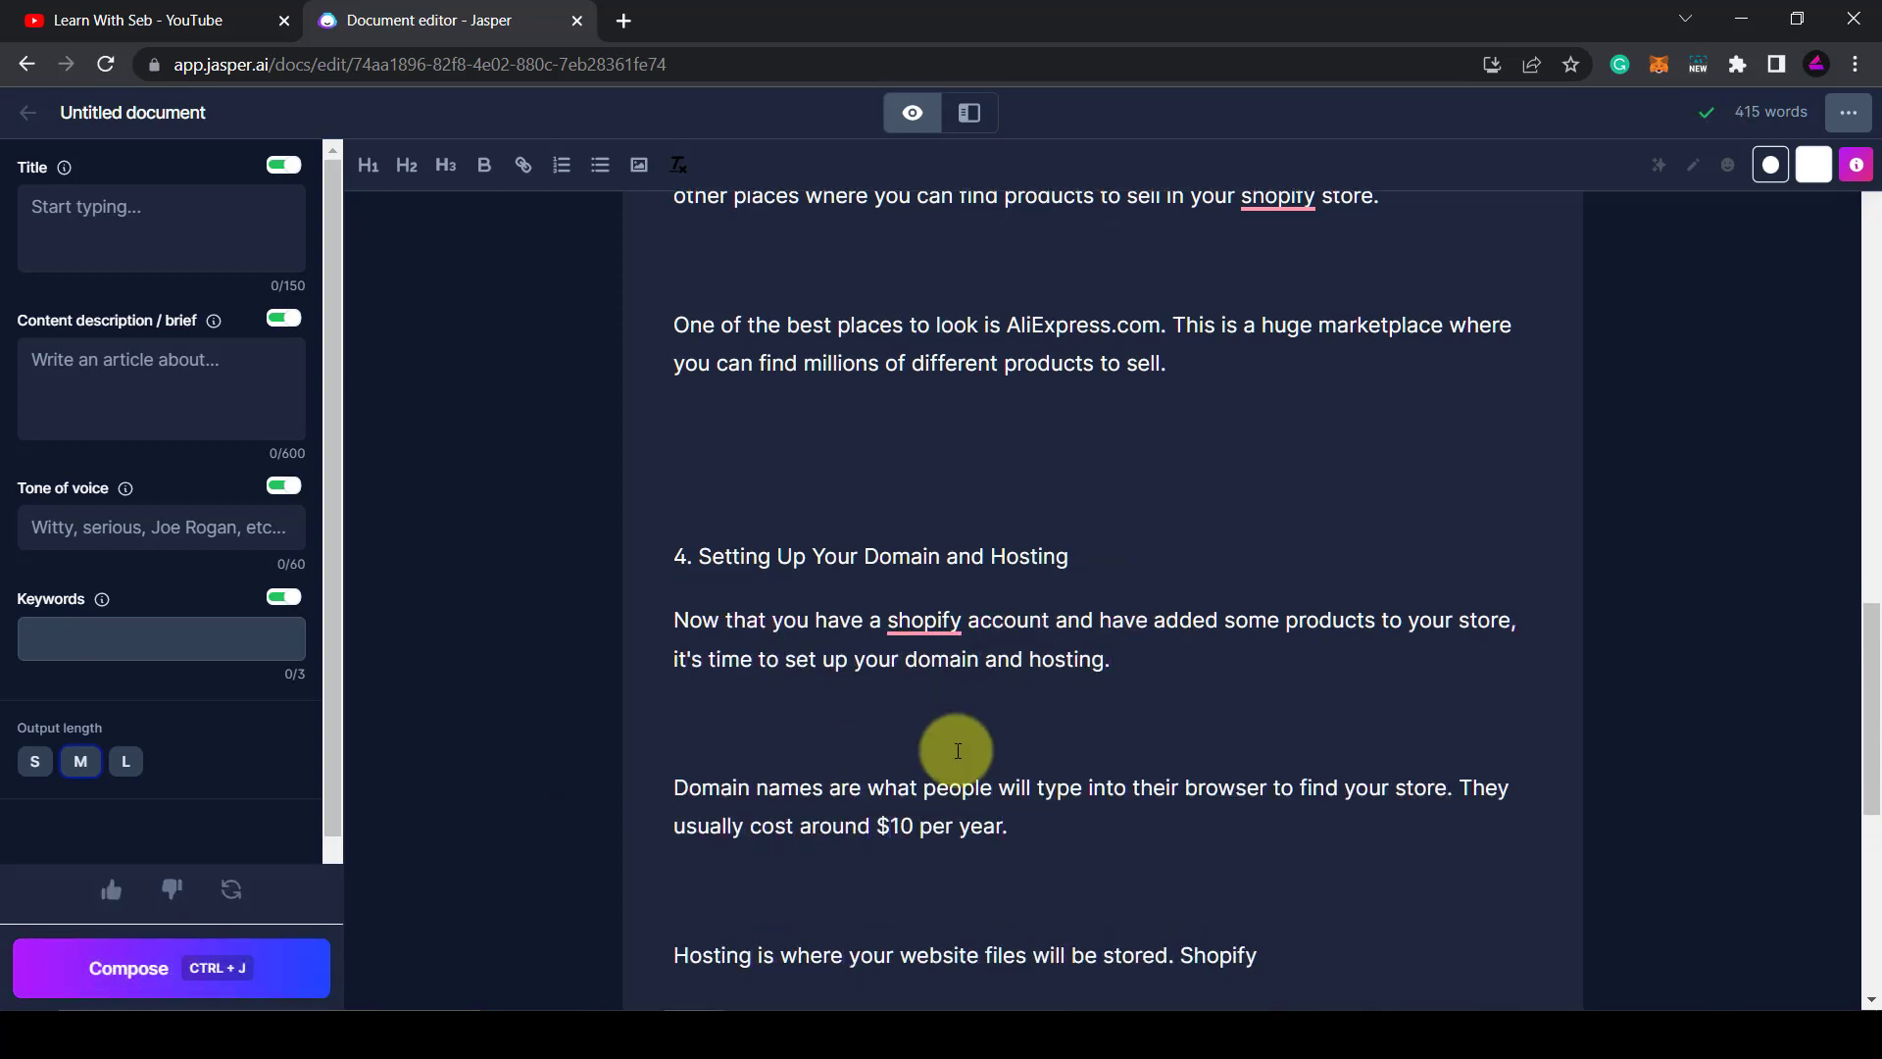
click(135, 993)
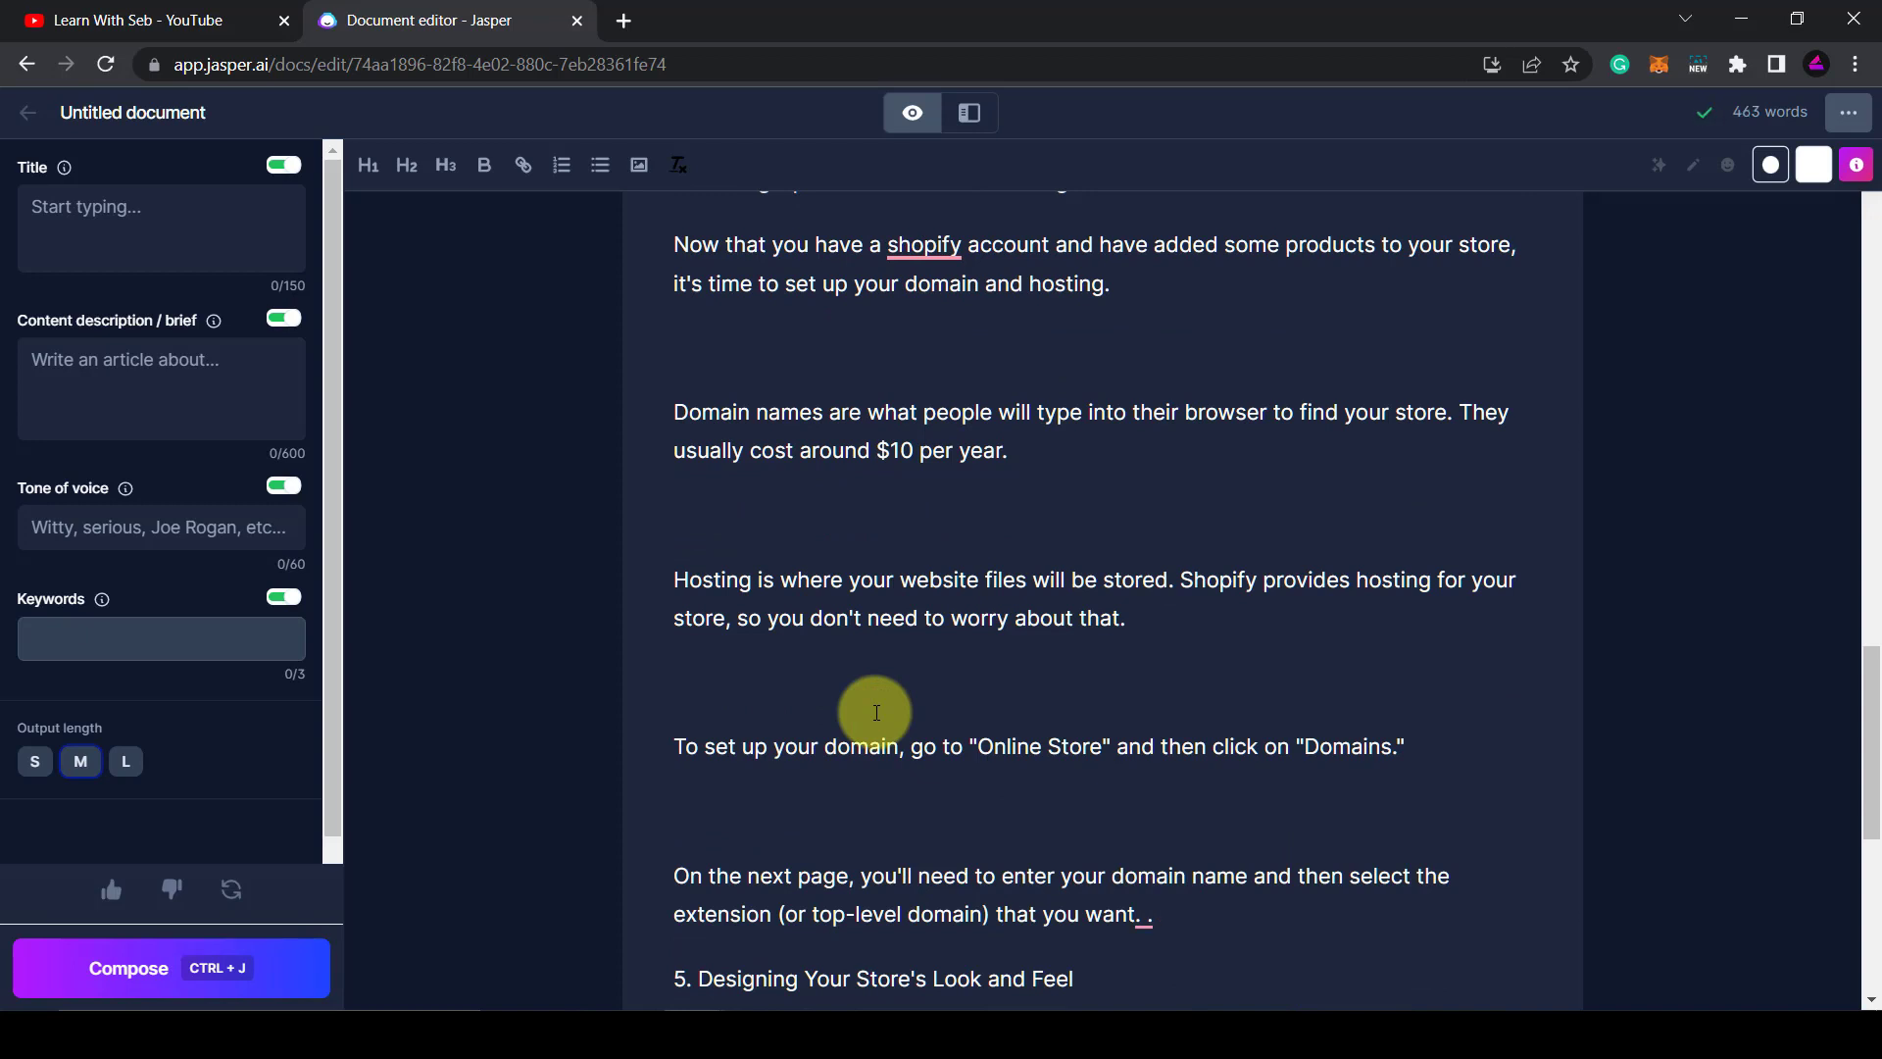
key(BackSpace)
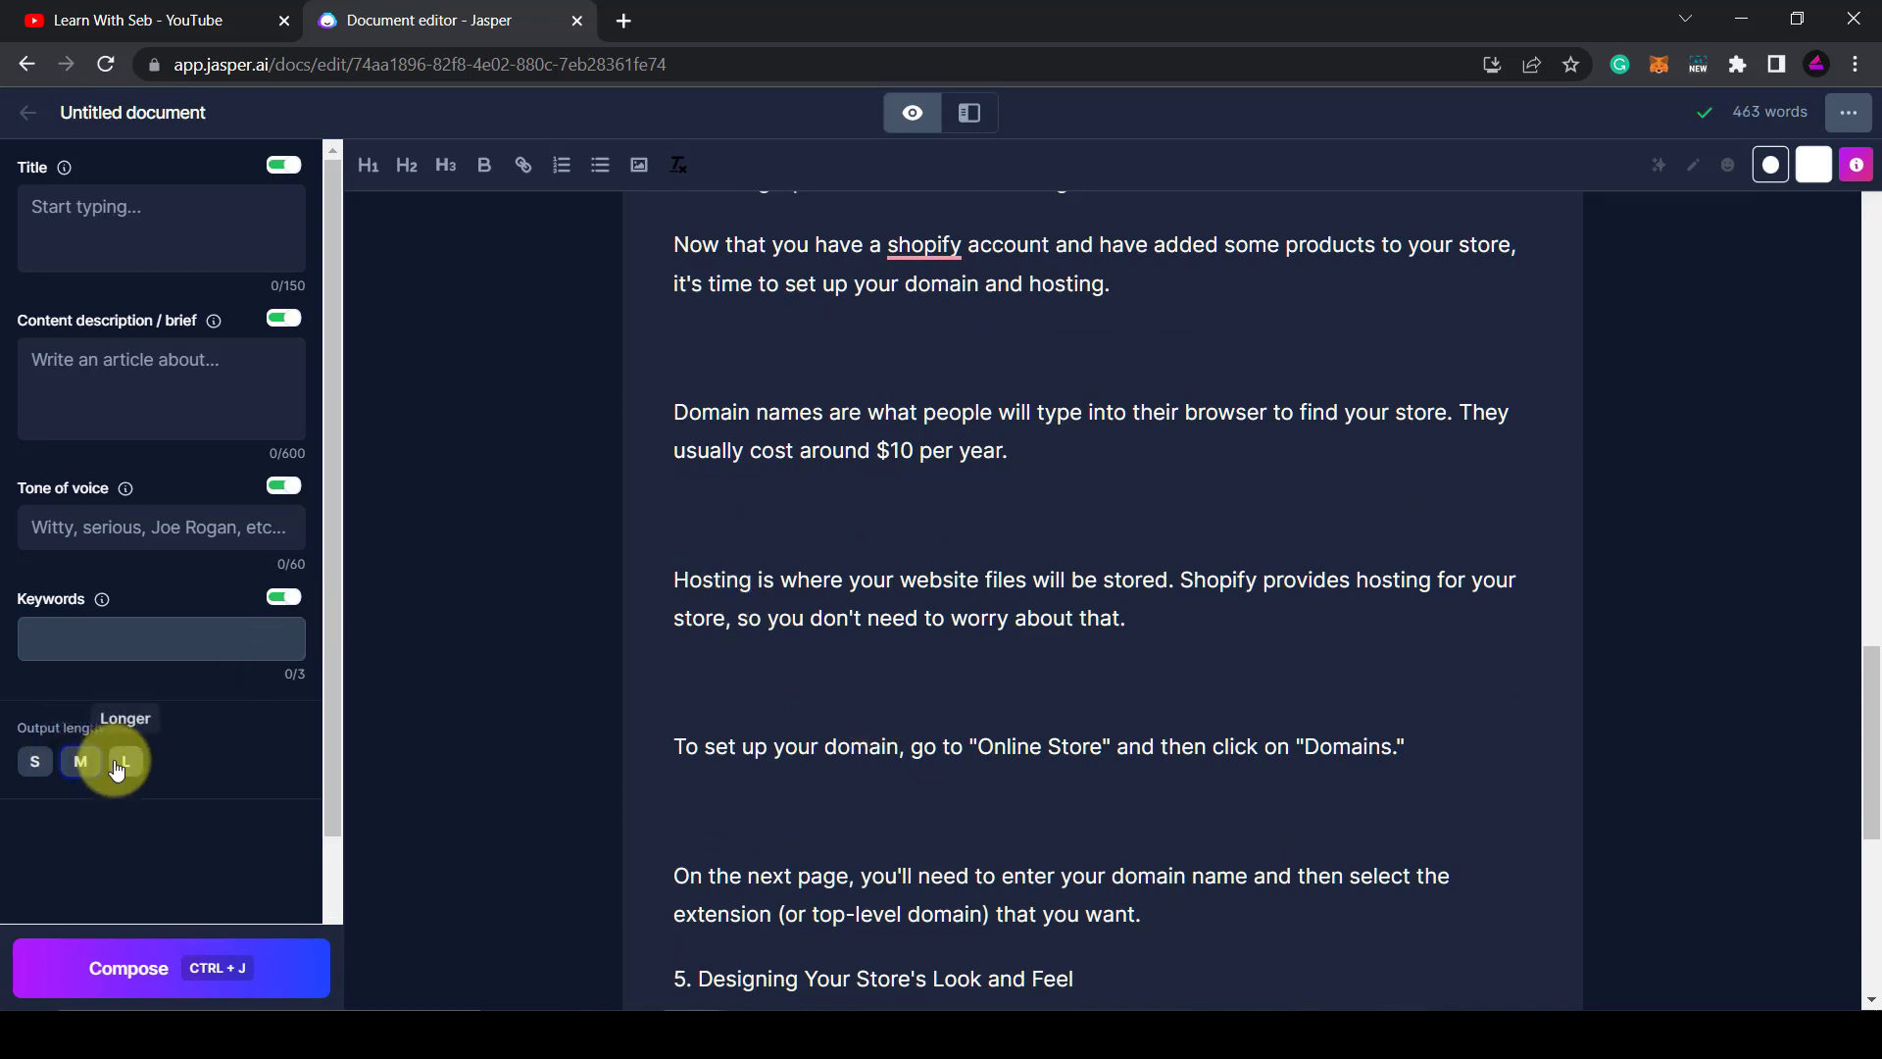
Compose the script text under "5. Designing Your Store's Look and Feel" at output length L and delete its trailing fragment "To do this, go"
click(122, 761)
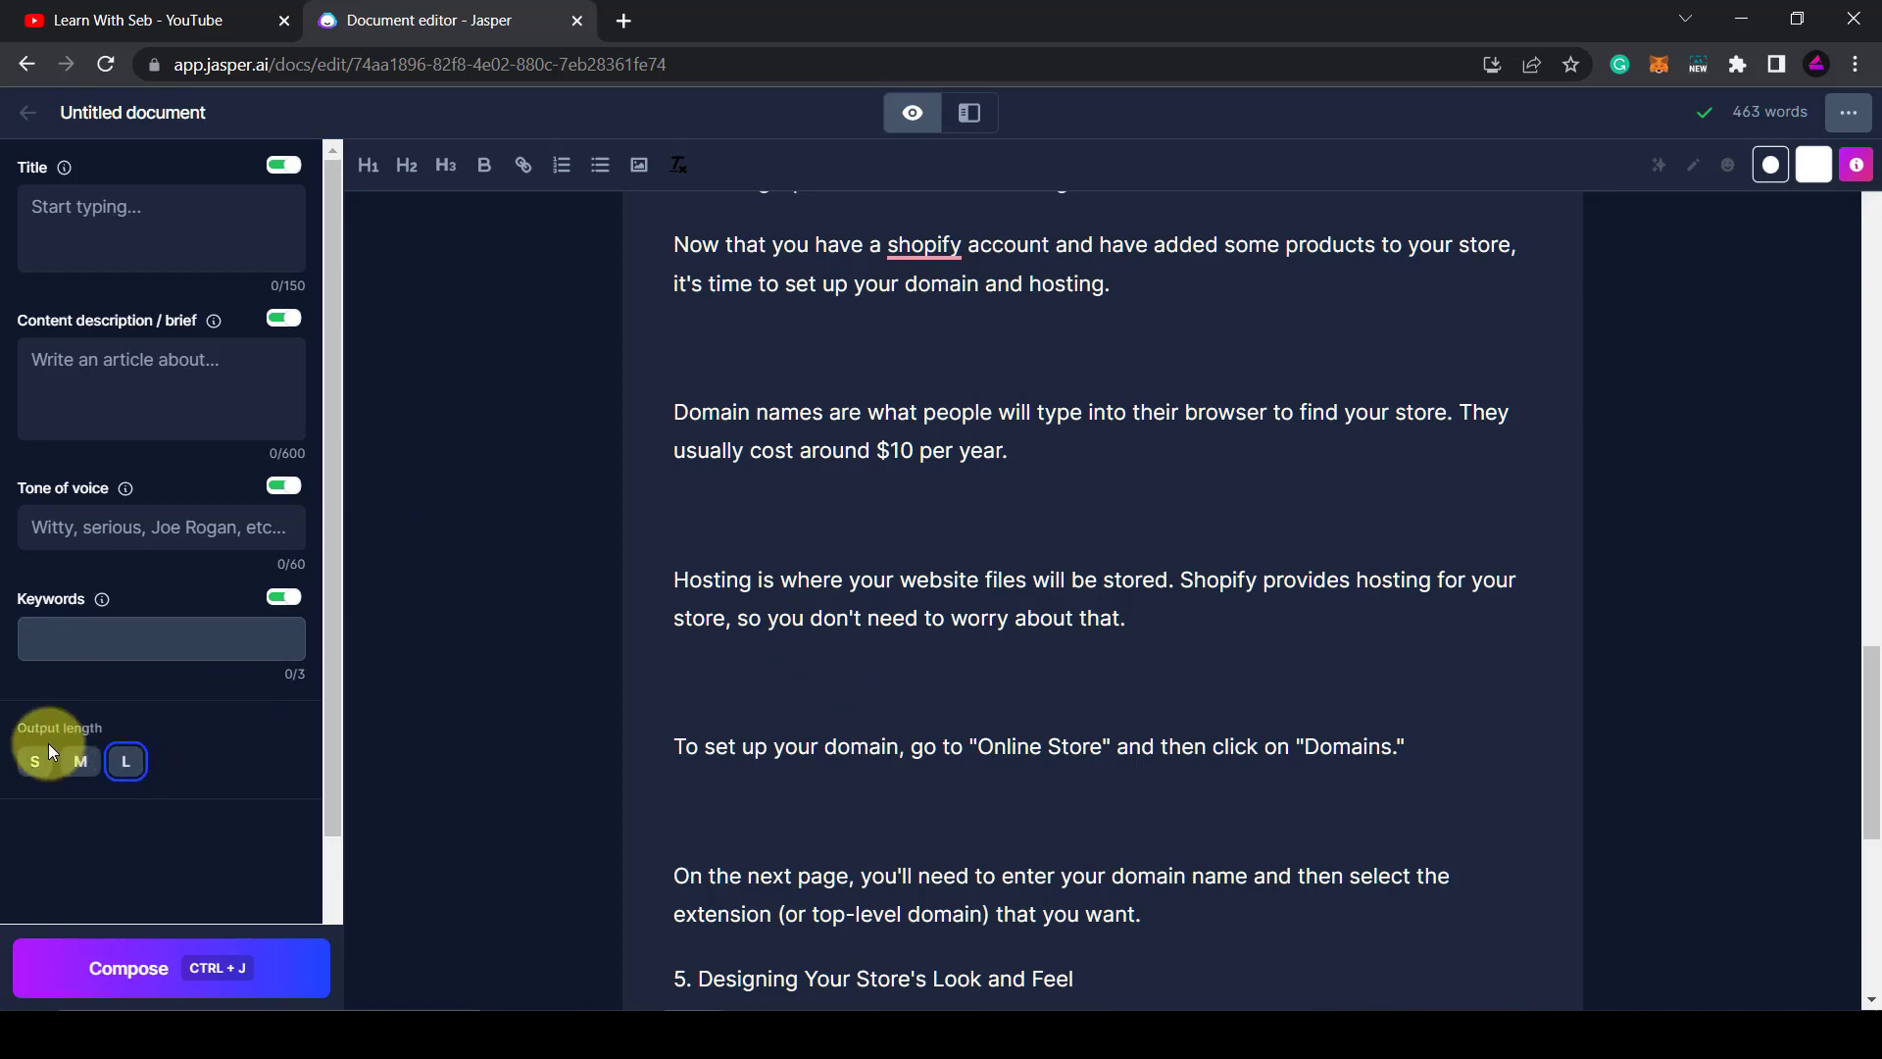
scroll(1081, 642, down, 4)
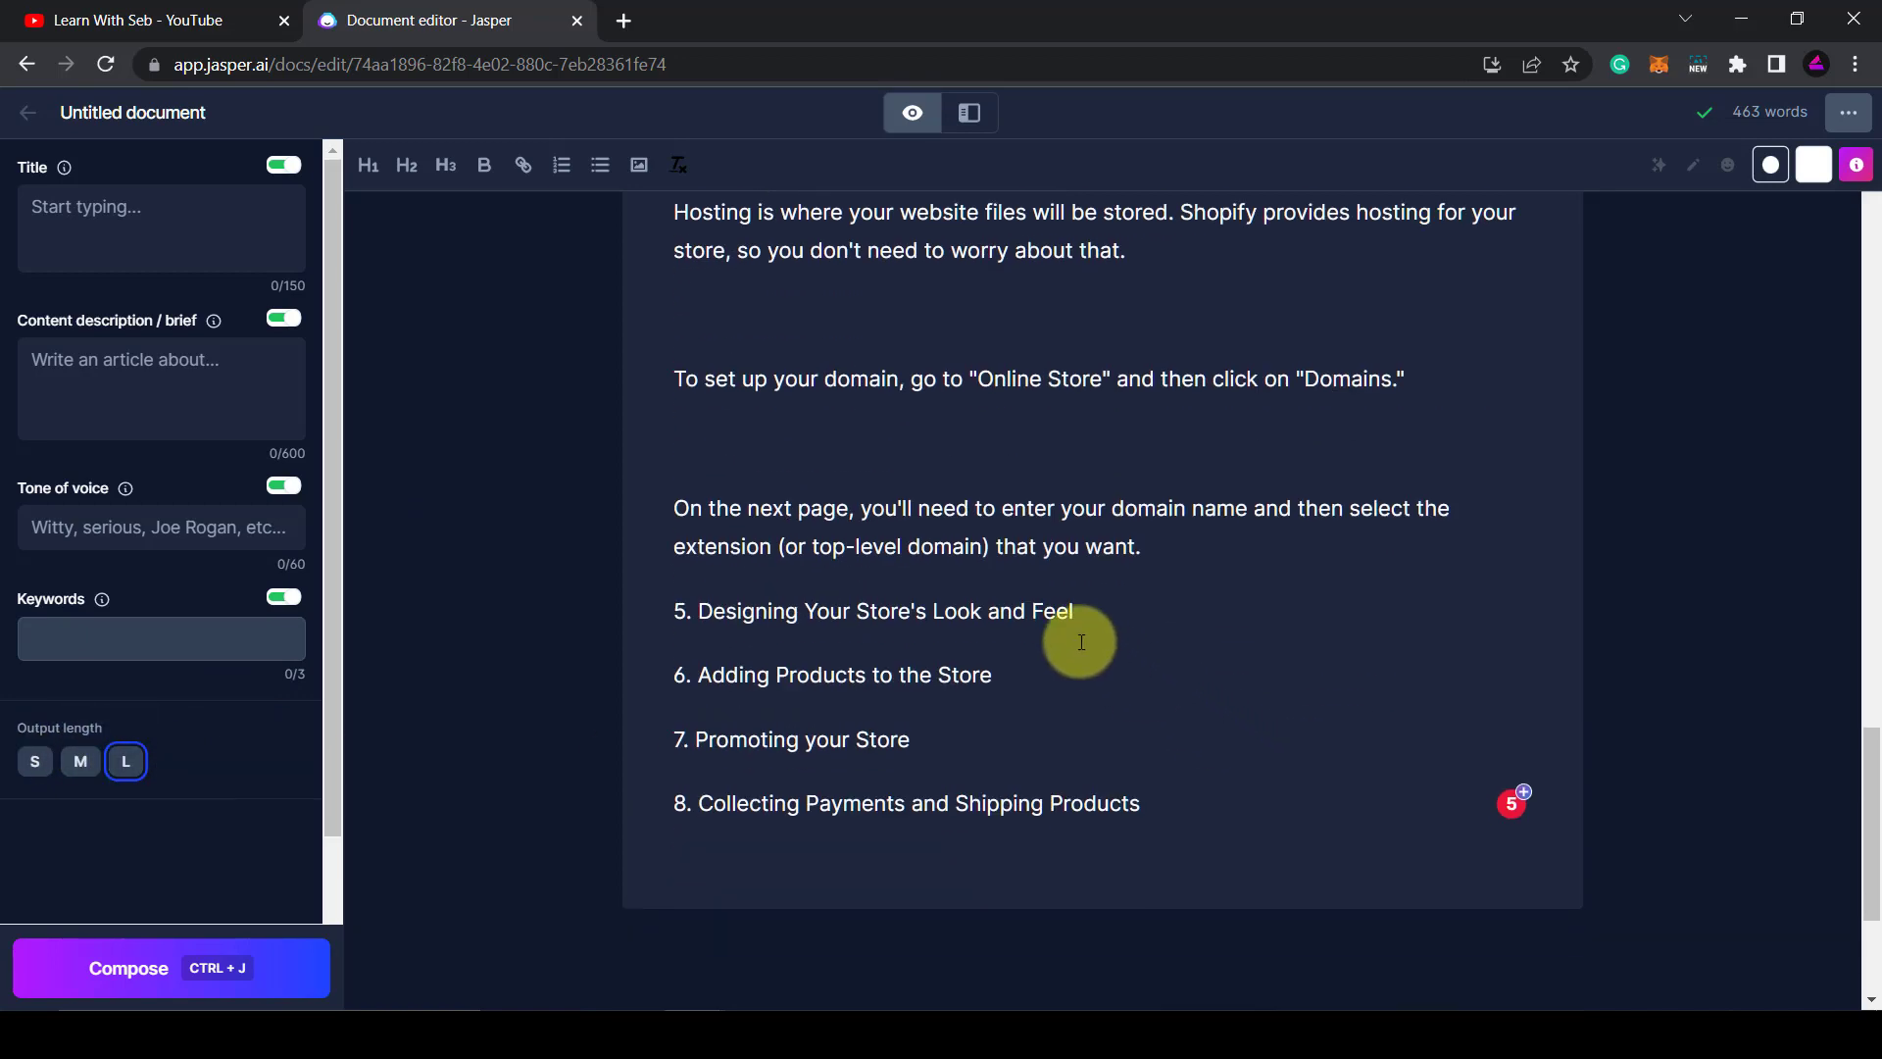
click(1088, 612)
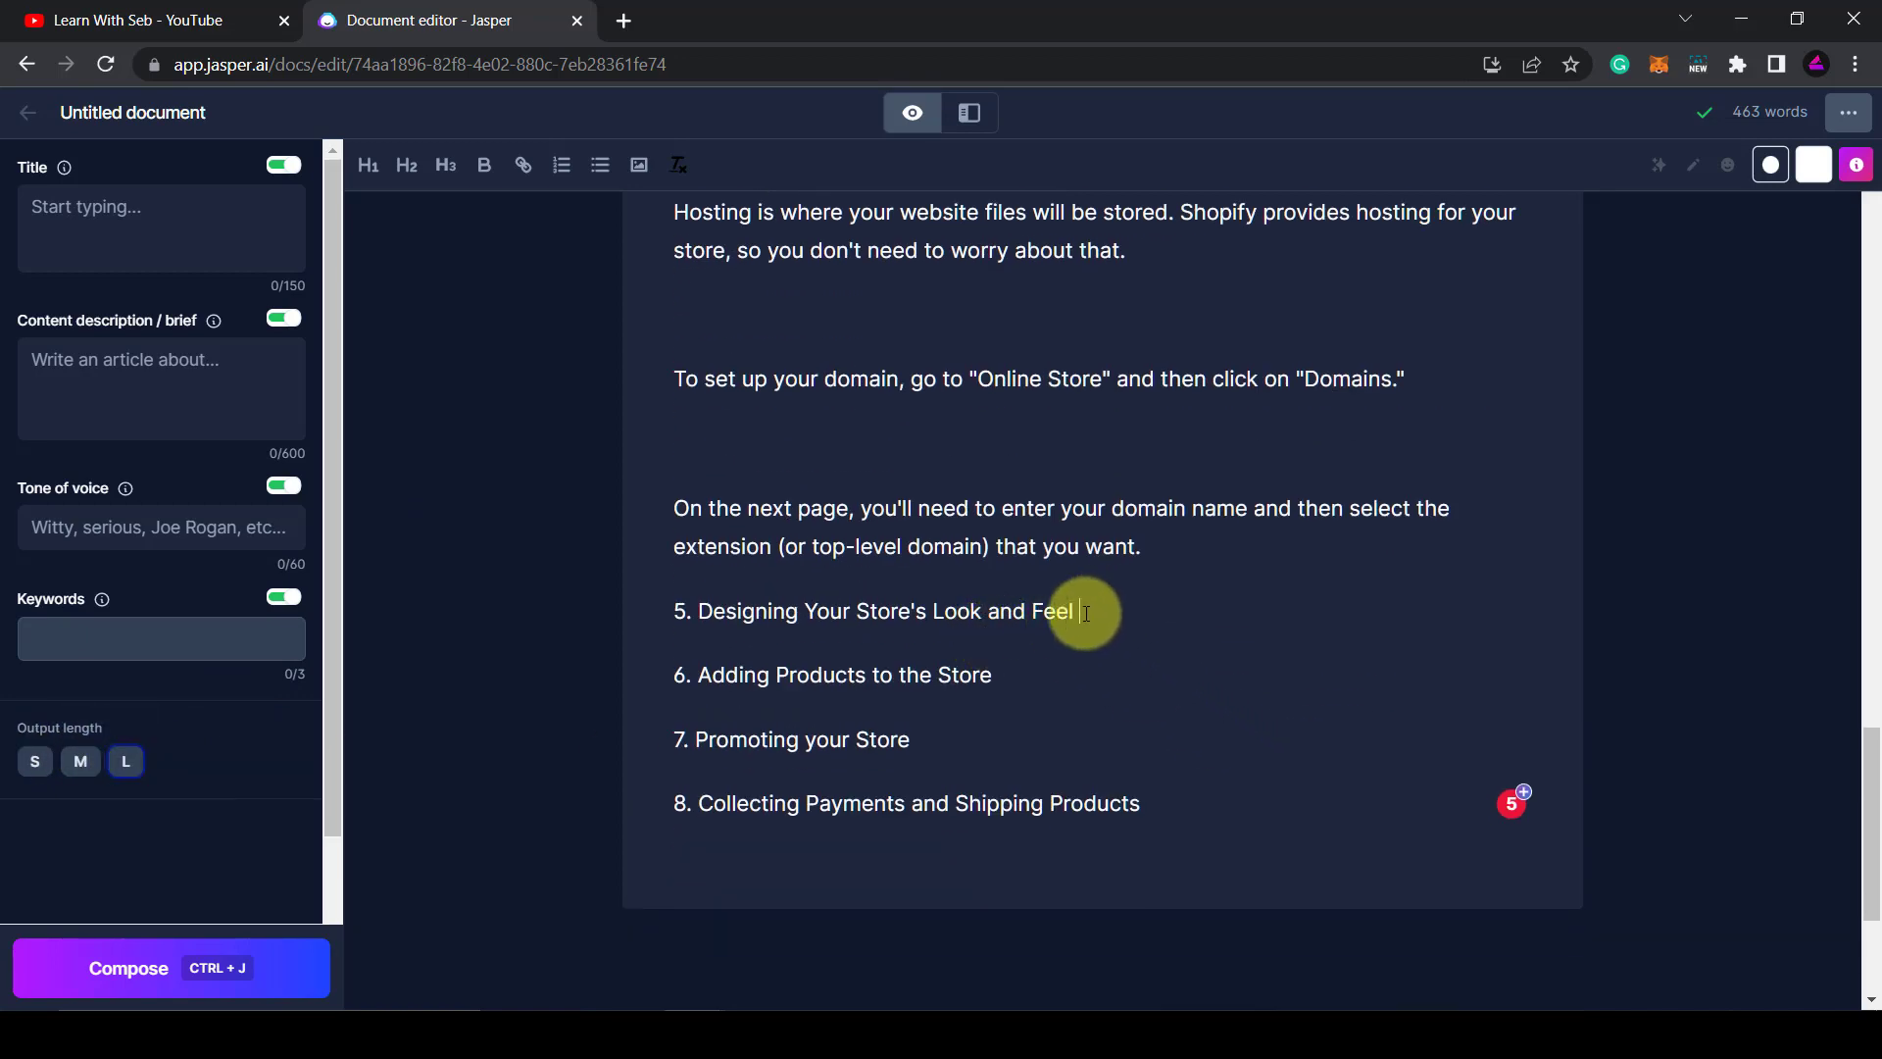
click(171, 961)
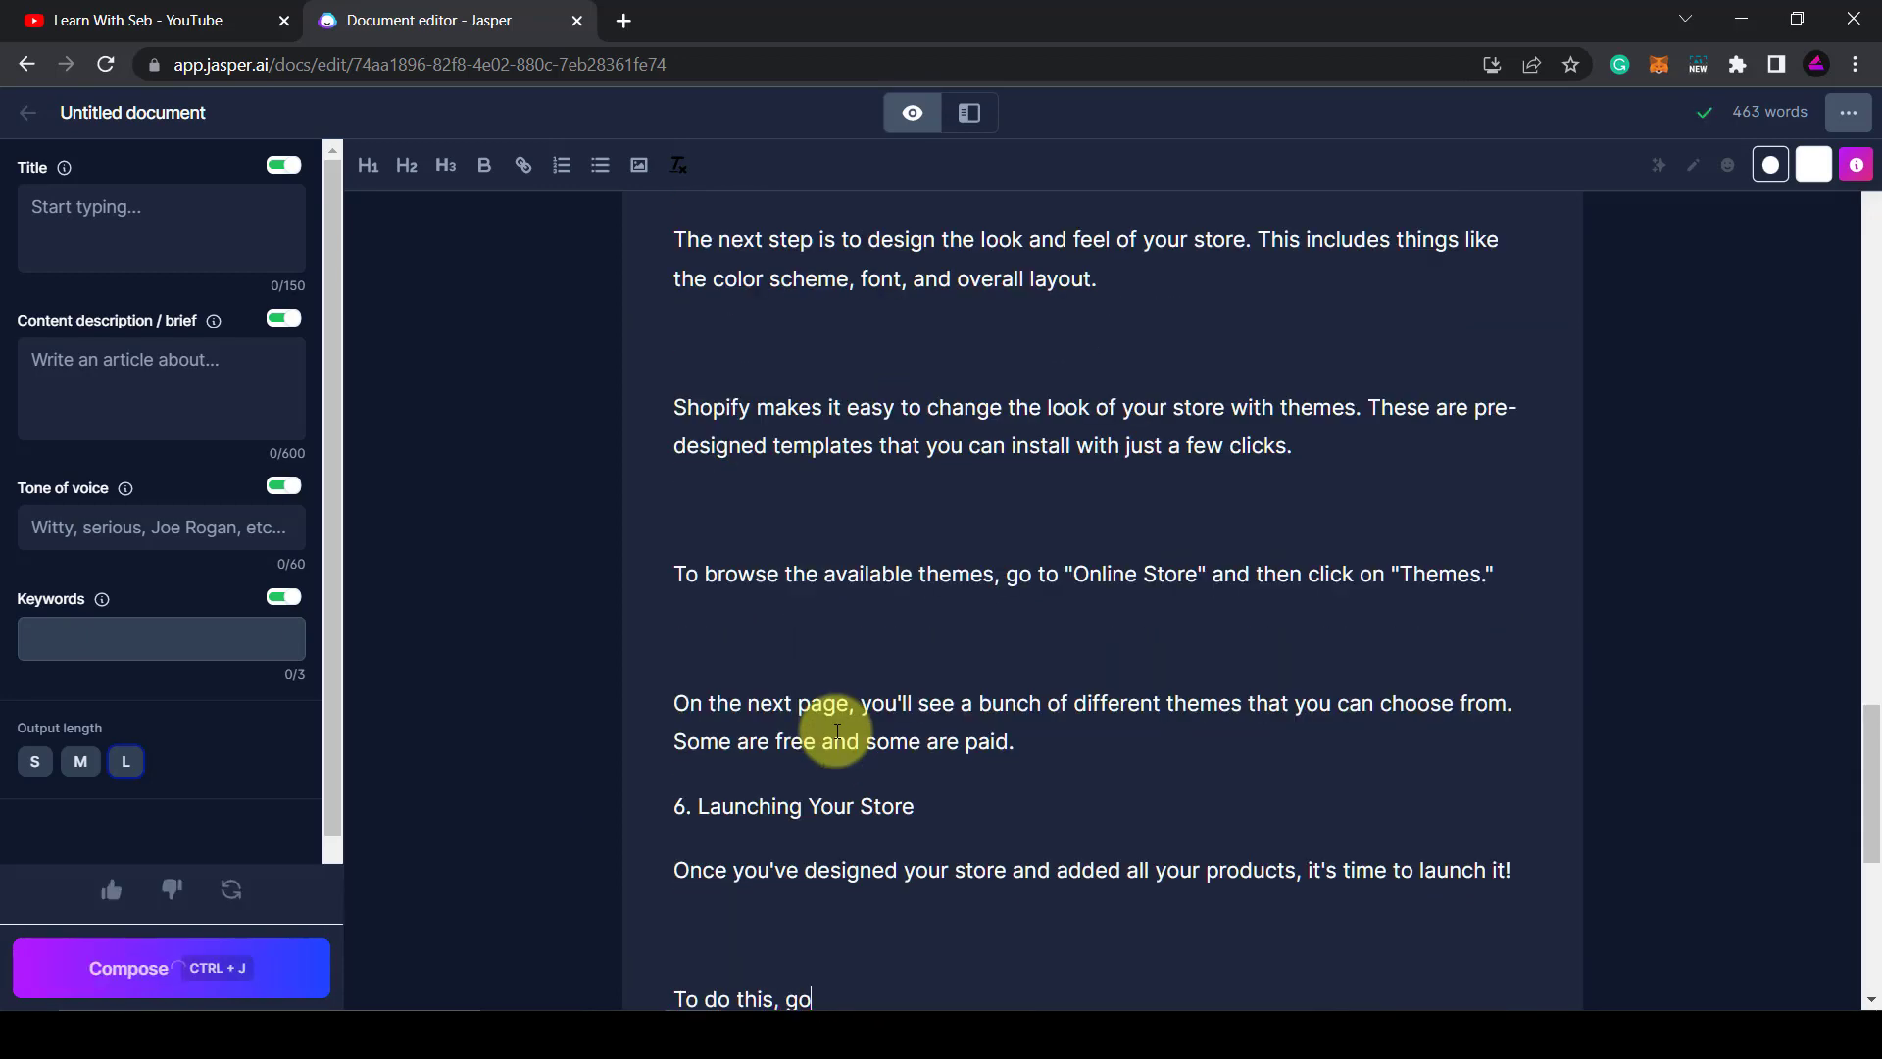
scroll(837, 731, down, 2)
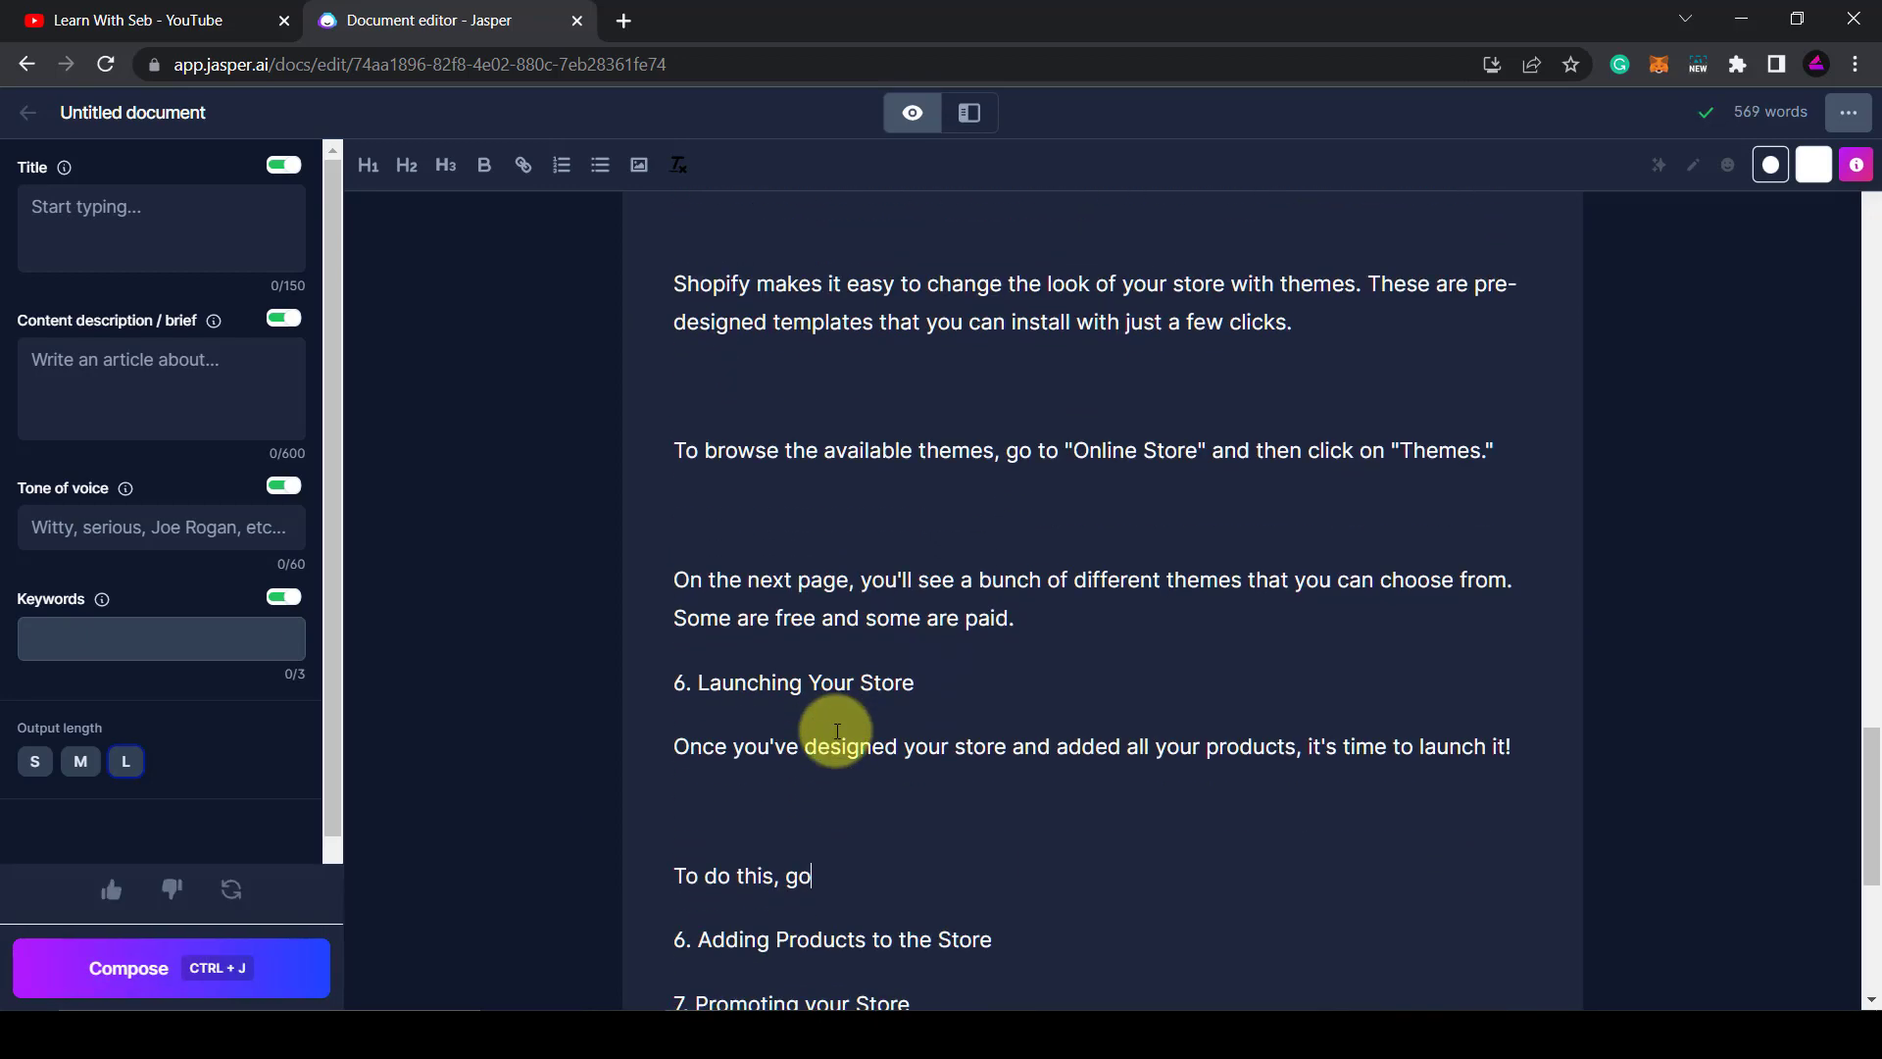
drag(853, 889, 651, 879)
key(BackSpace)
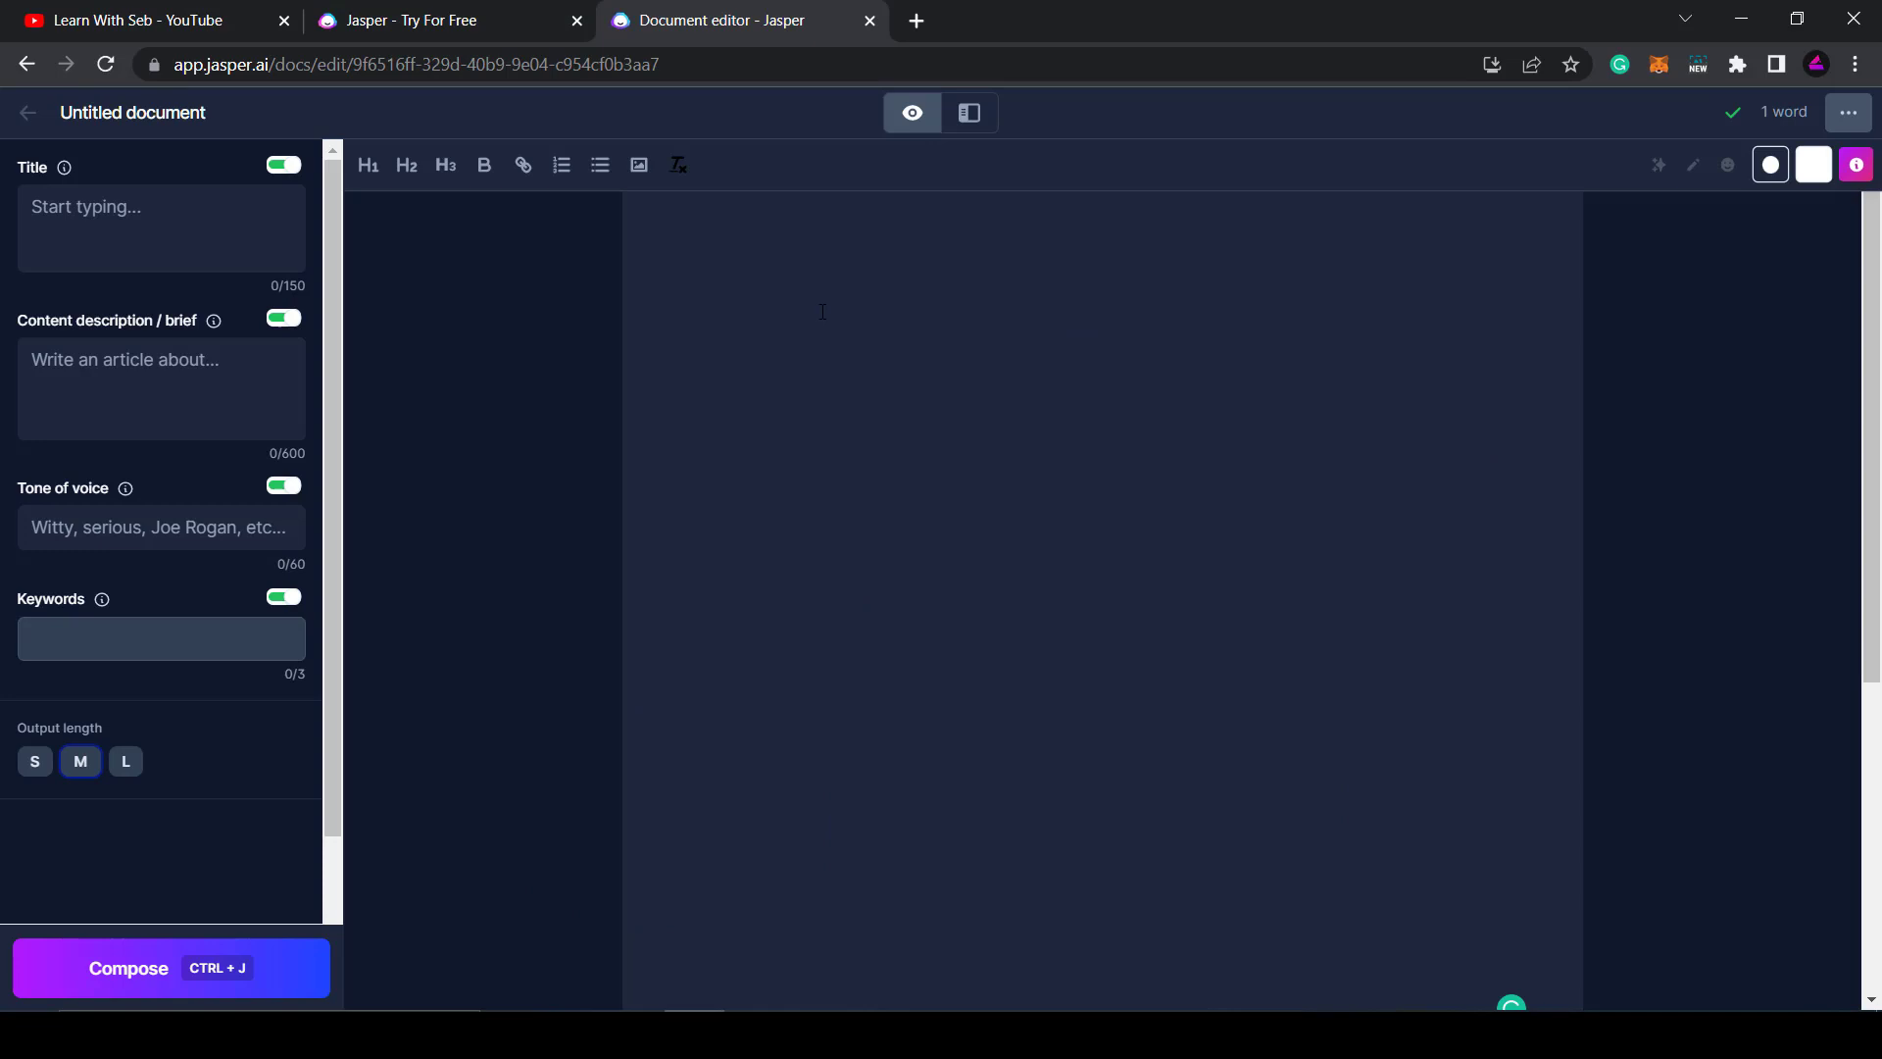
Enter the prompt "List of benefits of using an AI copywriting assistant" in the blank document and compose text from it
text(List of benefits of using an A)
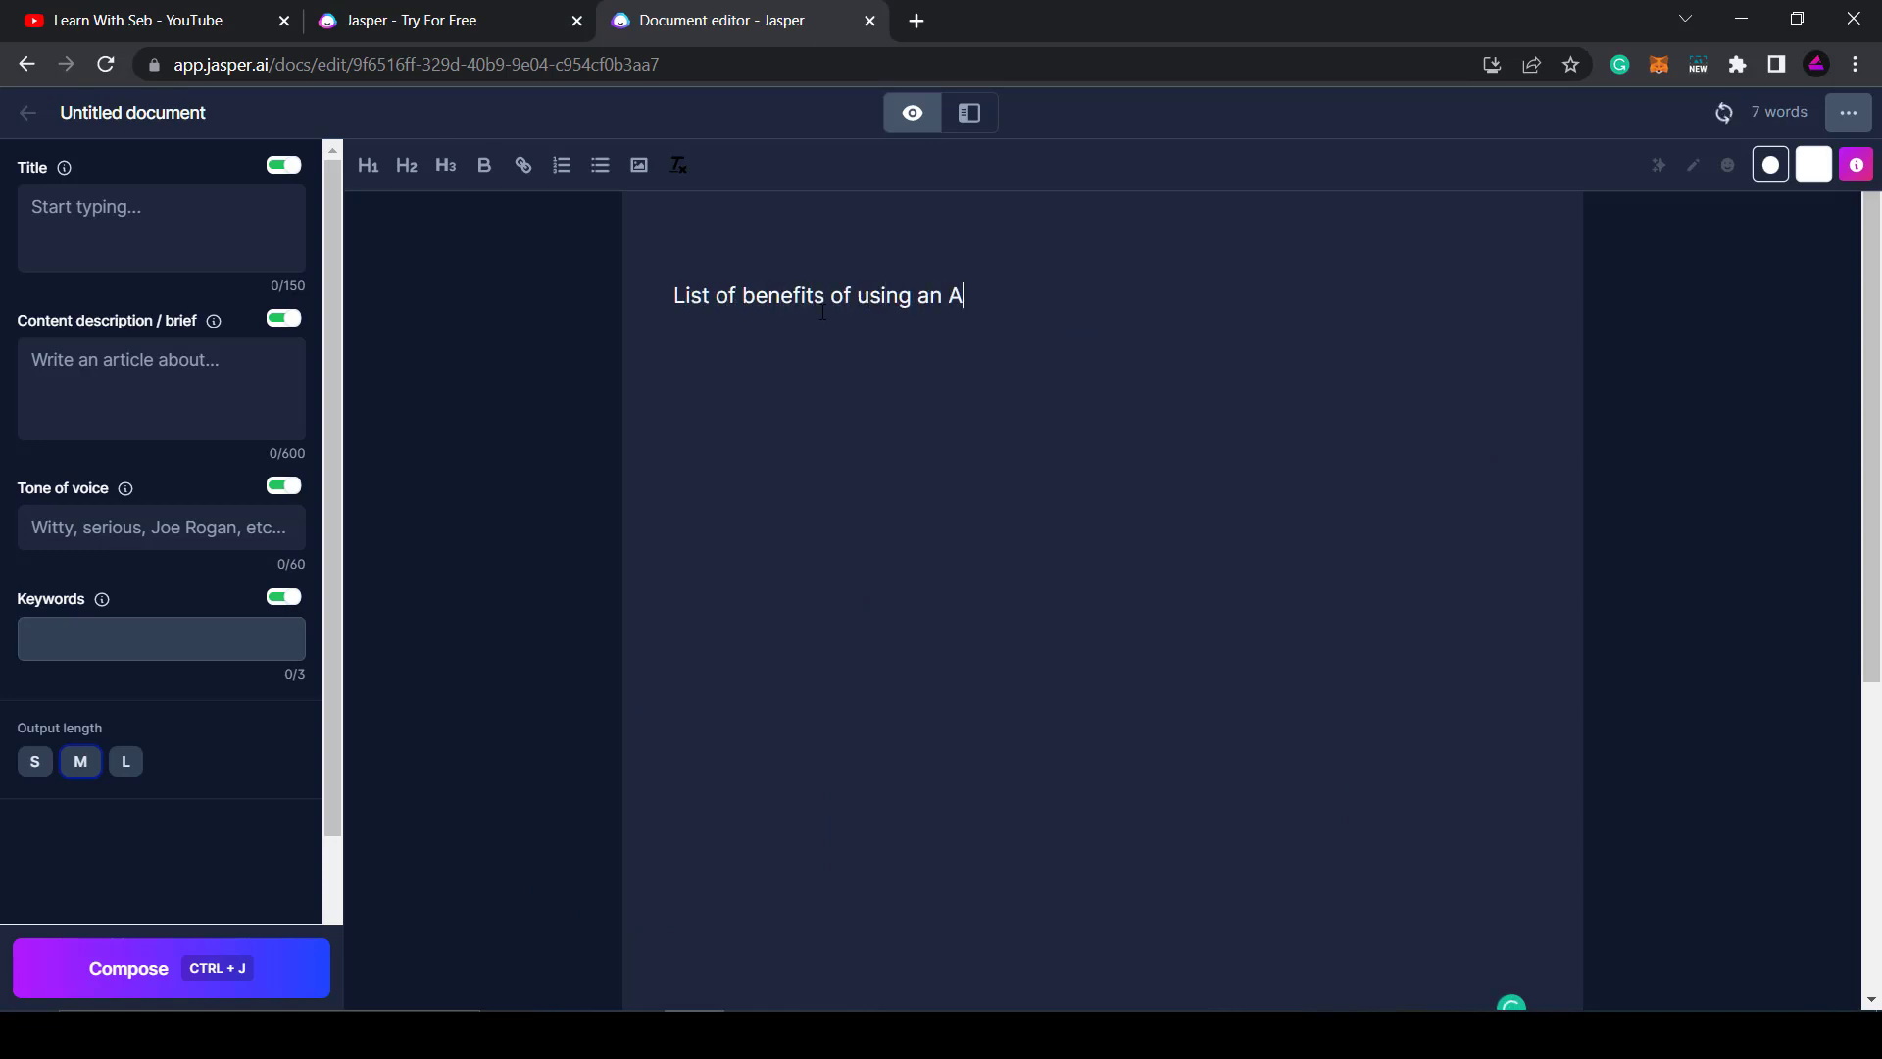
text(I copywriting assistant)
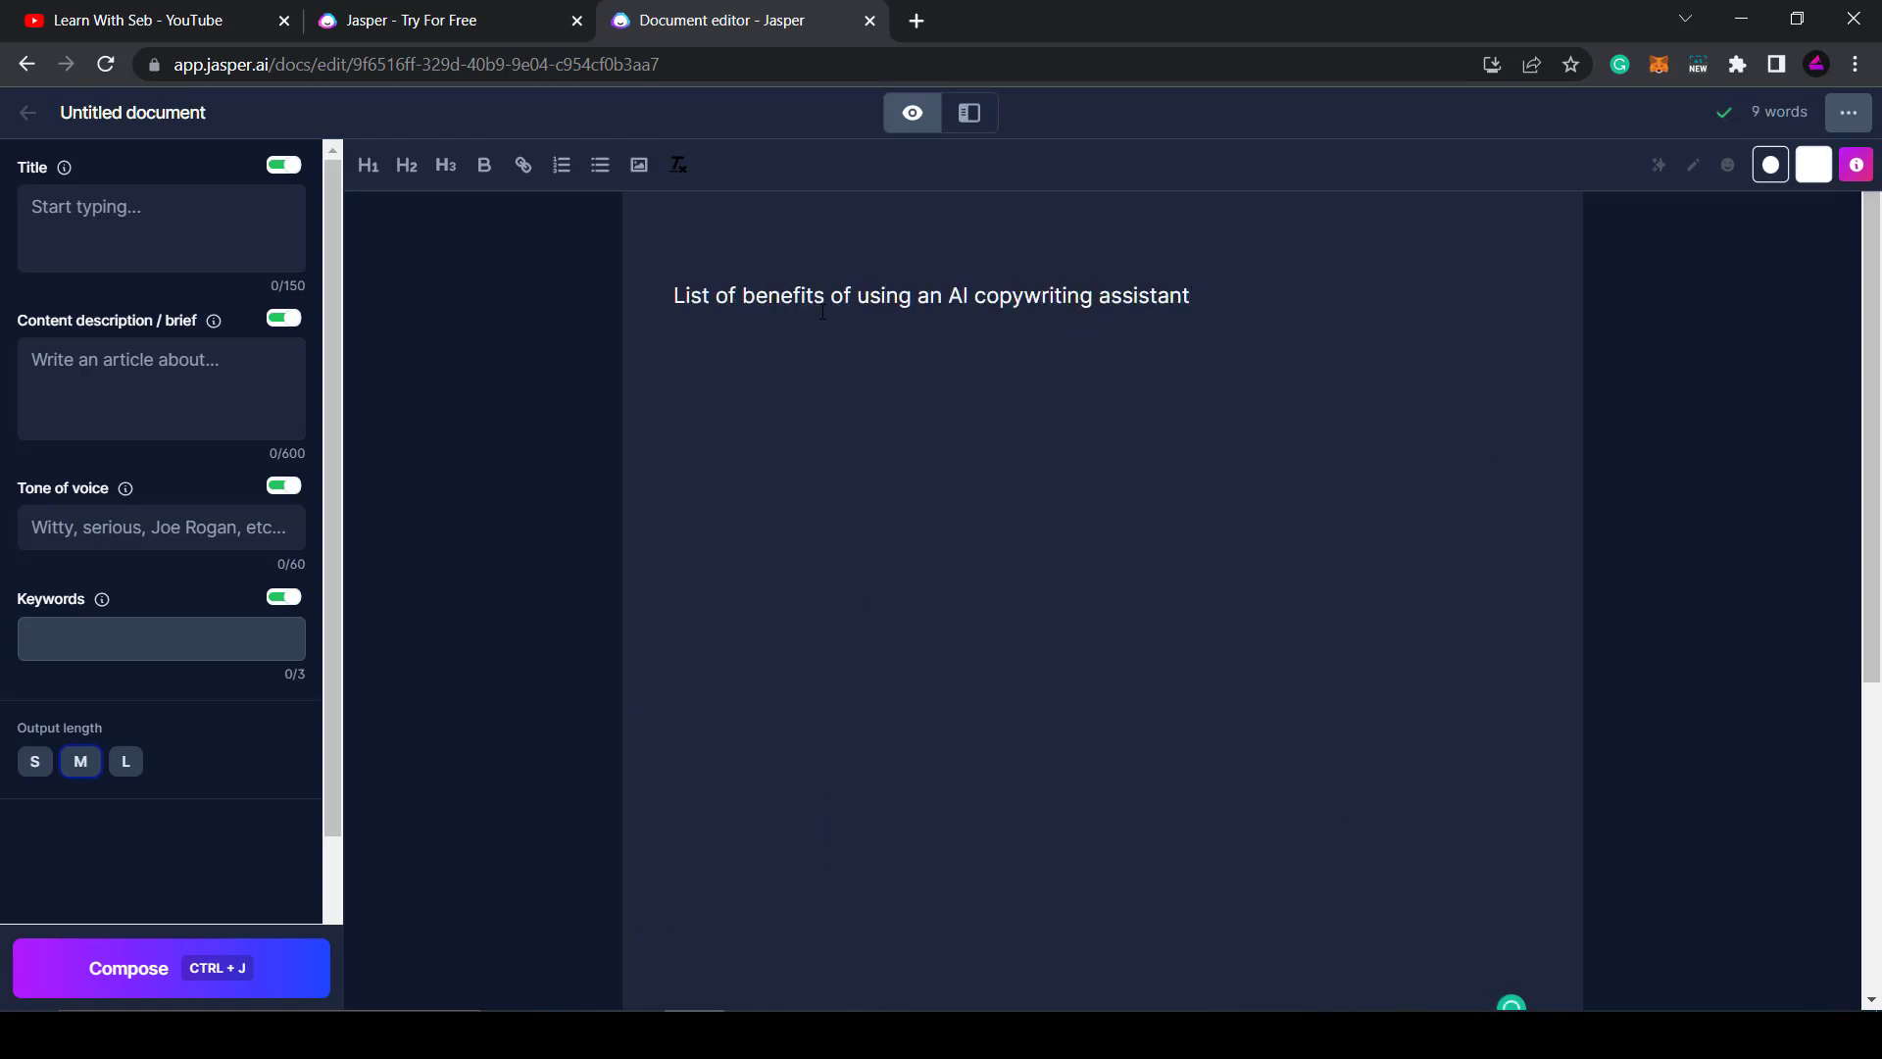
key(ctrl+j)
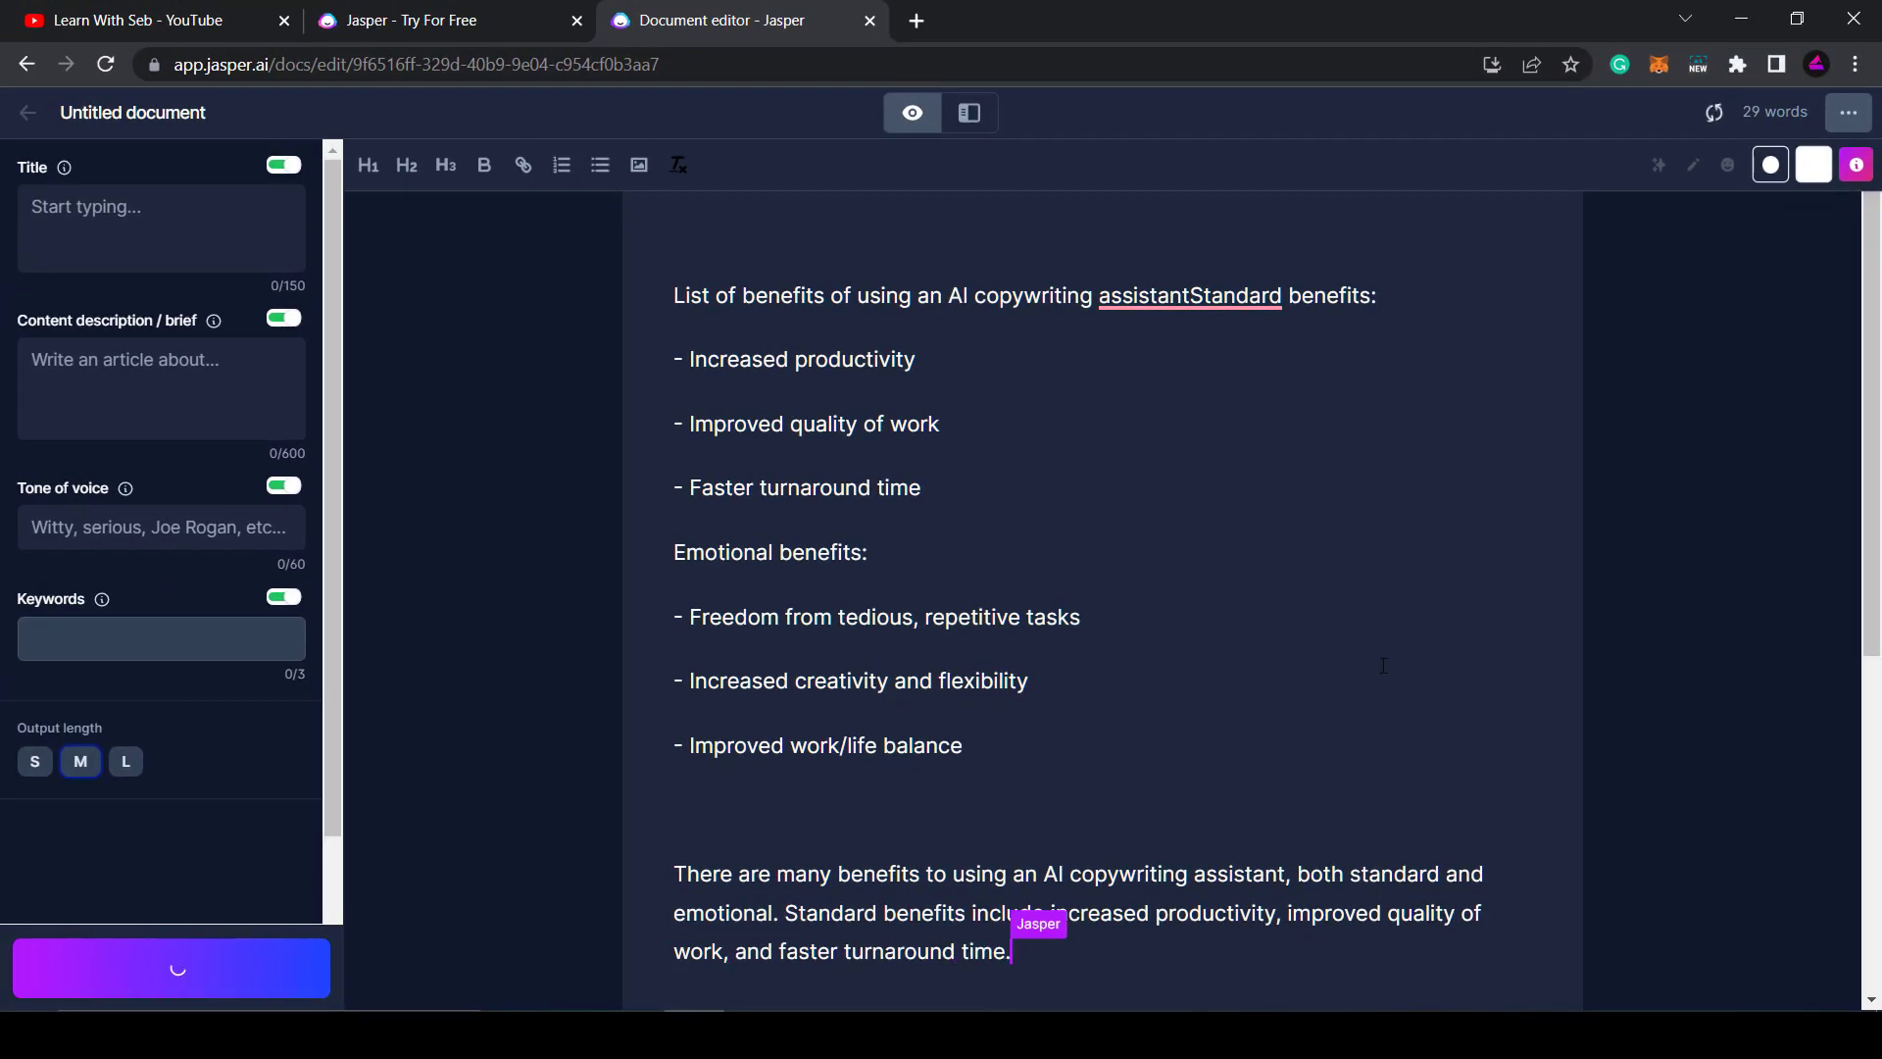
Add the question "Why use Jasper AI?" below the benefits paragraph and compose its answer in two passes
scroll(1424, 573, down, 1)
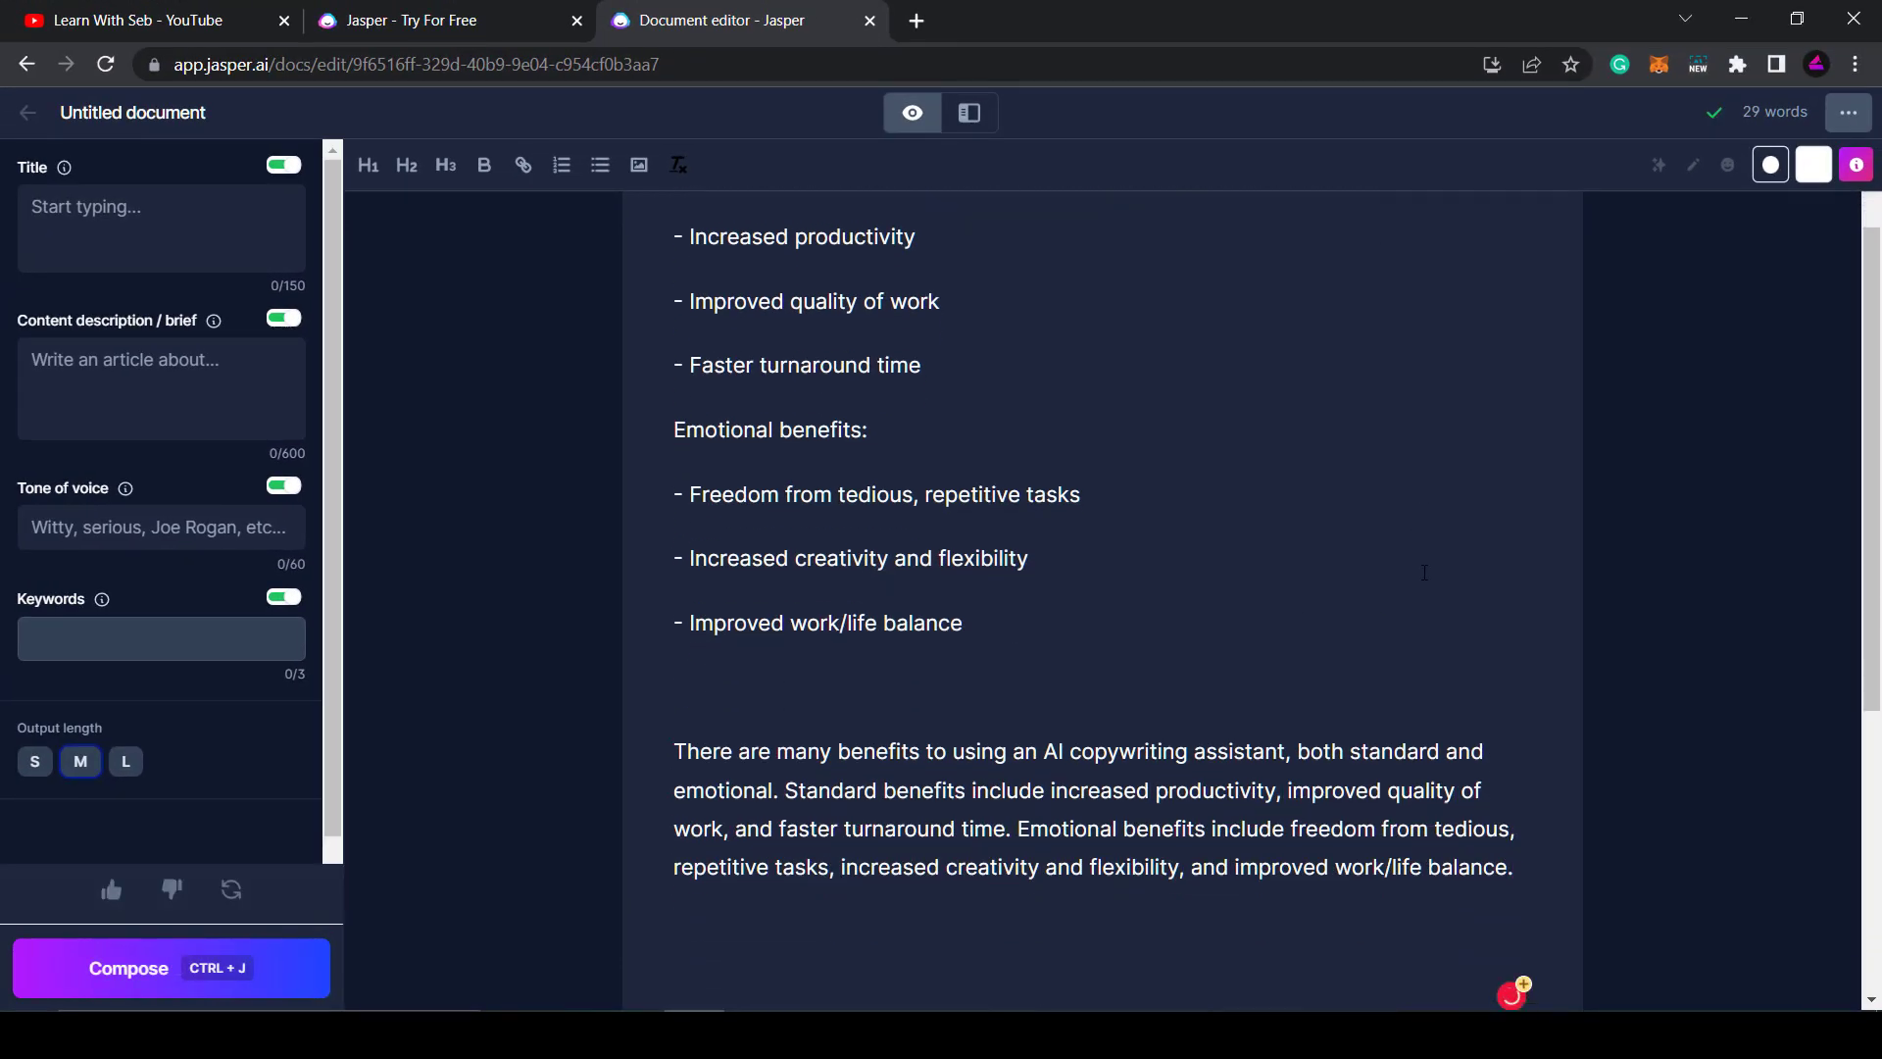
middle_click(1417, 552)
click(1419, 553)
scroll(1538, 519, down, 4)
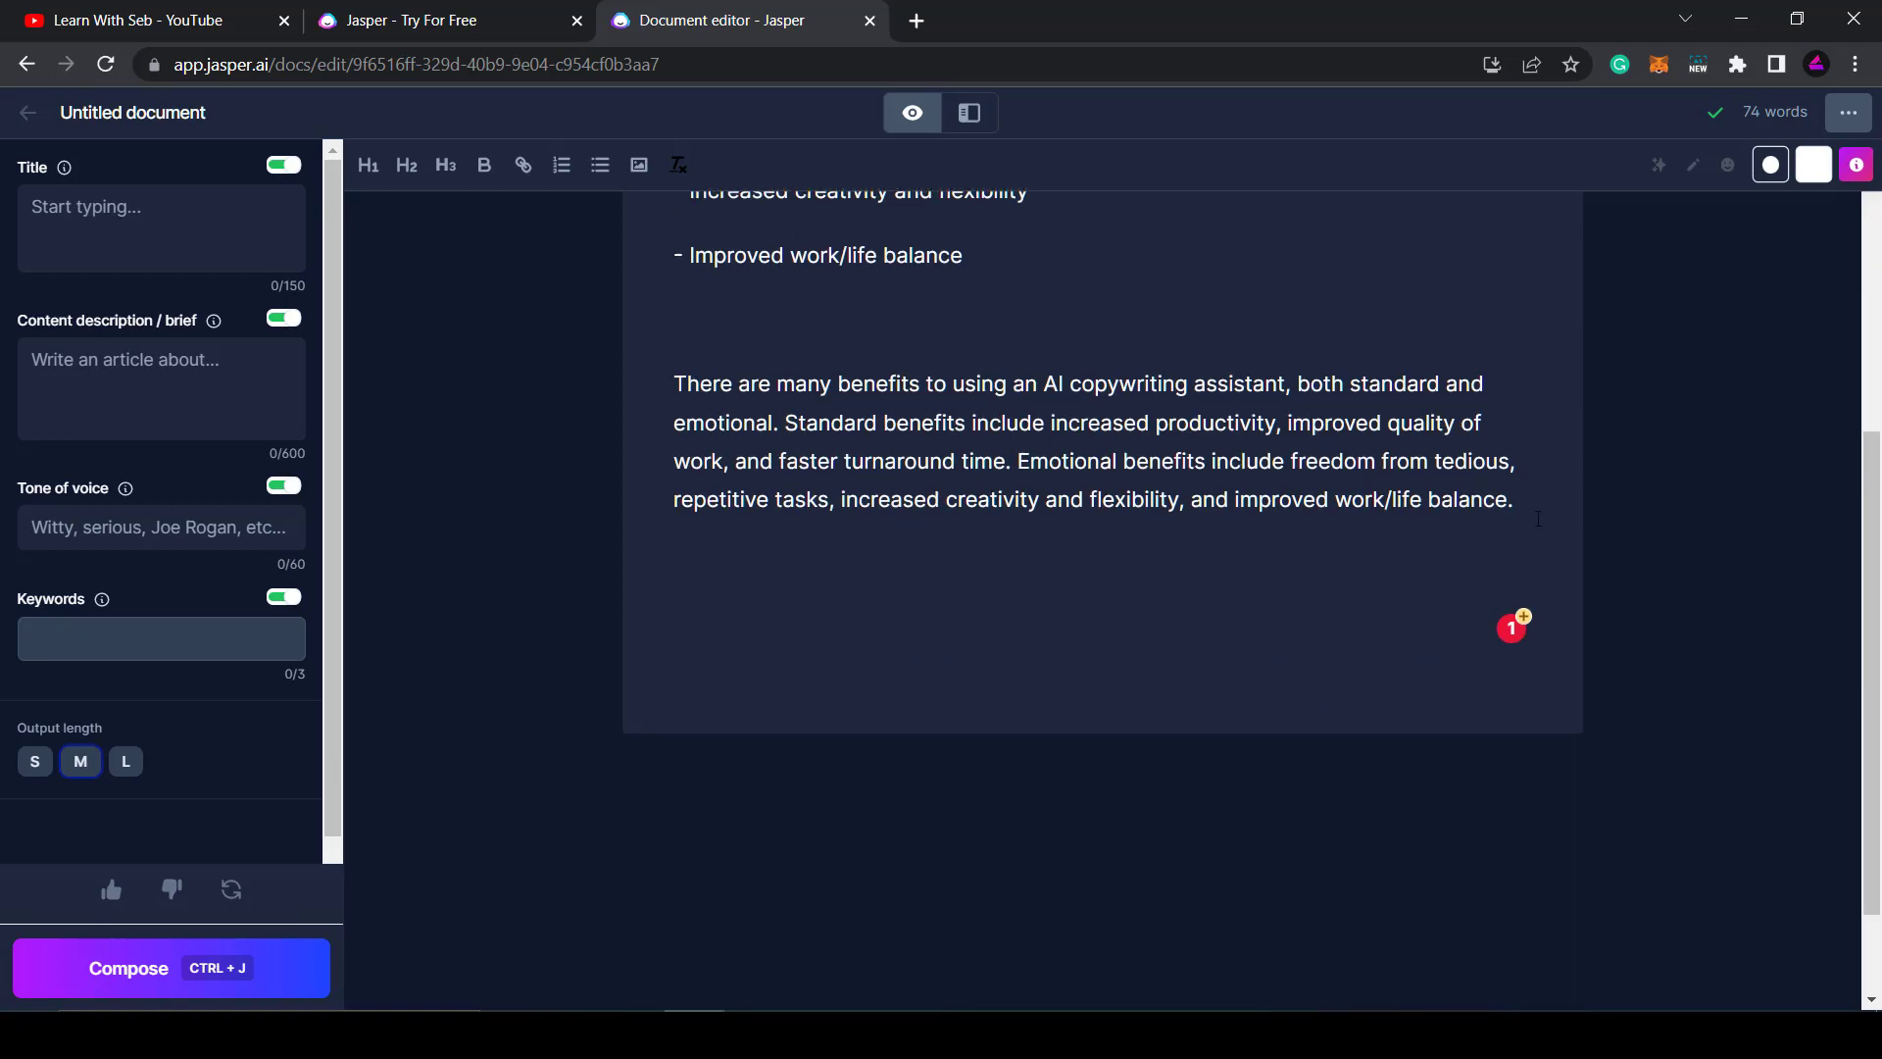
key(Return)
key(Return)
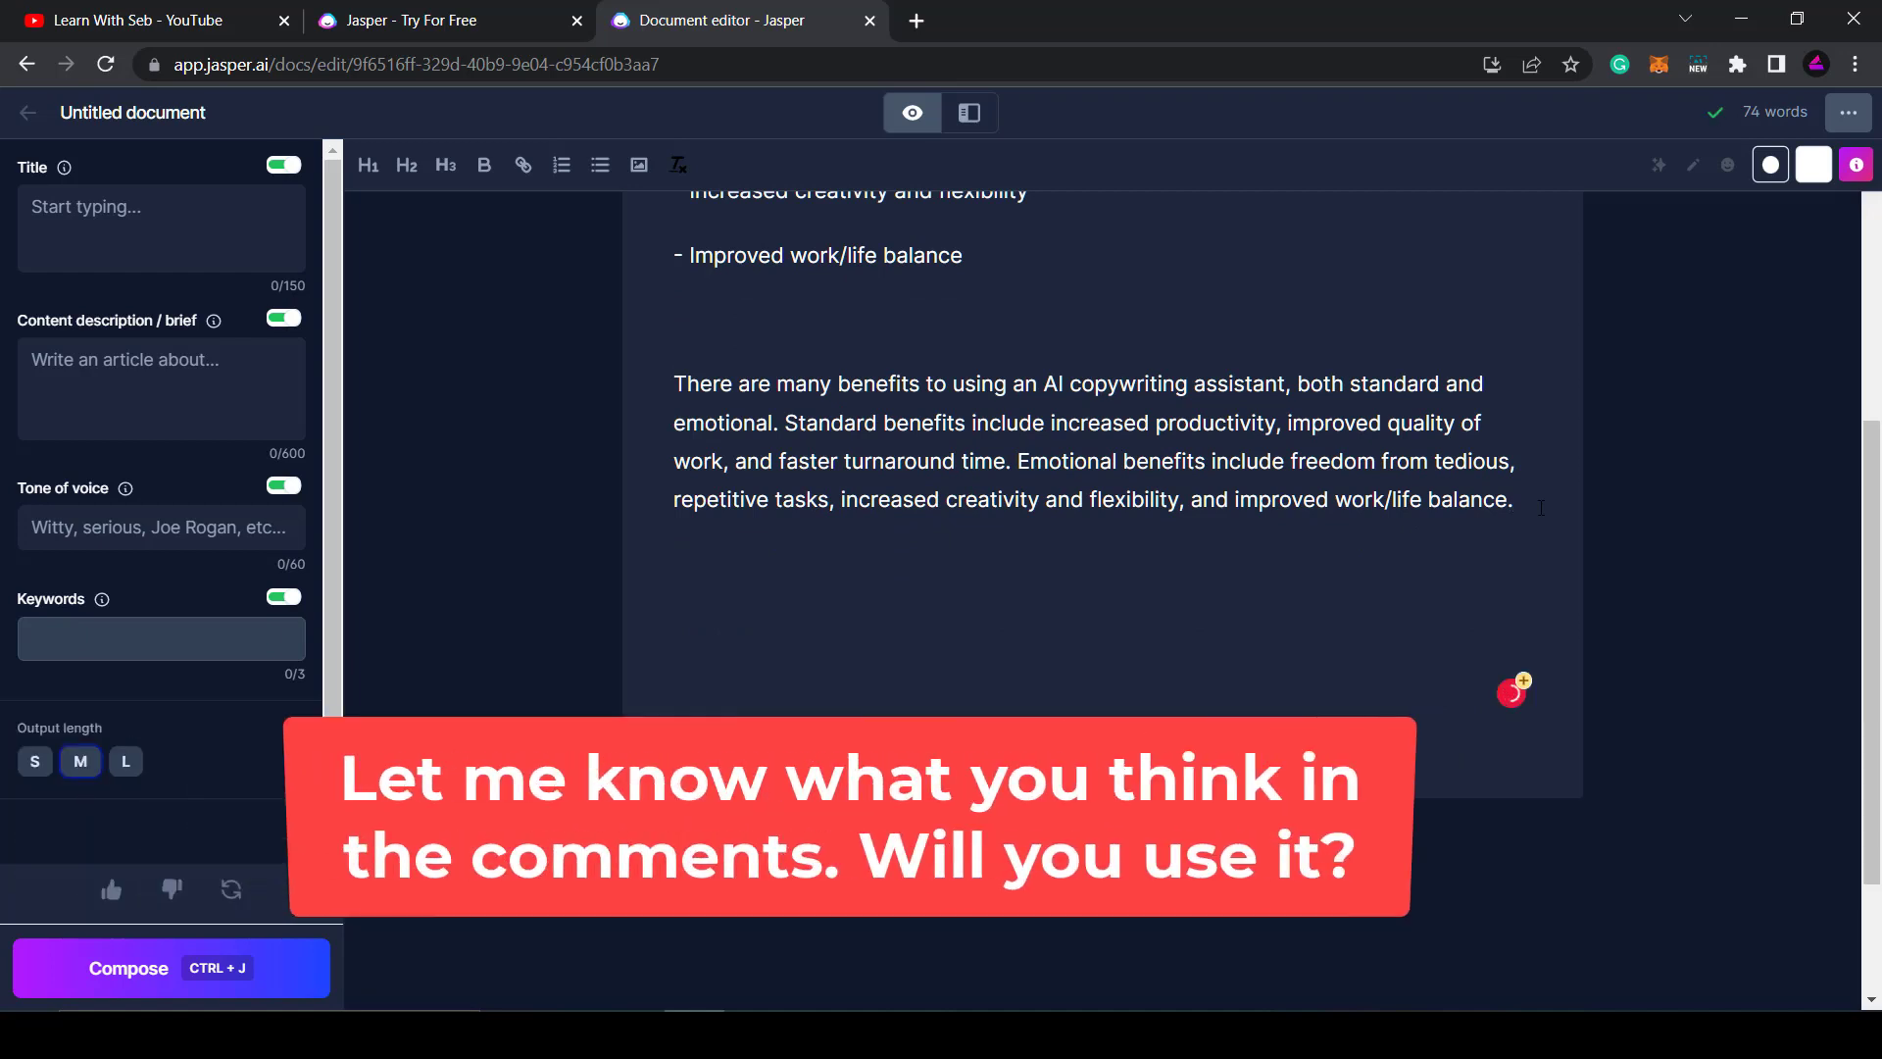
text(Why use Jasper AI?)
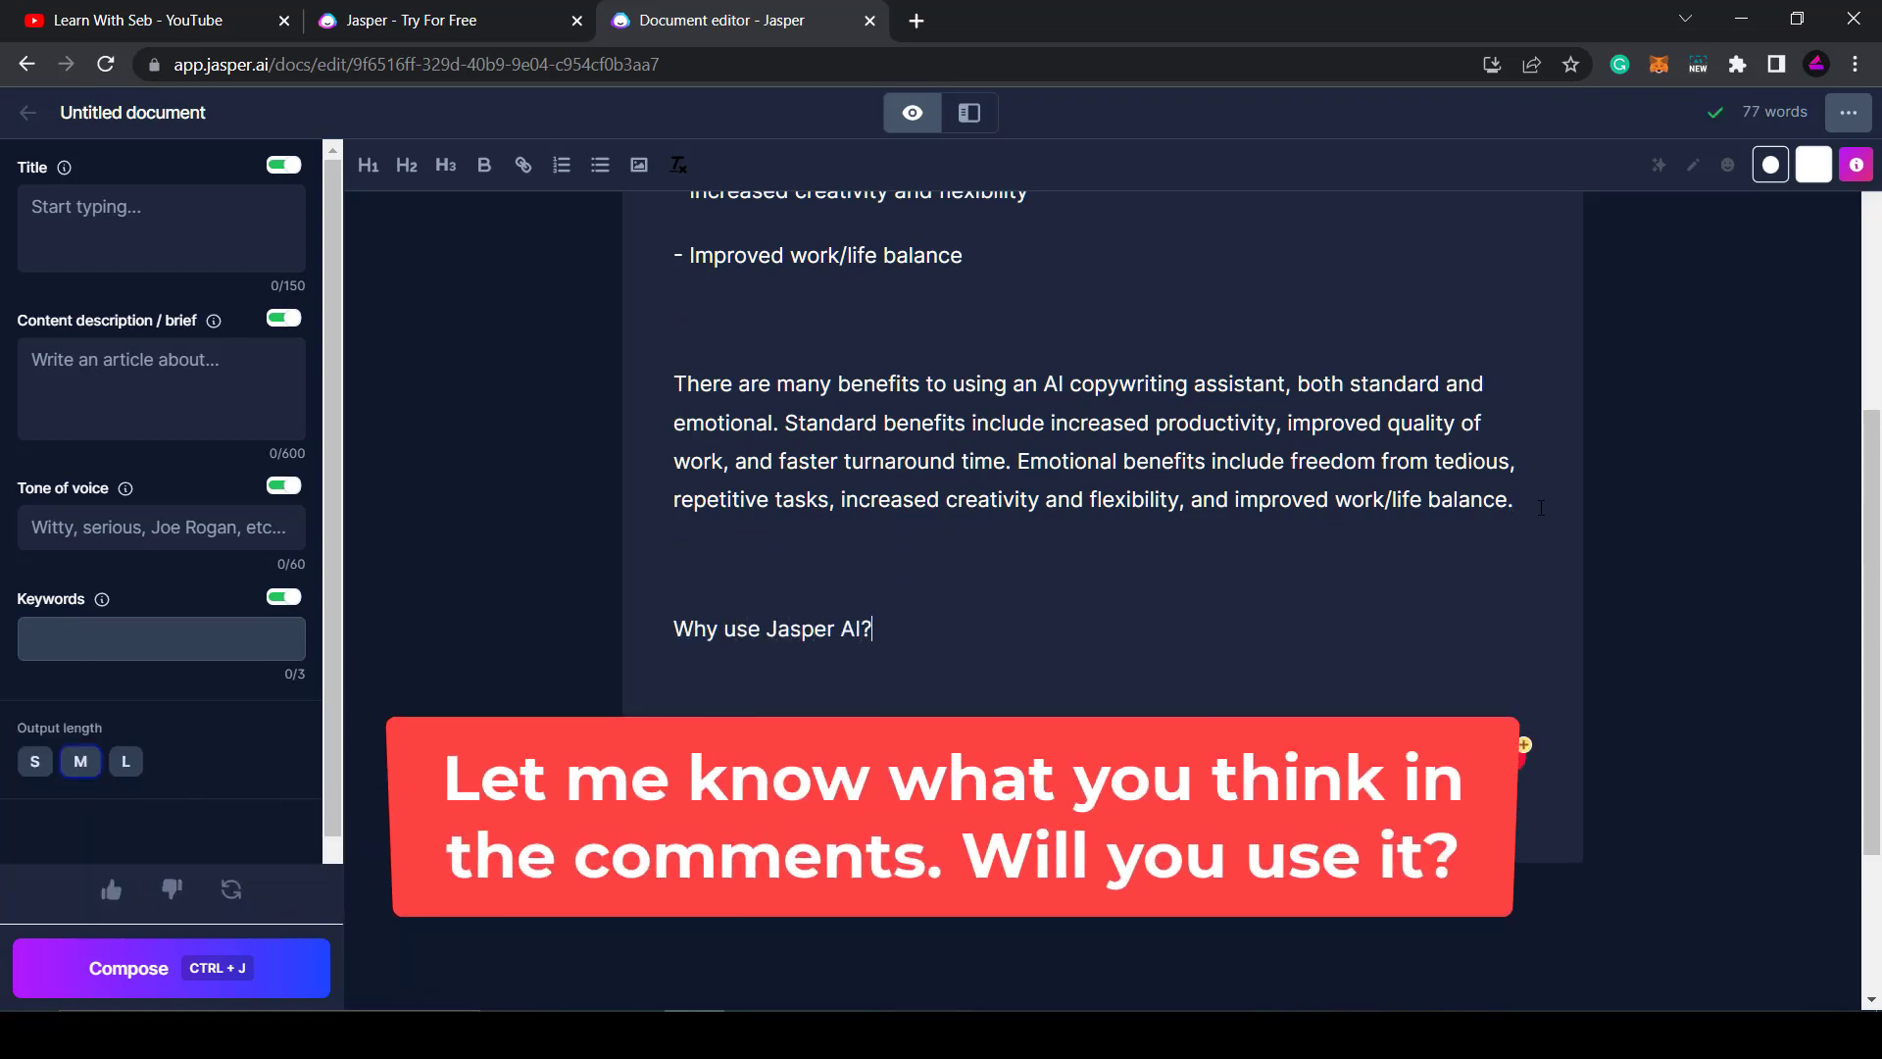
key(ctrl+j)
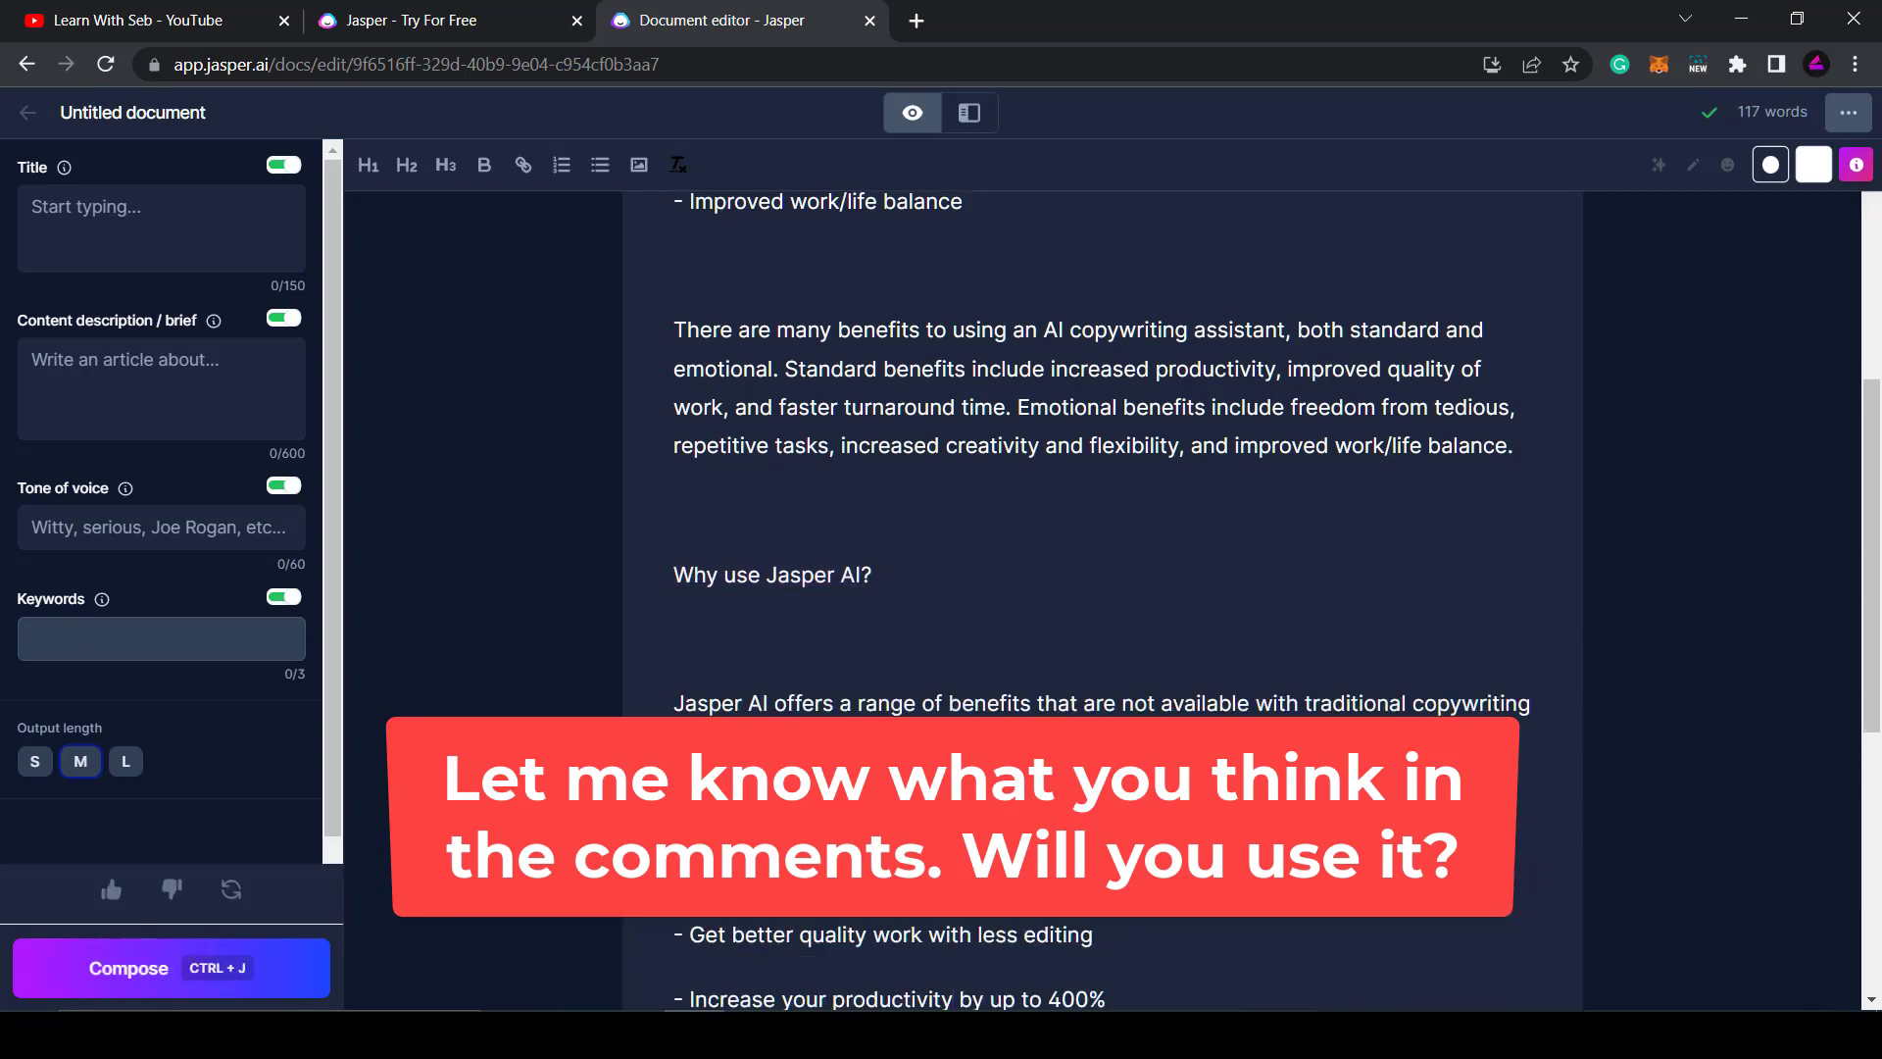
scroll(1103, 598, down, 1)
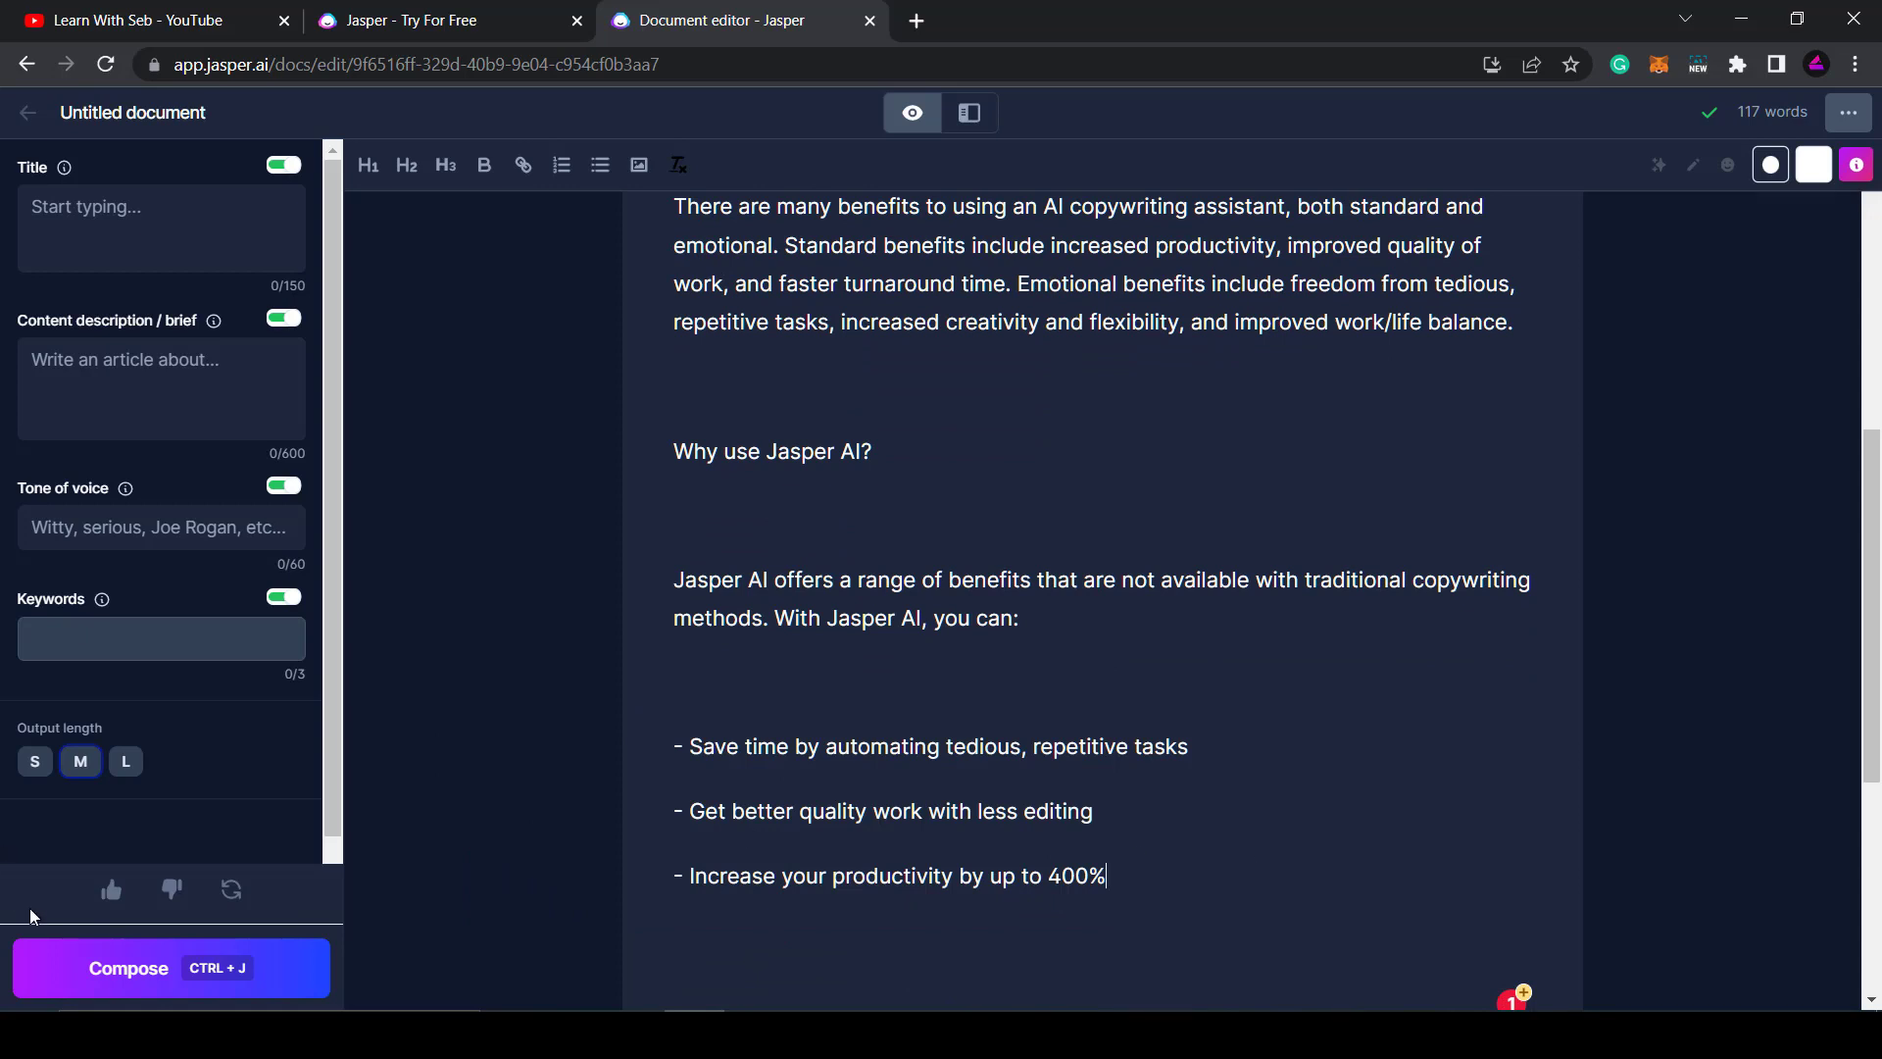
click(178, 981)
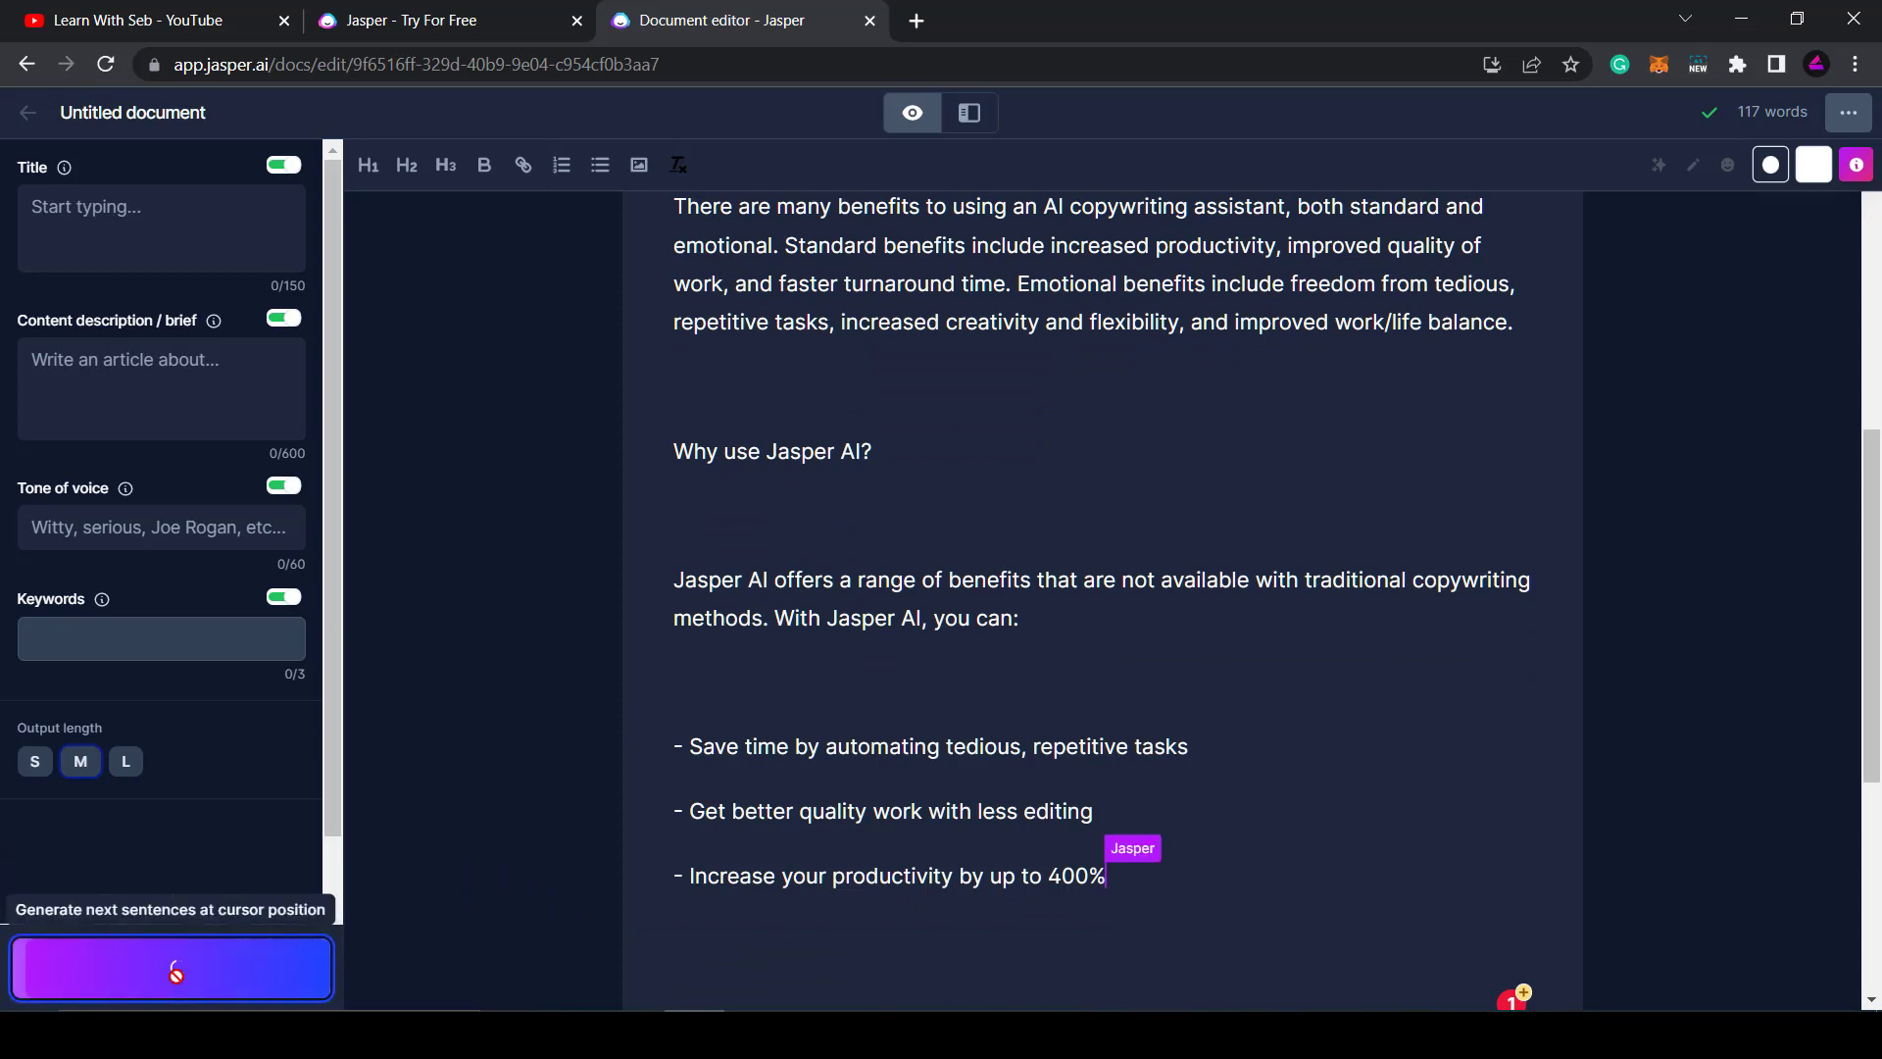